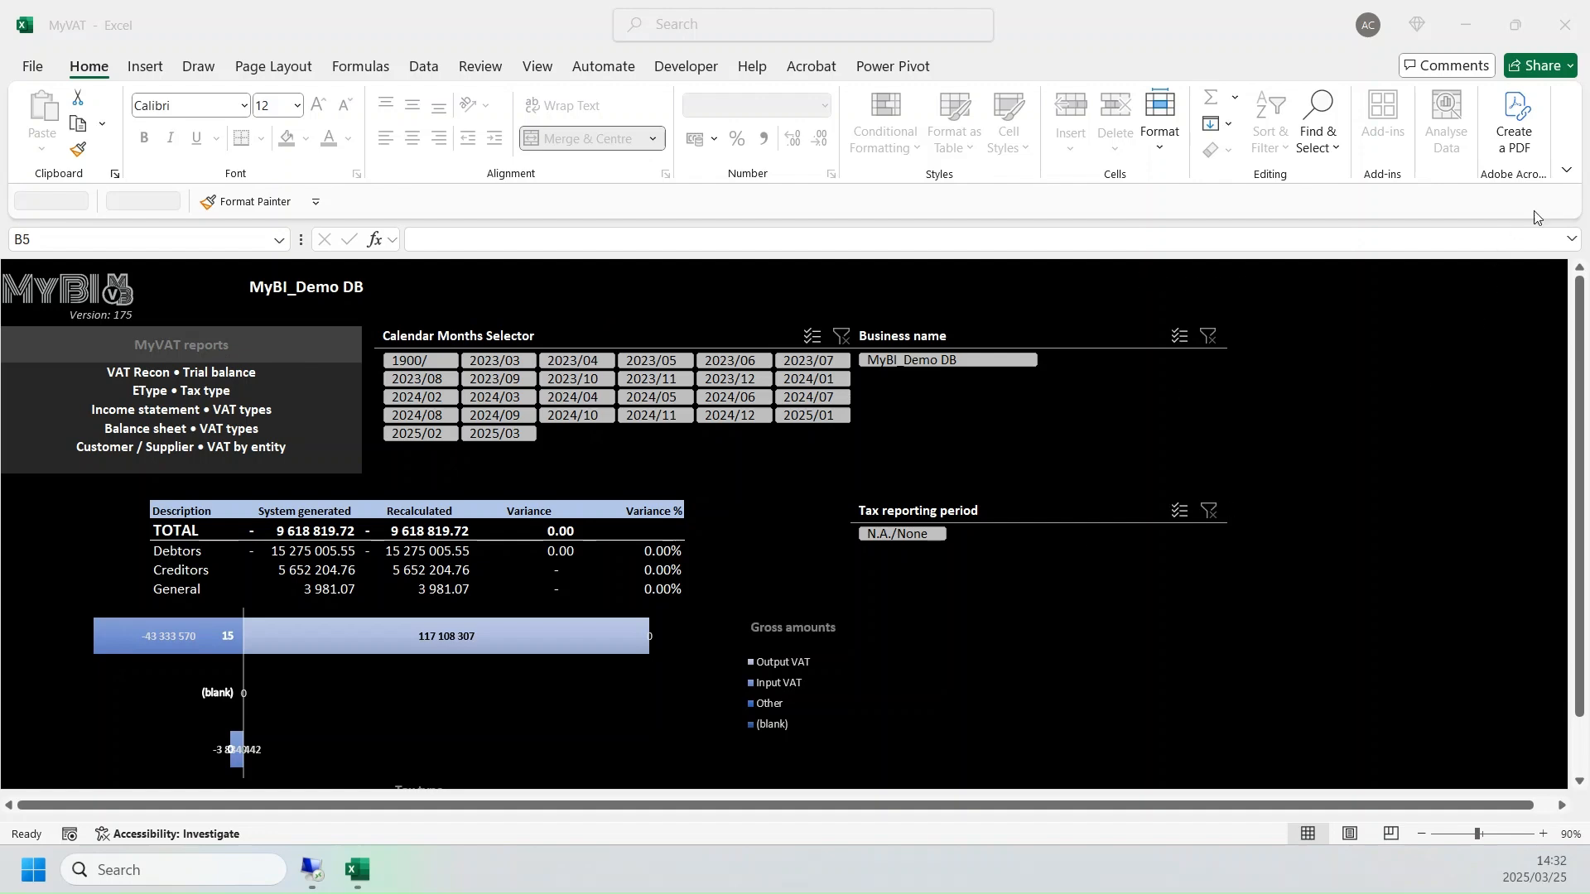
- Set the ribbon display to show tabs only
left_click(1569, 171)
left_click(1569, 172)
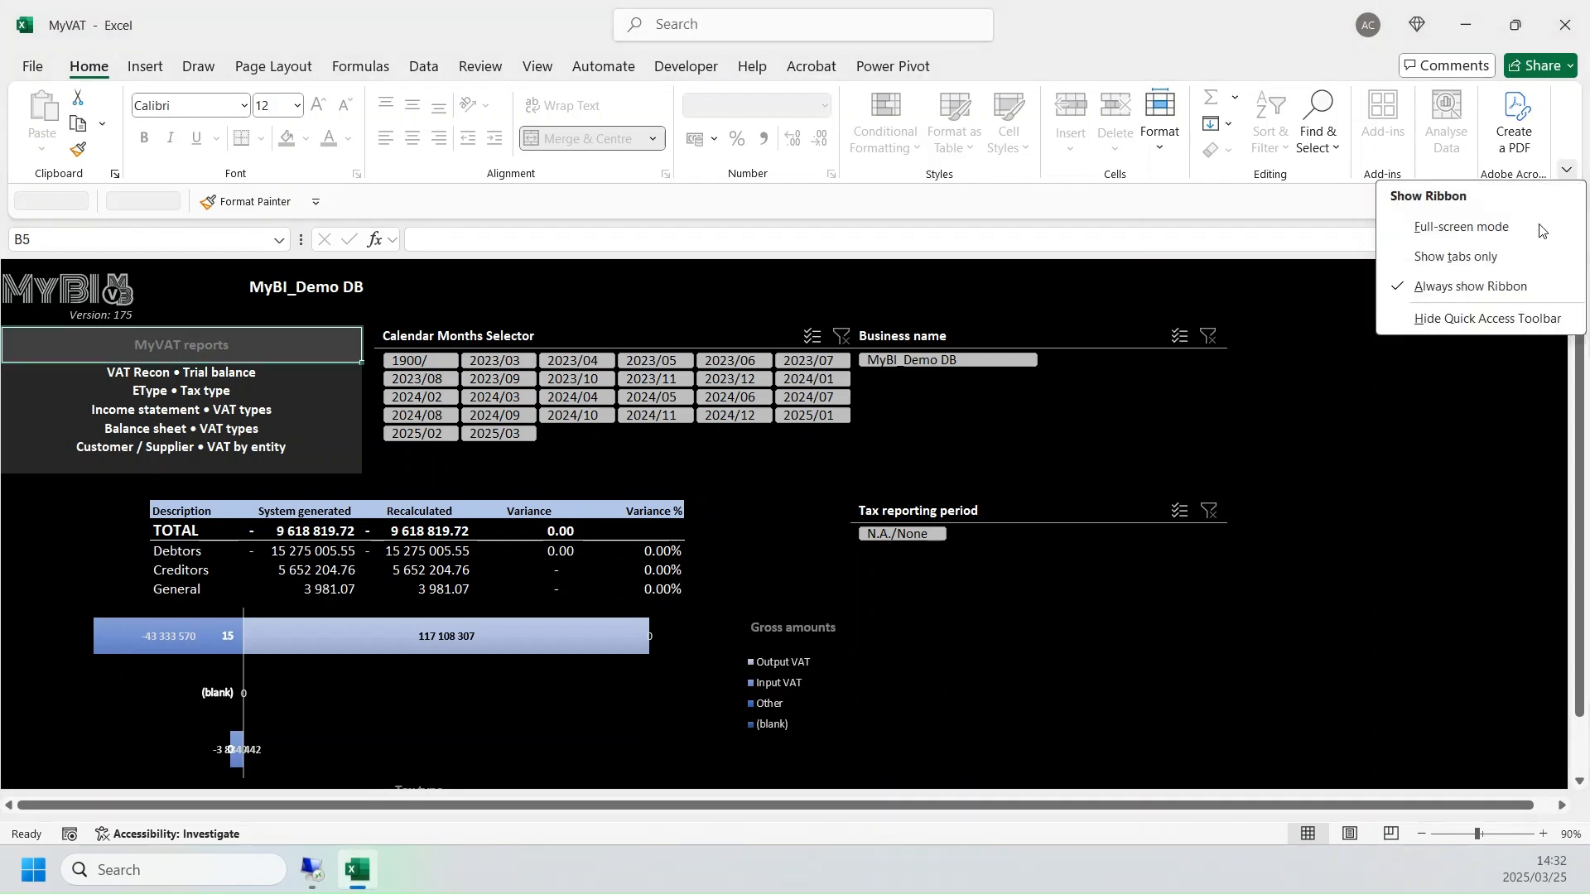
left_click(1491, 256)
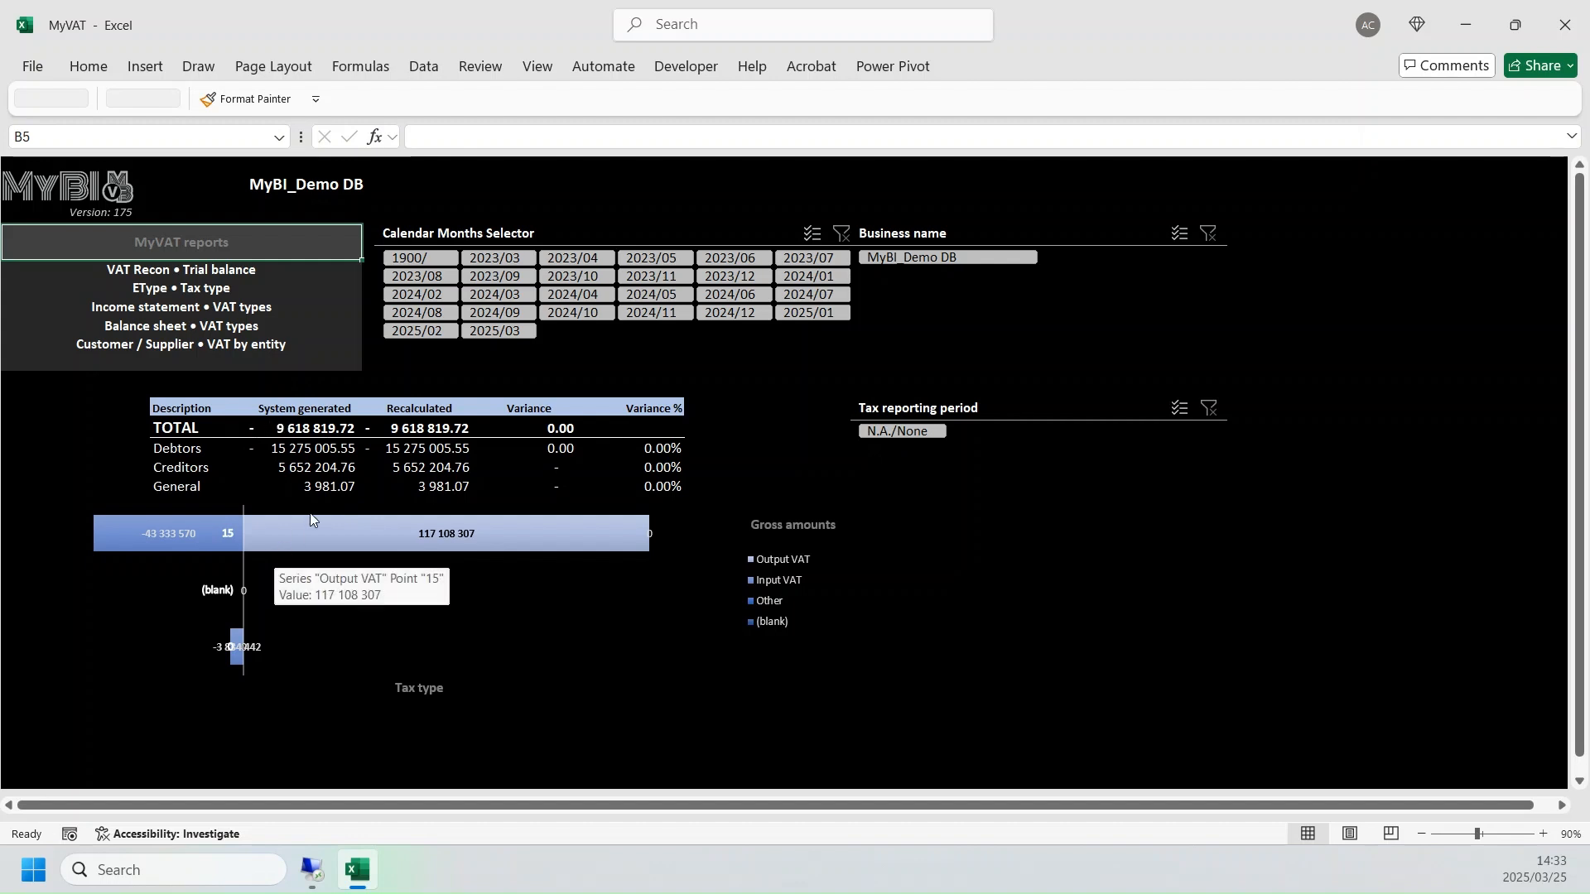
- In the Demo Database accounting program, run the general ledger trial balance to screen, skipping open batches, and drill into the Vat / Tax Control Account's balance
left_click(311, 871)
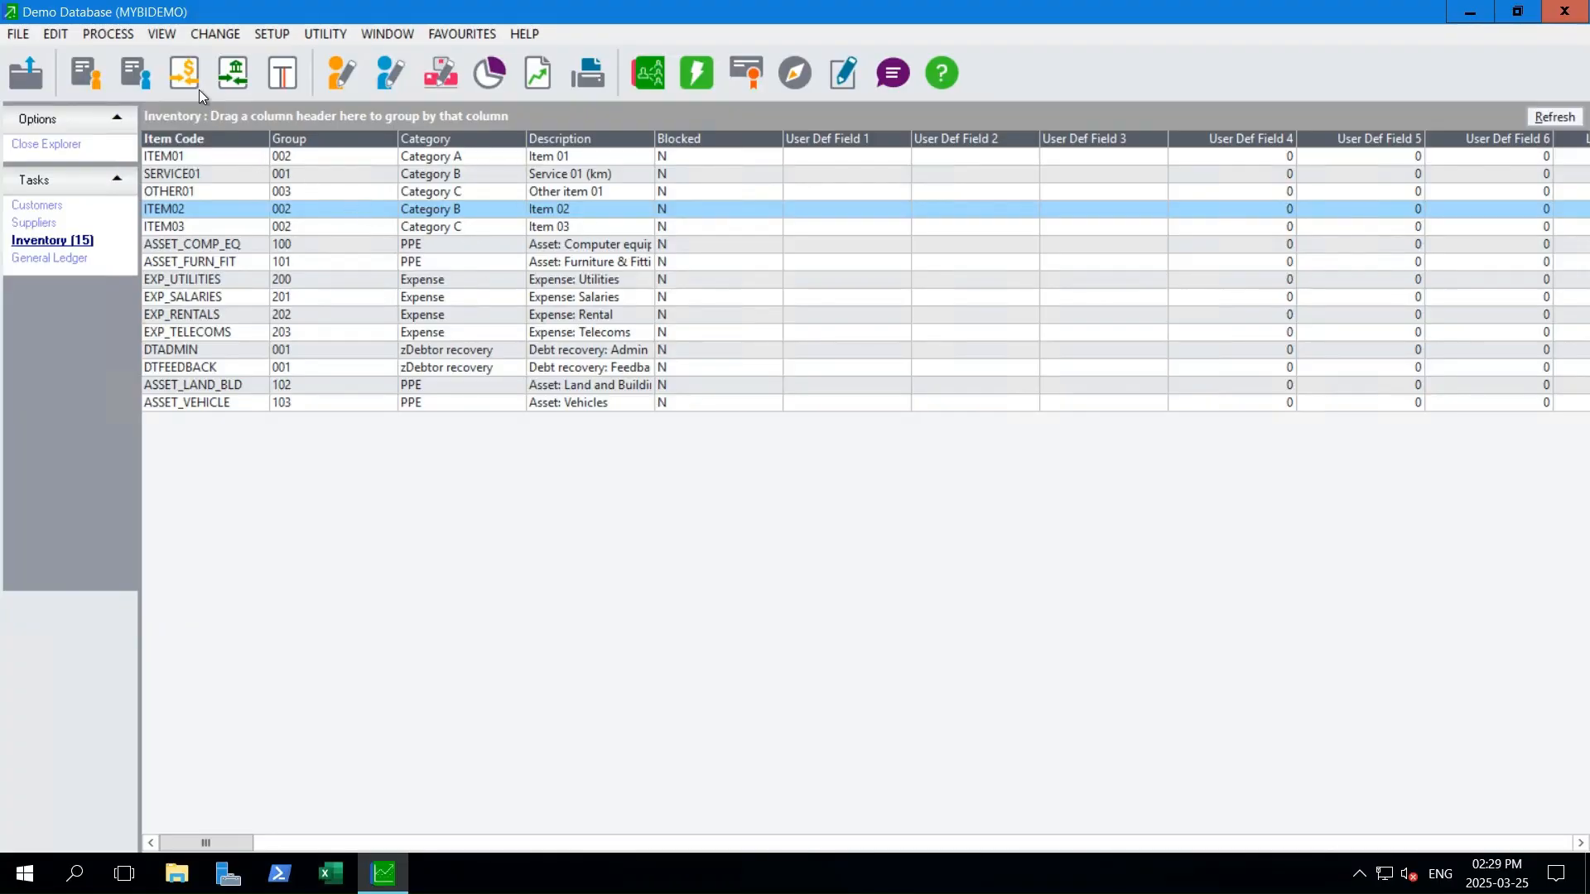
left_click(162, 34)
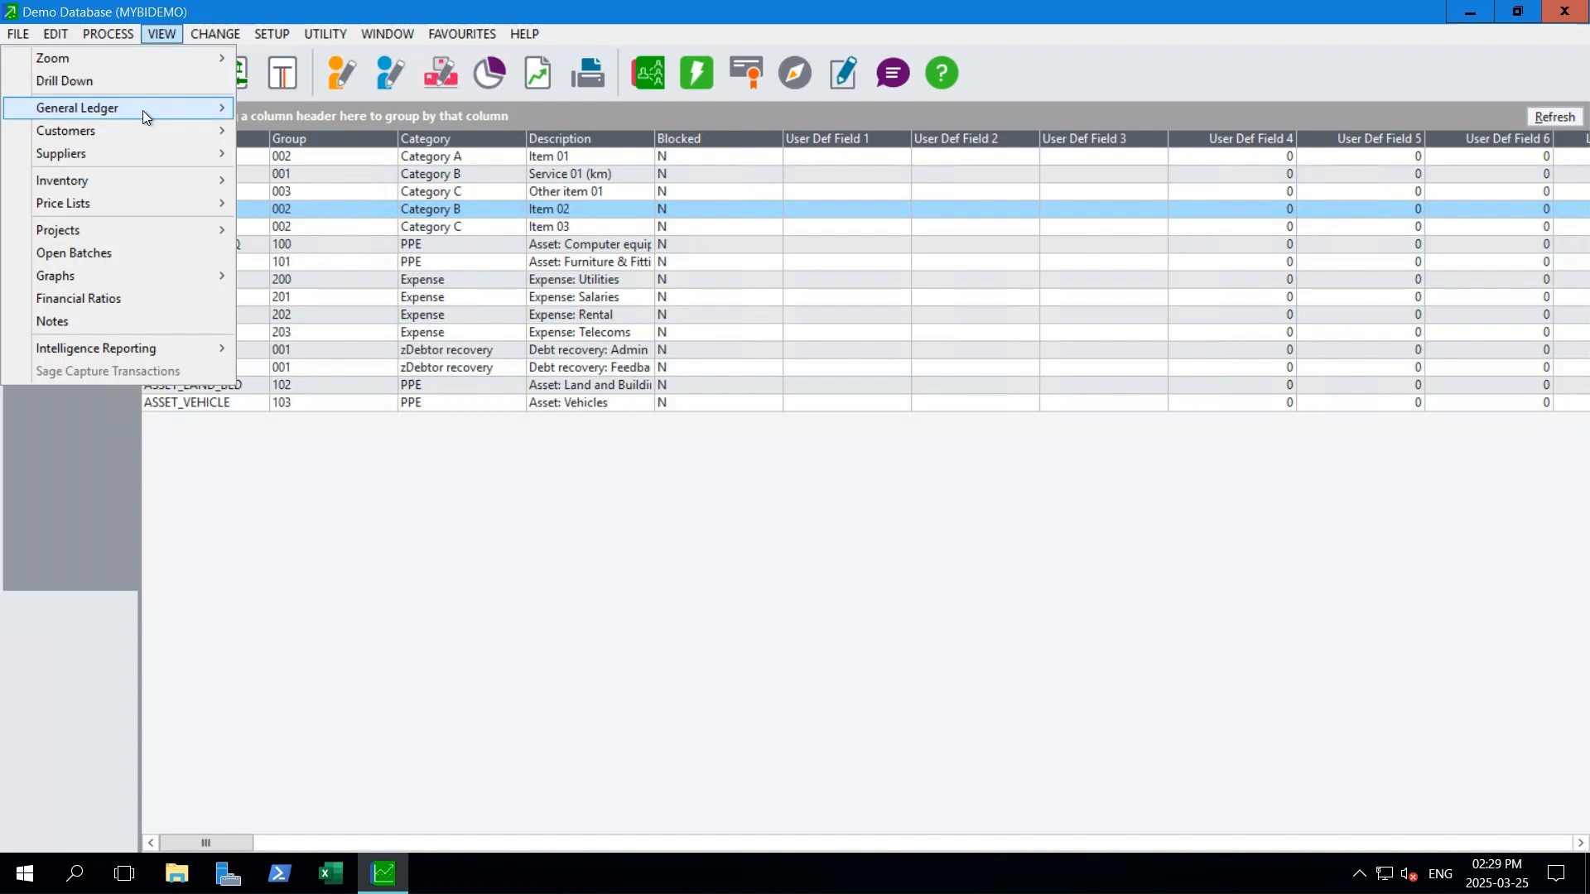
mouse_move(142, 111)
mouse_move(425, 106)
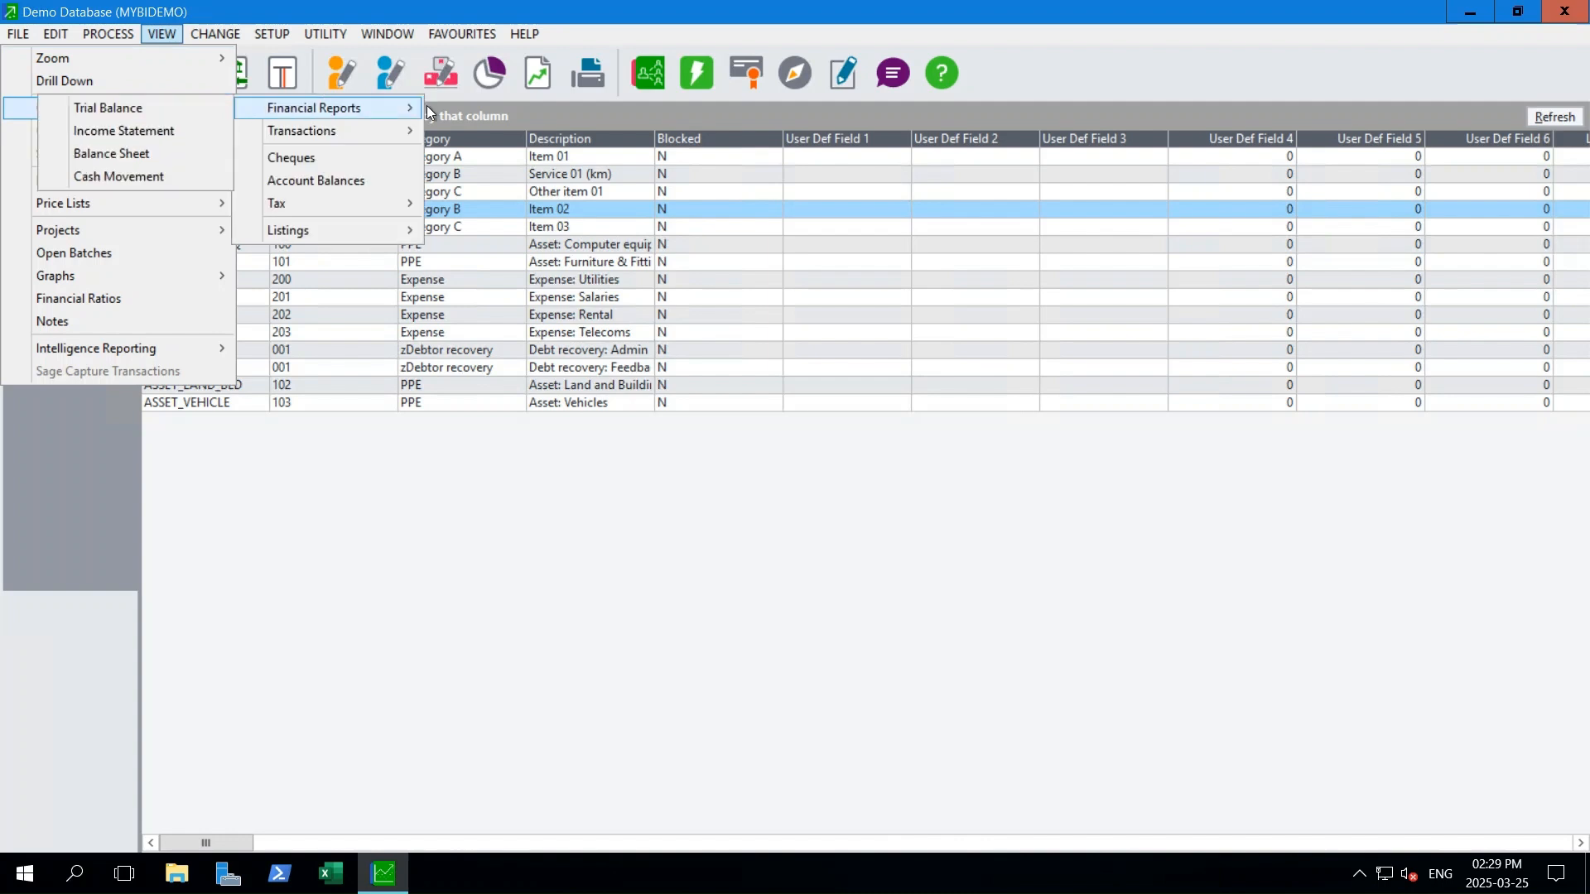
left_click(191, 109)
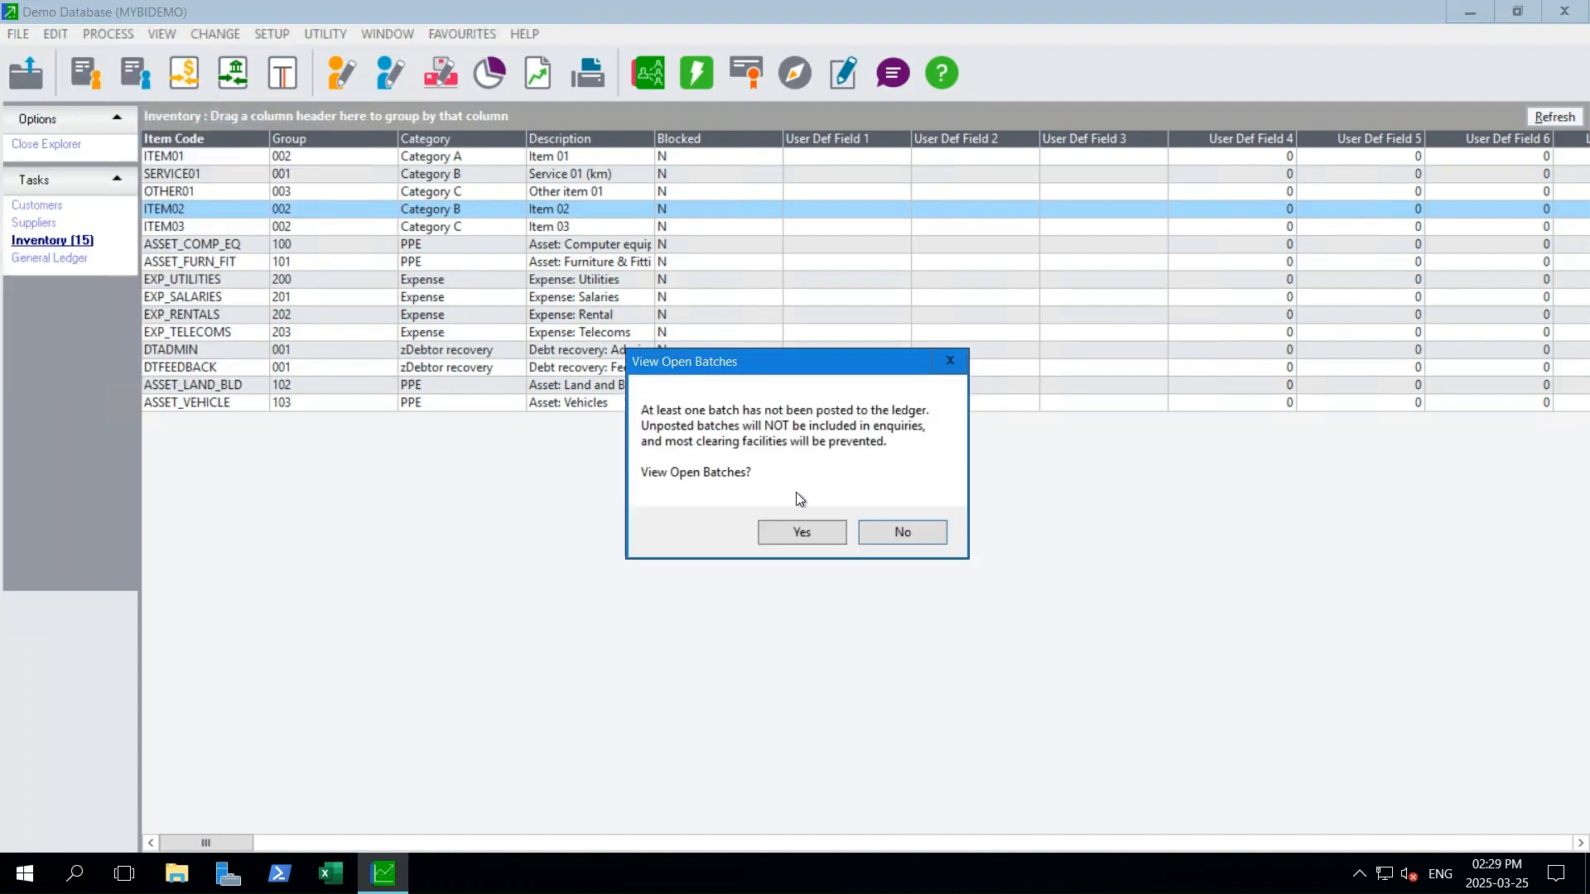
left_click(875, 531)
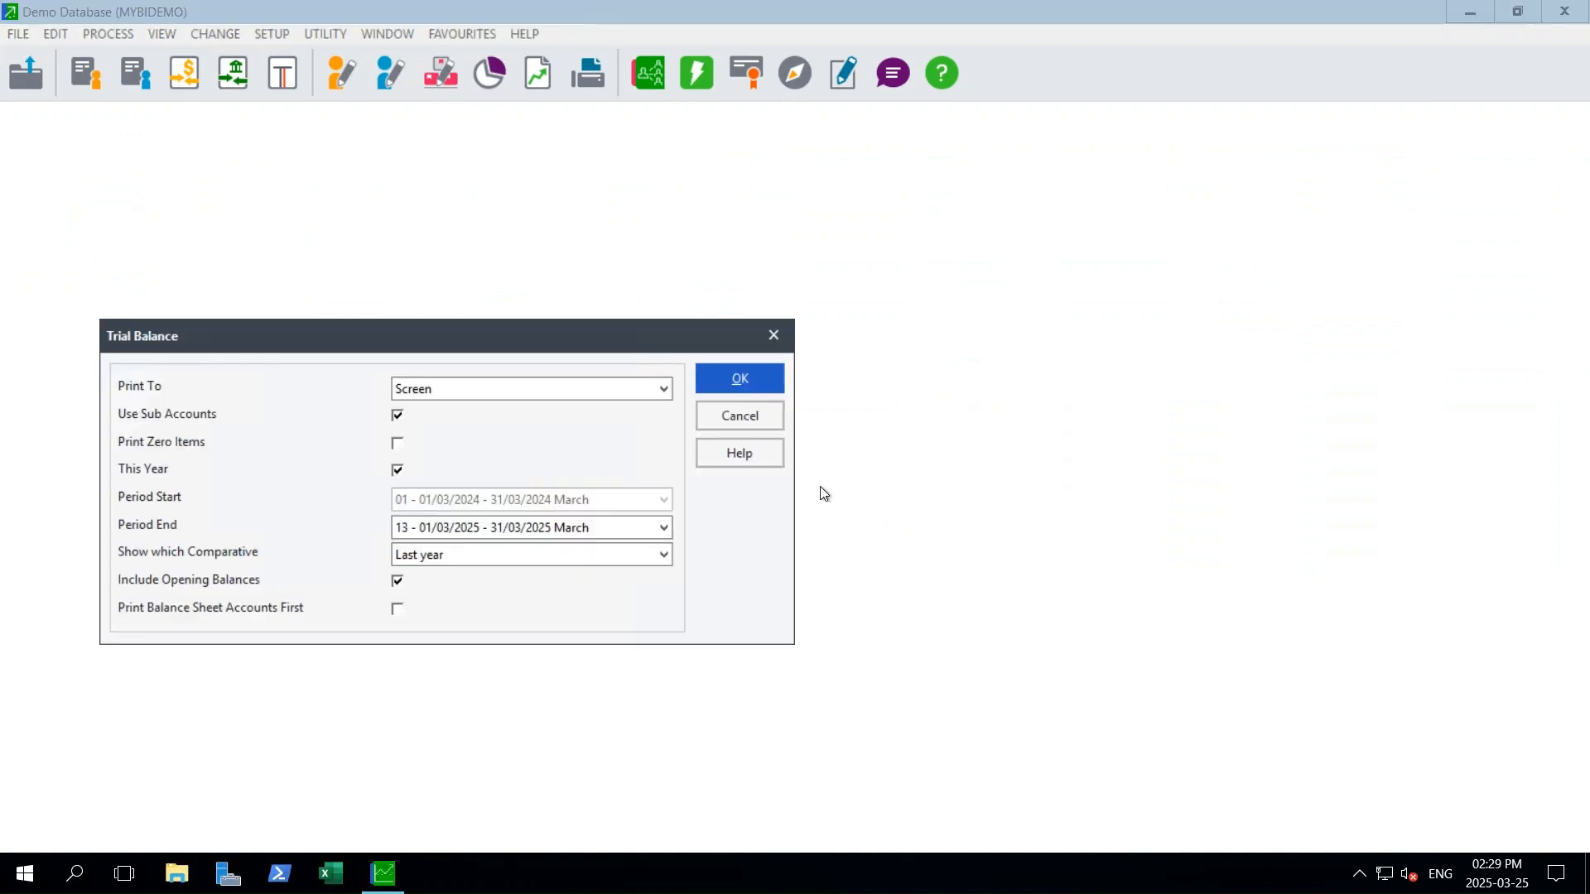
left_click(725, 378)
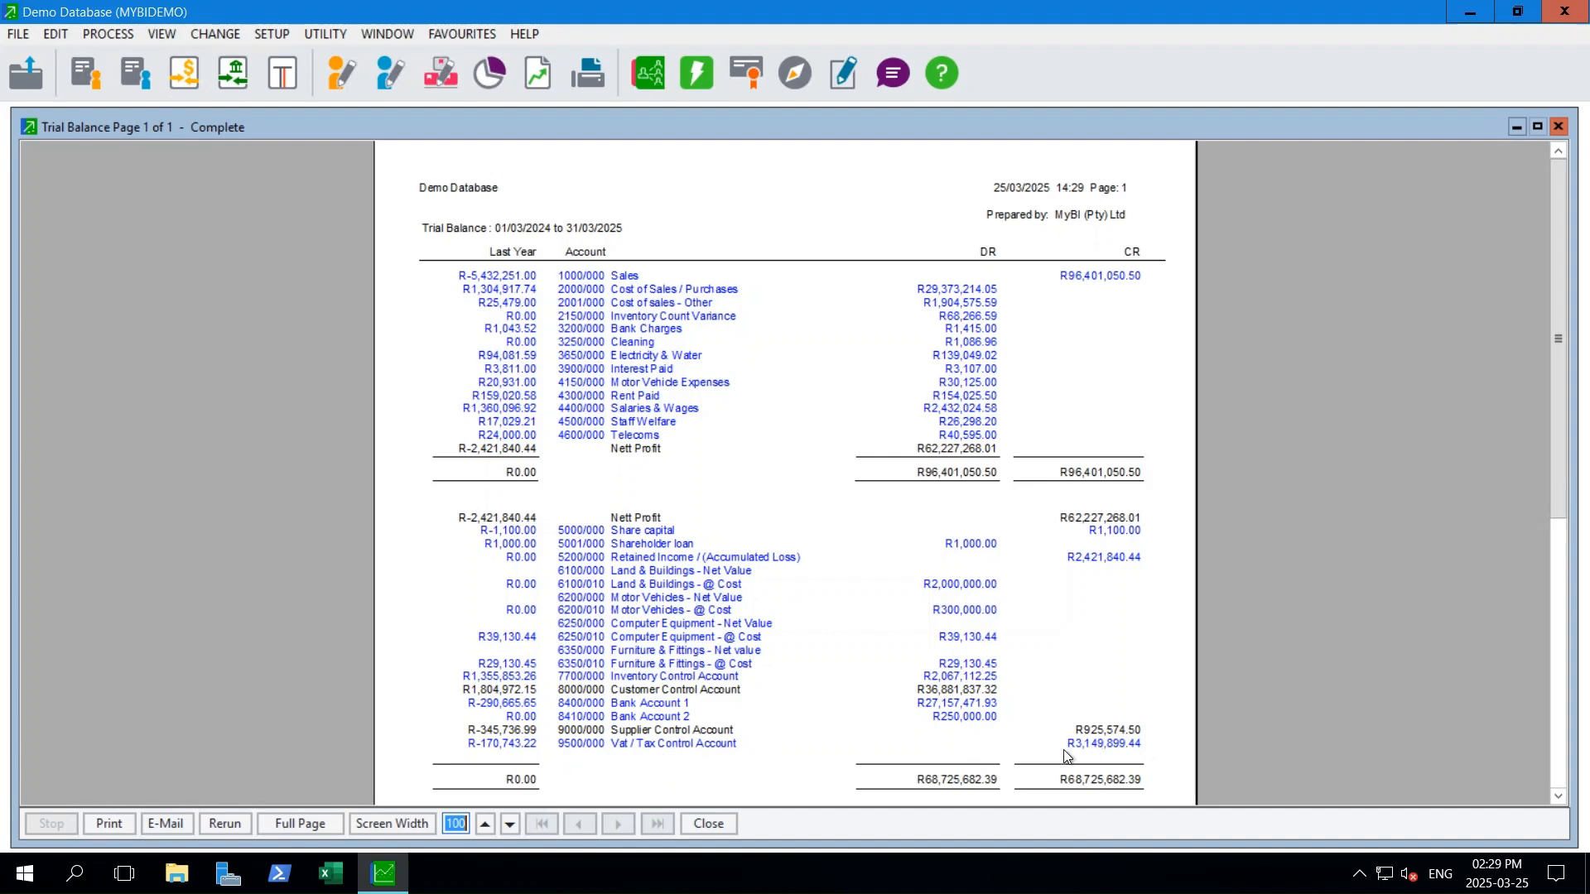
left_click(1126, 744)
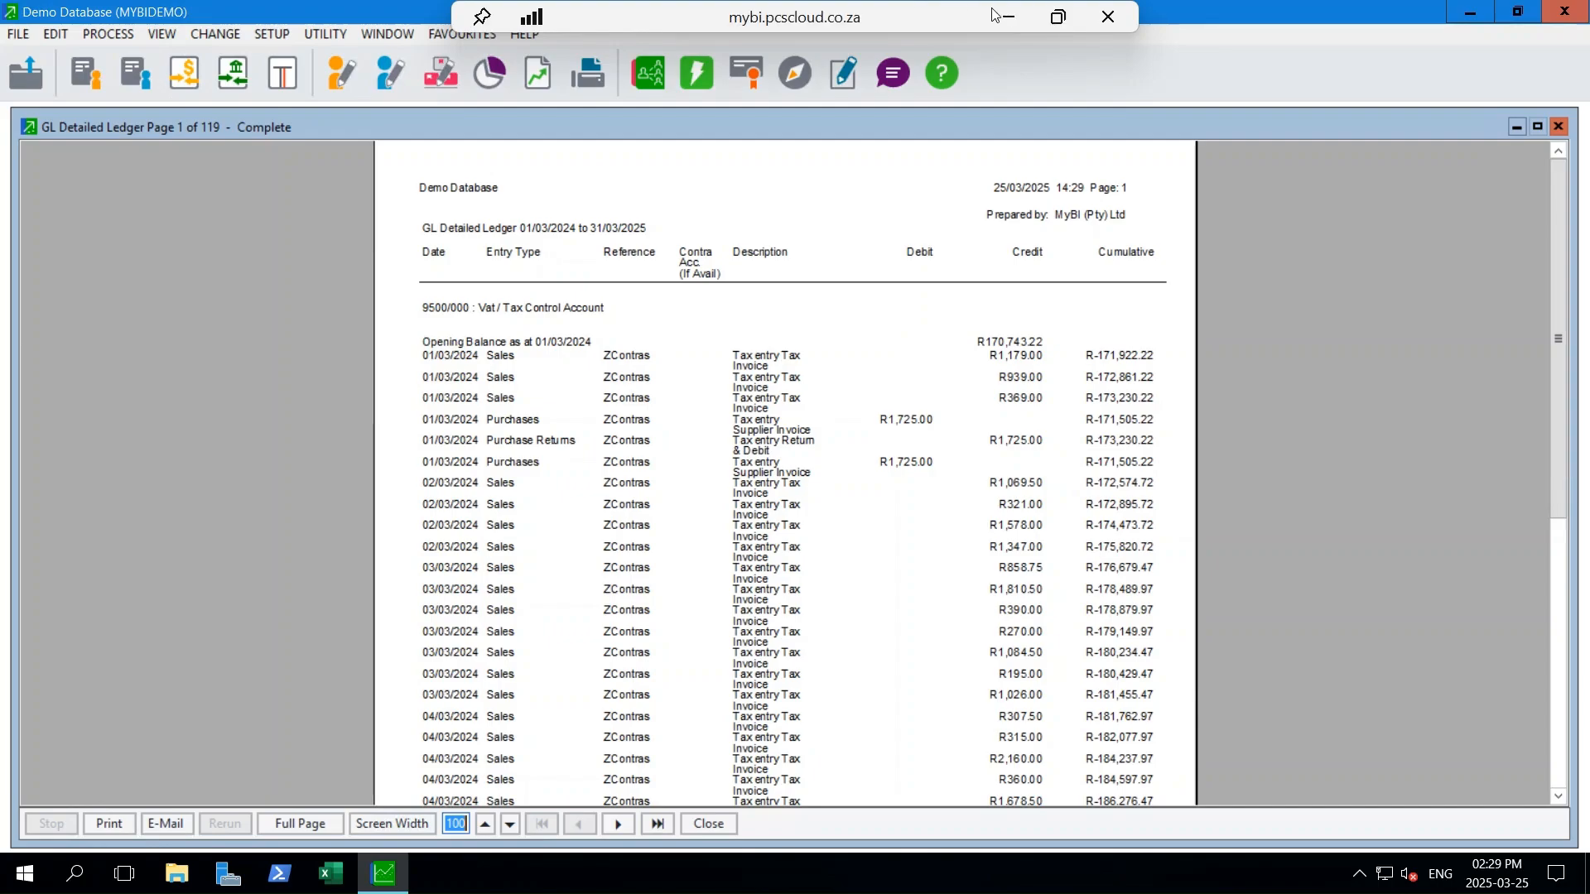
- Return to the MyVAT Excel workbook, open the VAT Recon • Trial balance report, and inspect the control account's closing balance and manually posted totals
left_click(1006, 16)
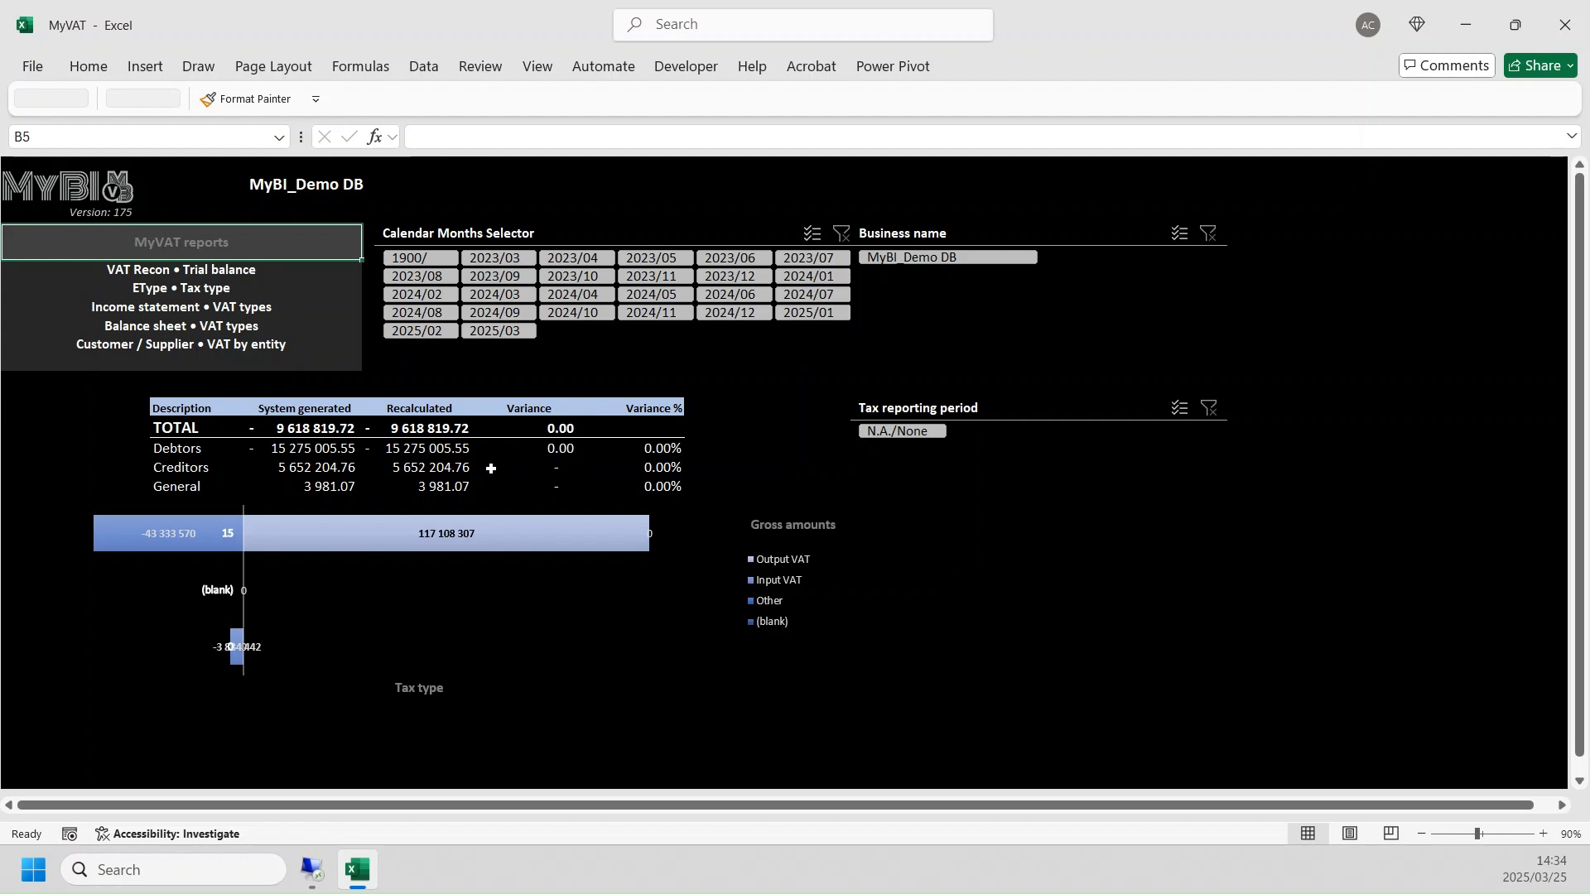
left_click(197, 283)
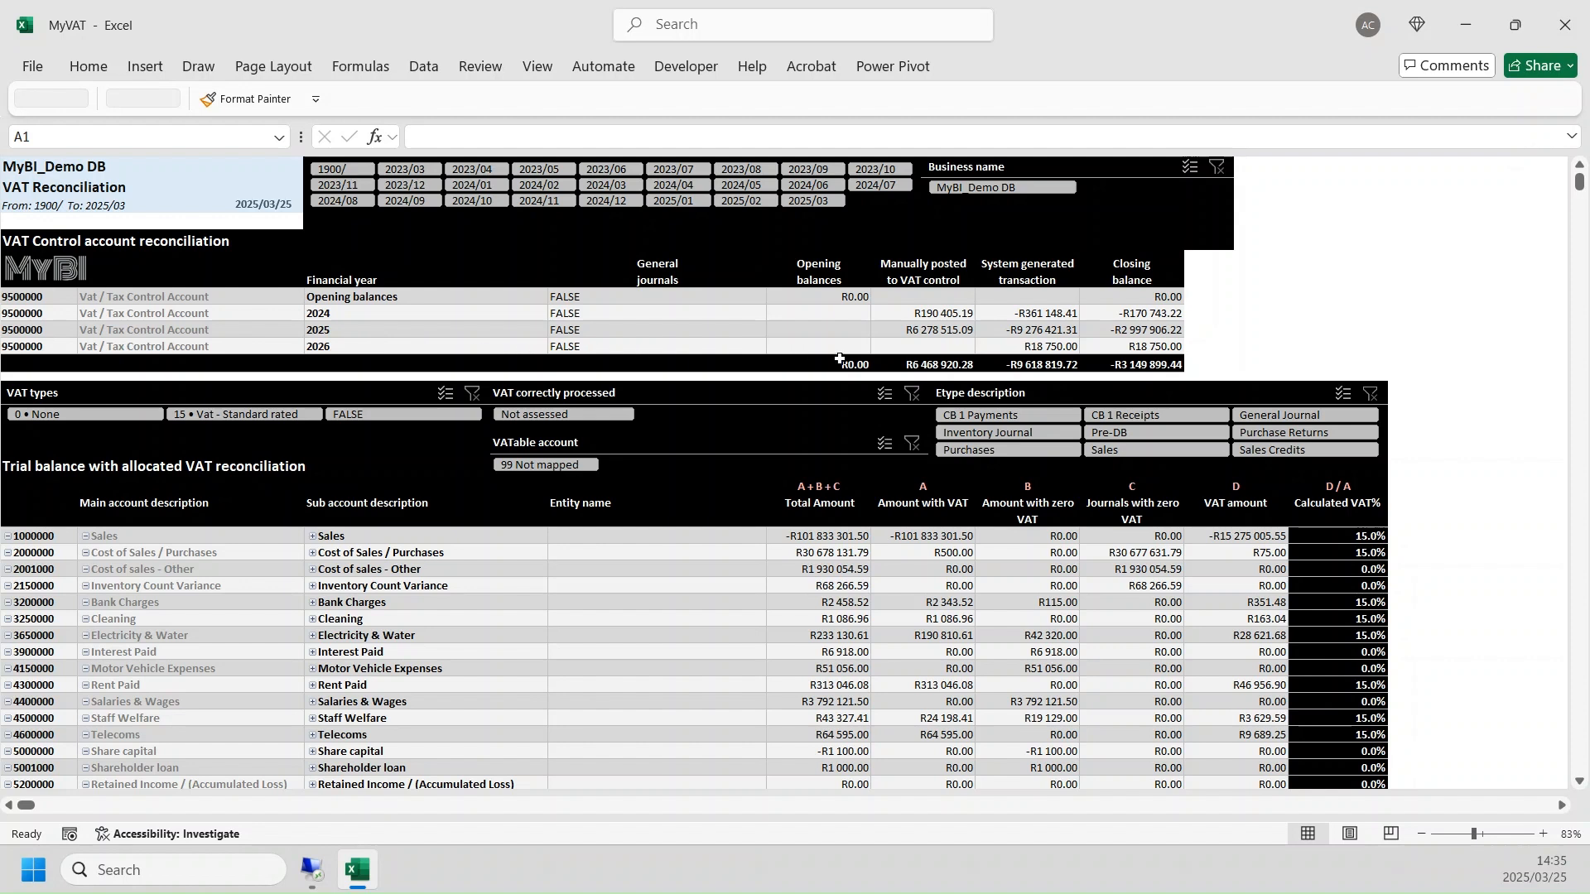
left_click(1110, 365)
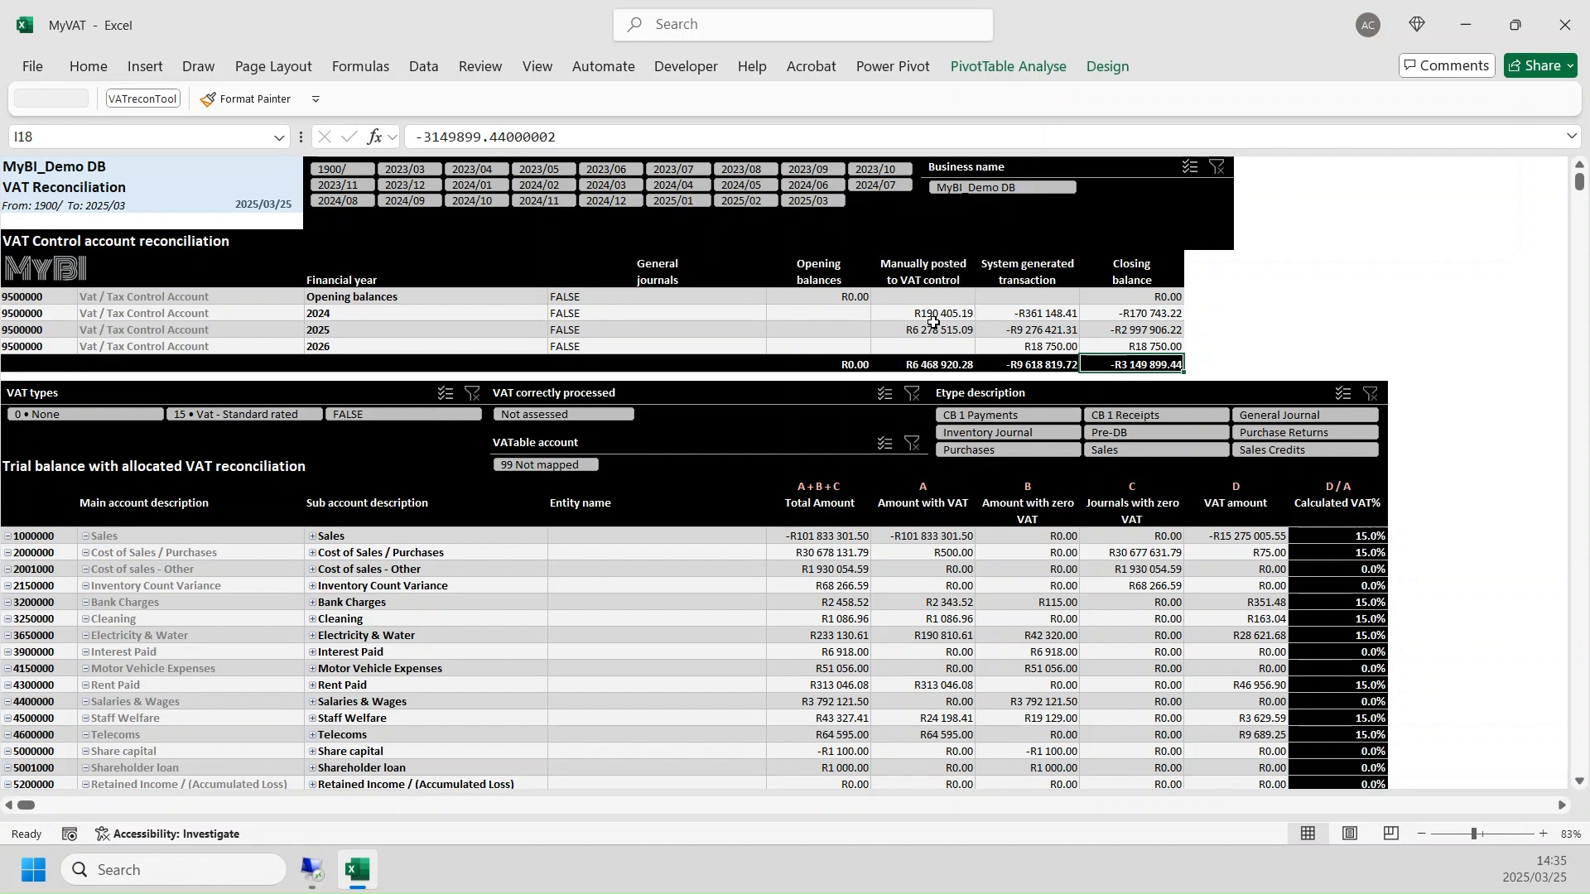
left_click(883, 362)
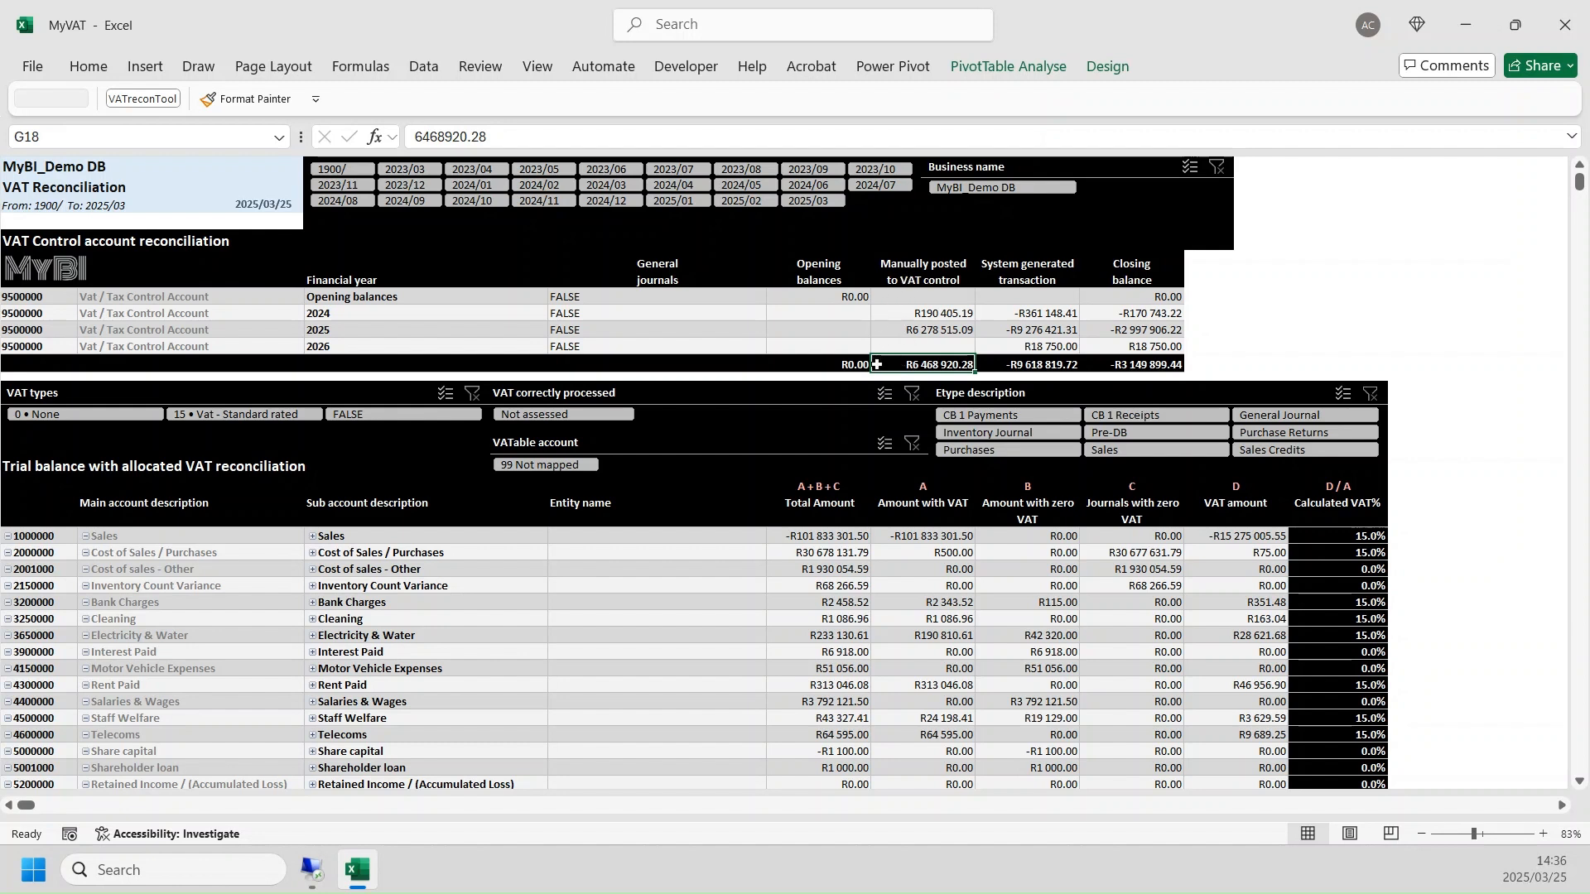
left_click(1141, 362)
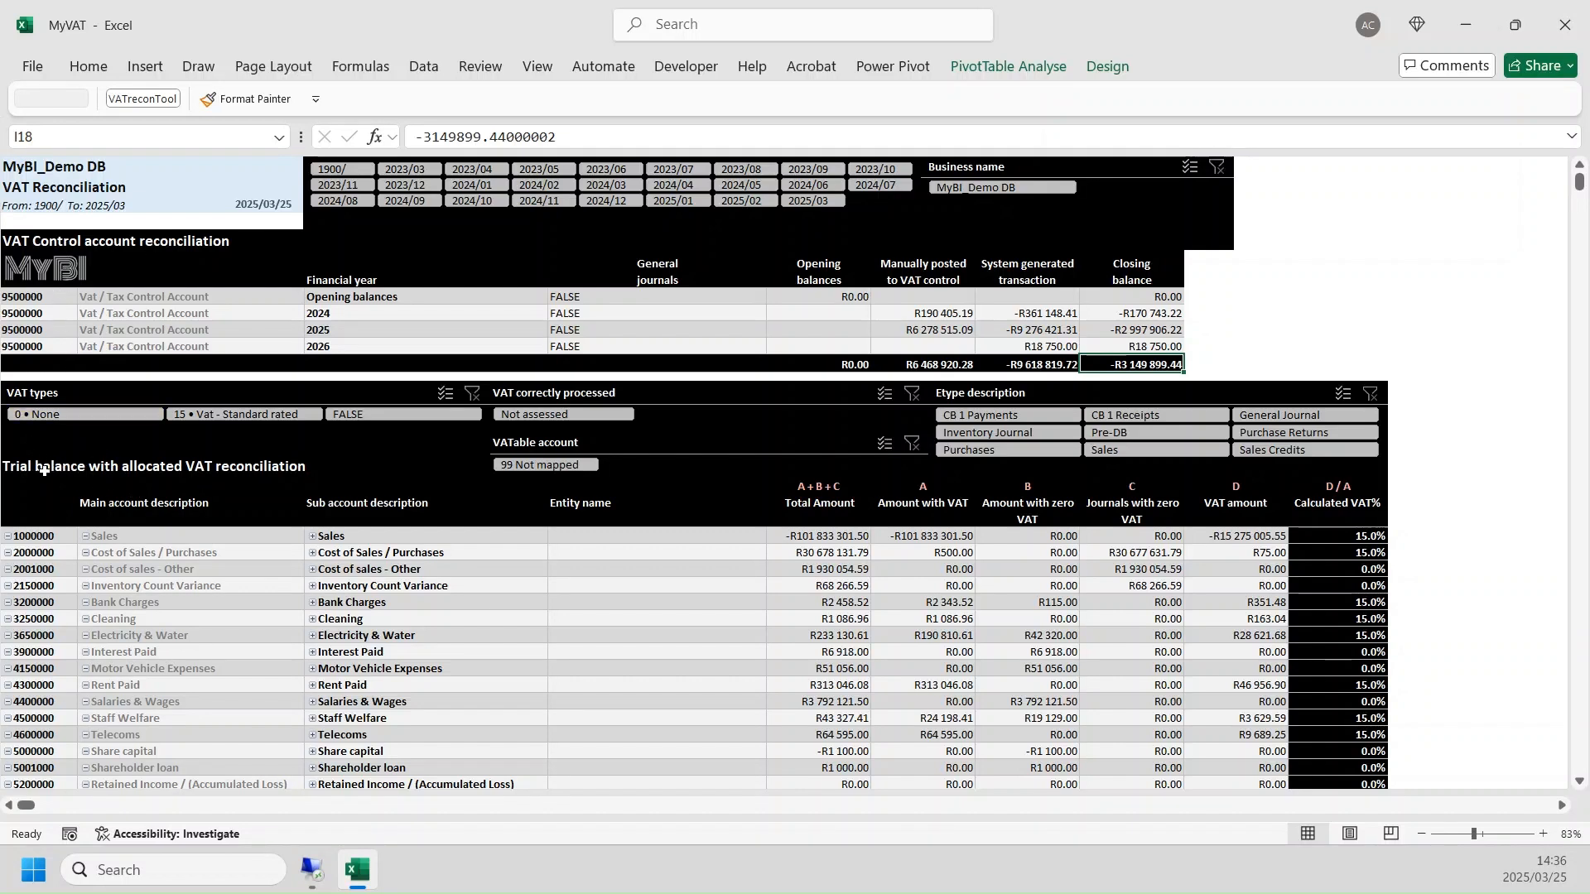
- Examine the allocated trial balance's main and sub account descriptions for Land & Buildings and the grand total of Total Amount
scroll(110, 518, "down", 4)
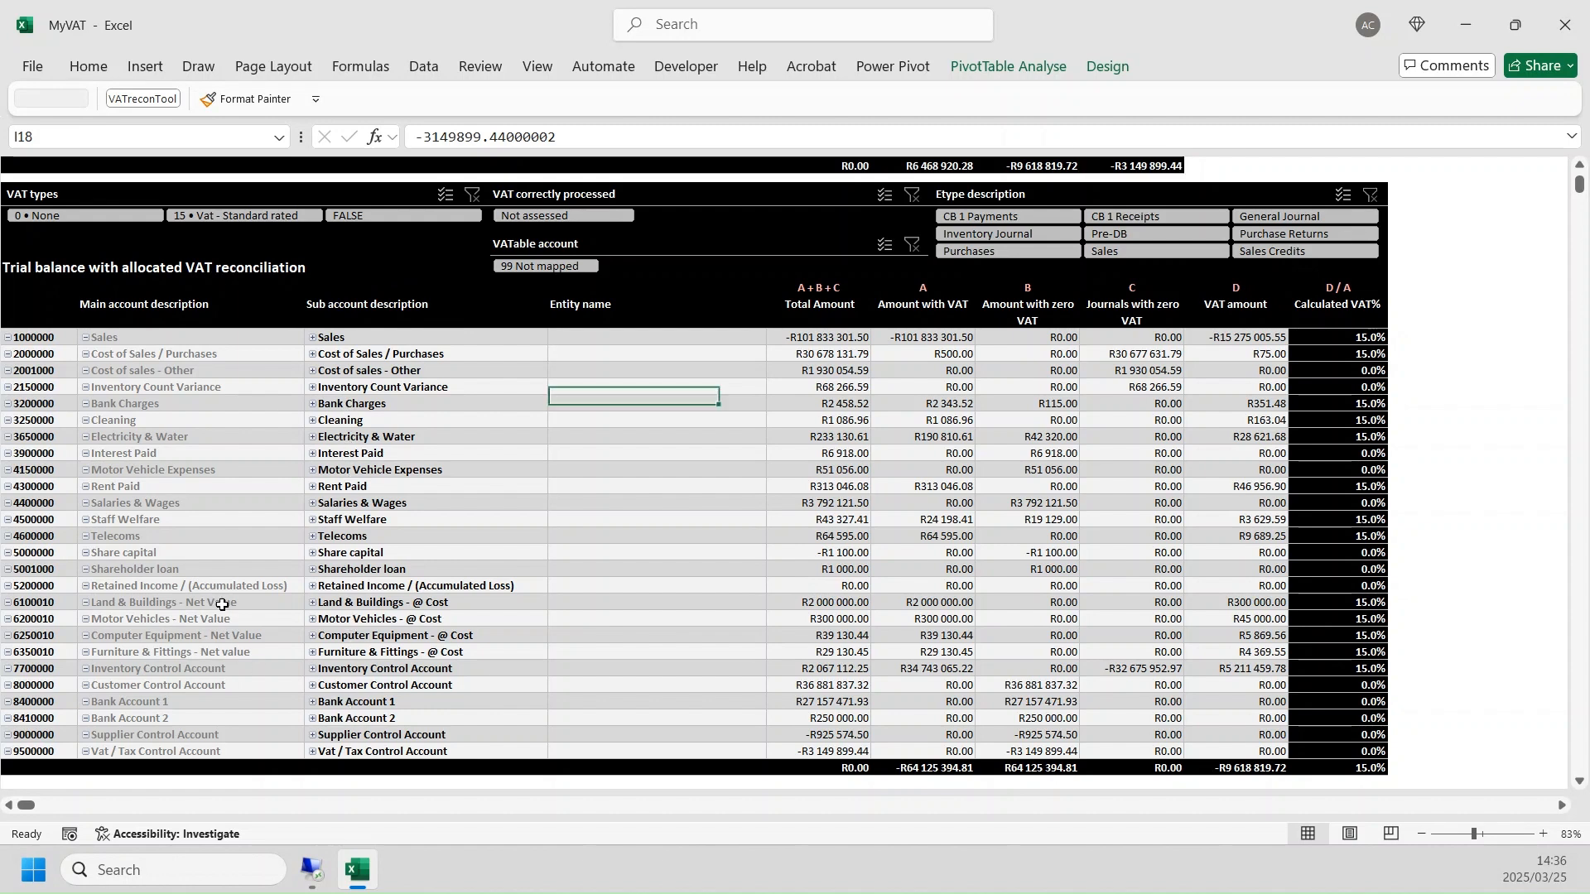
left_click_drag(219, 598, 213, 621)
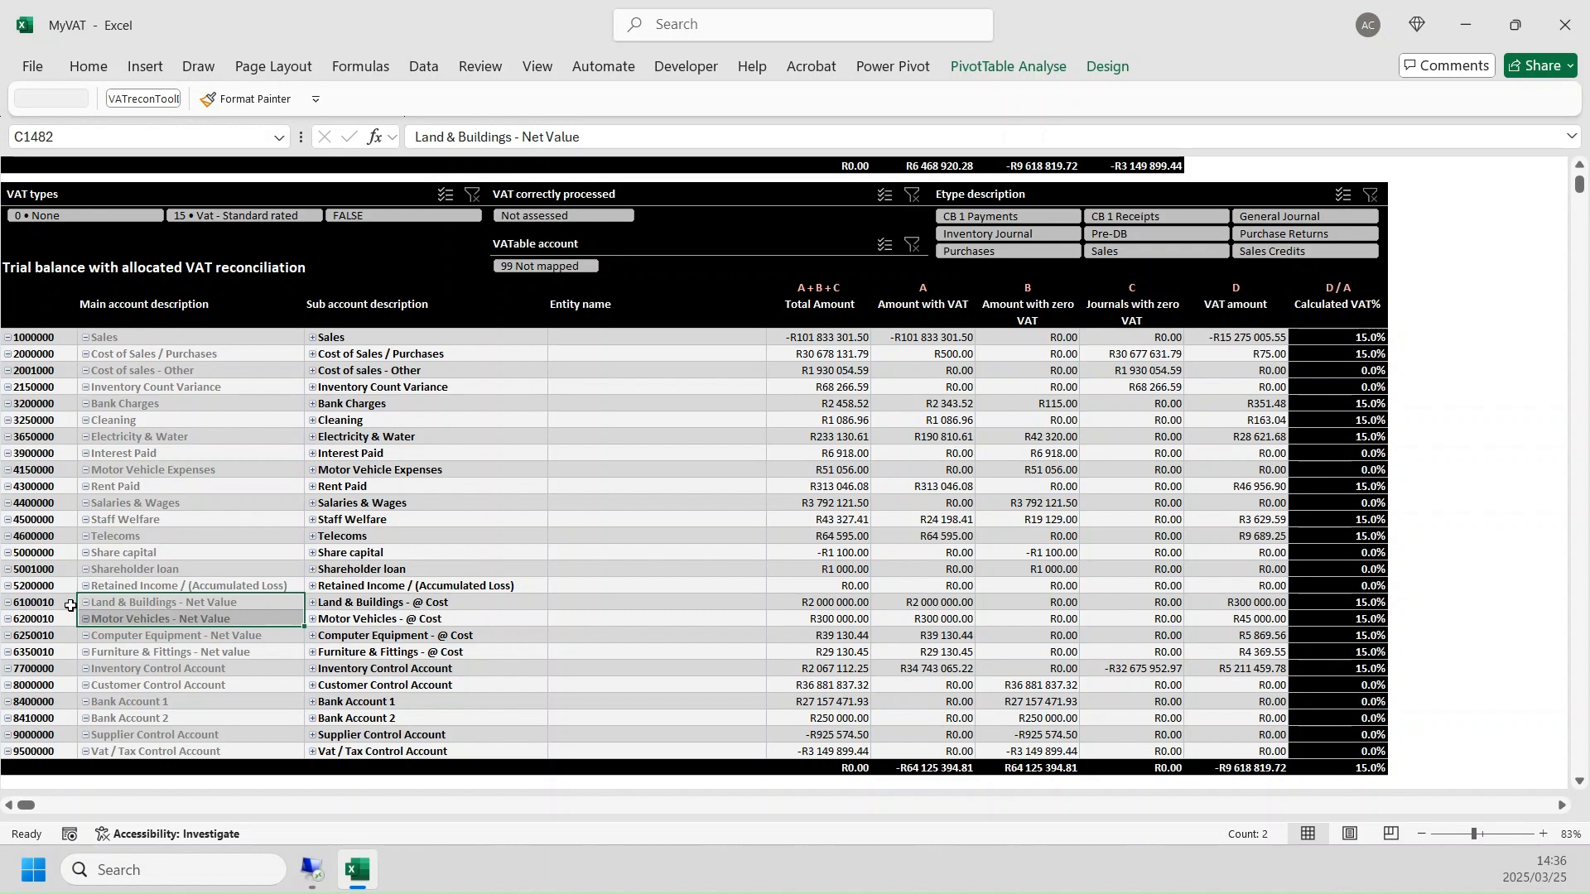
left_click(149, 602)
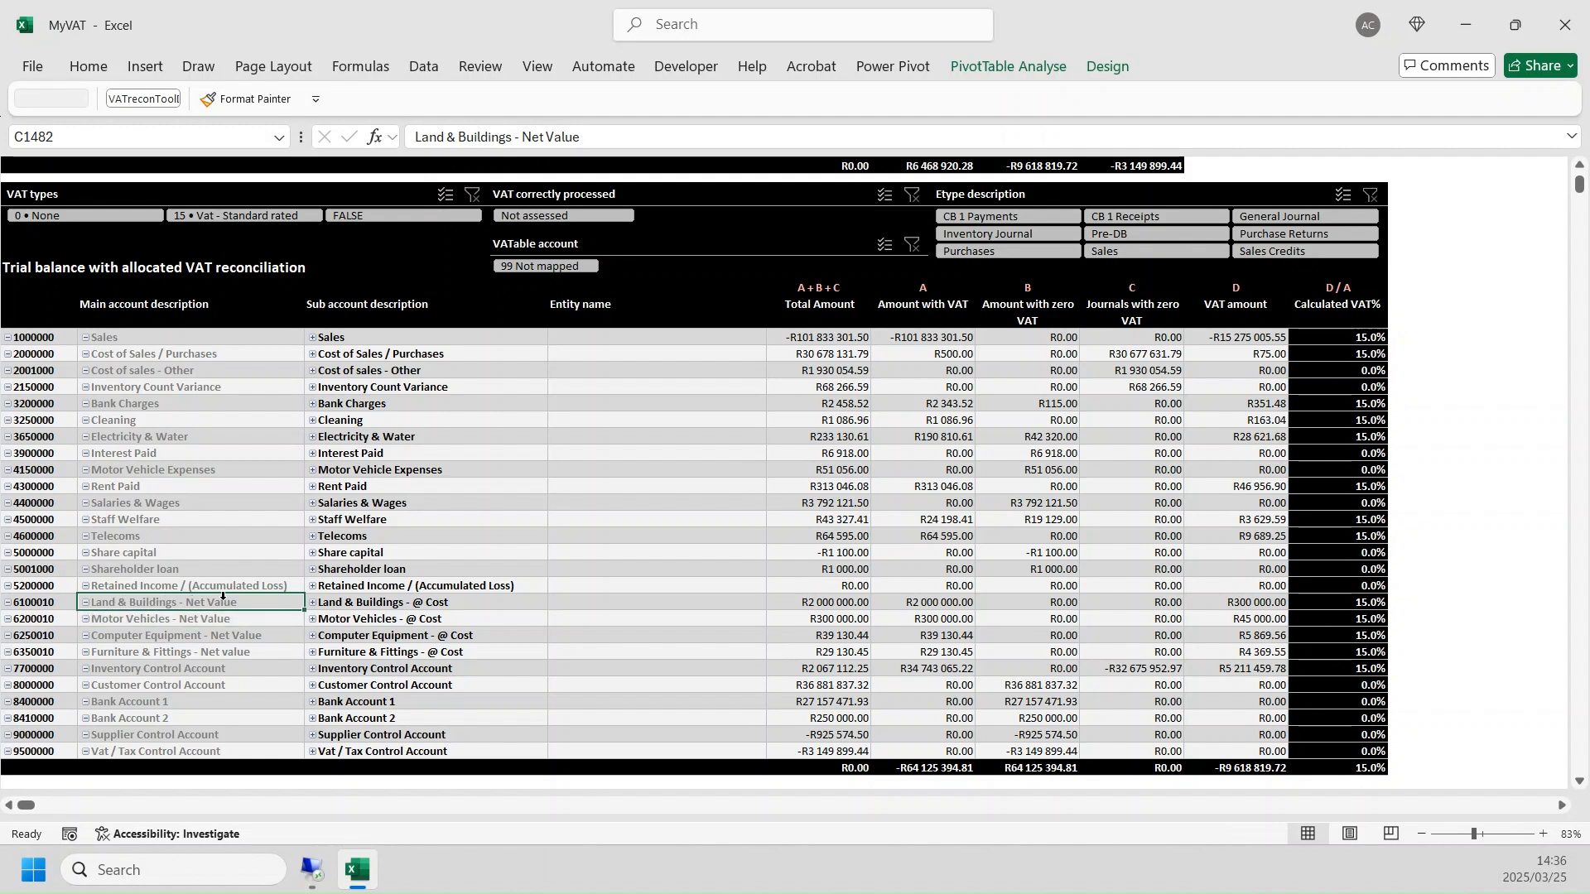
left_click(418, 607)
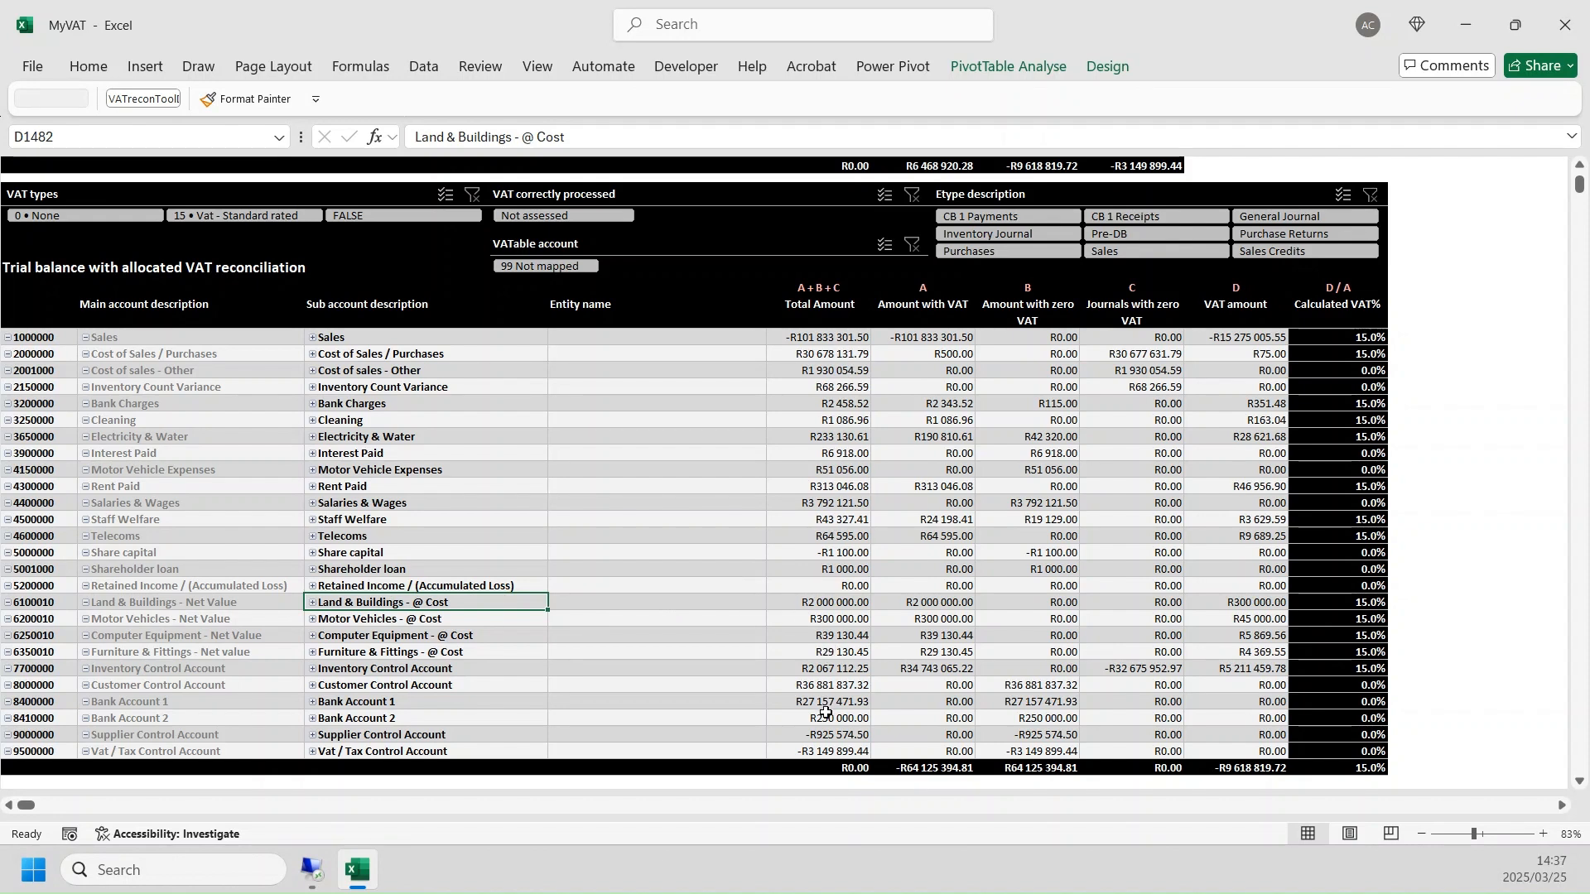
left_click(836, 768)
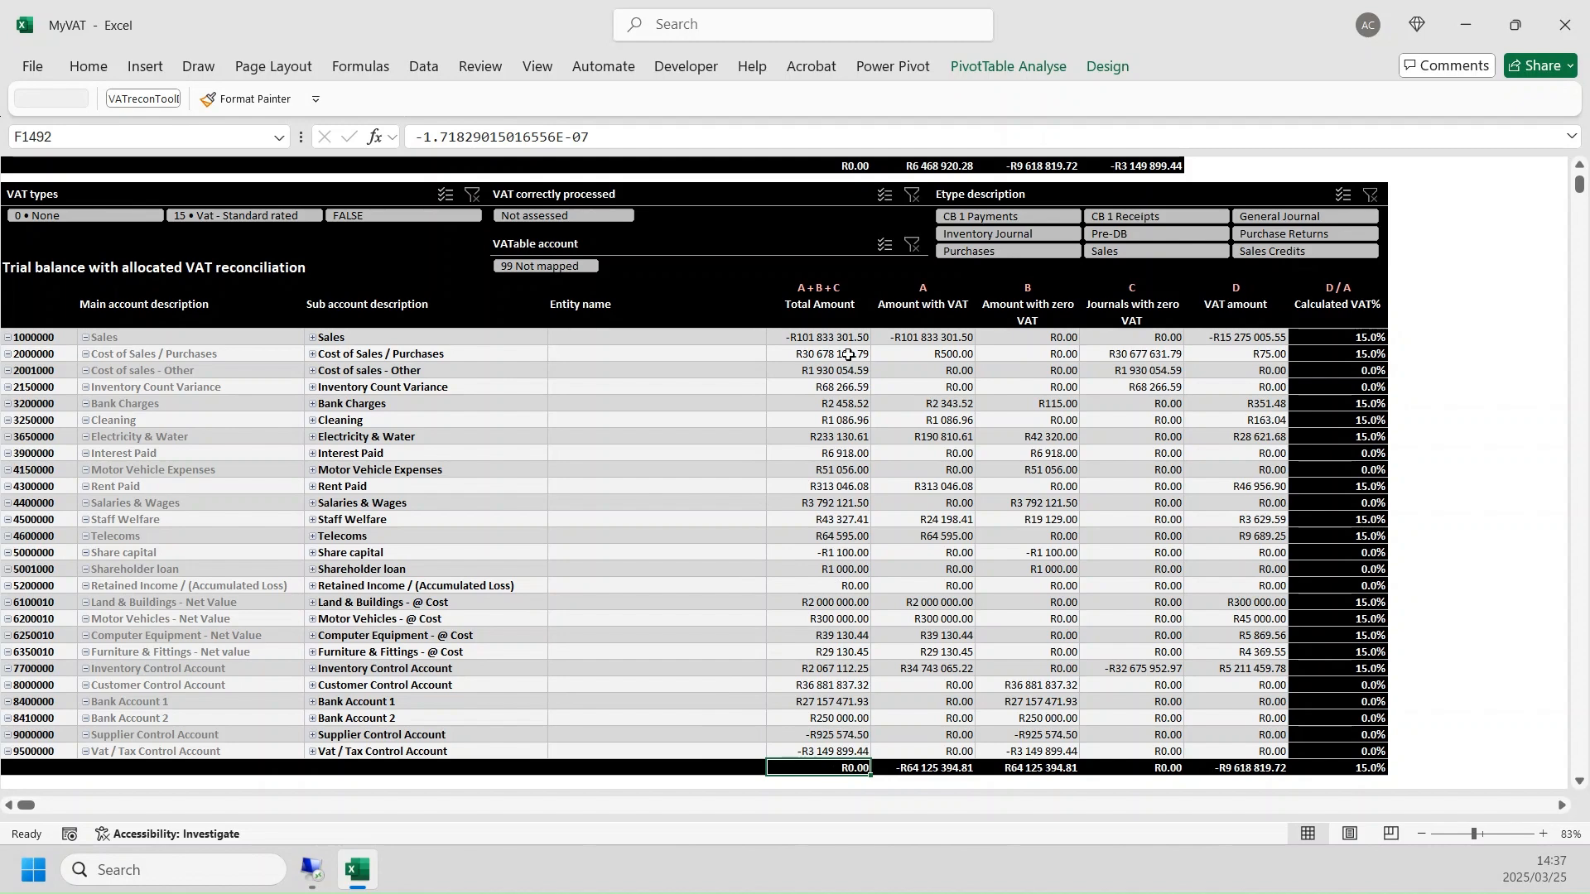
- Switch to the accounting program, close the detailed ledger to review the trial balance, and return to the MyVAT workbook
left_click(318, 865)
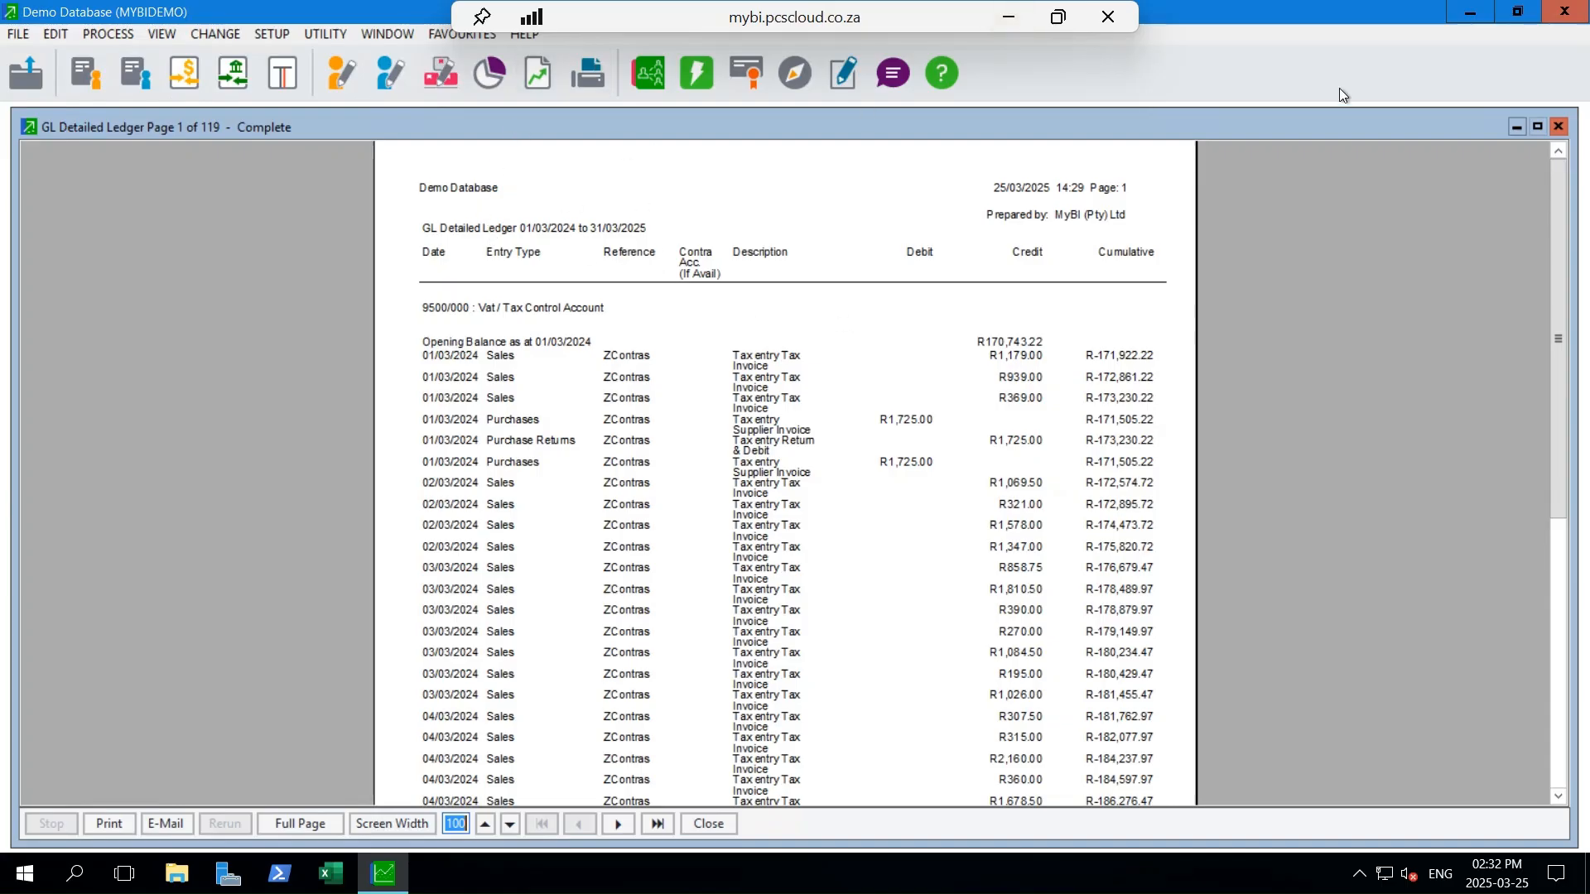
left_click(1563, 128)
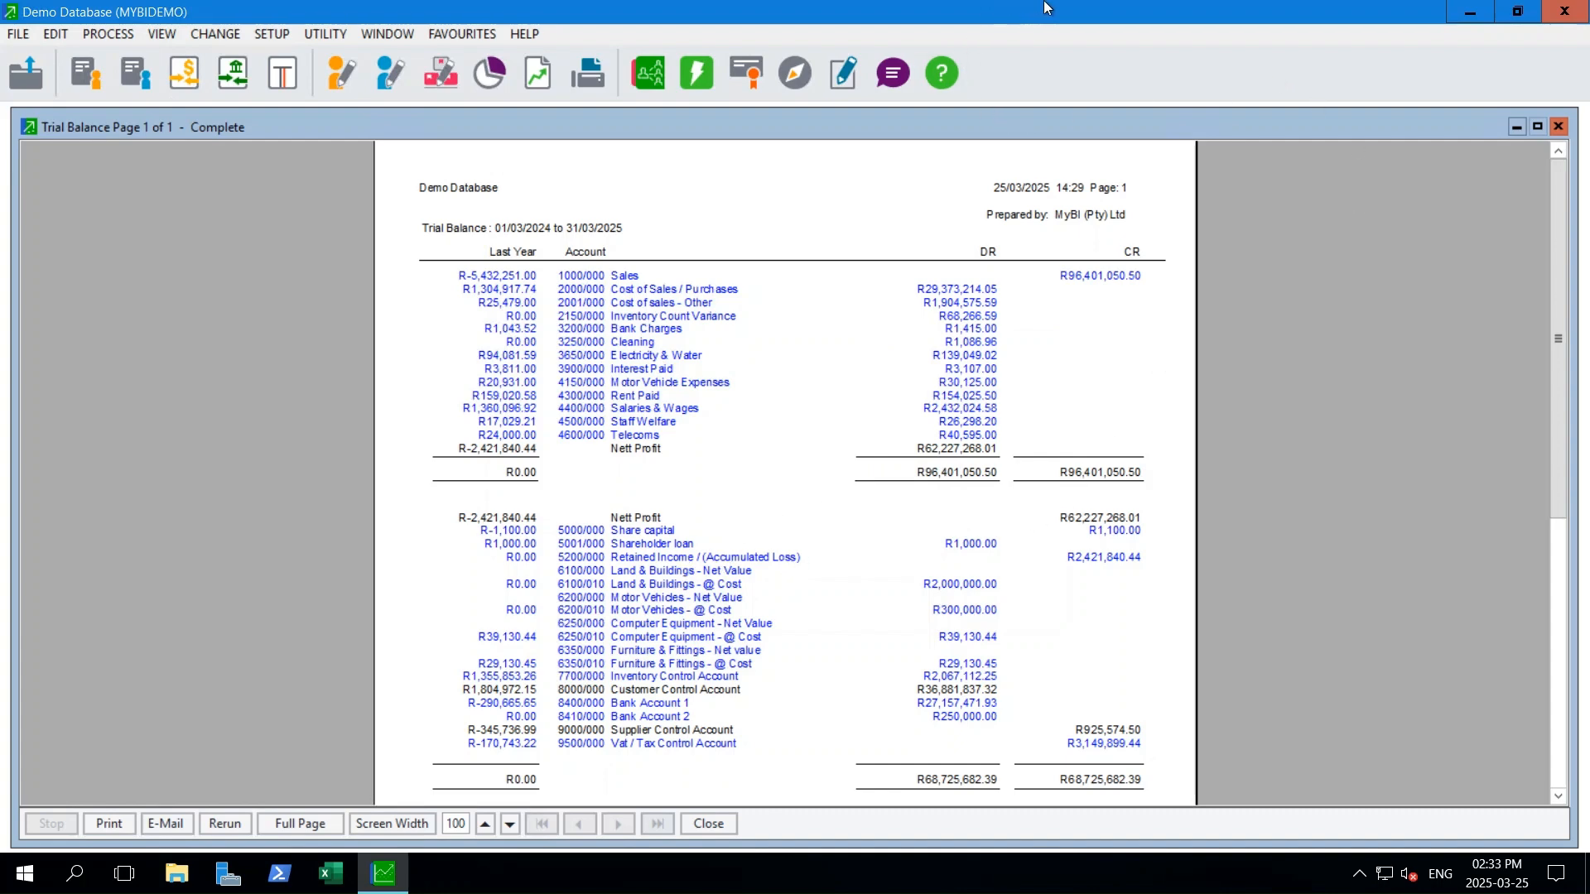
left_click(1008, 17)
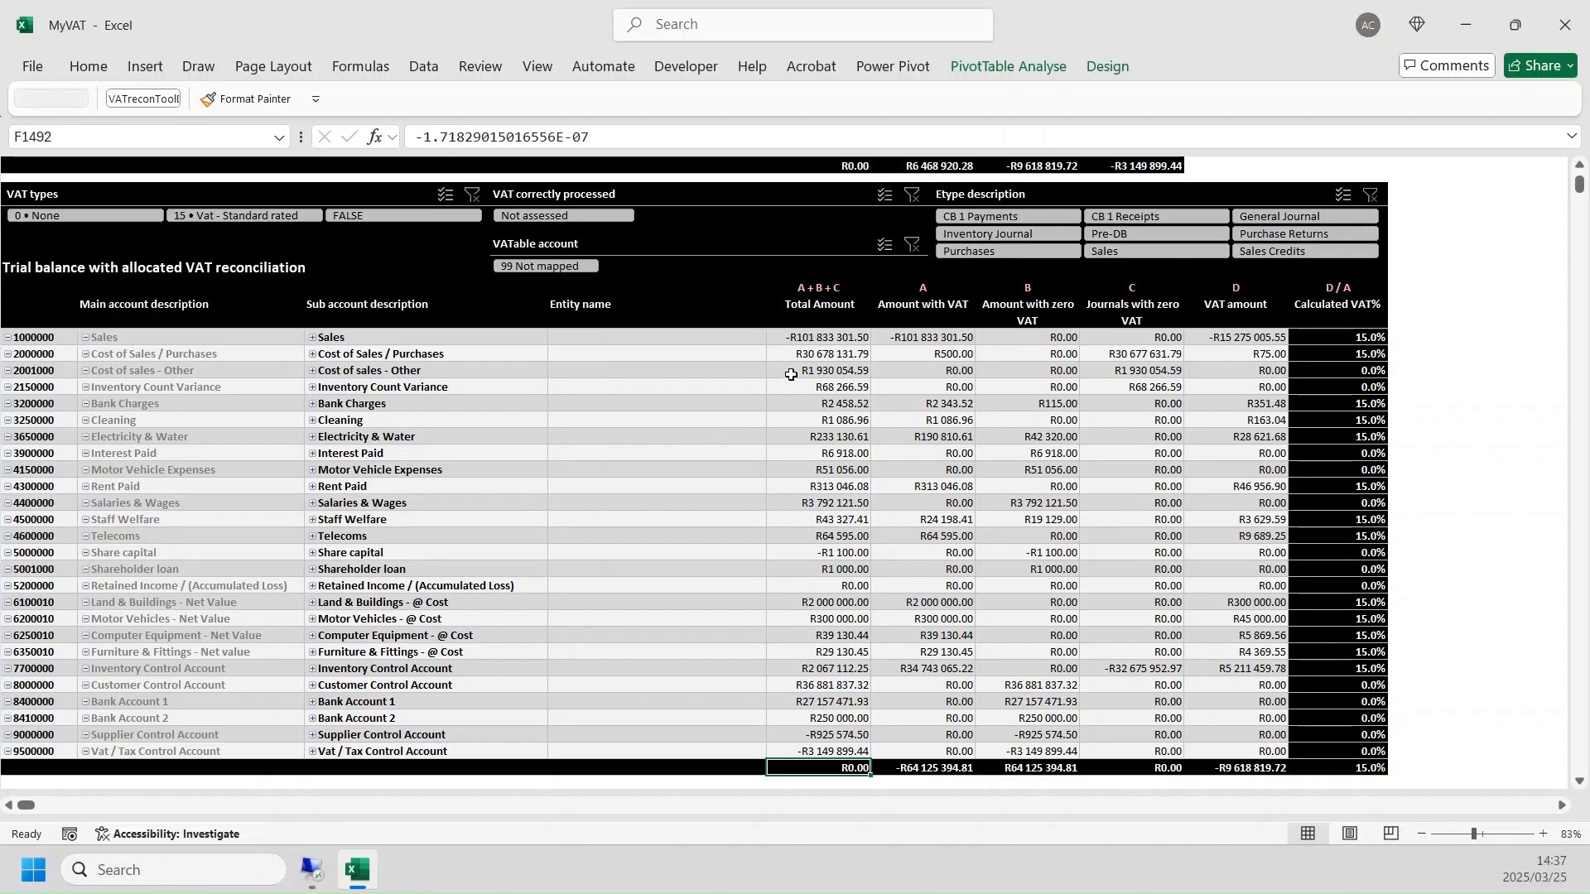
- Compare the Total Amount, Amount with VAT and Amount with zero VAT columns, including the Sales and Electricity & Water rows
scroll(791, 374, "up", 4)
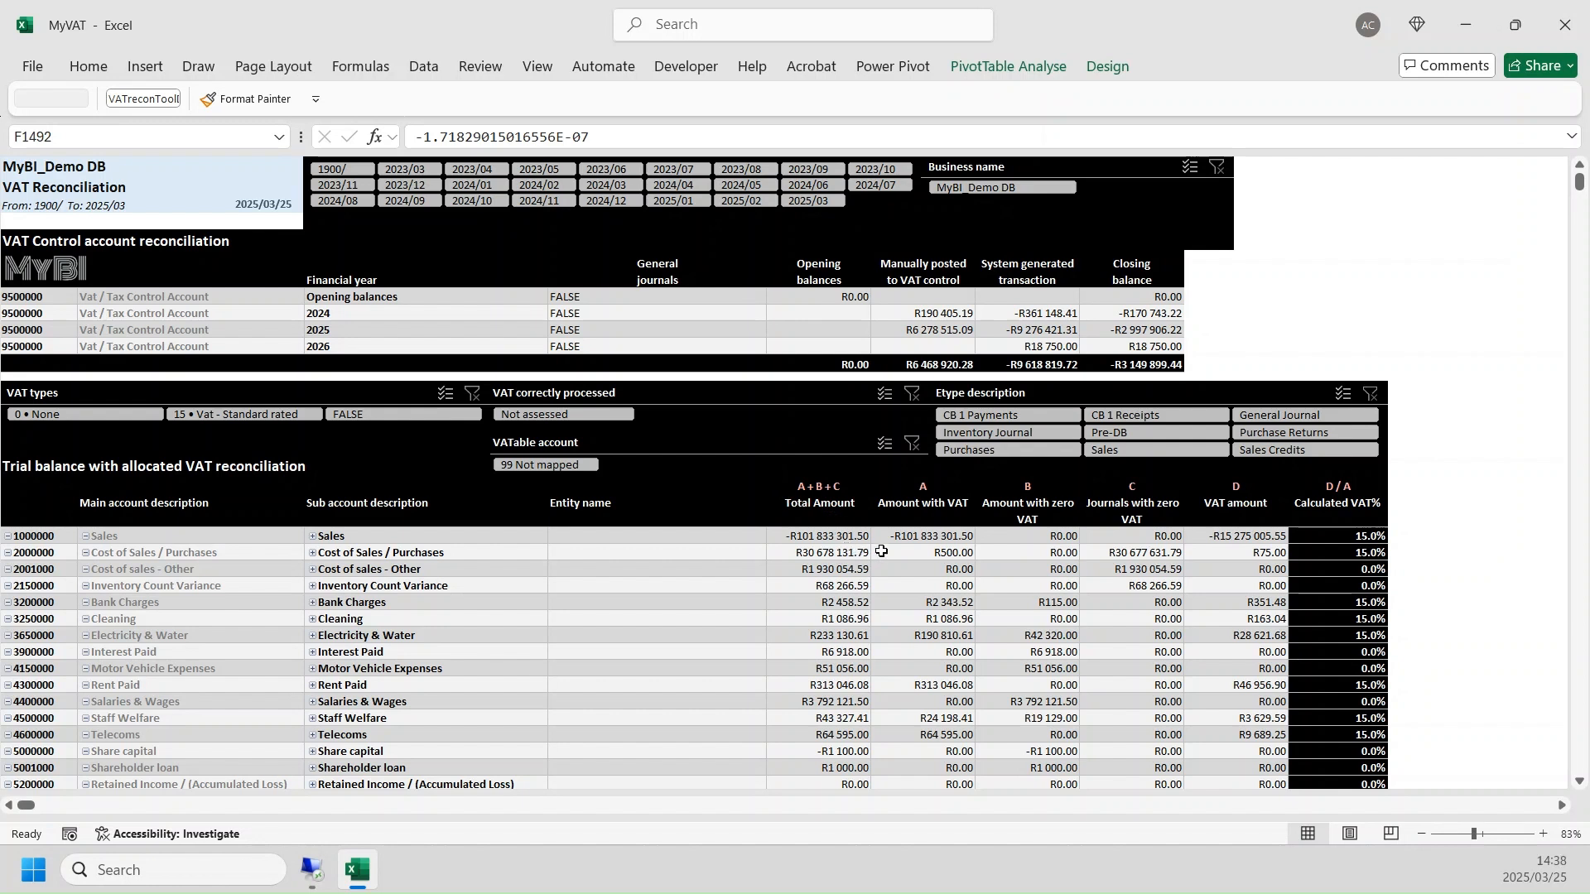
left_click(908, 502)
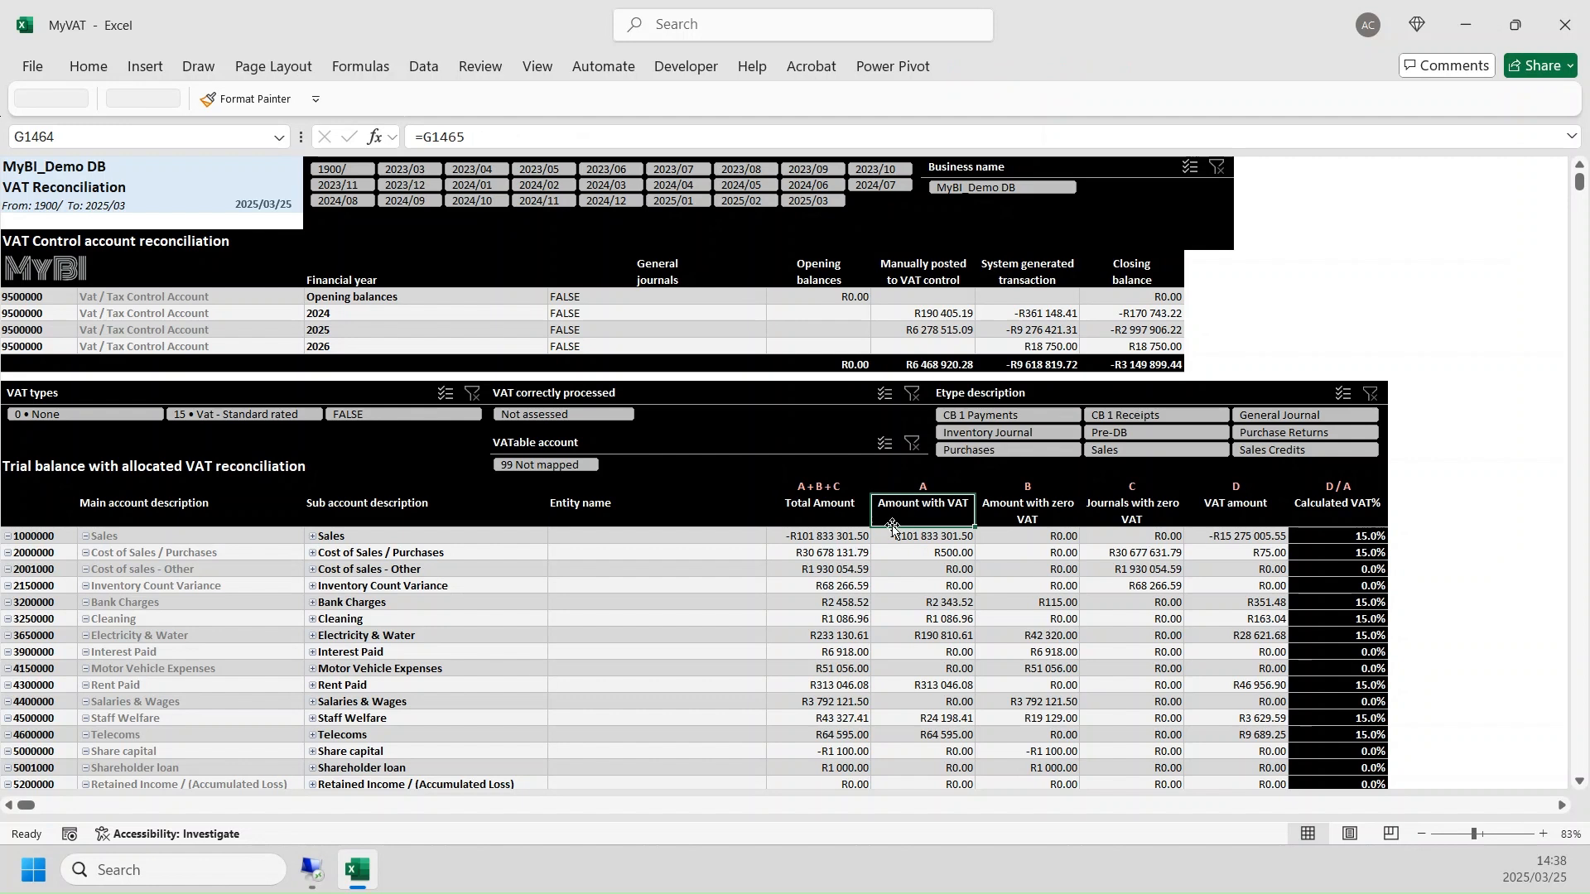
left_click(816, 515)
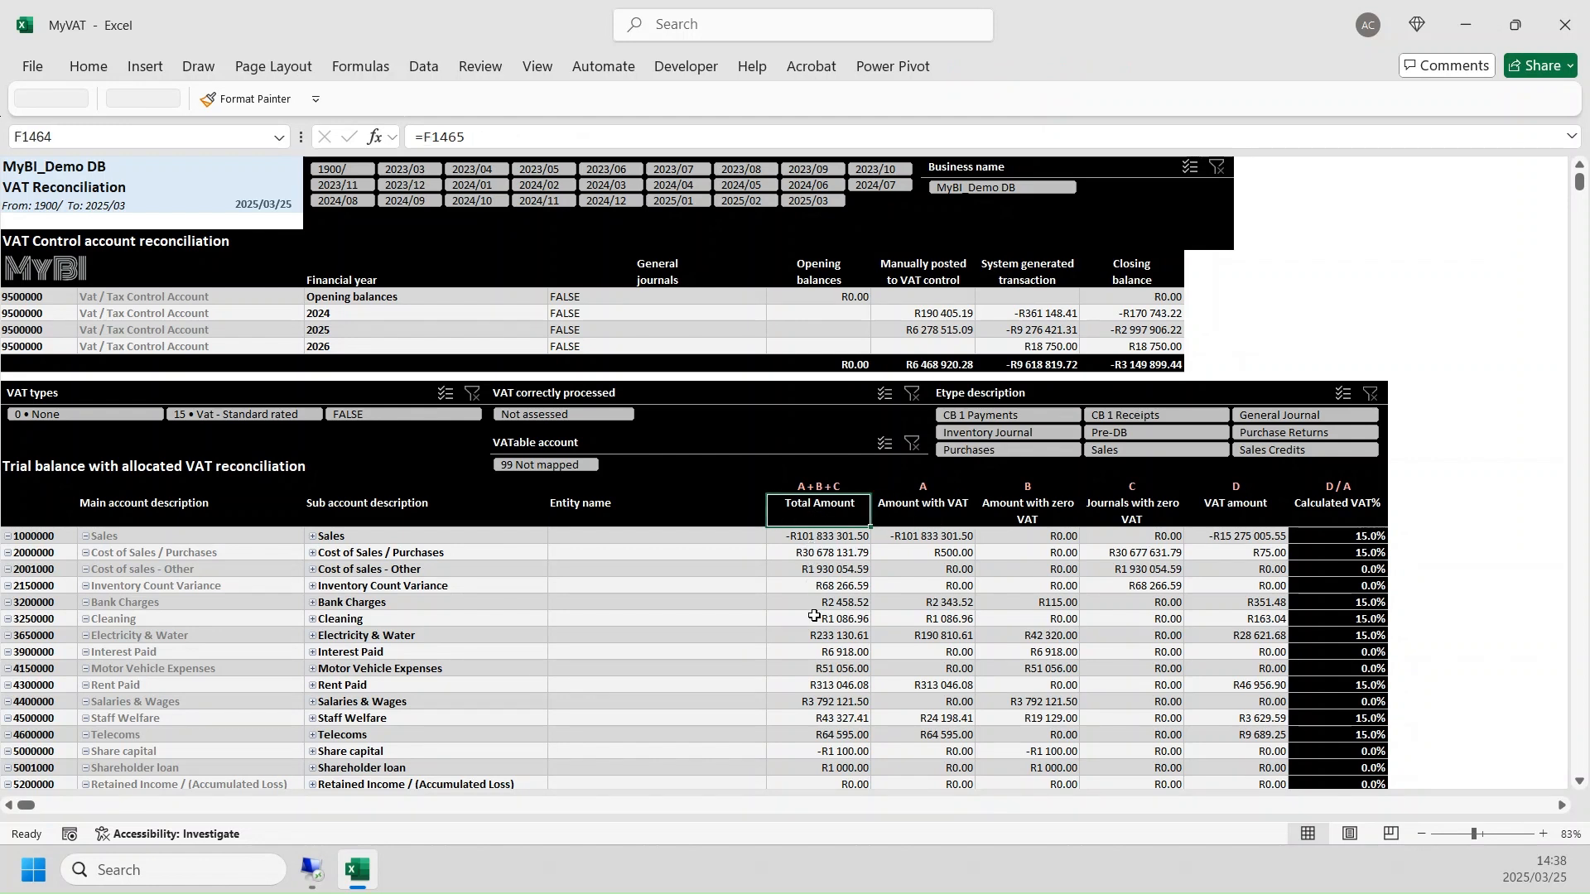
left_click(892, 511)
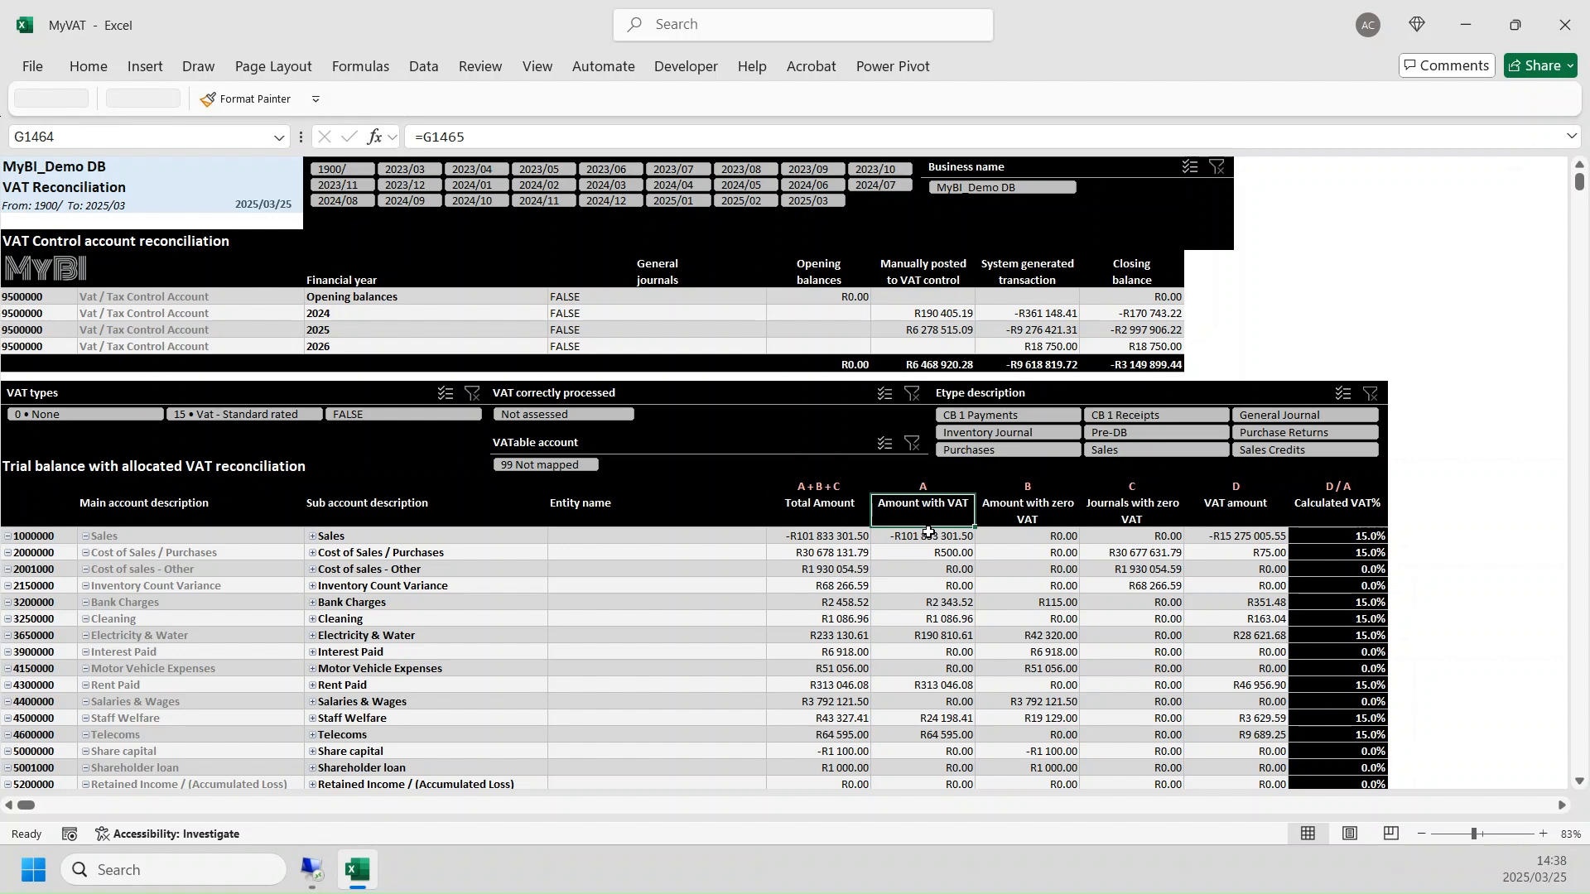
left_click(928, 534)
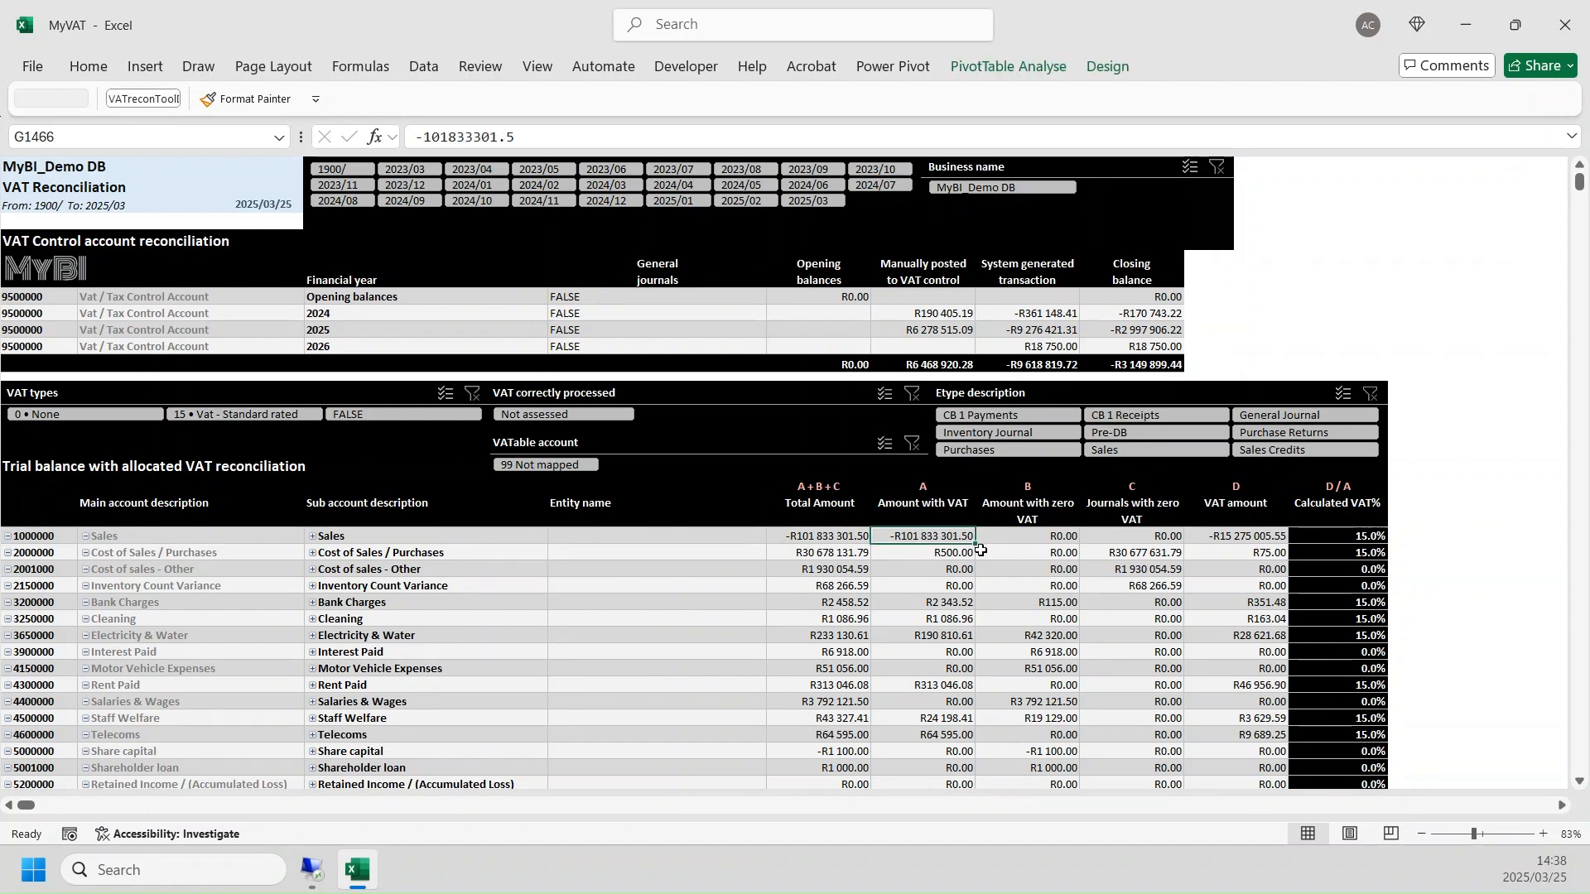
left_click_drag(812, 635, 910, 635)
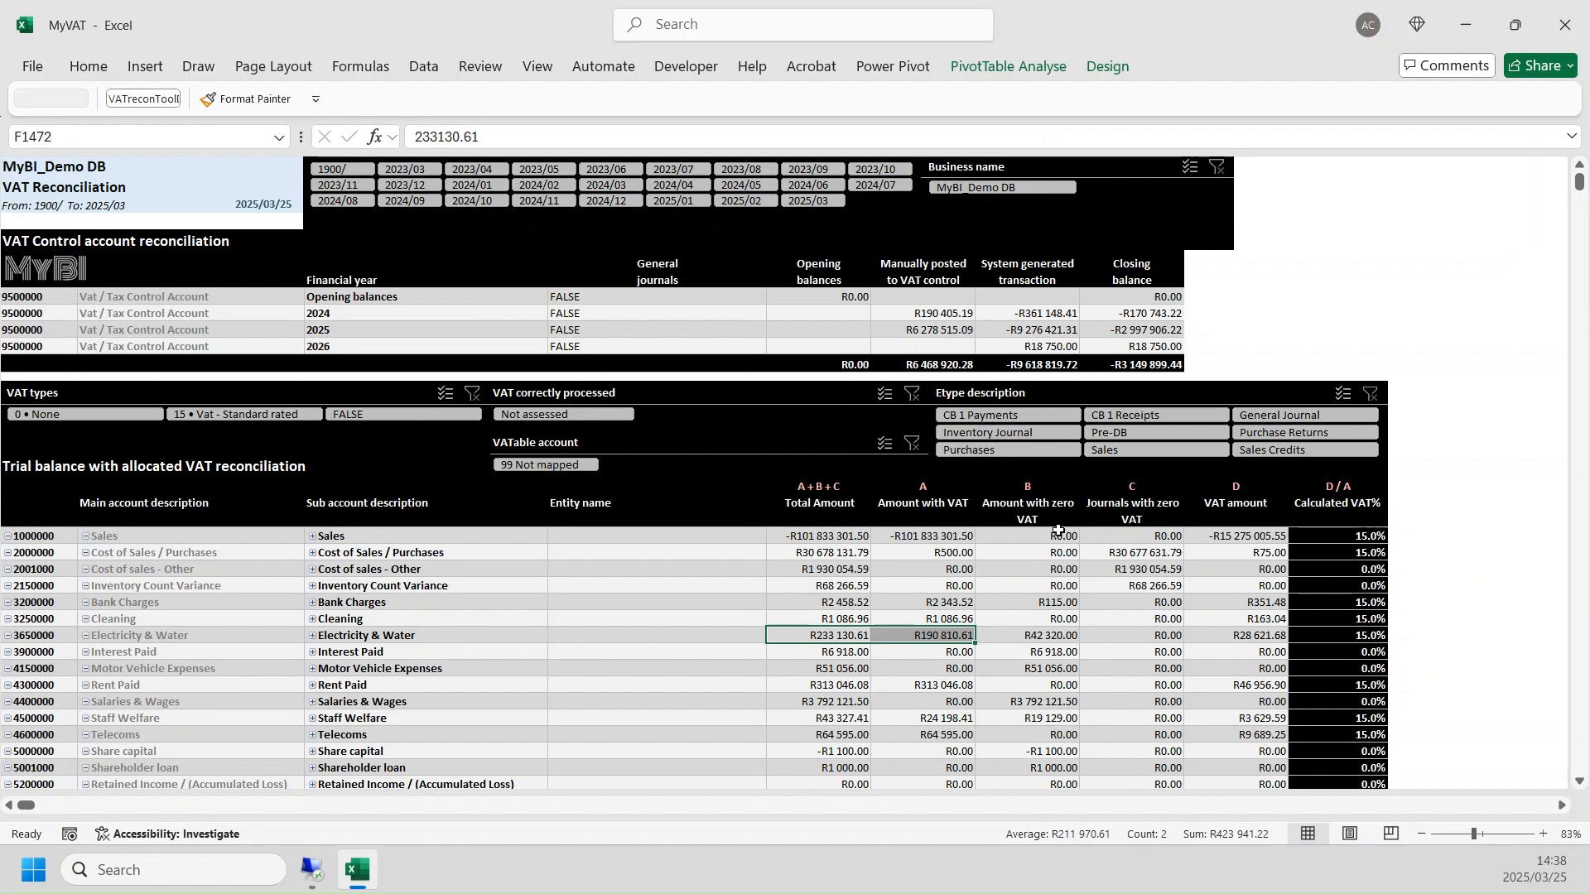
left_click(1058, 514)
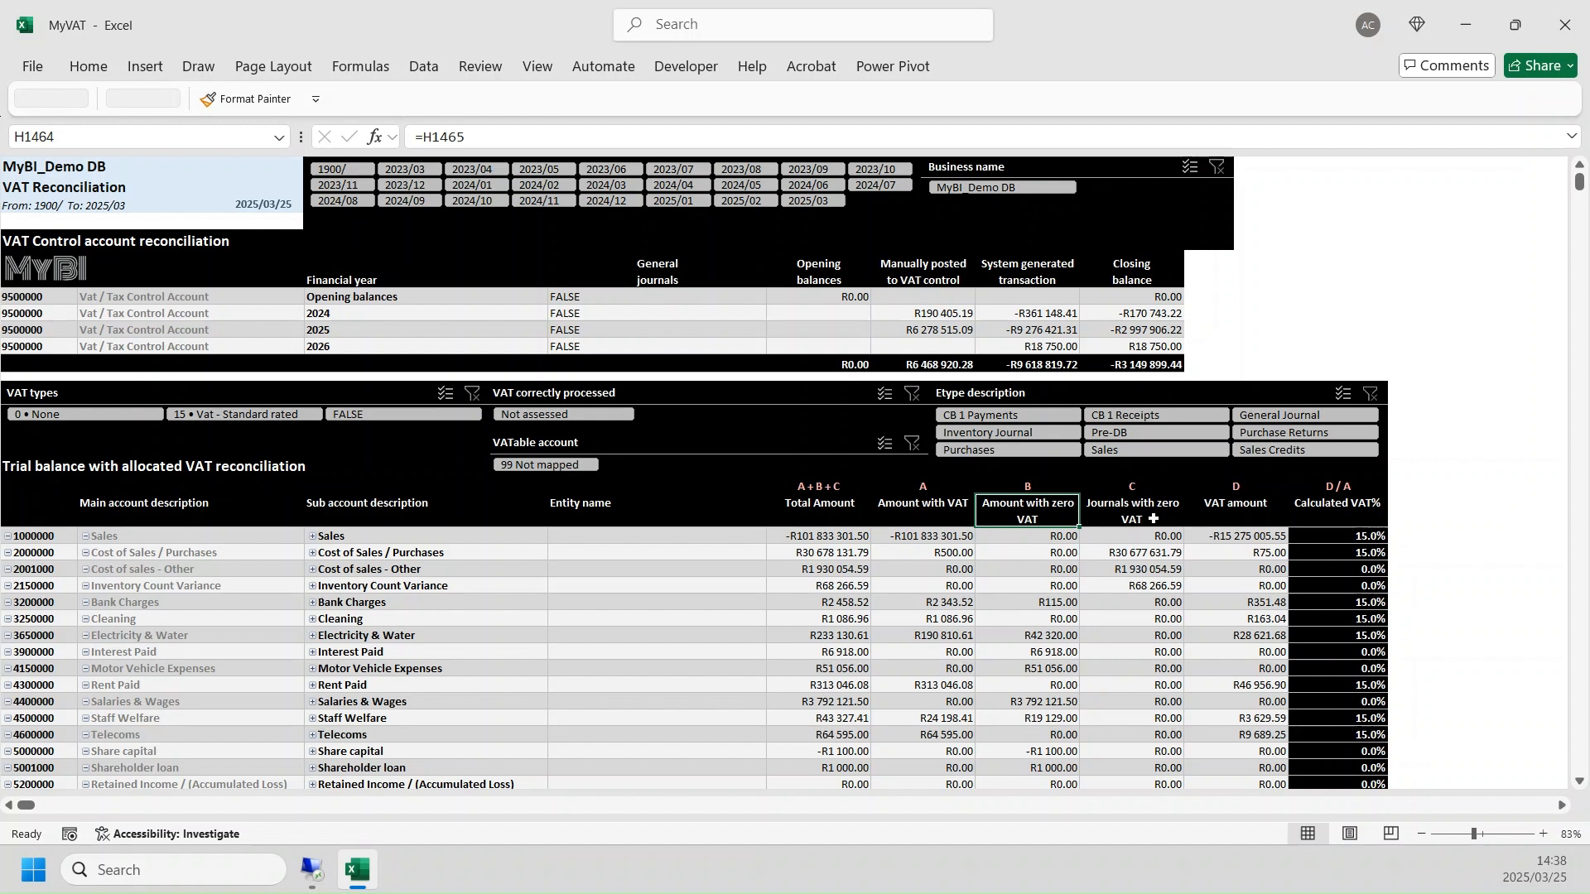
- Inspect Cost of Sales / Purchases, the Sales total, and the Inventory Control Account's VAT amount and journals with zero VAT
left_click(346, 554)
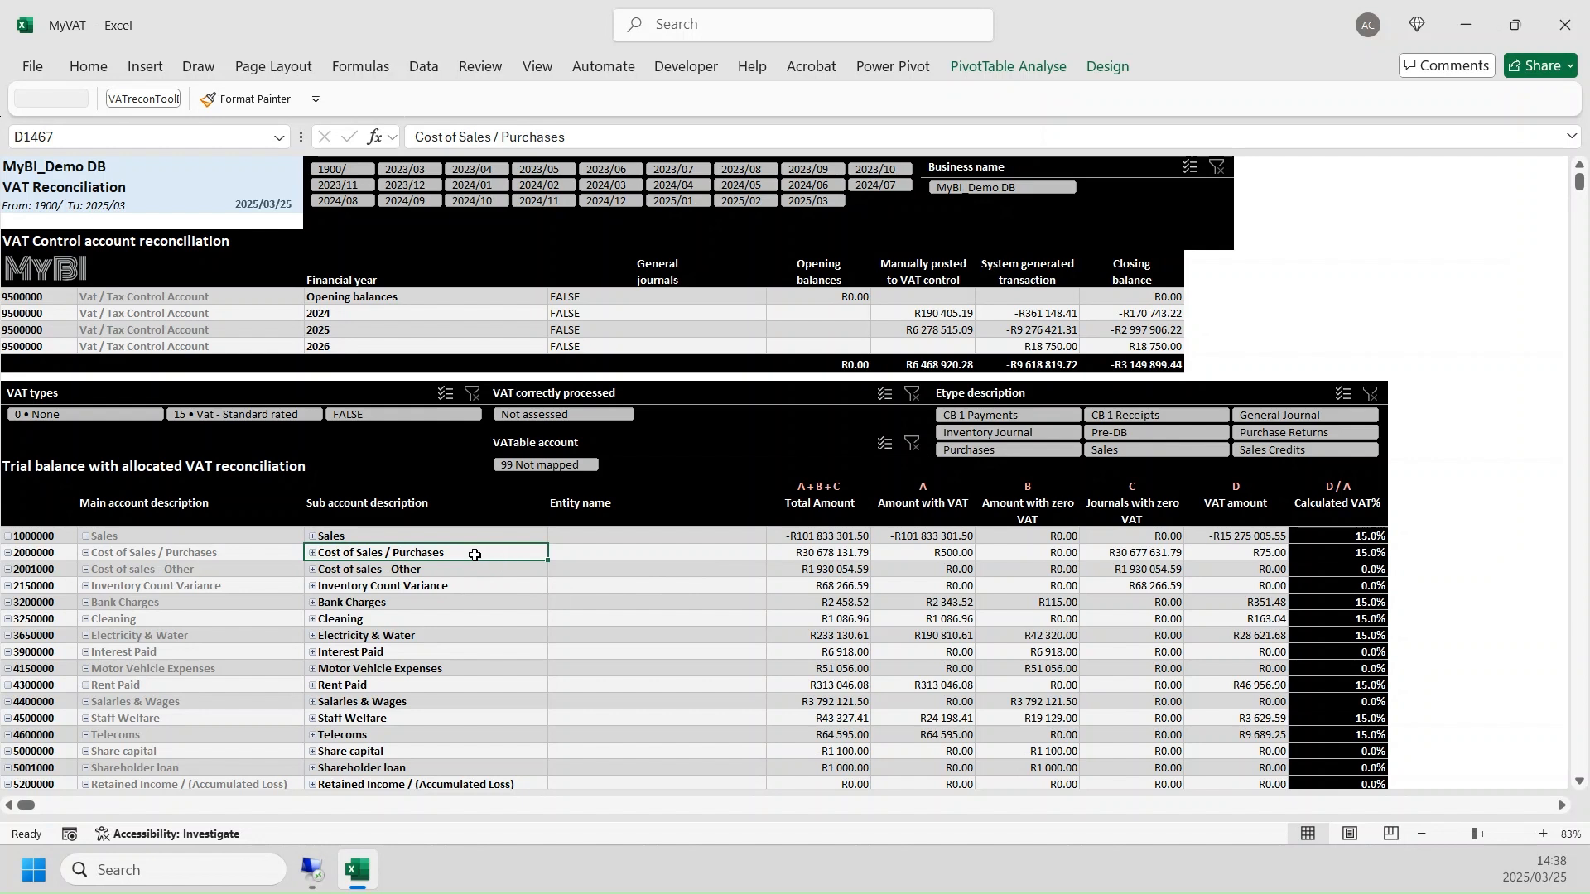
left_click(785, 539)
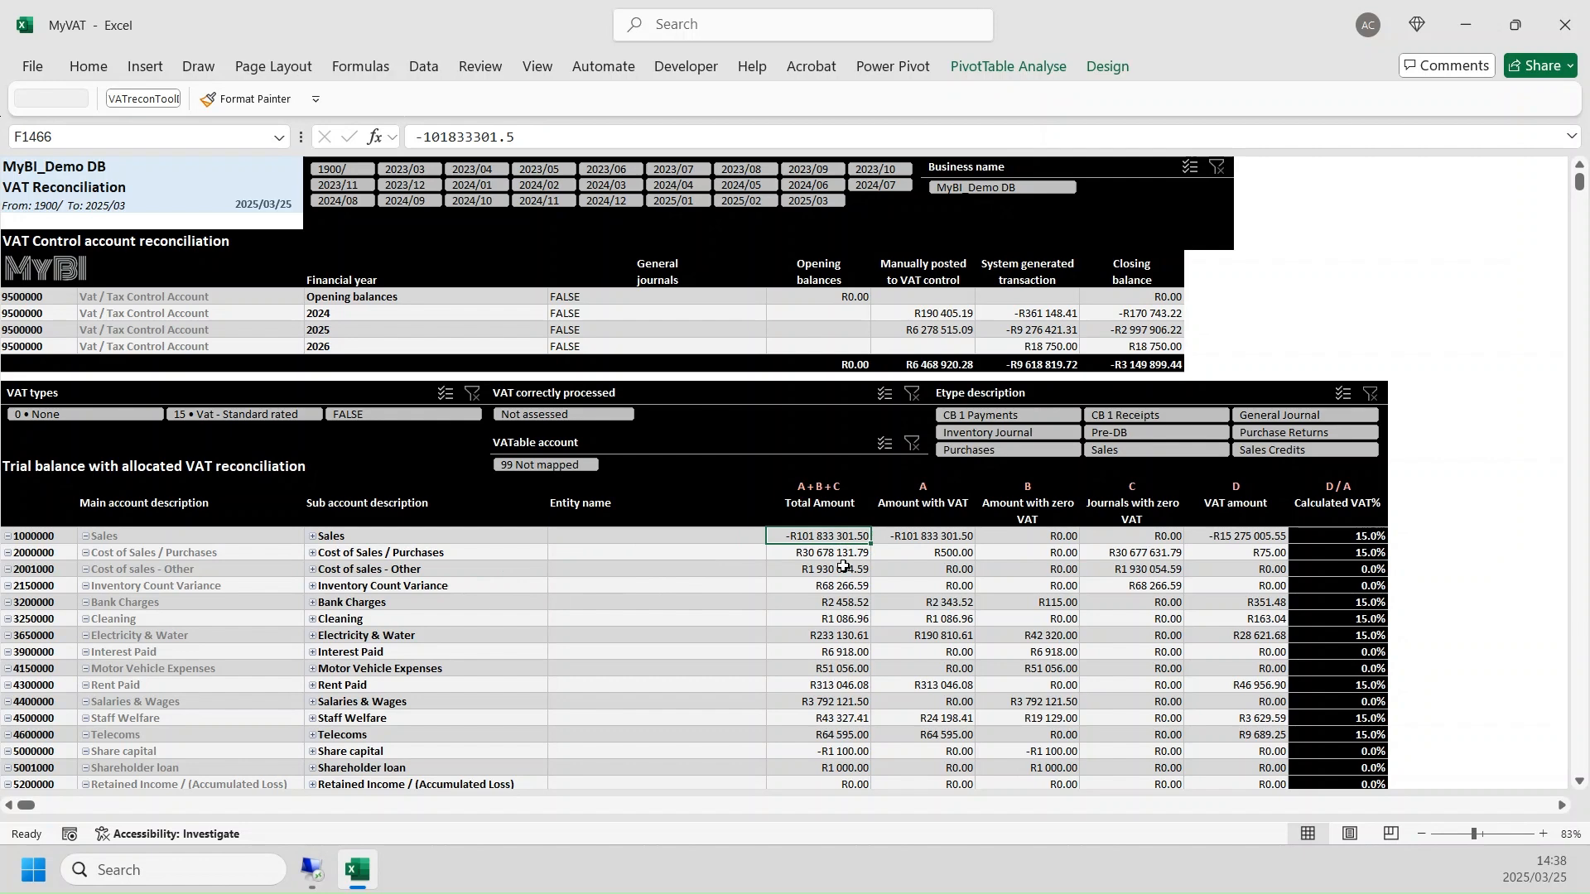
scroll(853, 584, "down", 3)
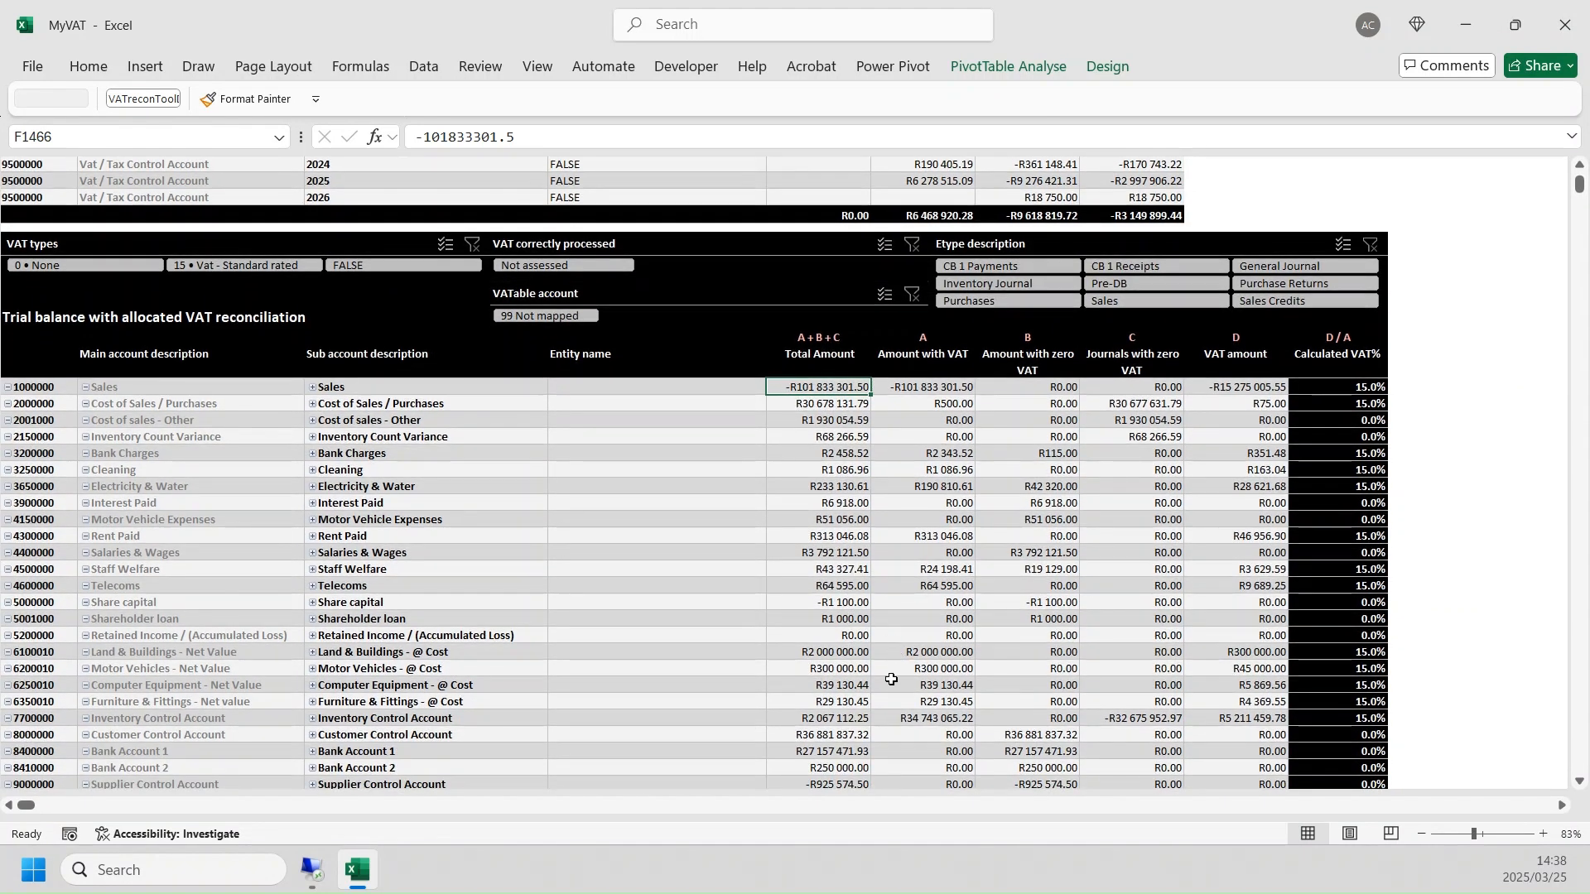
left_click(428, 721)
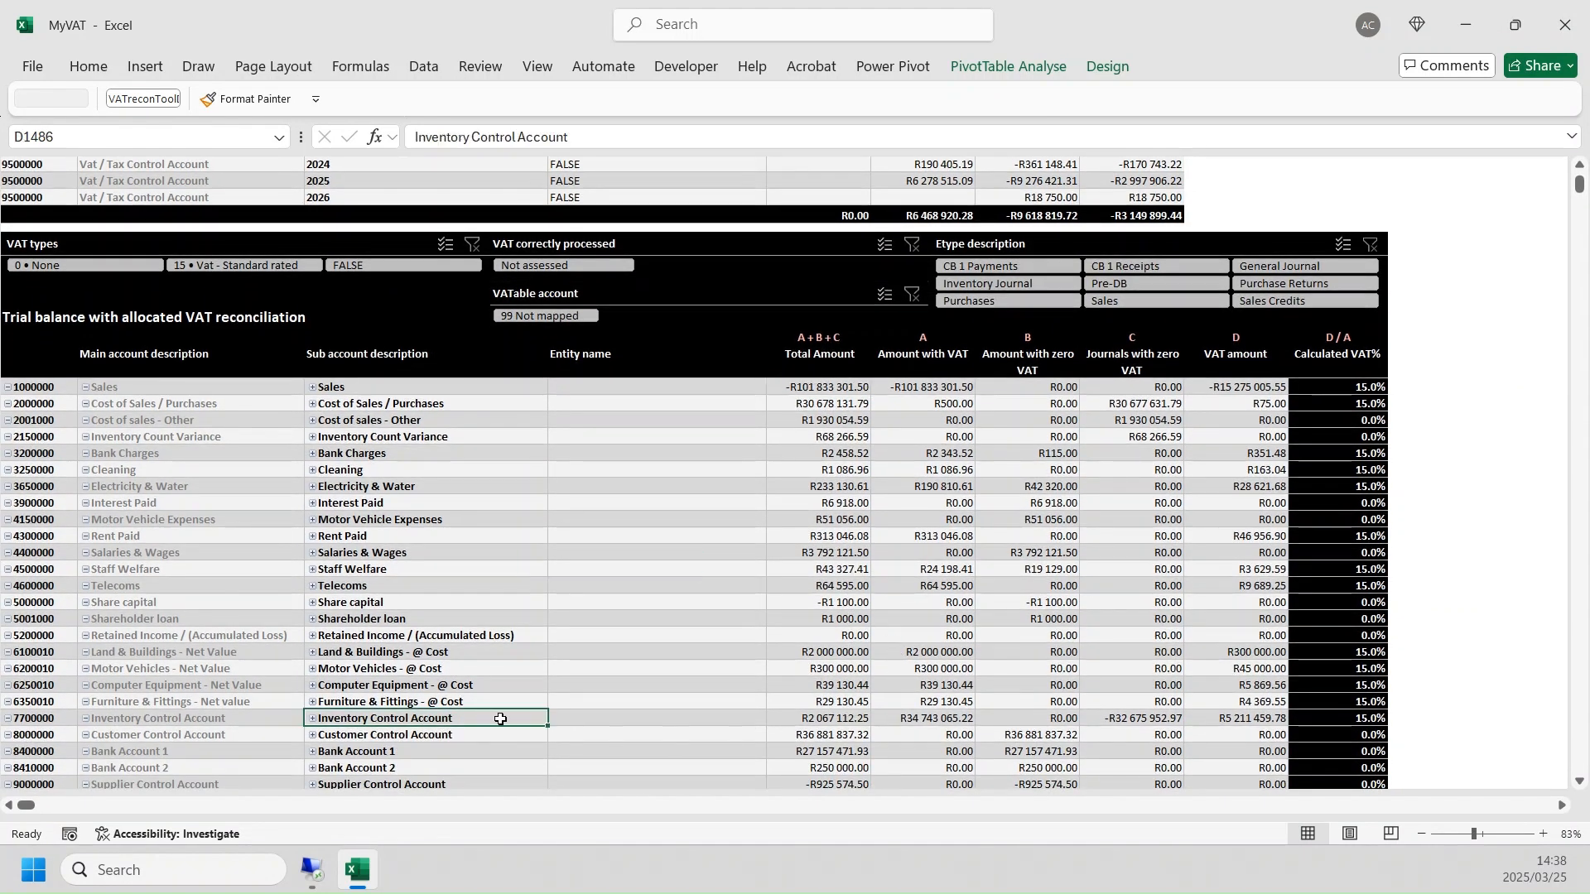
left_click(1236, 716)
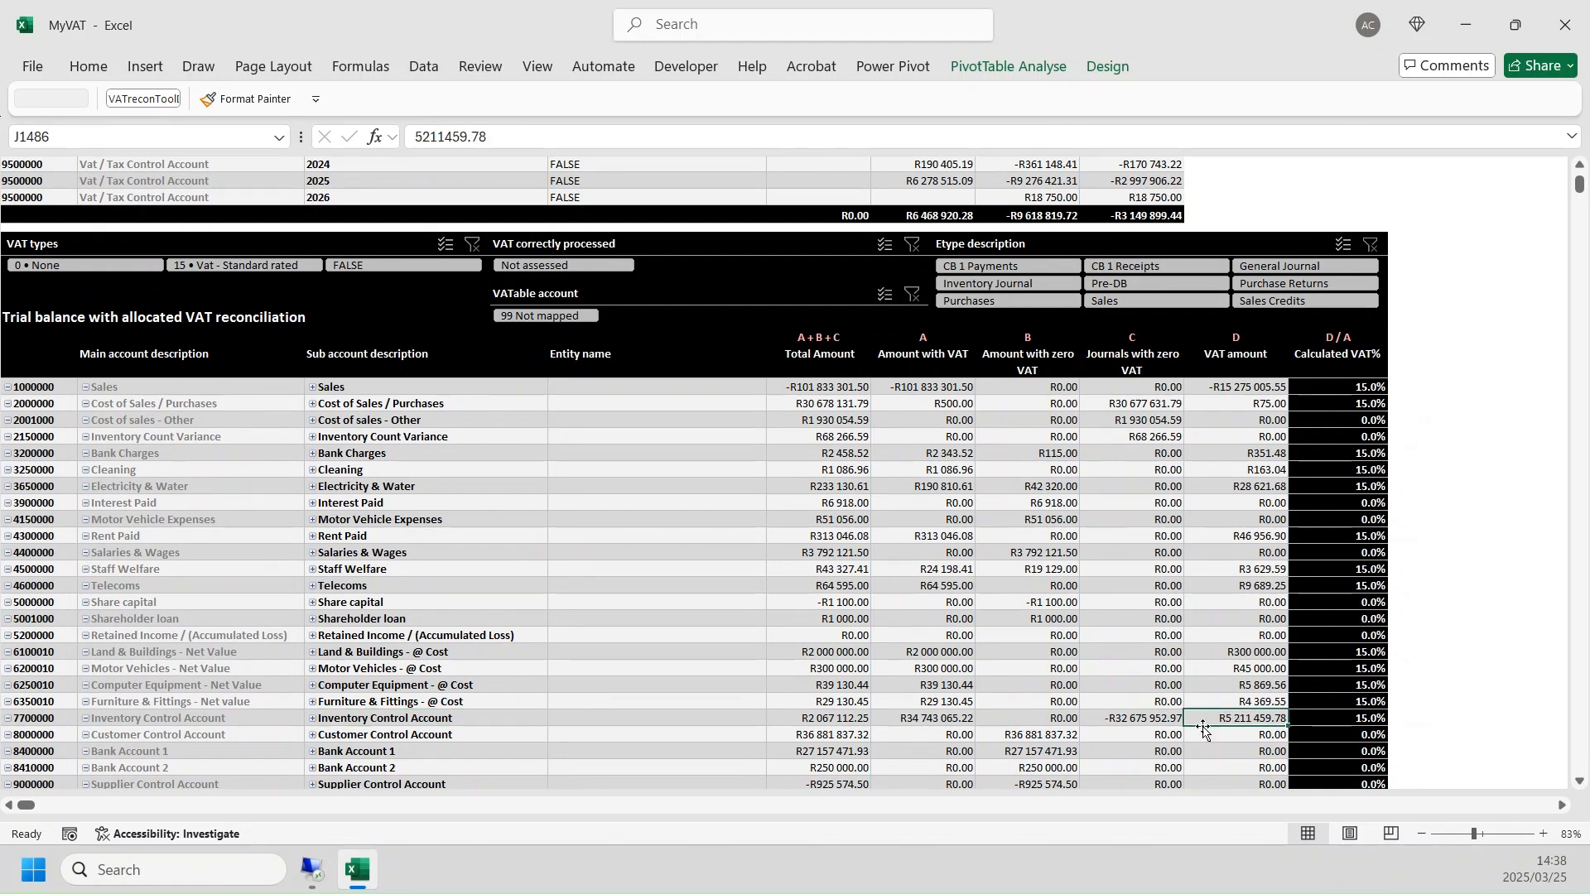
left_click(1145, 718)
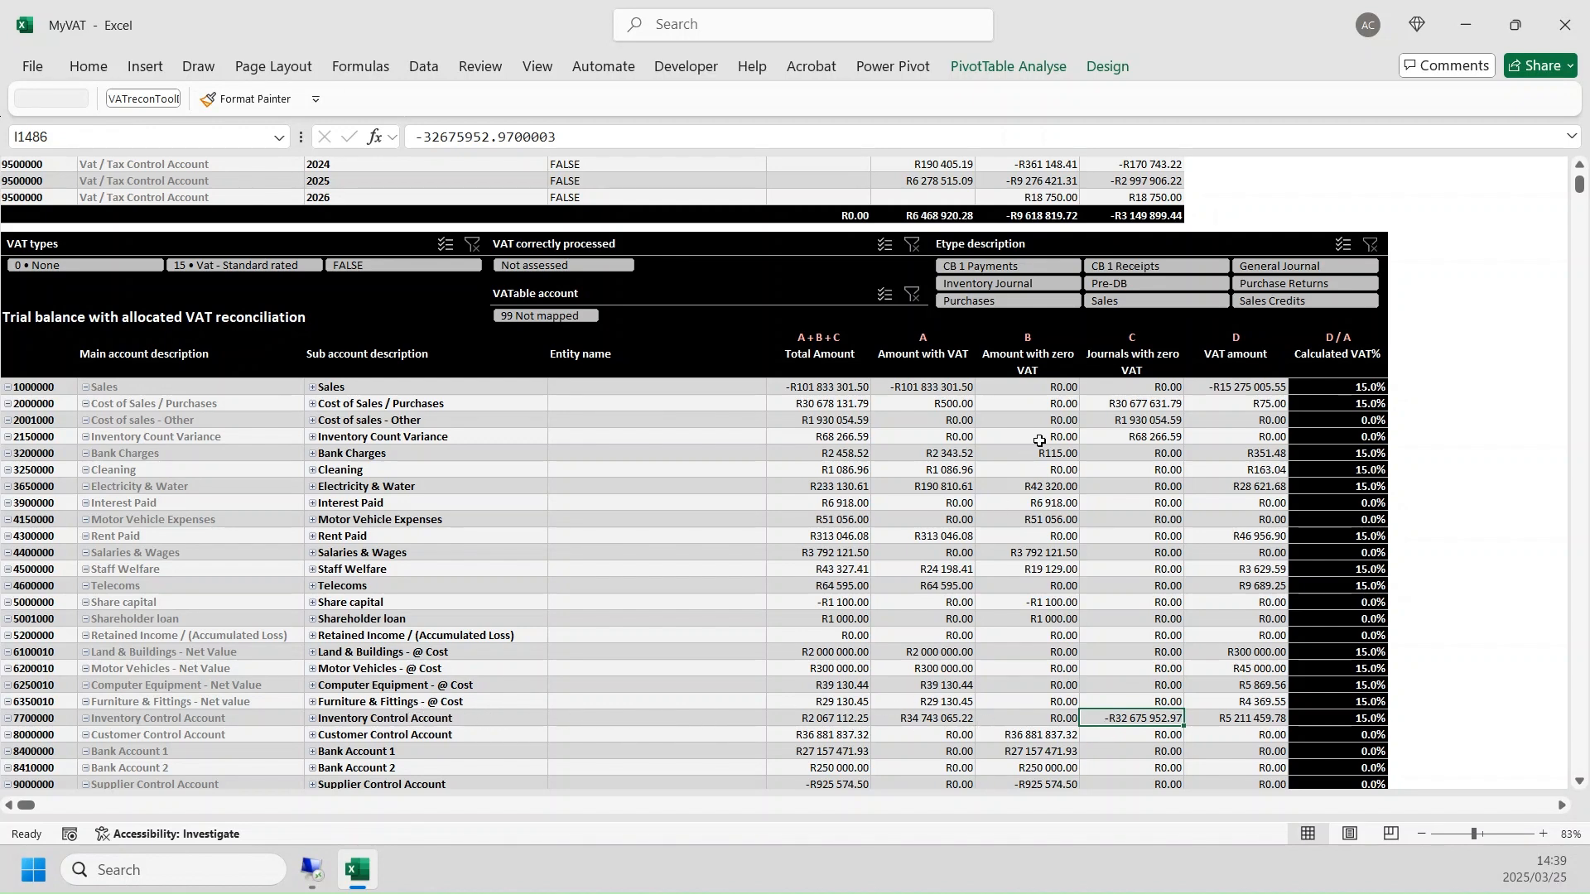
- Sum the journals with zero VAT for both cost of sales accounts and Inventory Count Variance together with the Inventory Control Account's journals
left_click_drag(1109, 406, 1115, 424)
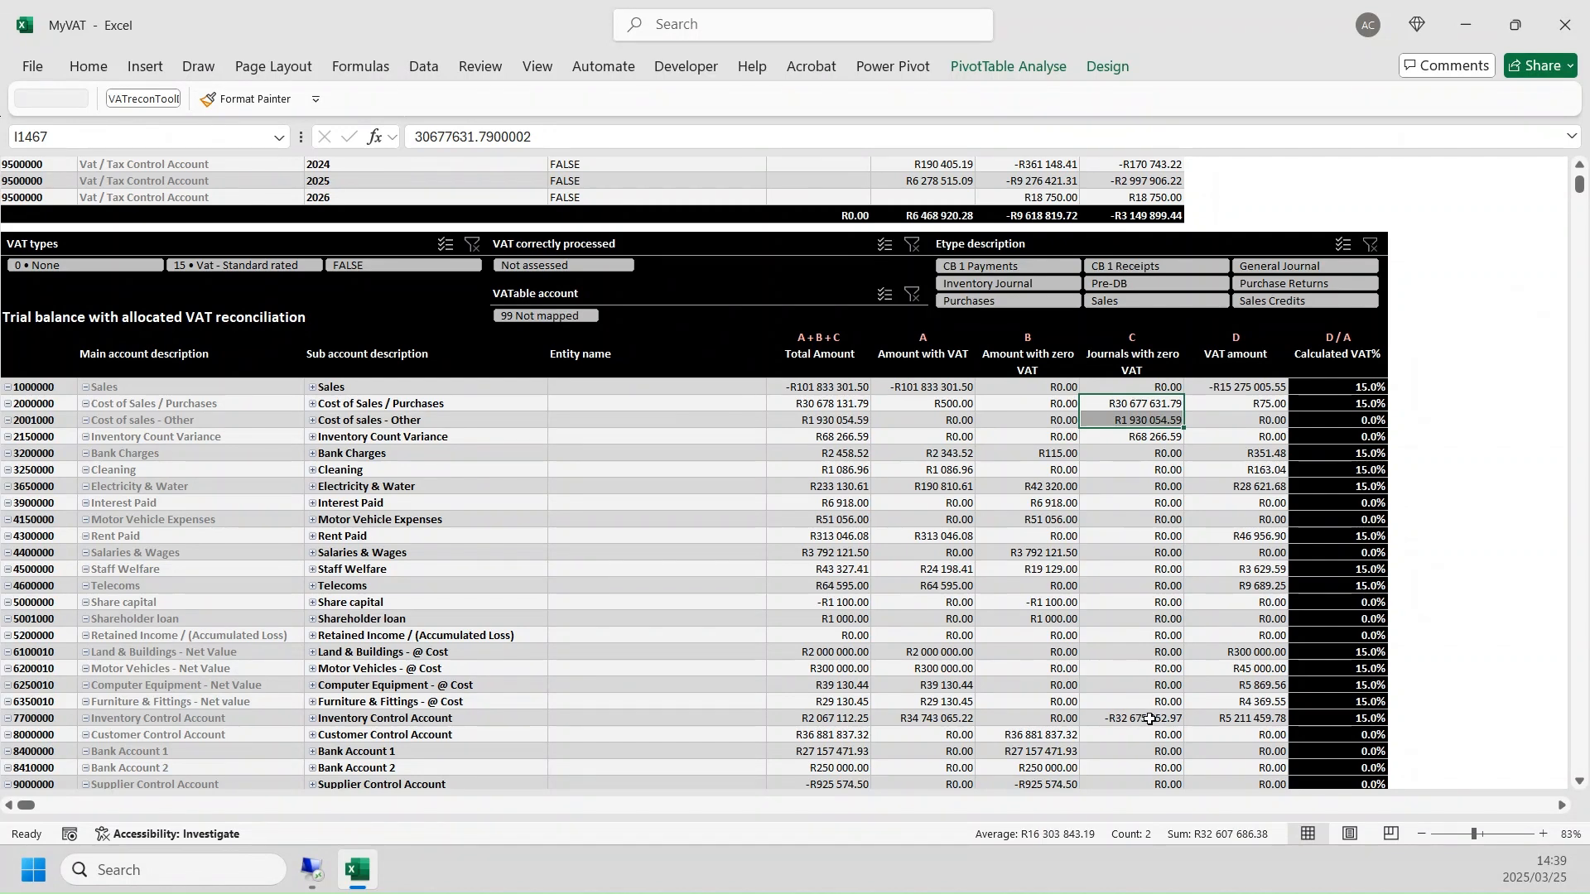
left_click(1158, 437, "ctrl")
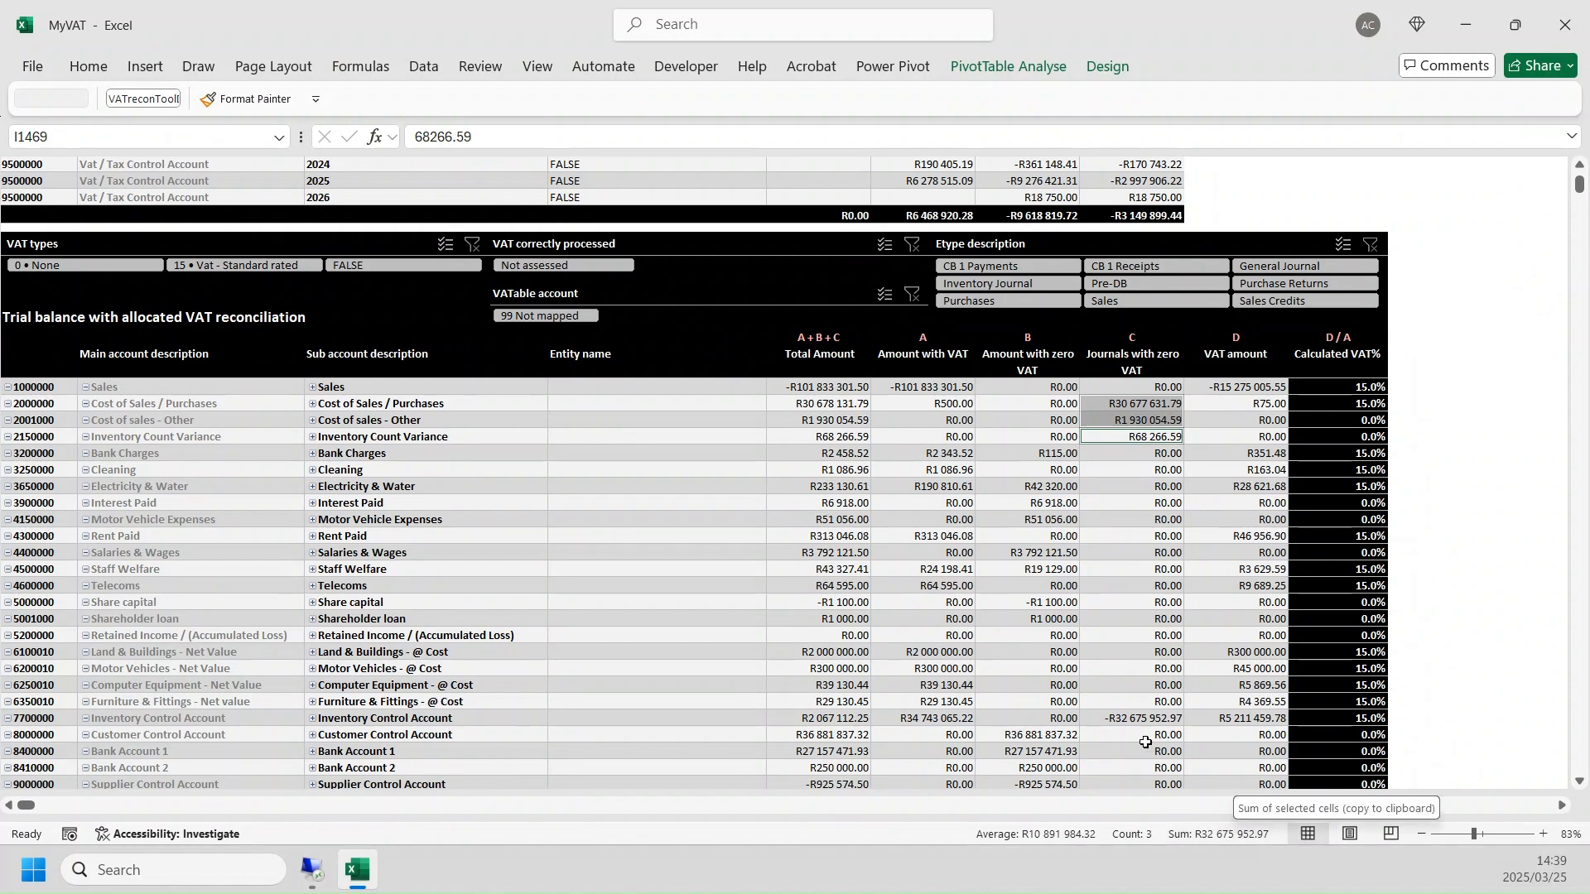
left_click(1147, 715, "ctrl")
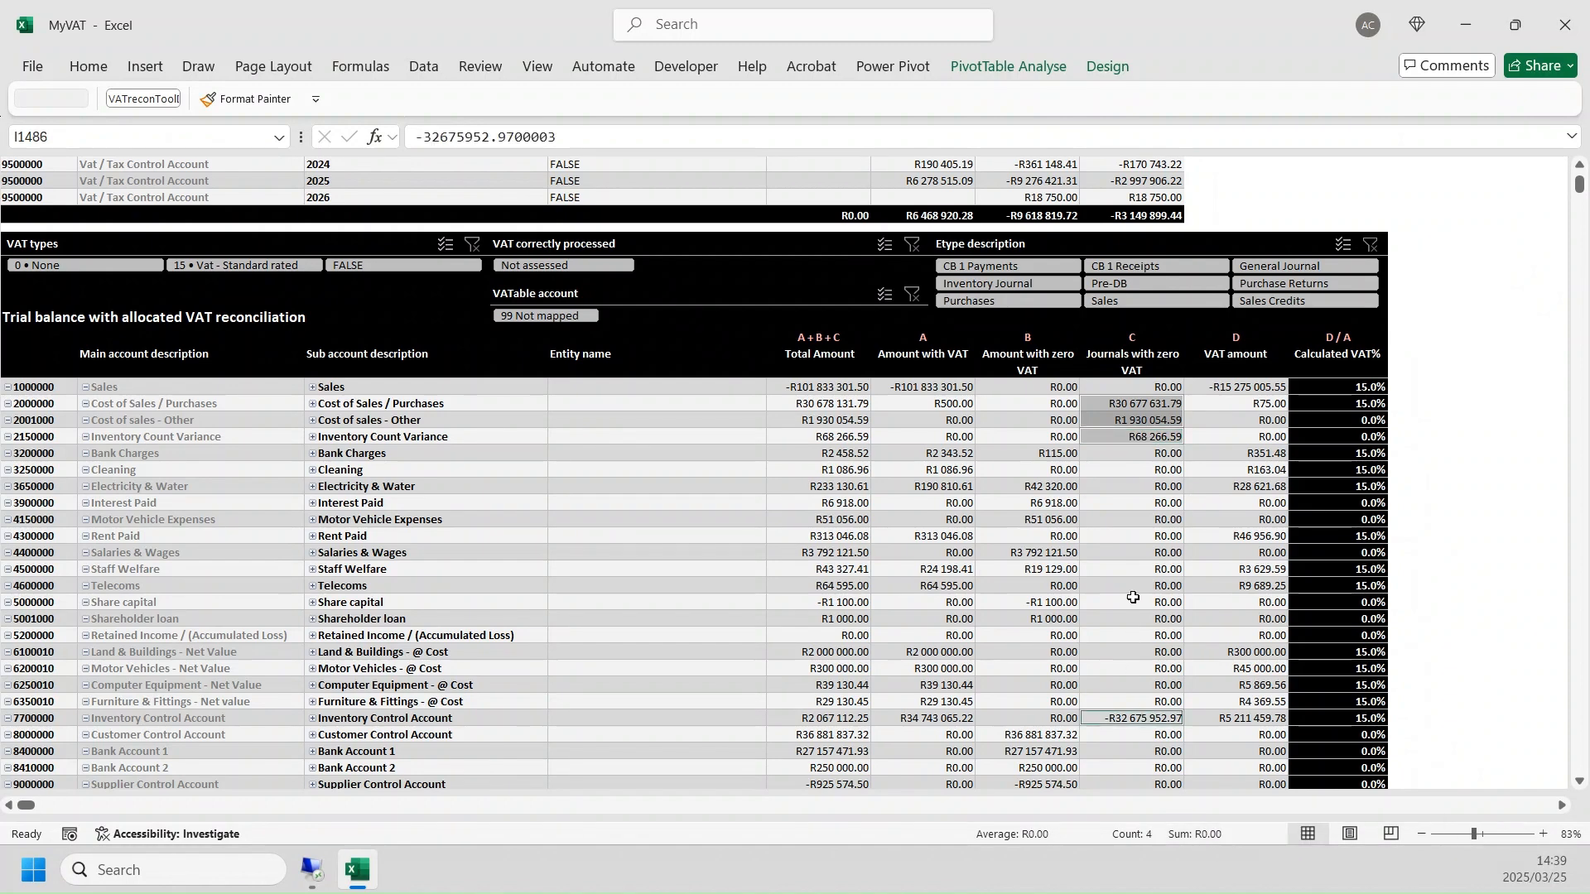
left_click(1134, 586)
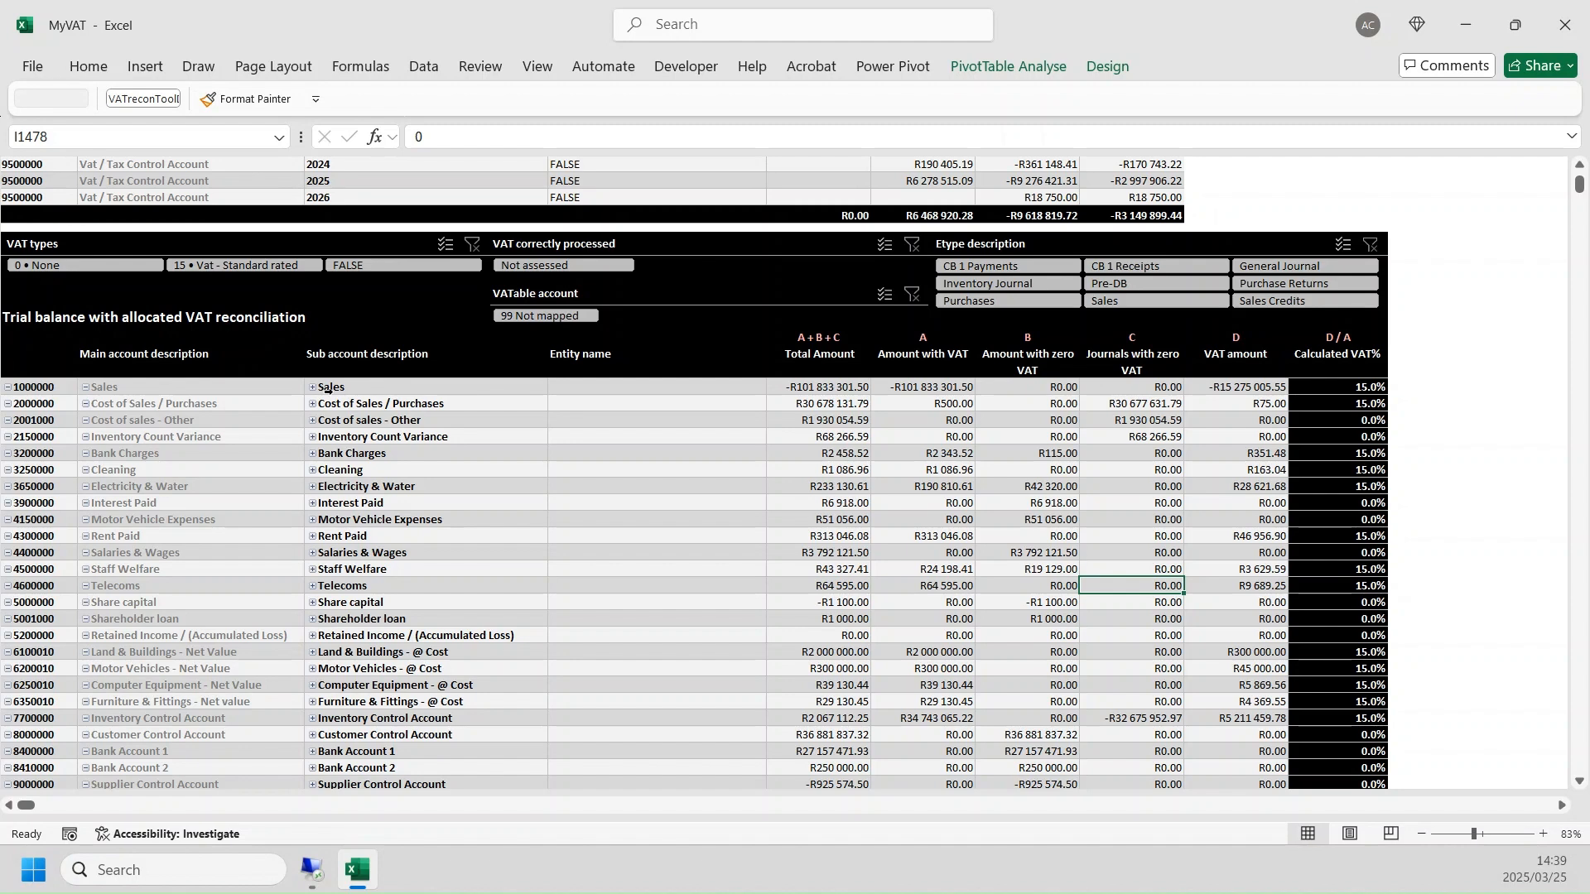
- Check the Vat / Tax Control Account row and its VAT amount in the allocated trial balance
scroll(1048, 617, "down", 1)
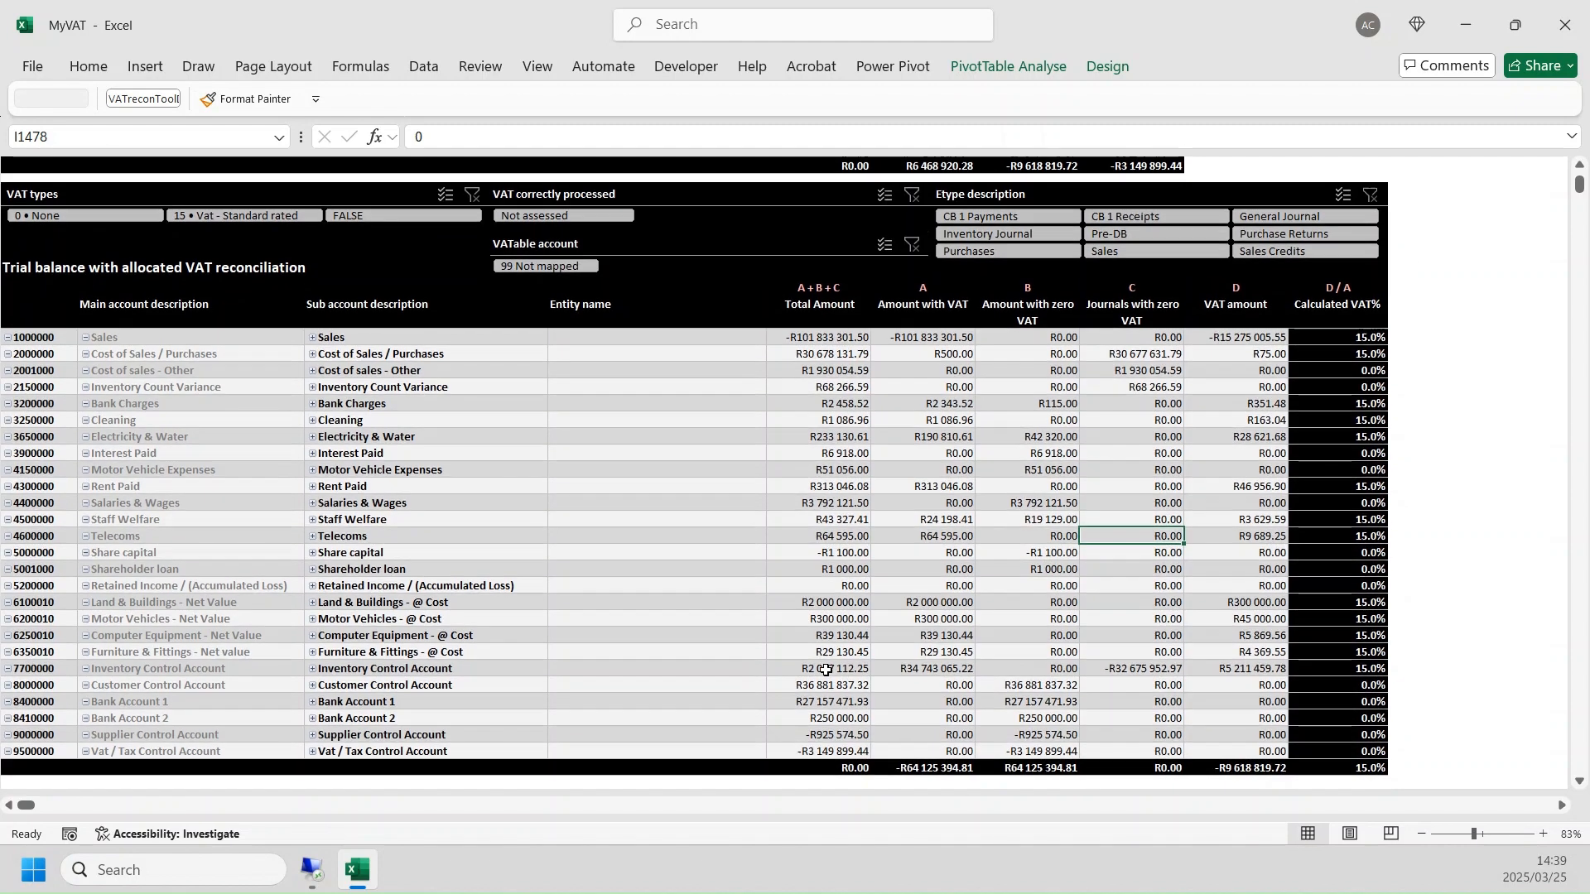
left_click(375, 756)
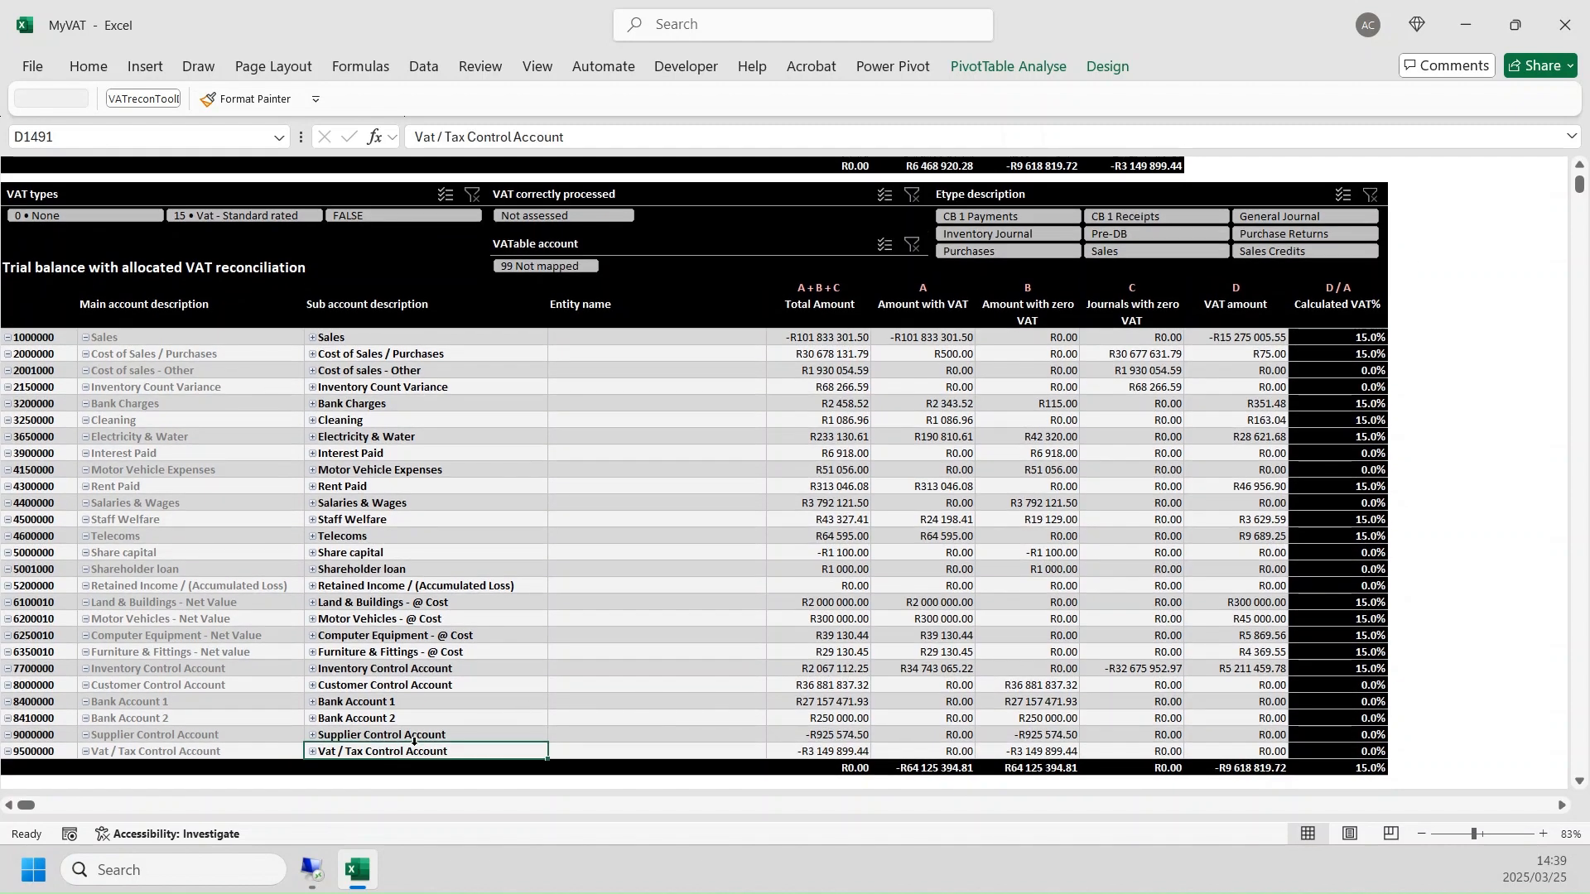
left_click(1258, 753)
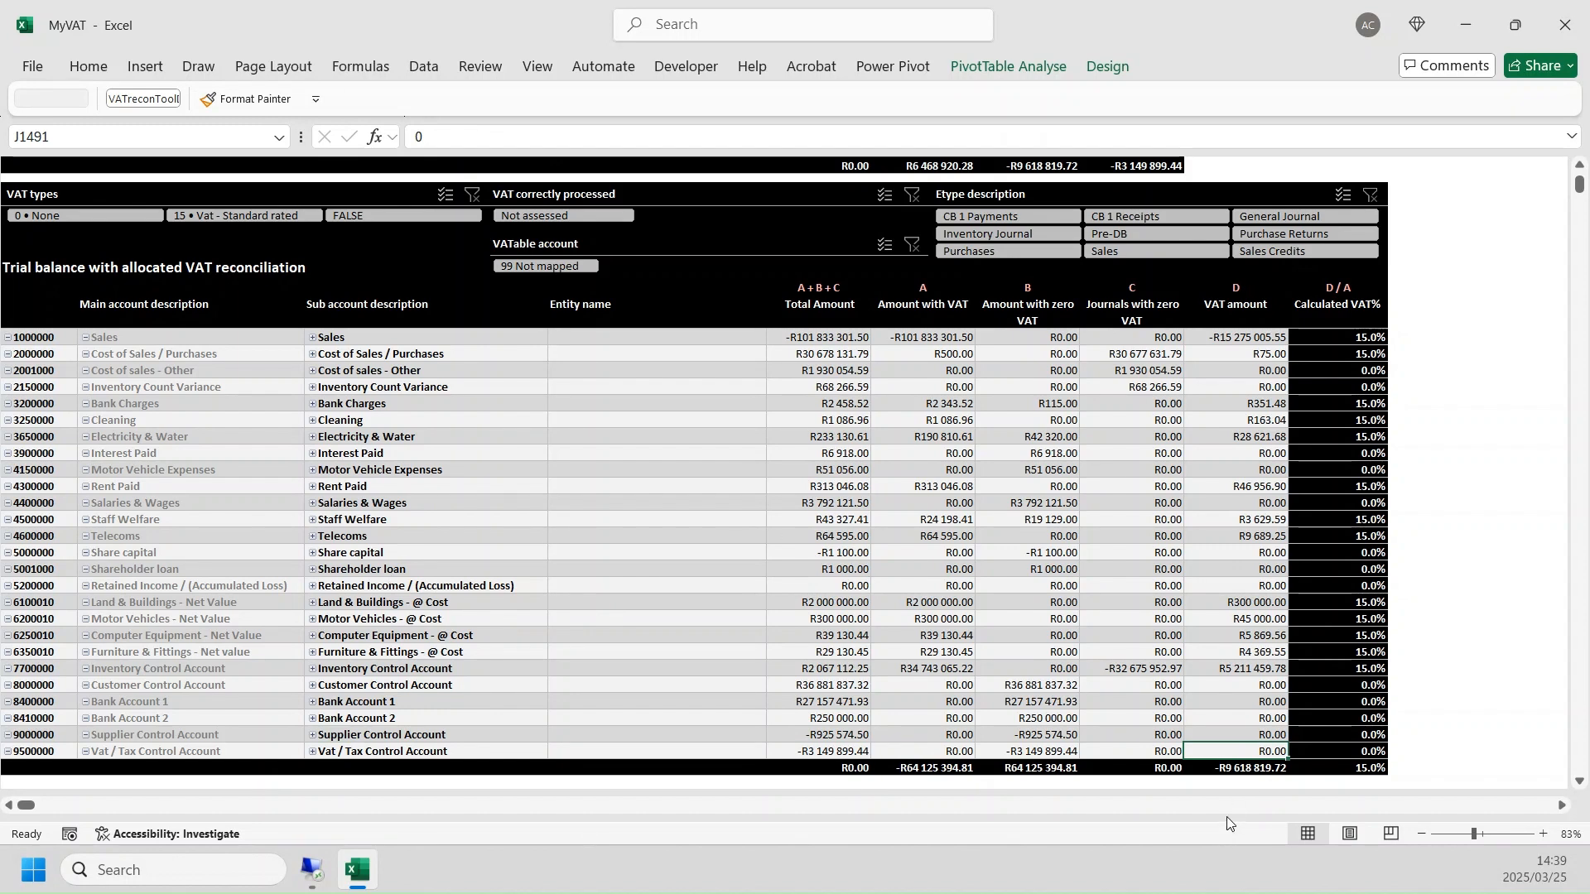
- Compare the trial balance's VAT amount total with the System generated transaction total in the VAT control account reconciliation
left_click(1239, 769)
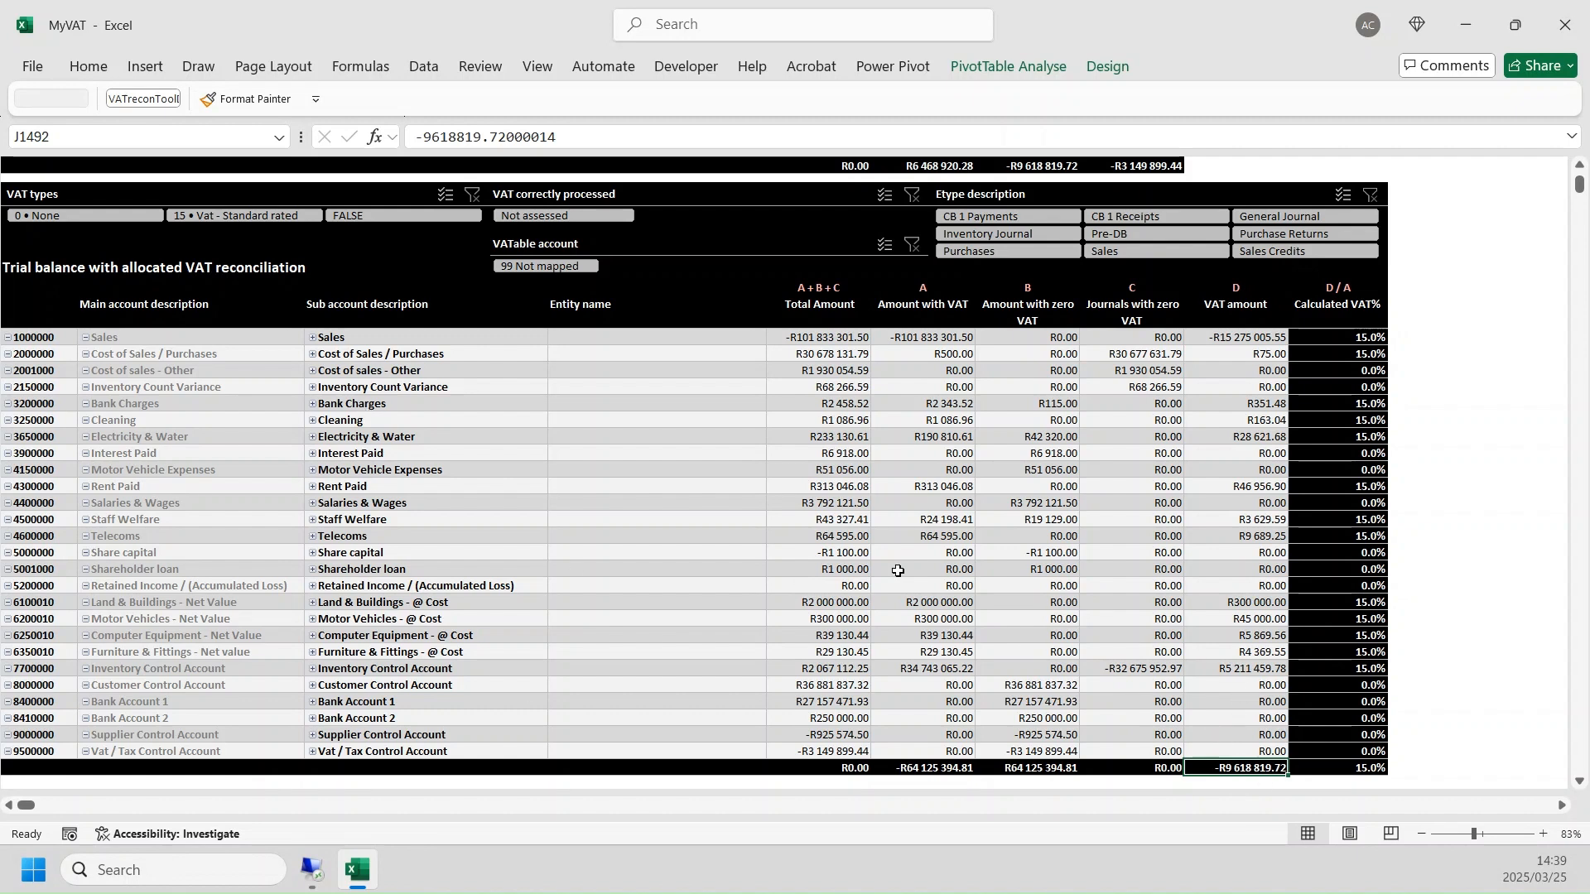
scroll(875, 516, "up", 3)
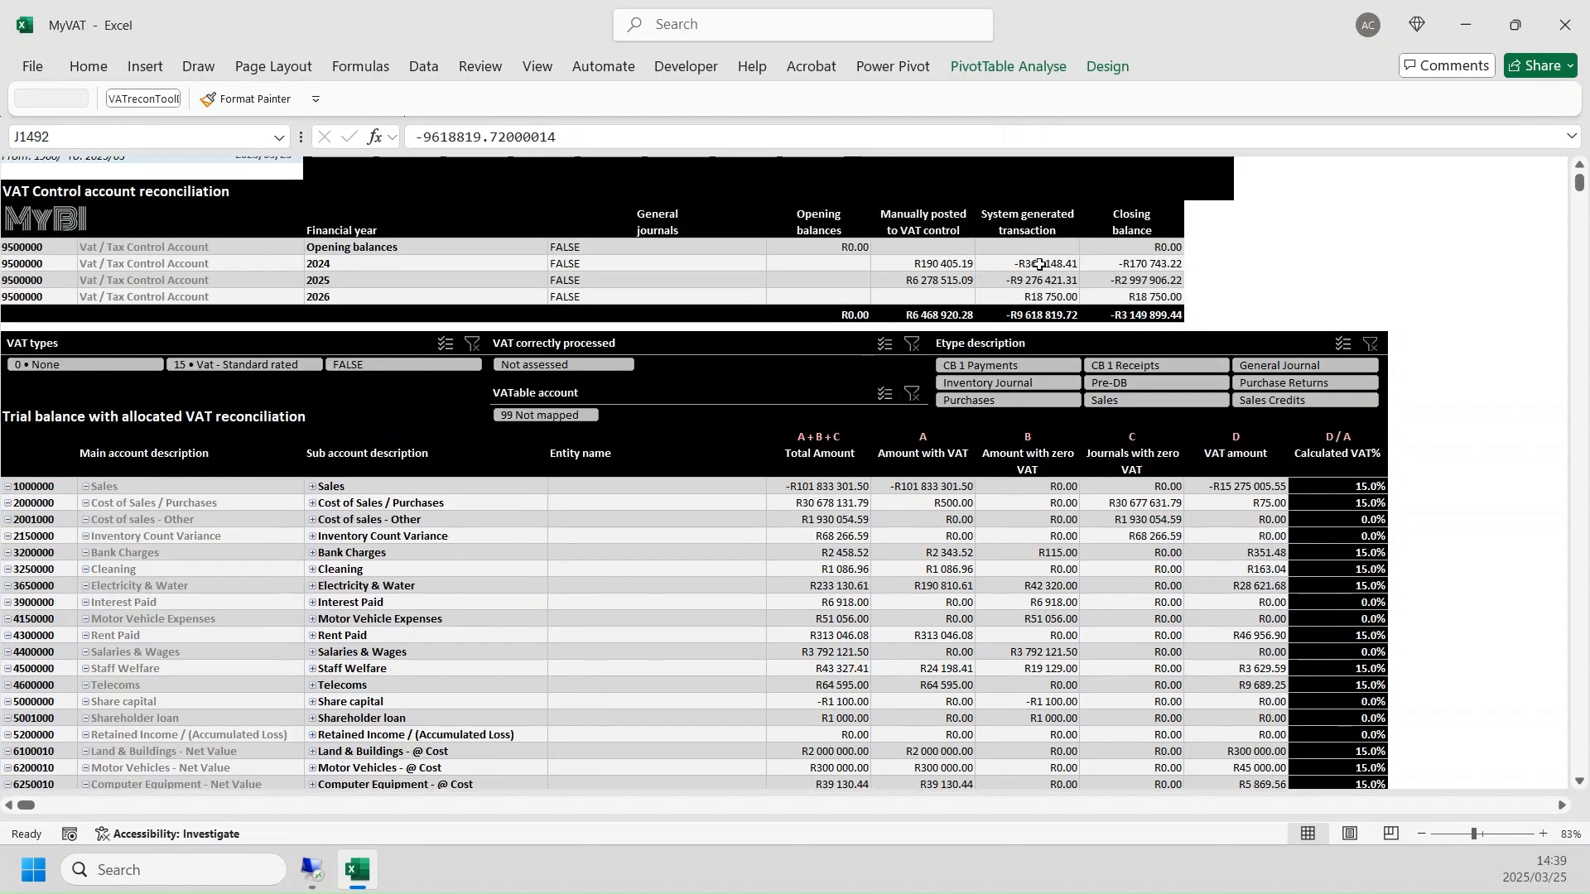
left_click(1050, 315)
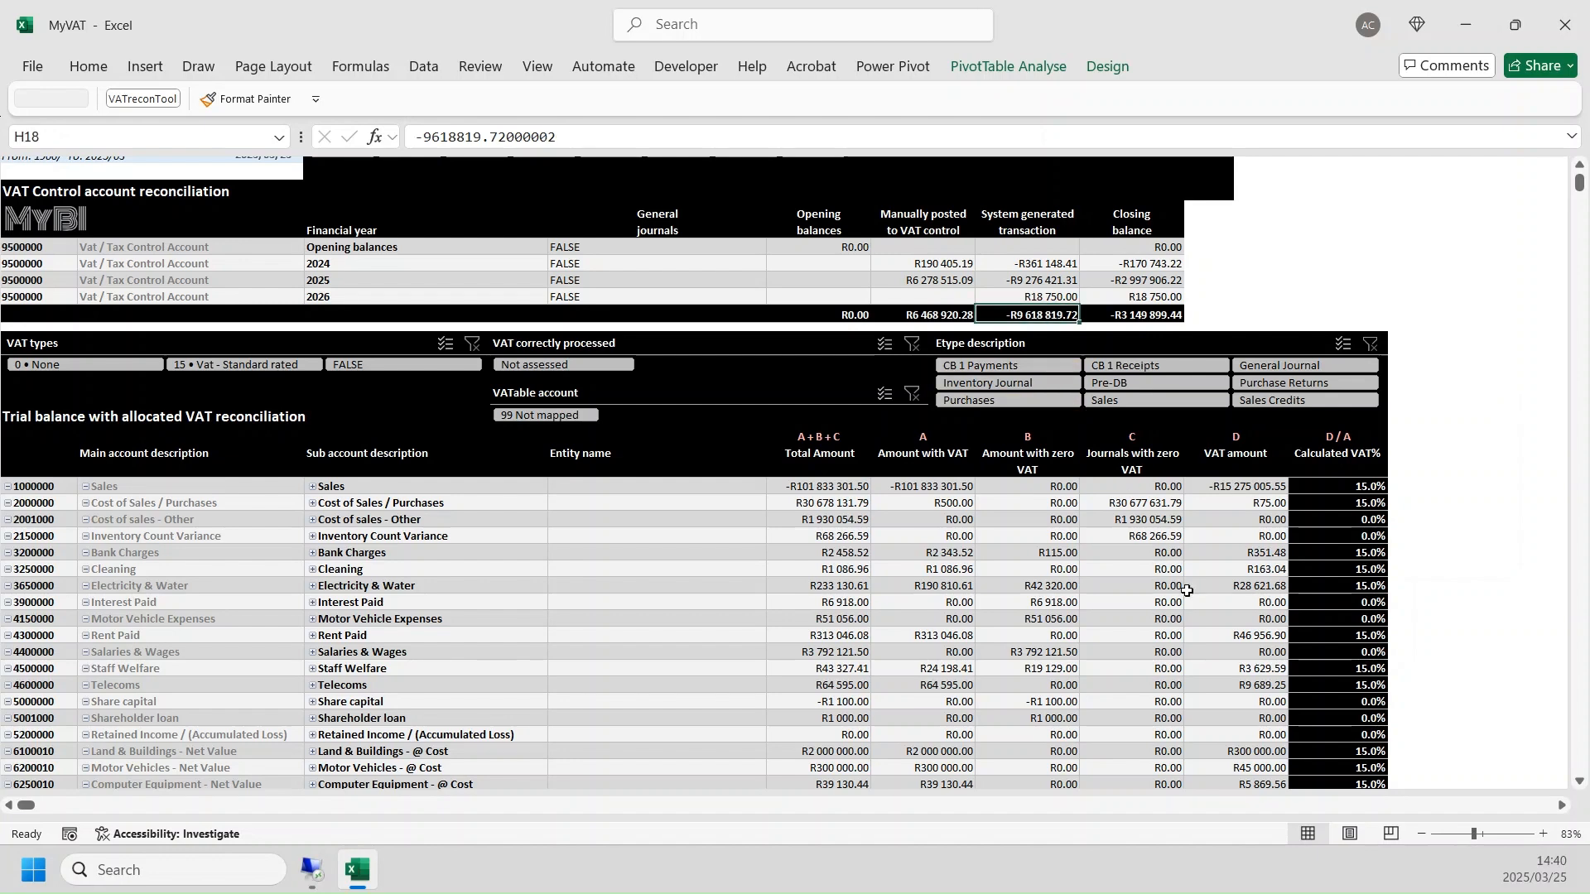
scroll(1186, 591, "down", 2)
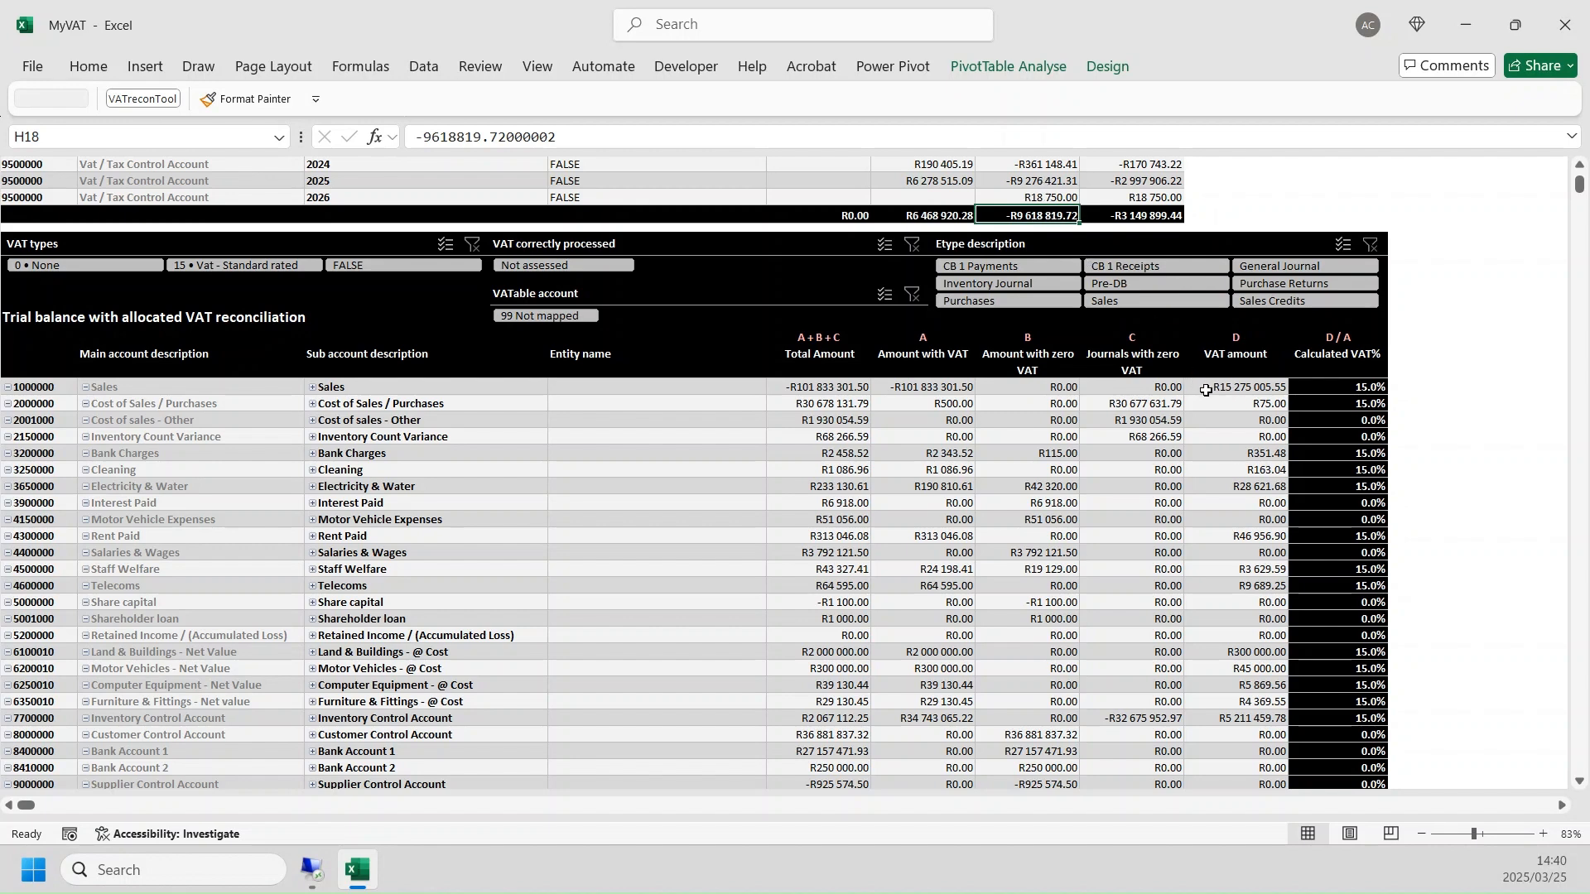
scroll(1155, 563, "down", 1)
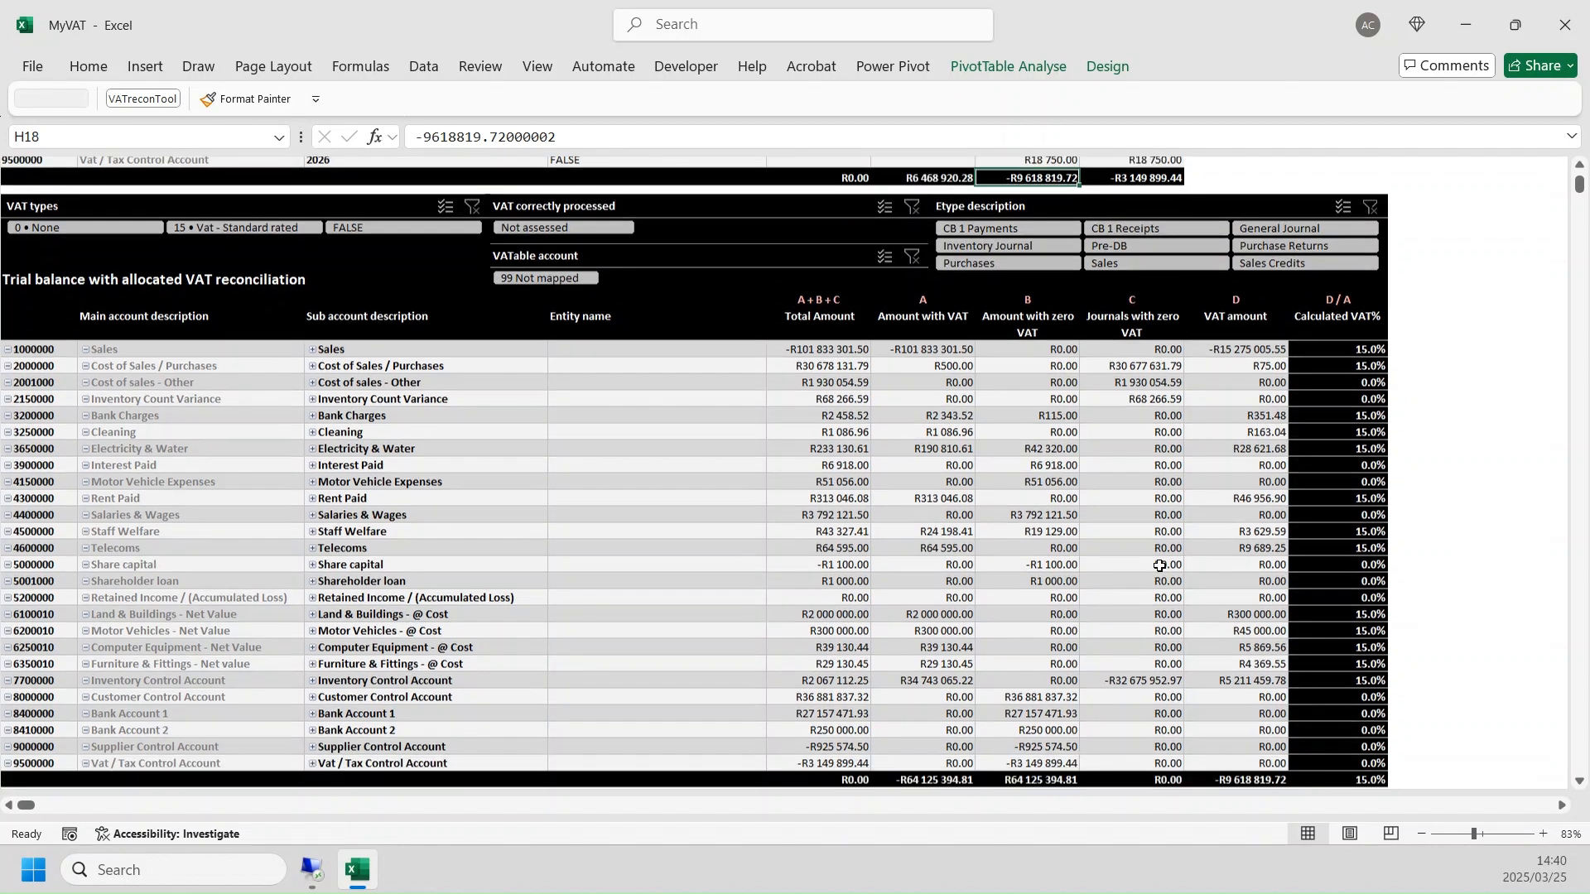
scroll(1159, 566, "down", 1)
left_click(1236, 718)
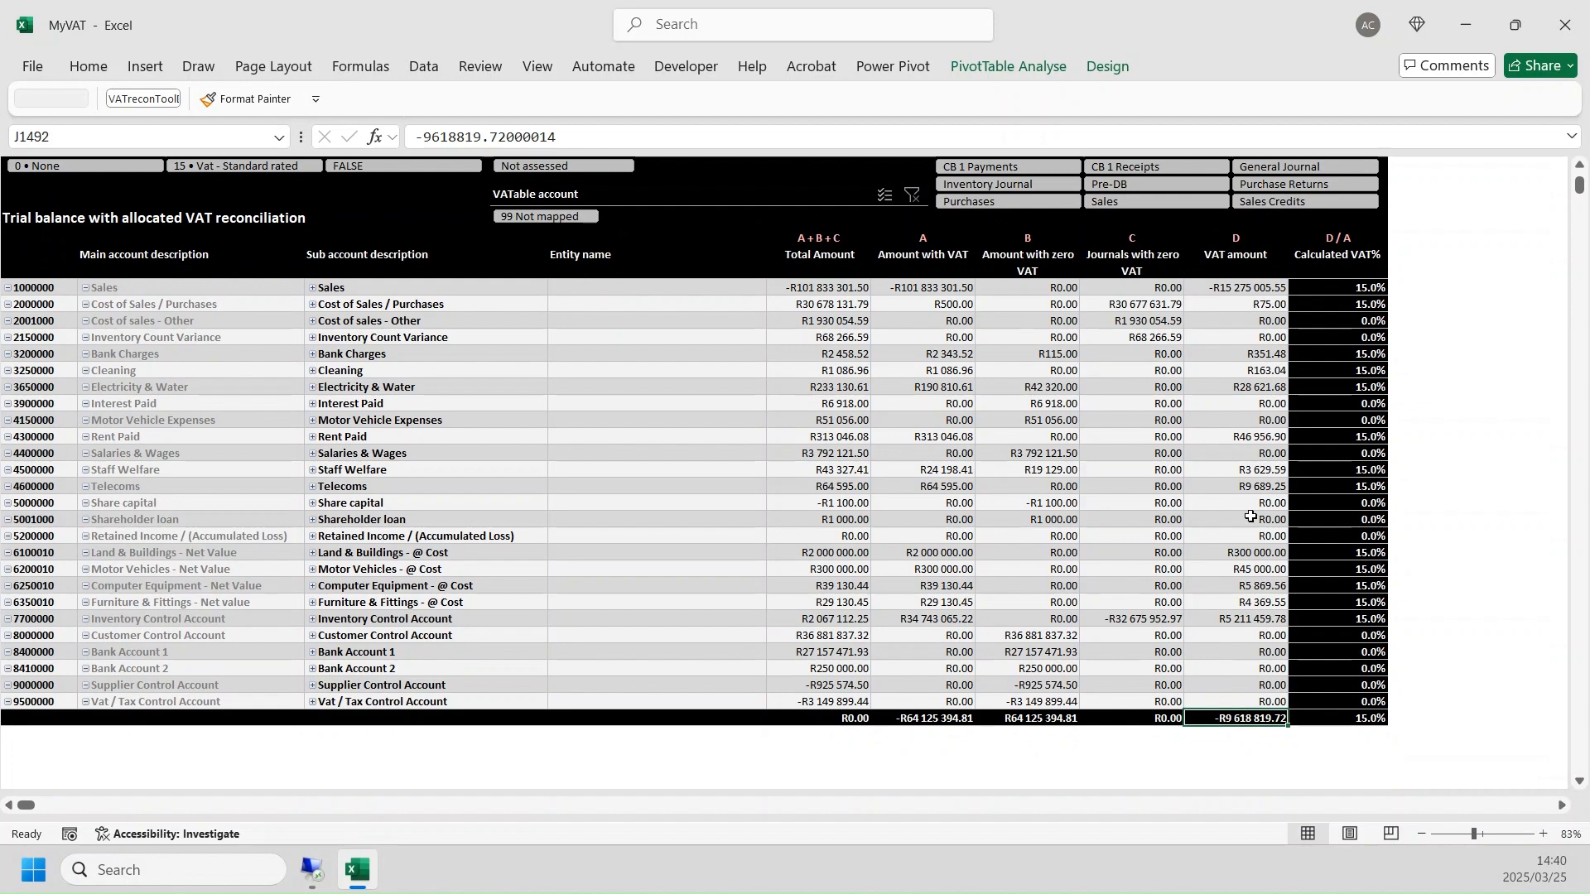
- Inspect the VAT amounts allocated to the Sales, Electricity & Water and Rent Paid accounts
scroll(1252, 492, "up", 3)
left_click(1258, 438)
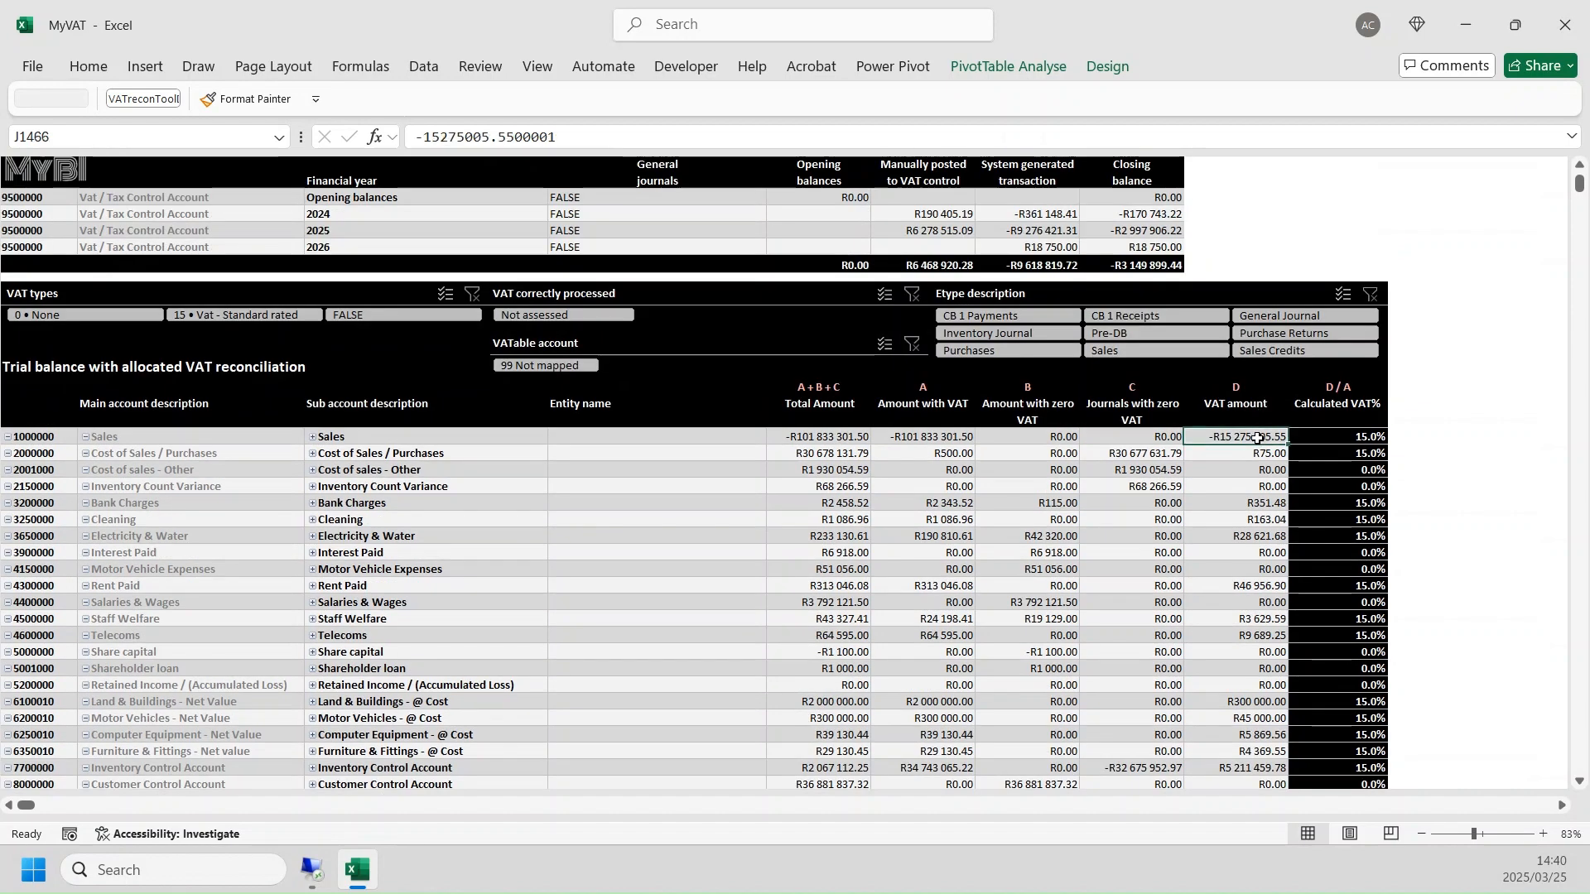
left_click(419, 438)
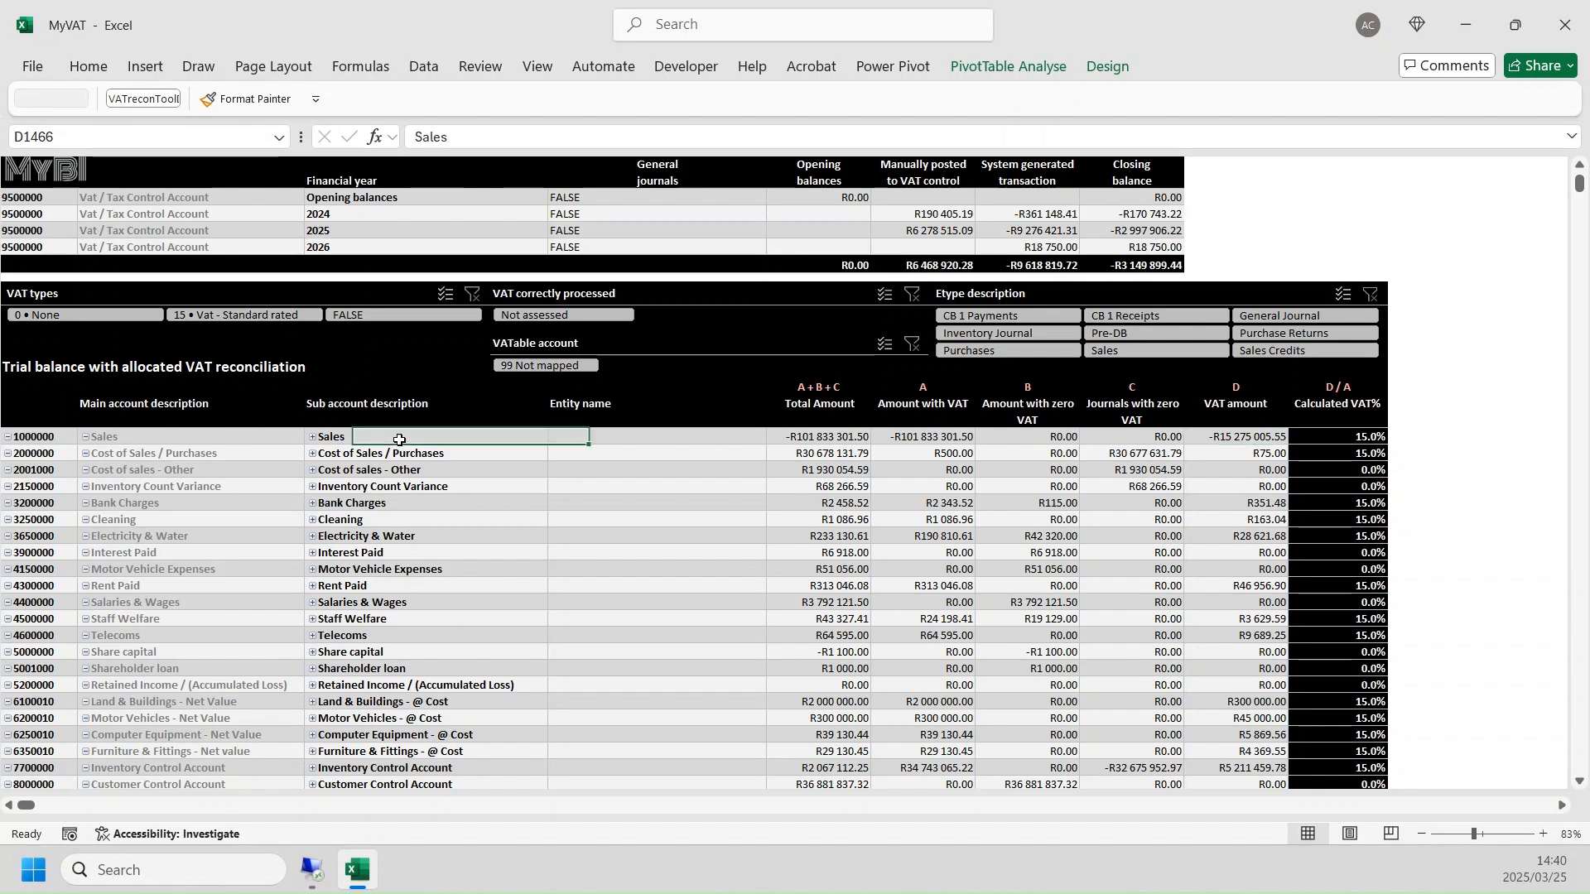
left_click(1265, 534)
left_click(439, 536)
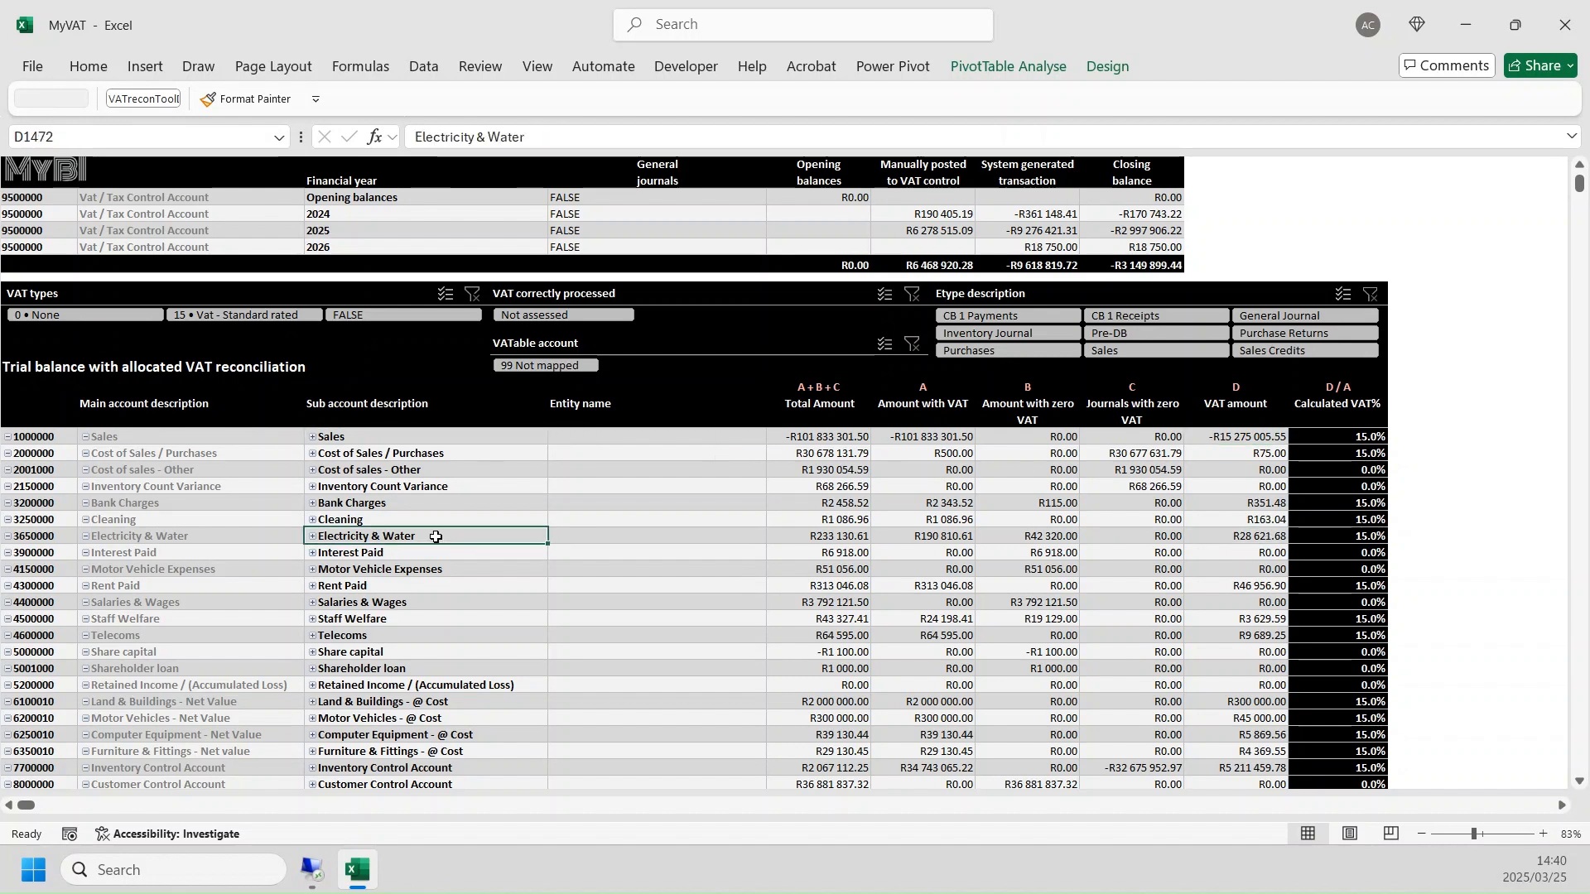
left_click(1240, 585)
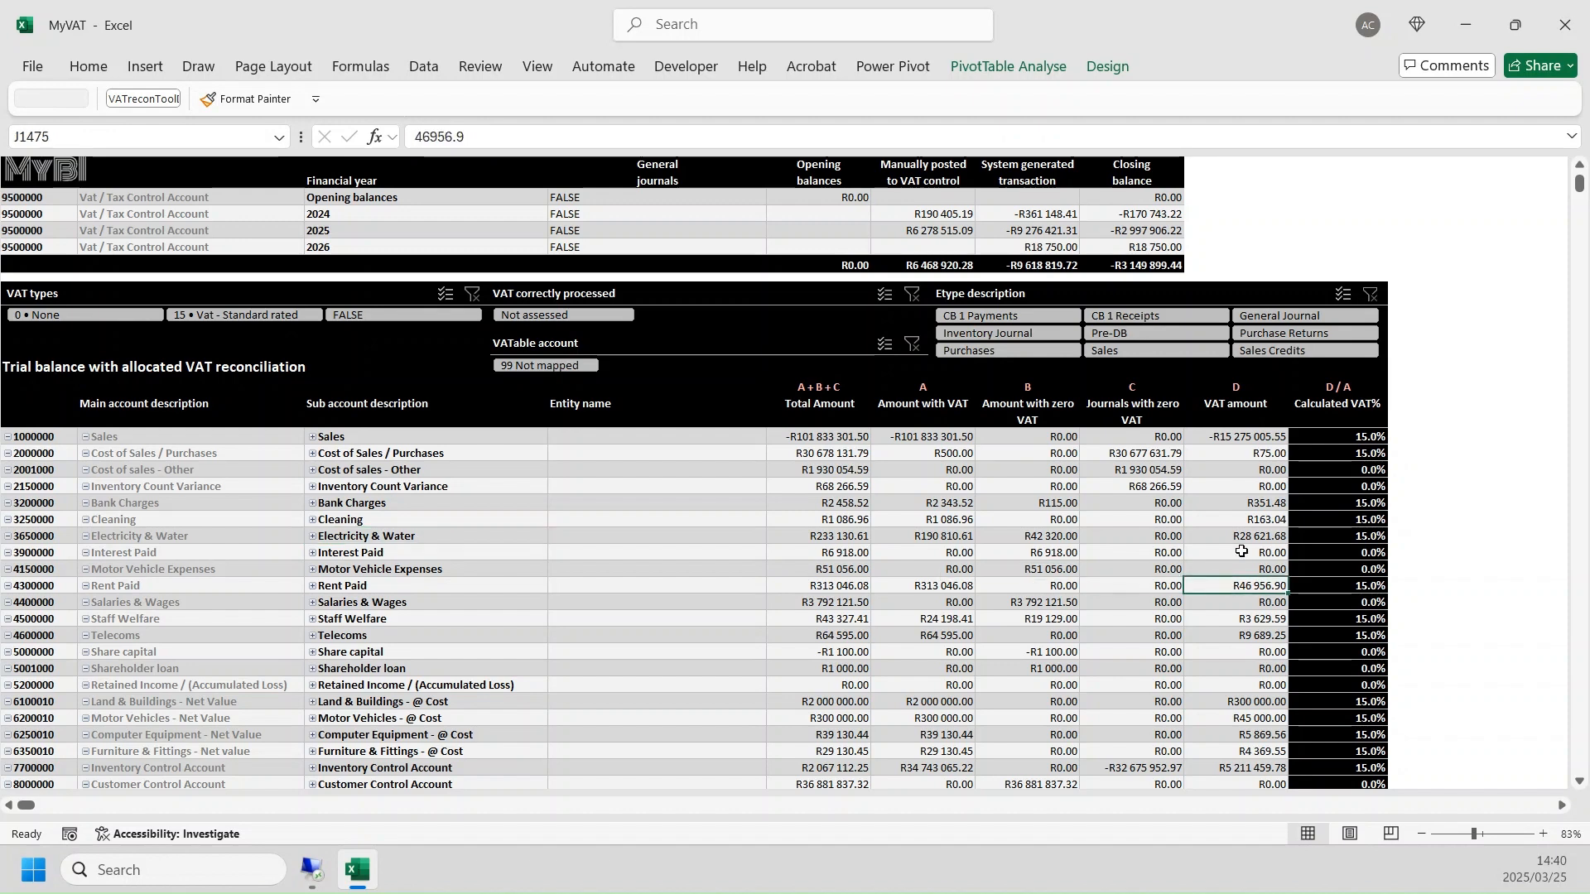
left_click(444, 593)
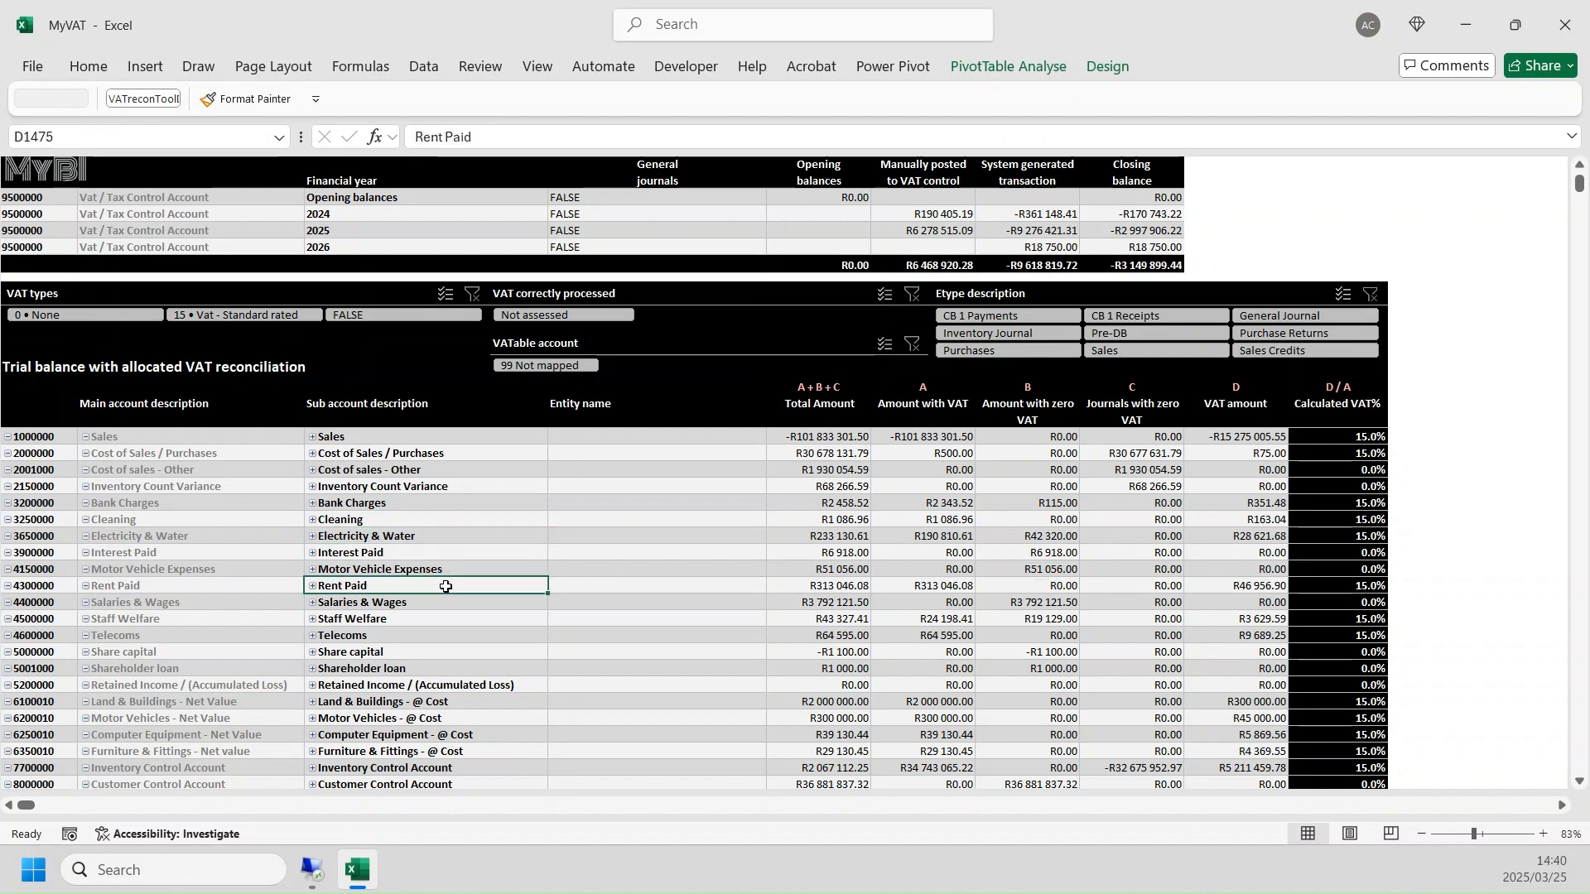
scroll(1268, 722, "down", 1)
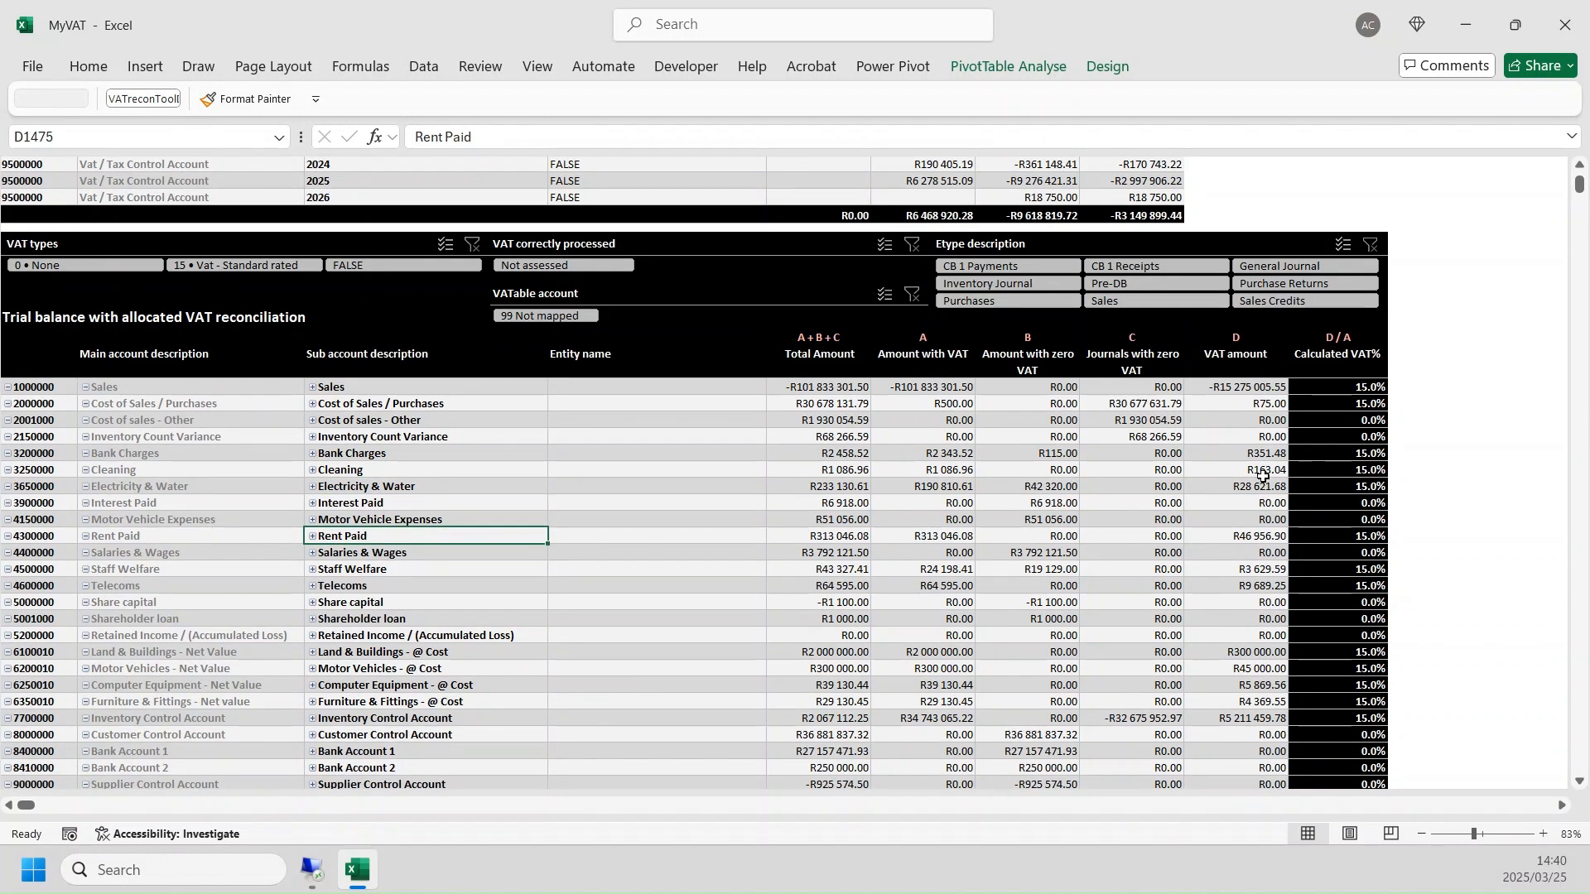
- Expand the Sales sub account to its entity names and highlight the full list of customers
scroll(827, 475, "up", 1)
scroll(827, 475, "up", 1)
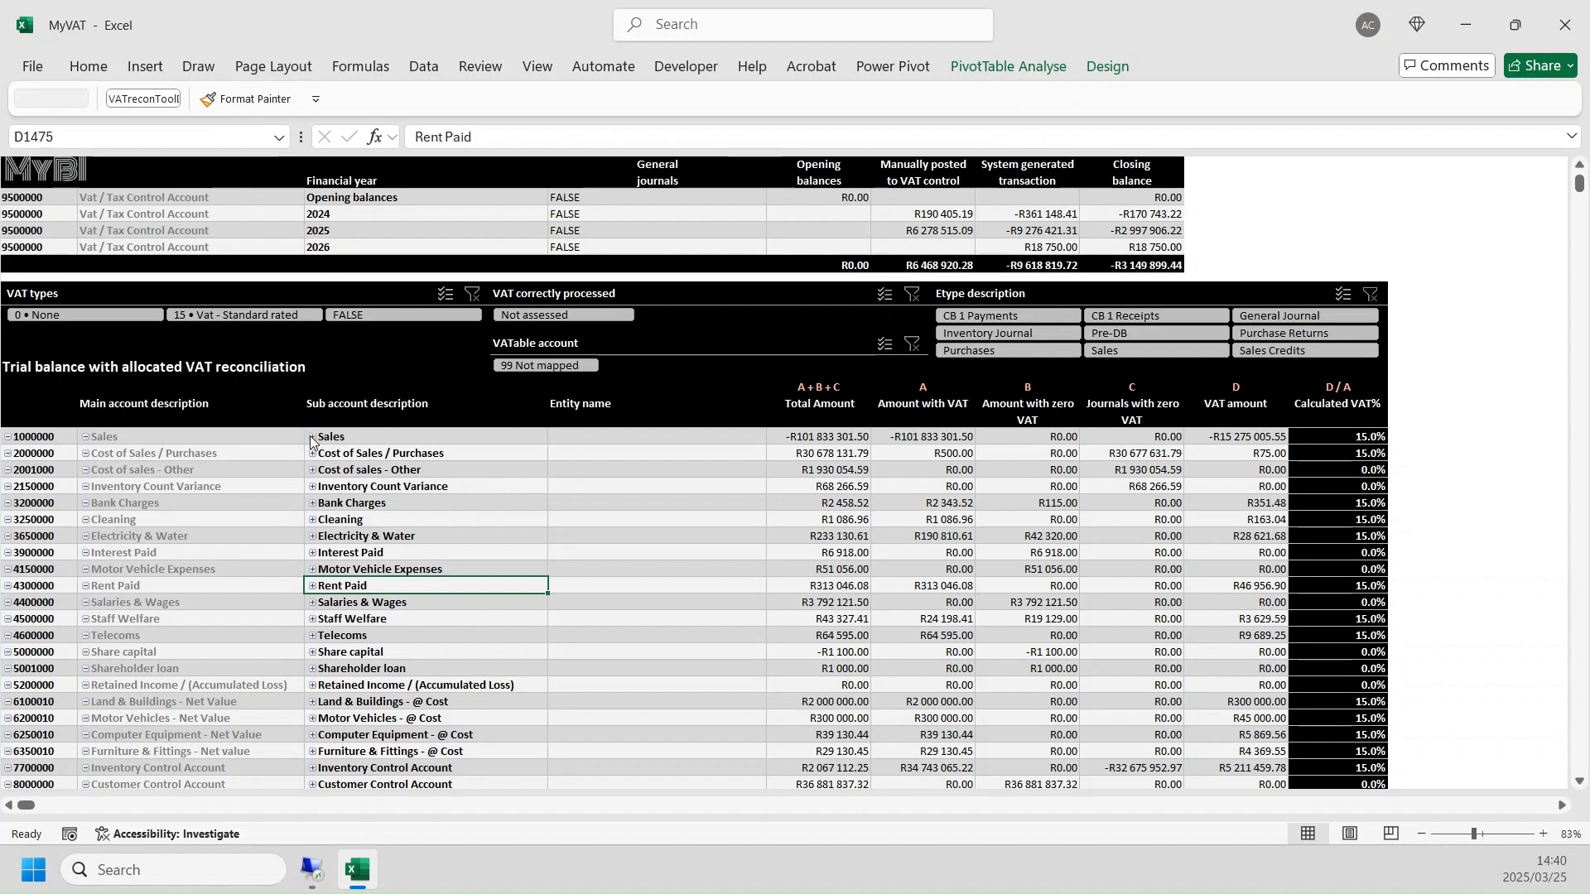
left_click(349, 437)
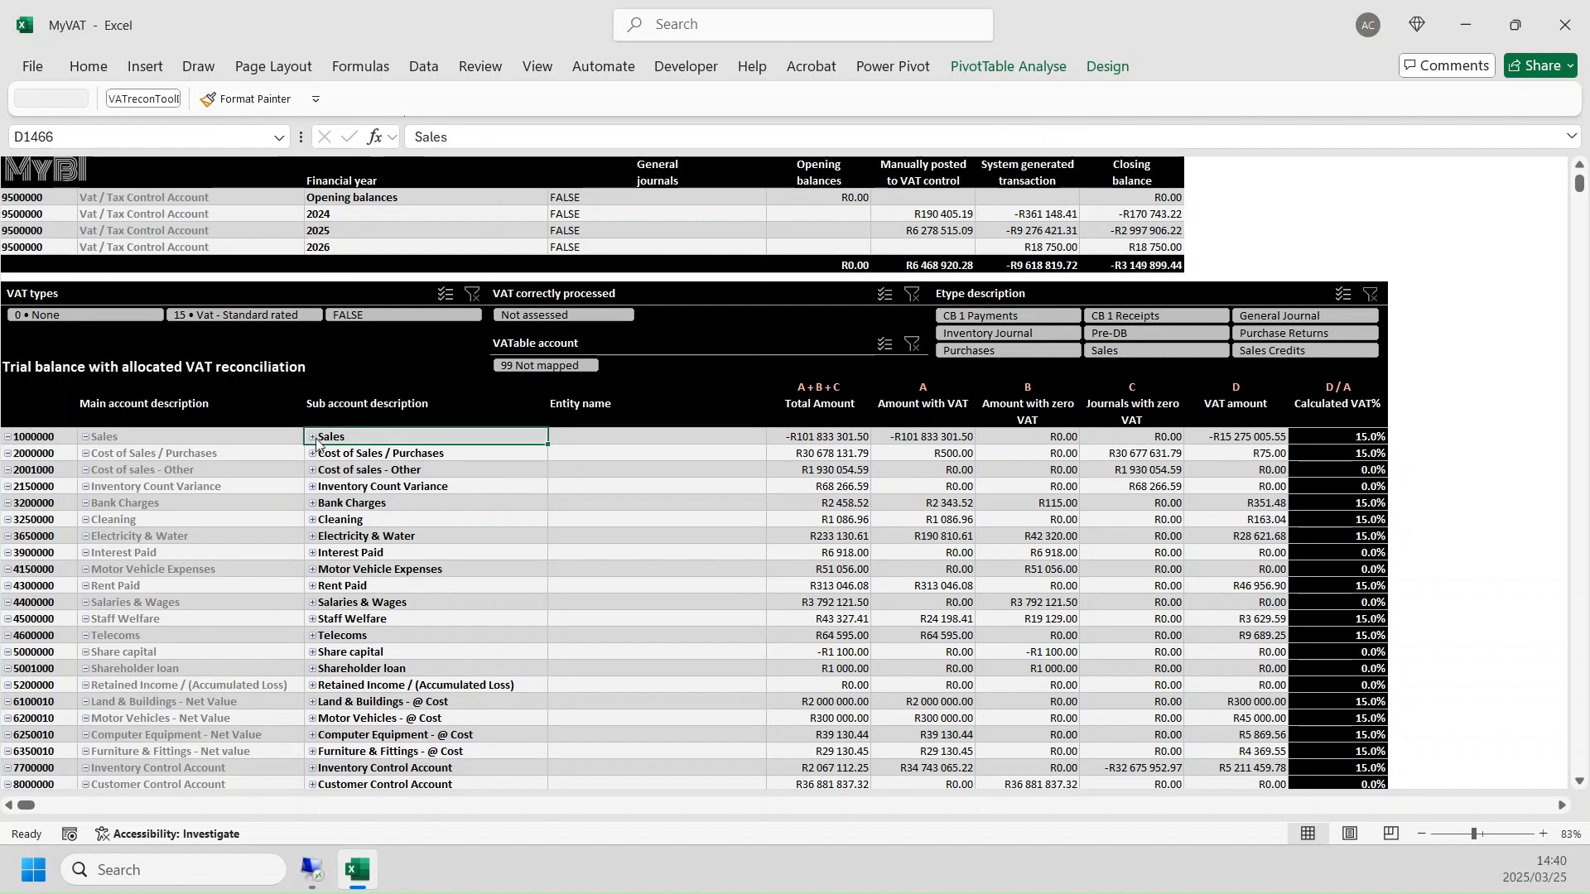
left_click(313, 437)
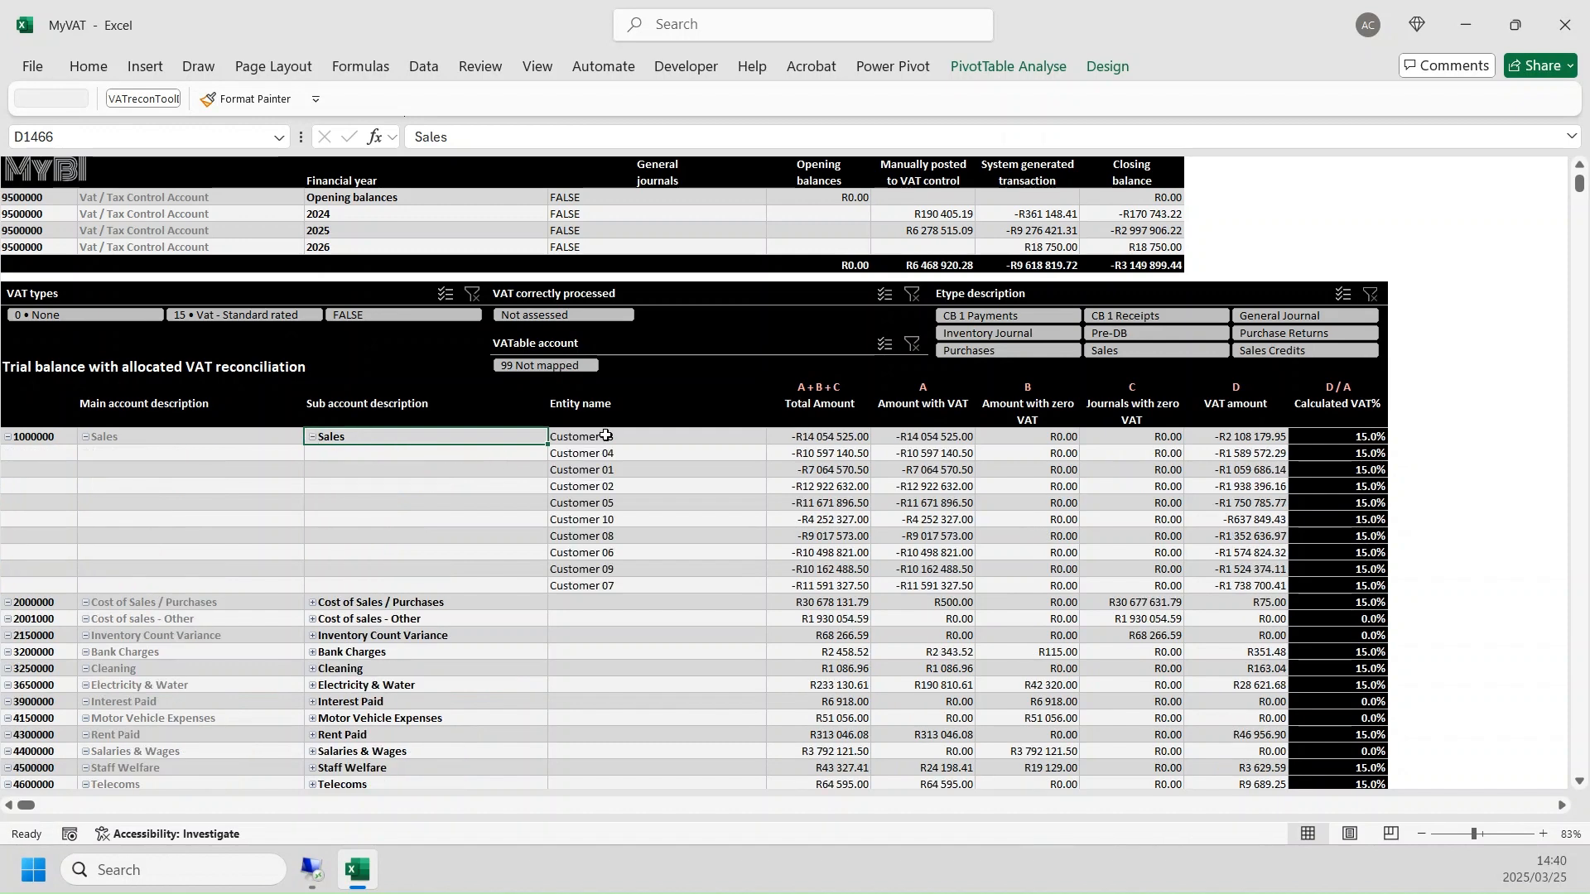
left_click_drag(606, 436, 608, 593)
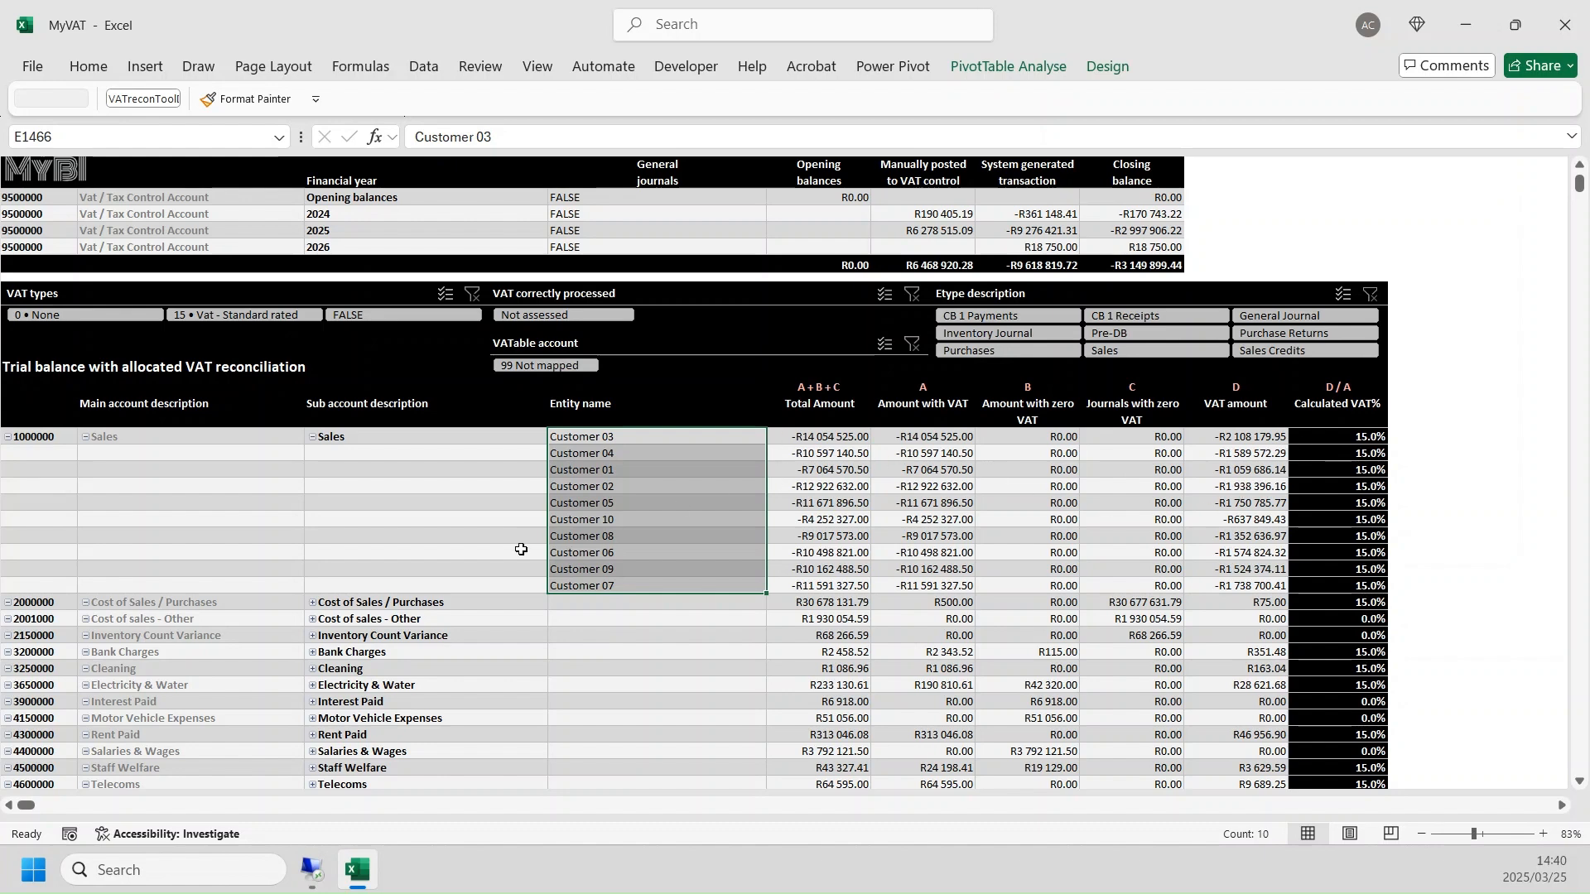
- Expand the Inventory Control Account sub account to its entity names and check the Supplier 01 entry
scroll(521, 550, "down", 3)
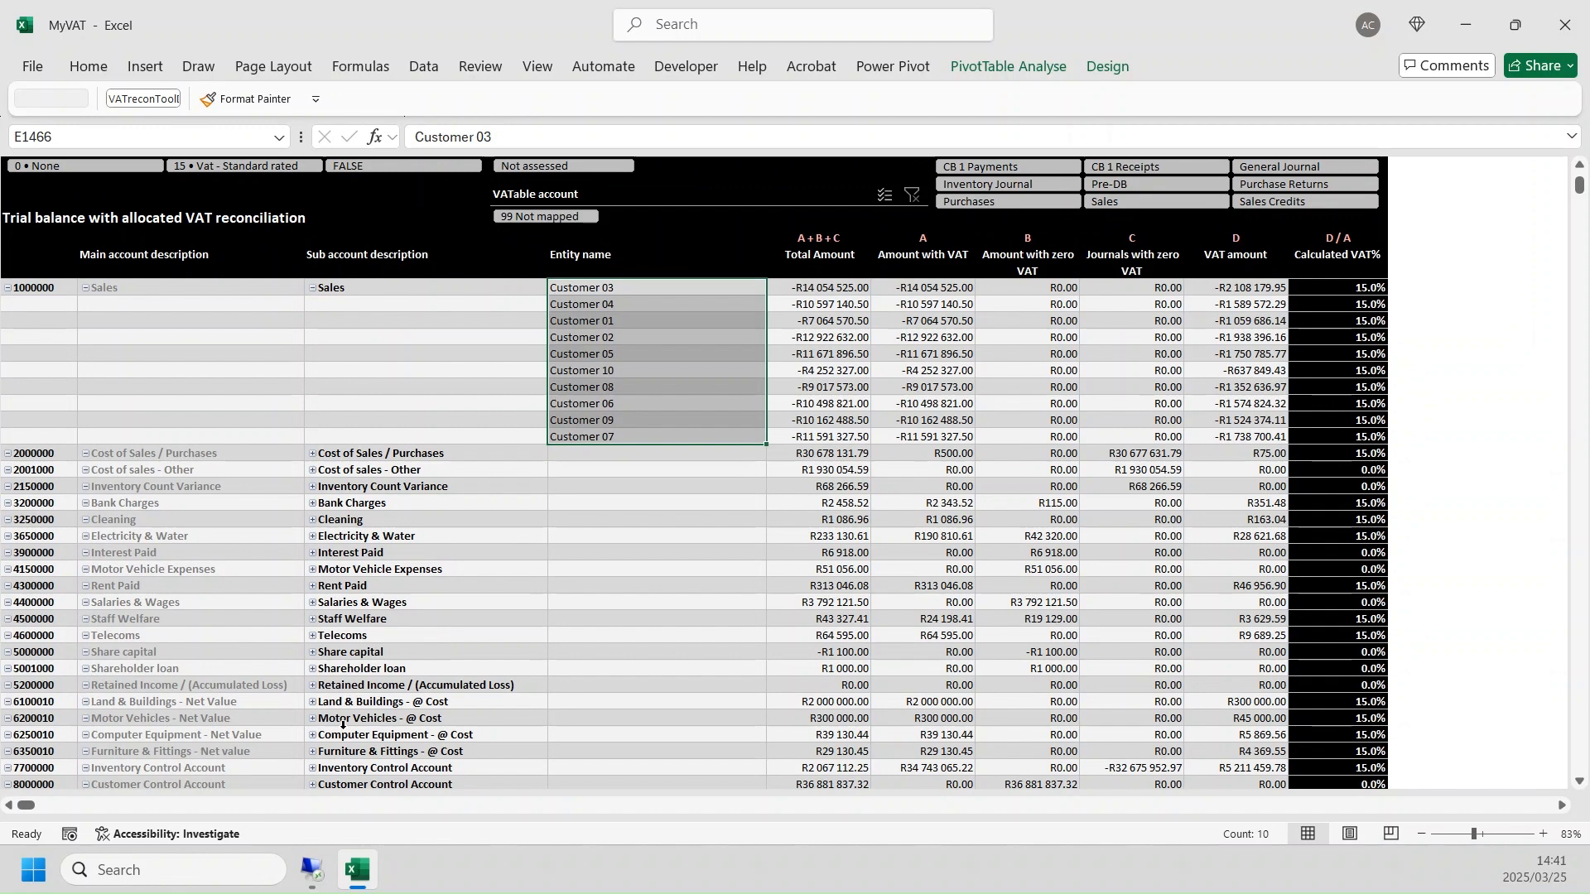
scroll(343, 724, "down", 1)
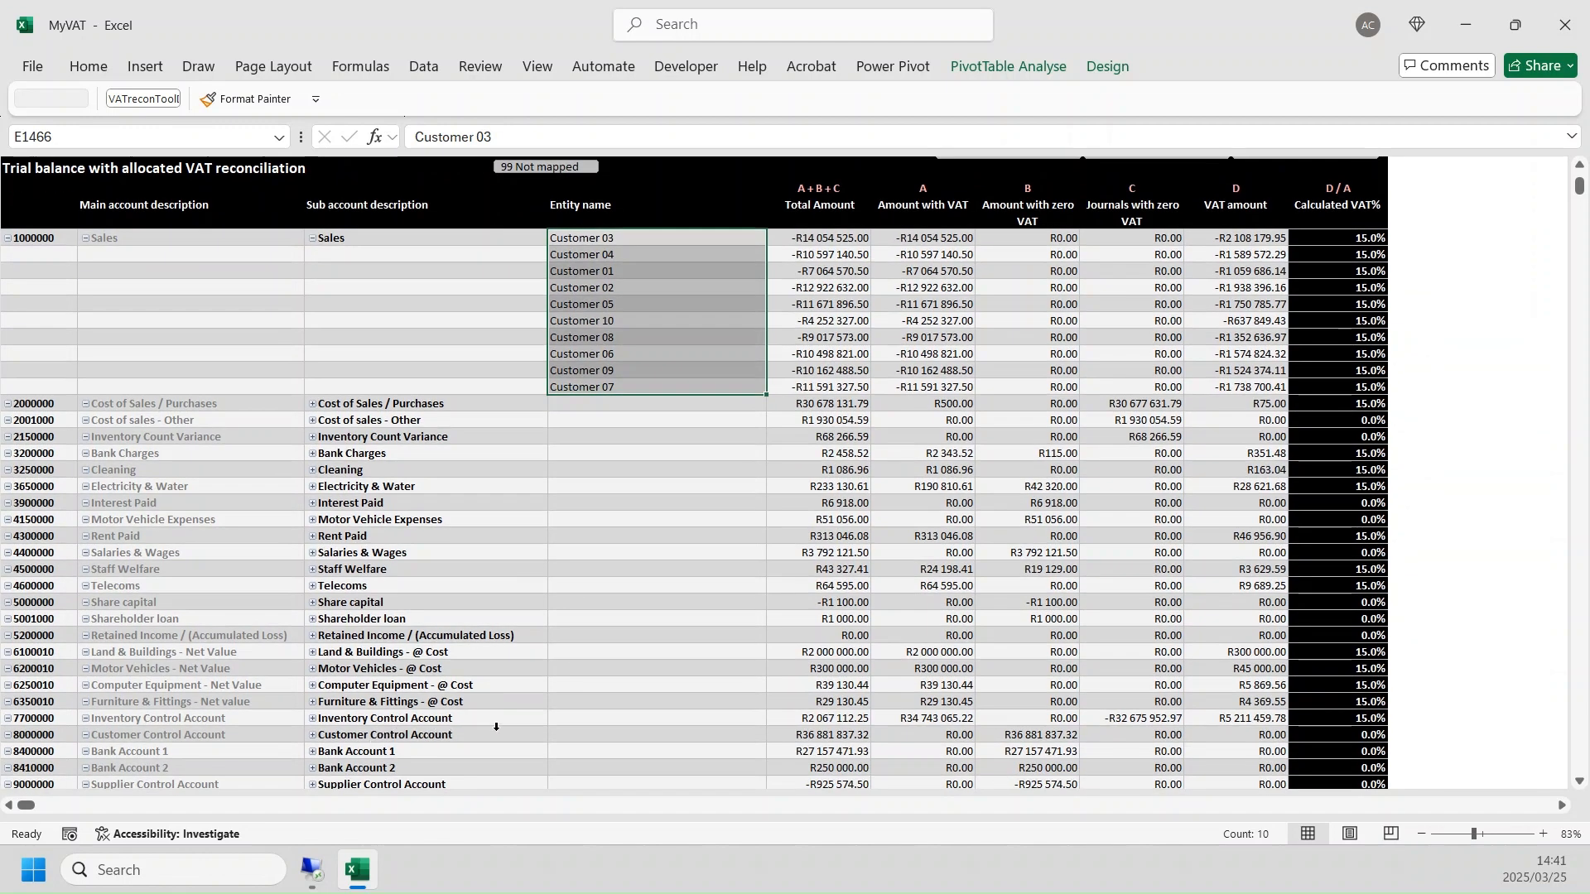
left_click(312, 718)
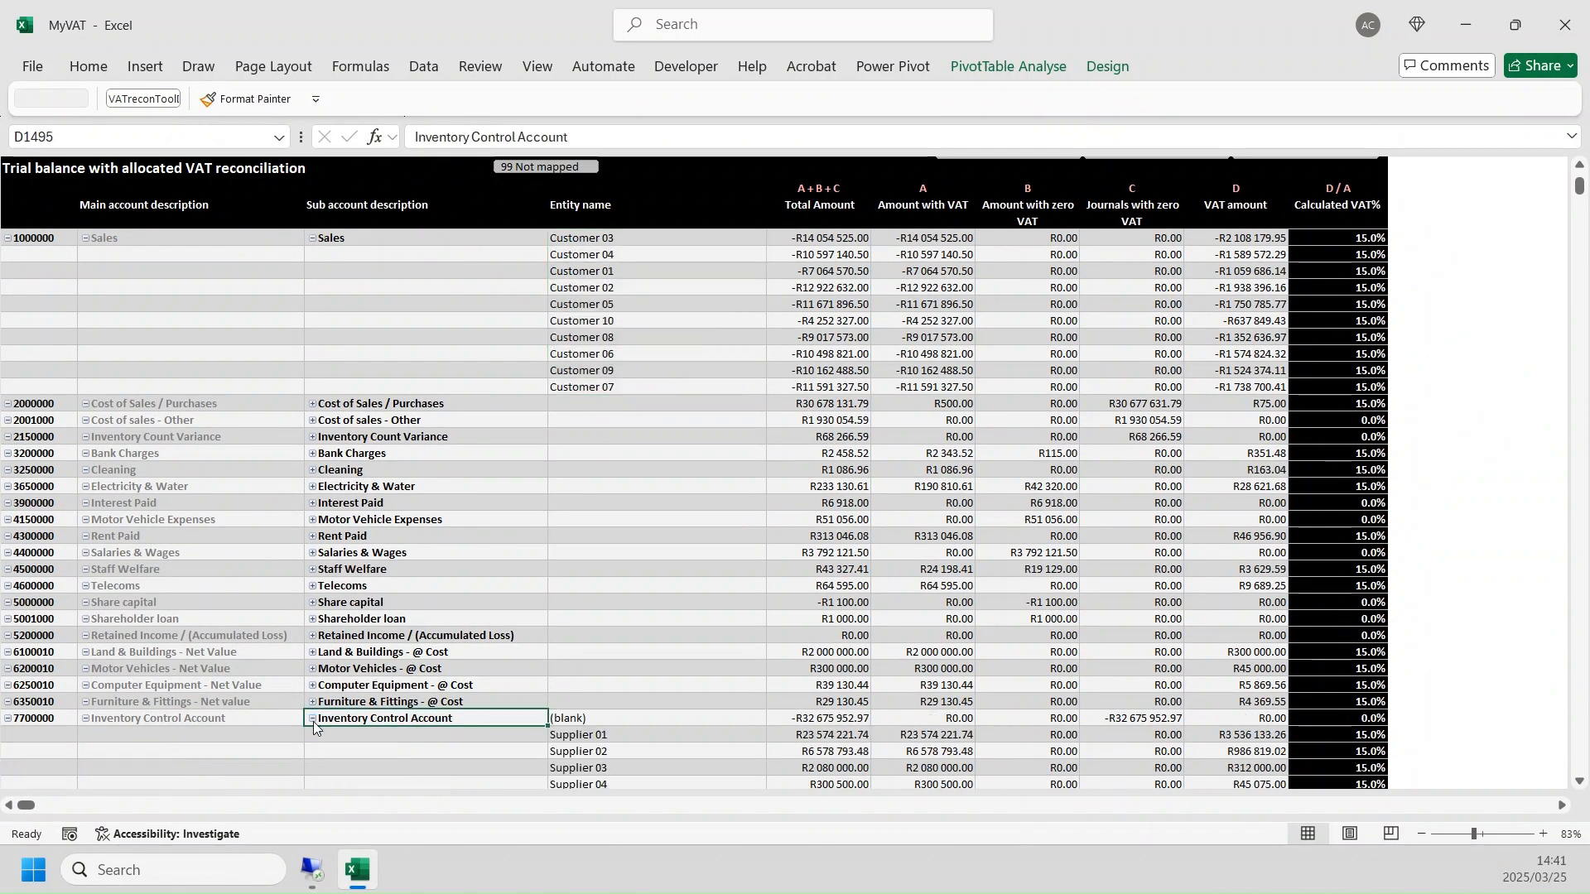
left_click(604, 734)
scroll(710, 643, "down", 1)
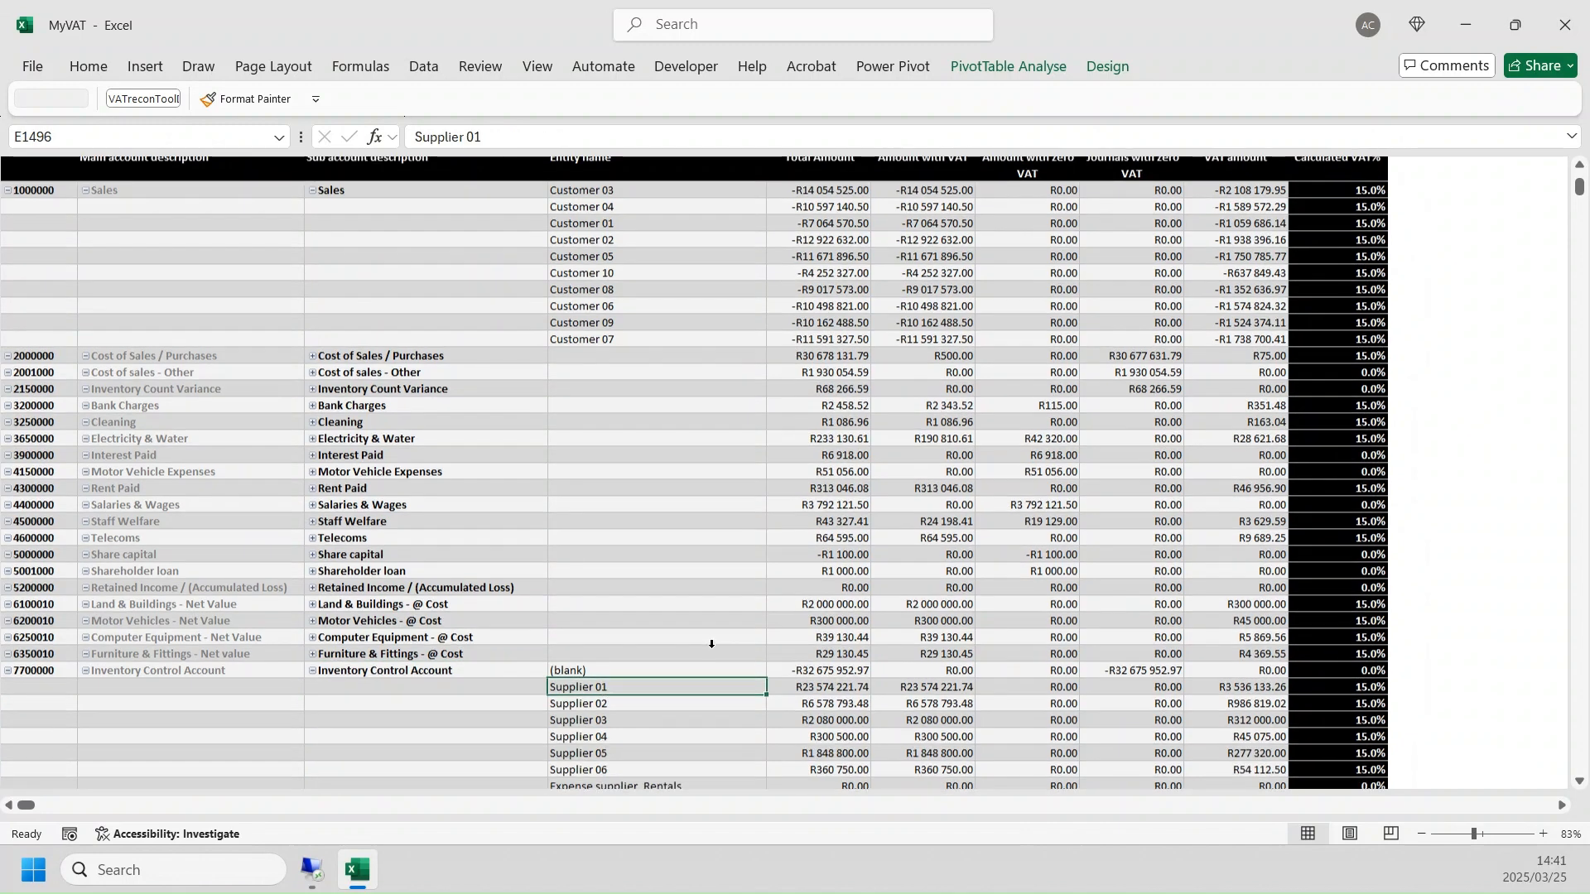
- Examine the (blank) entity's Total Amount and Journals with zero VAT under Inventory Control Account, and highlight Supplier 01 to Supplier 06
left_click(826, 669)
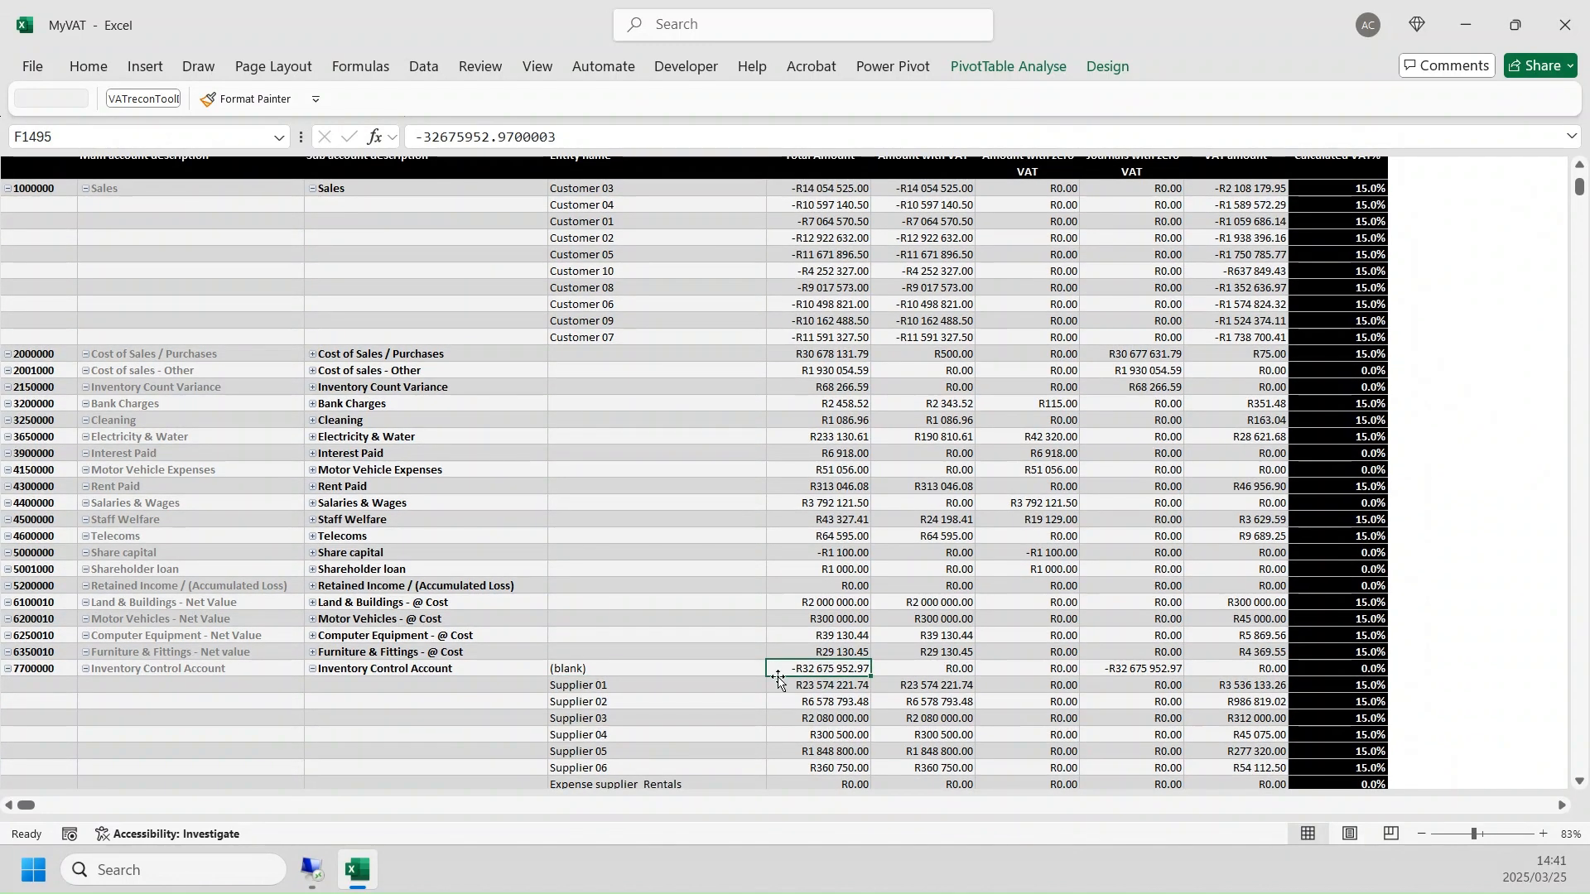
left_click(602, 671)
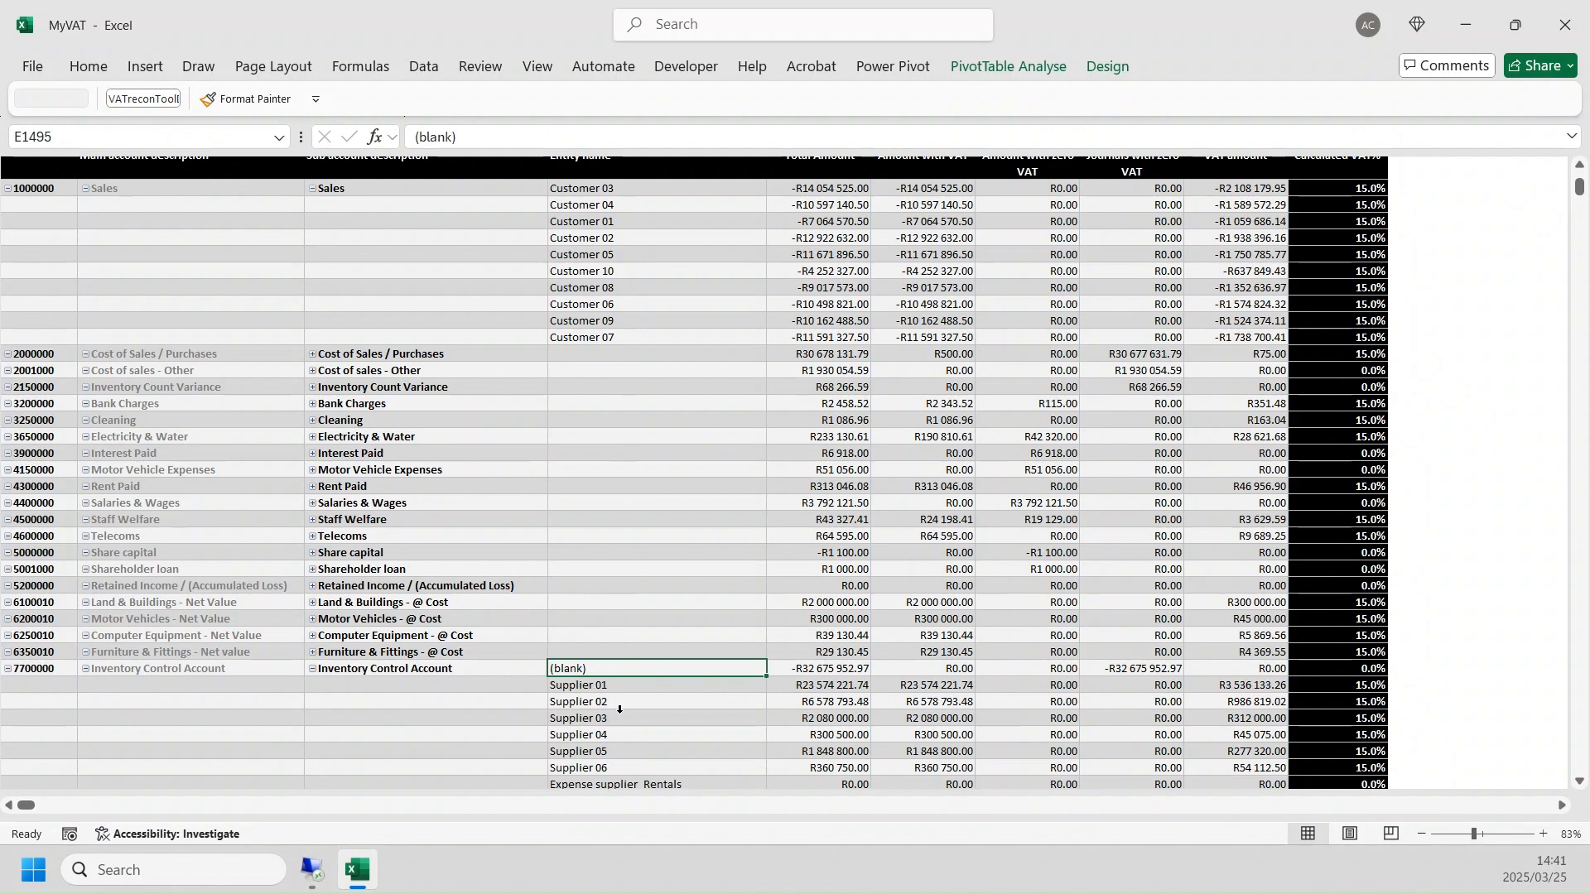
left_click(1161, 667)
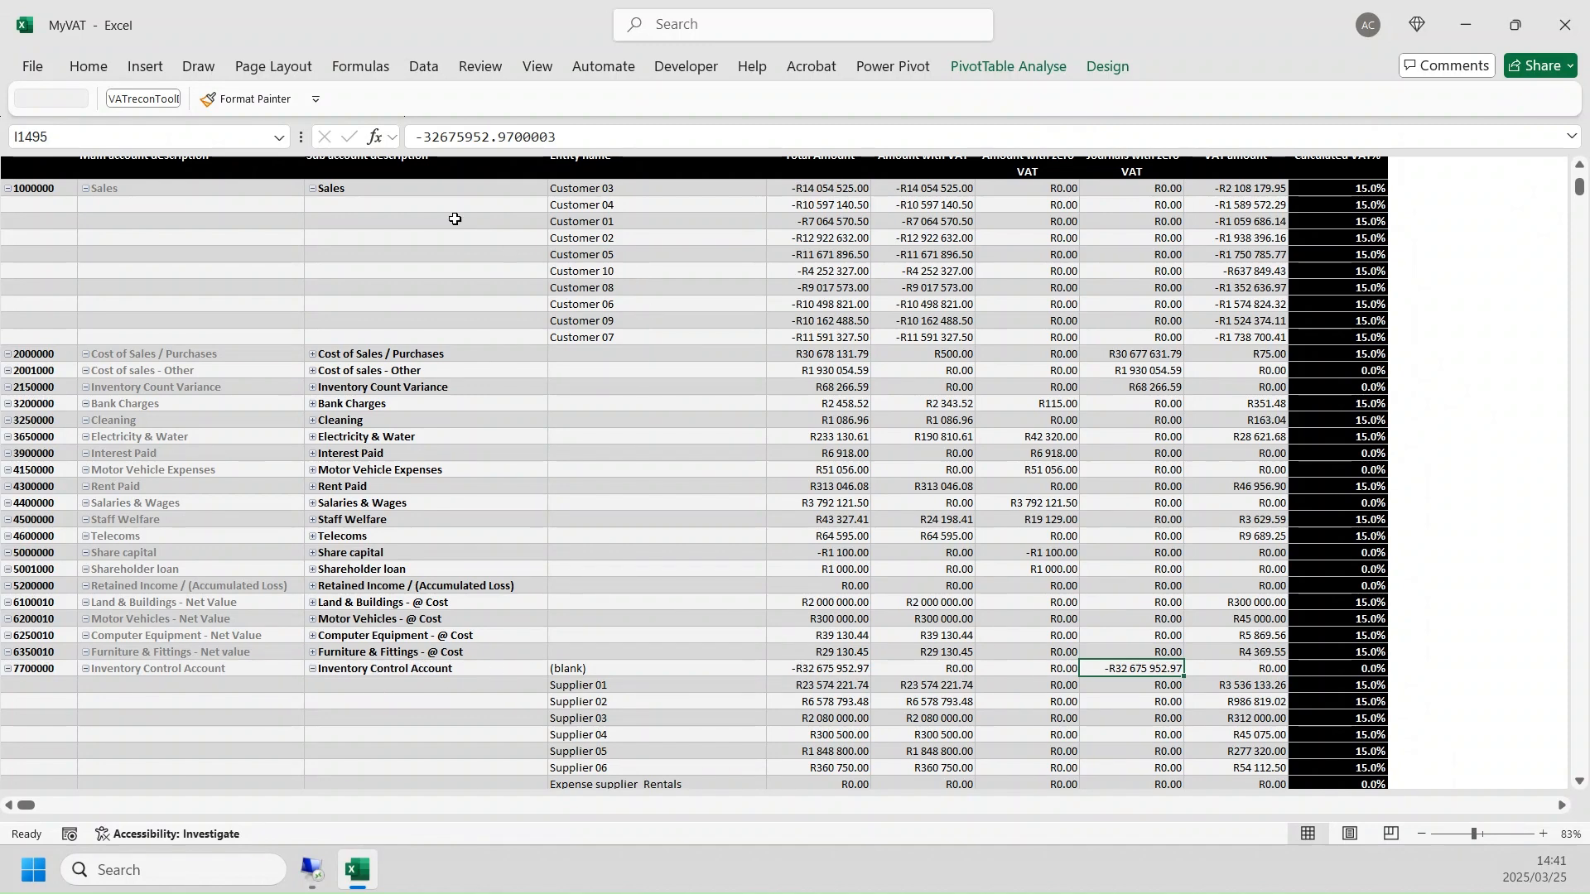
left_click(605, 667)
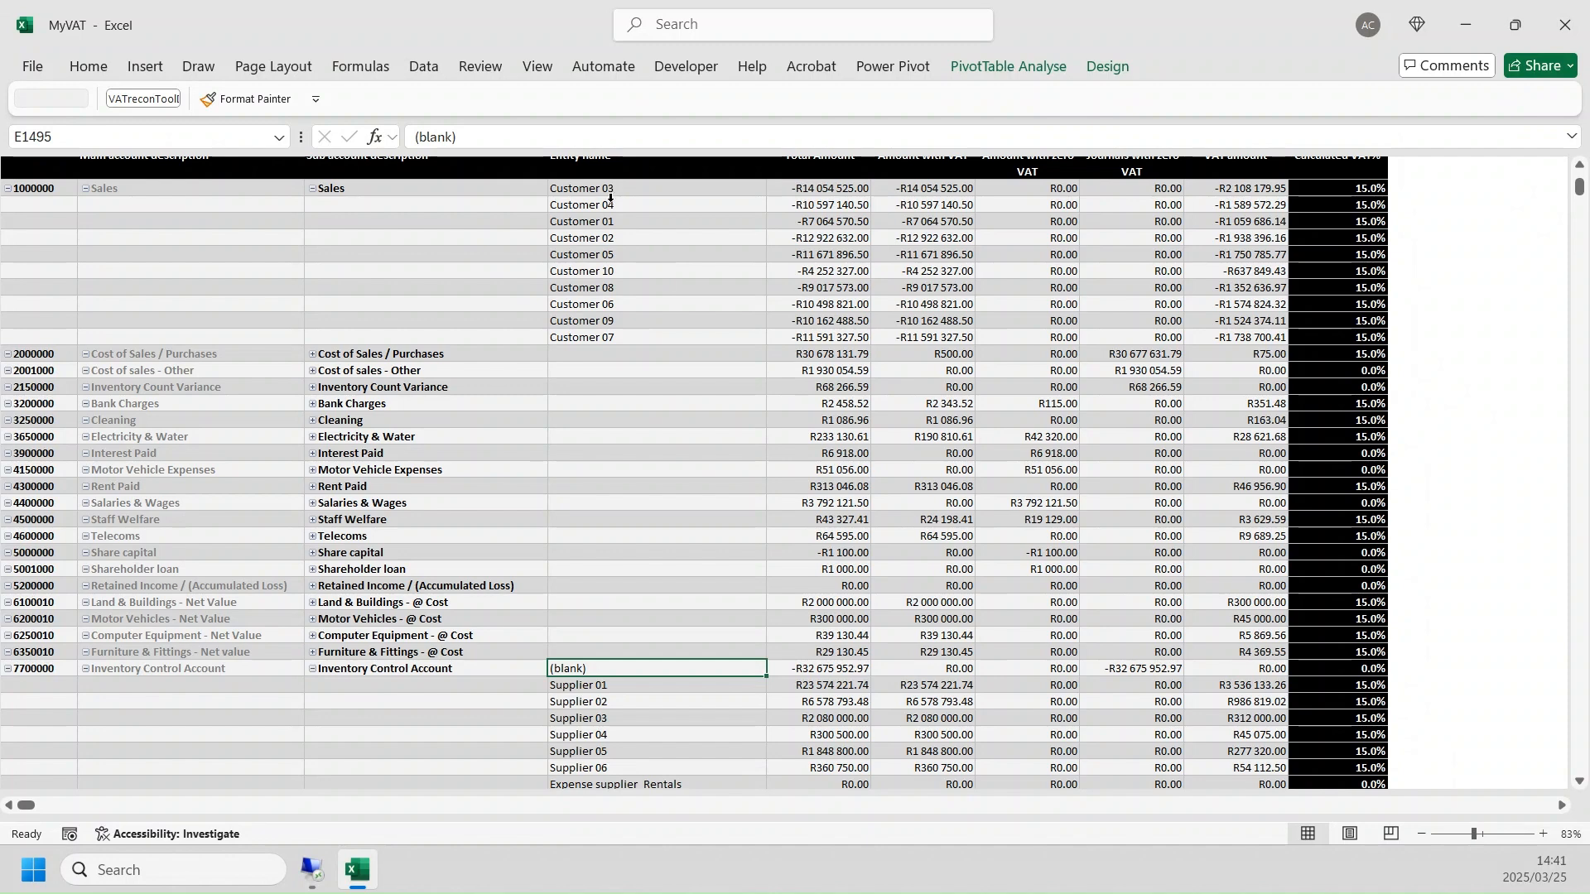
left_click_drag(623, 687, 631, 767)
scroll(798, 706, "down", 1)
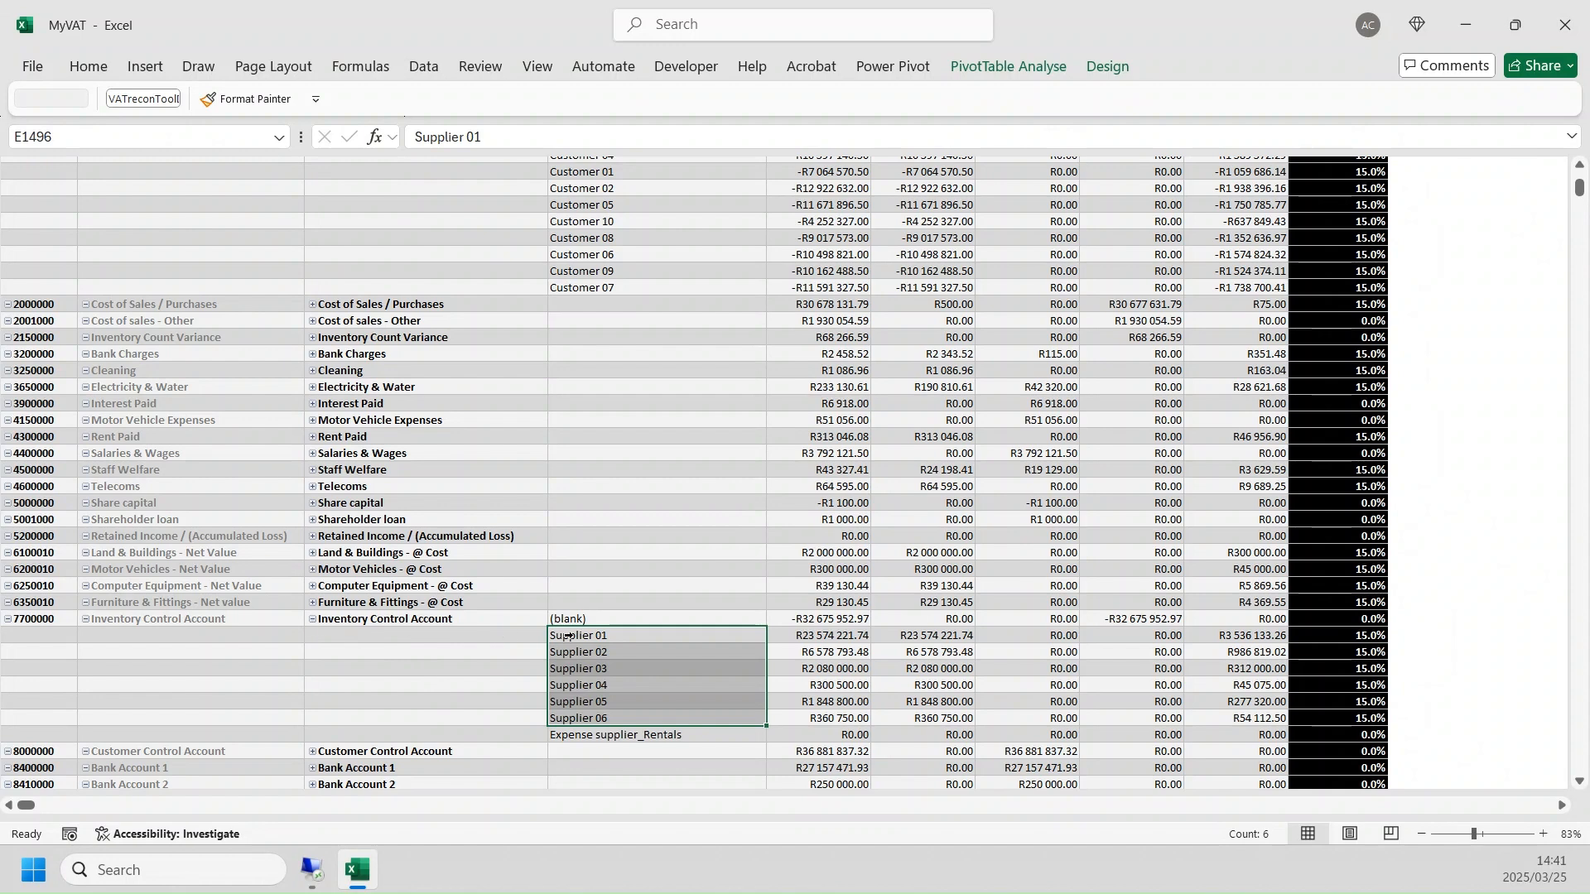
- Collapse the entity details of the Inventory Control Account and Sales sub accounts and return to the VAT control account reconciliation
left_click(312, 619)
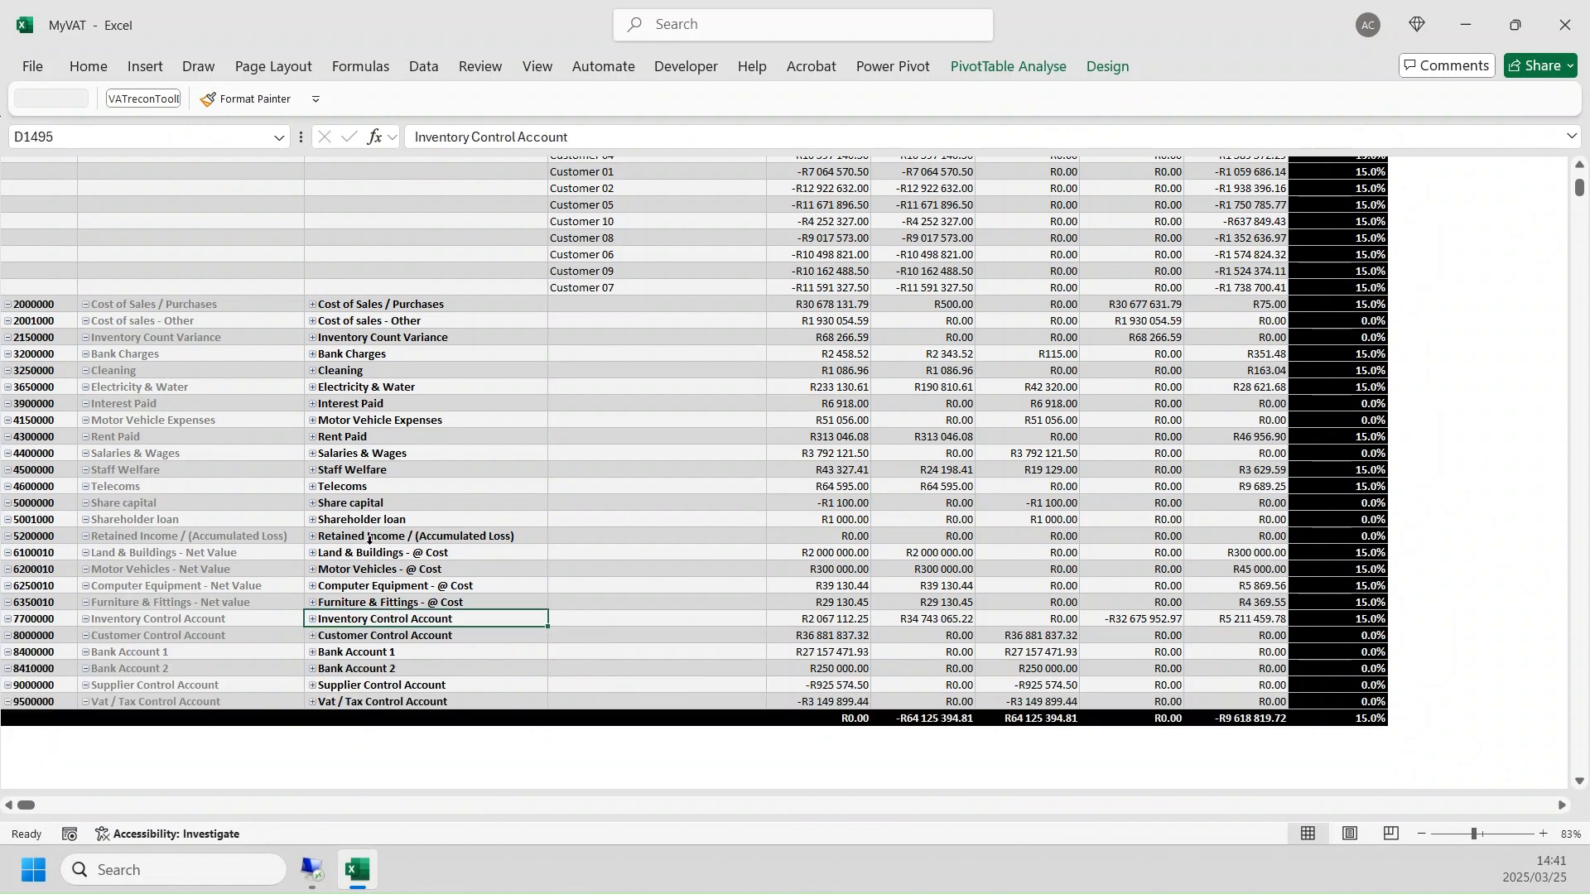
scroll(323, 375, "up", 5)
left_click(313, 289)
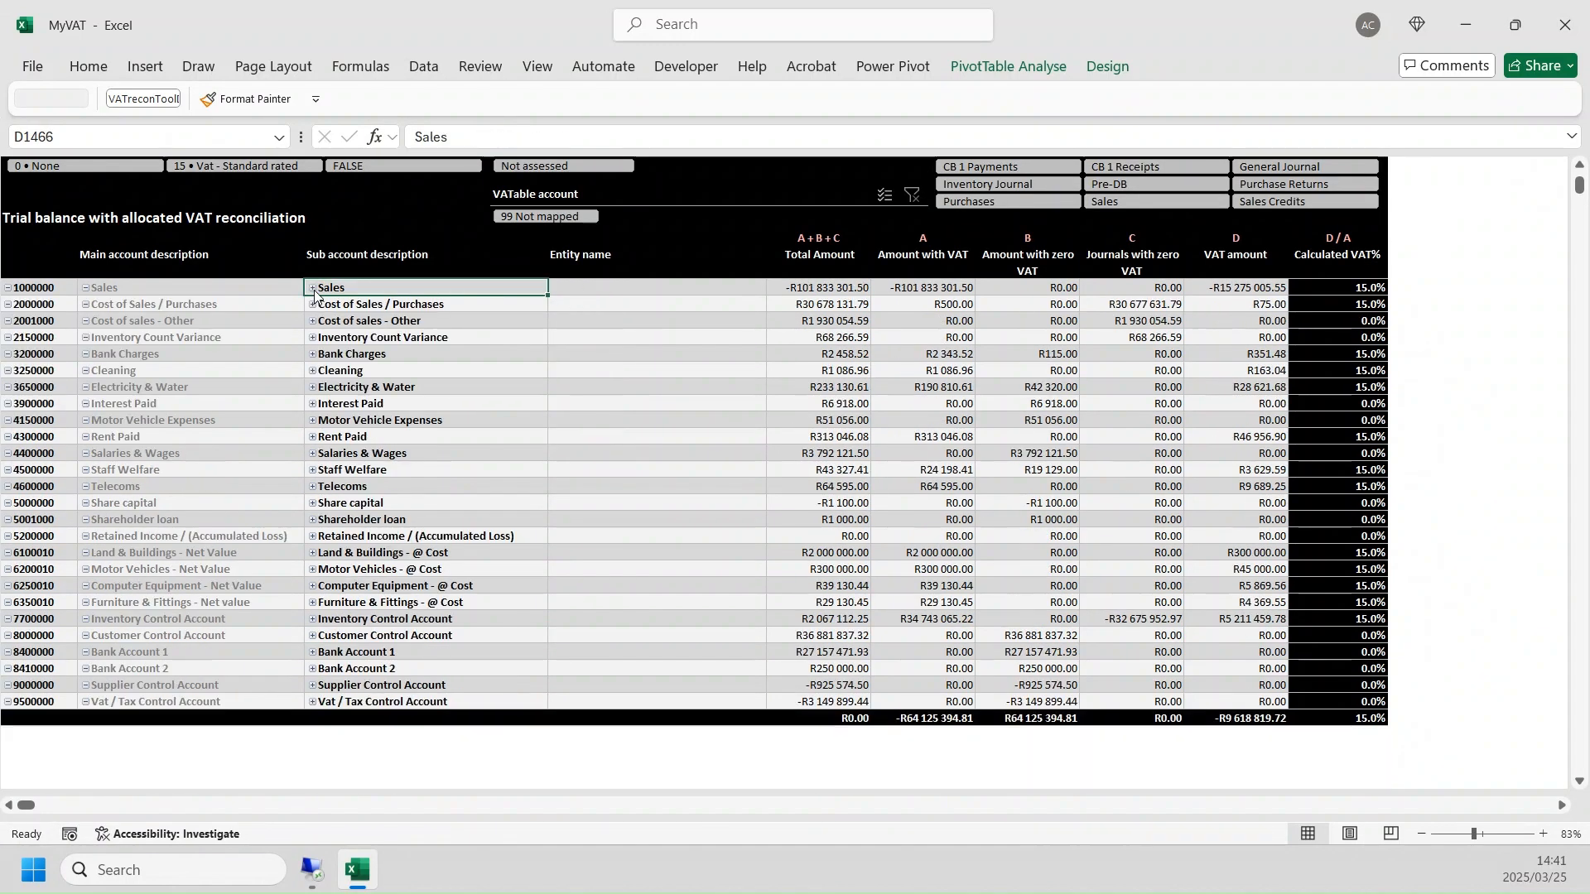
scroll(663, 427, "up", 1)
scroll(662, 427, "up", 4)
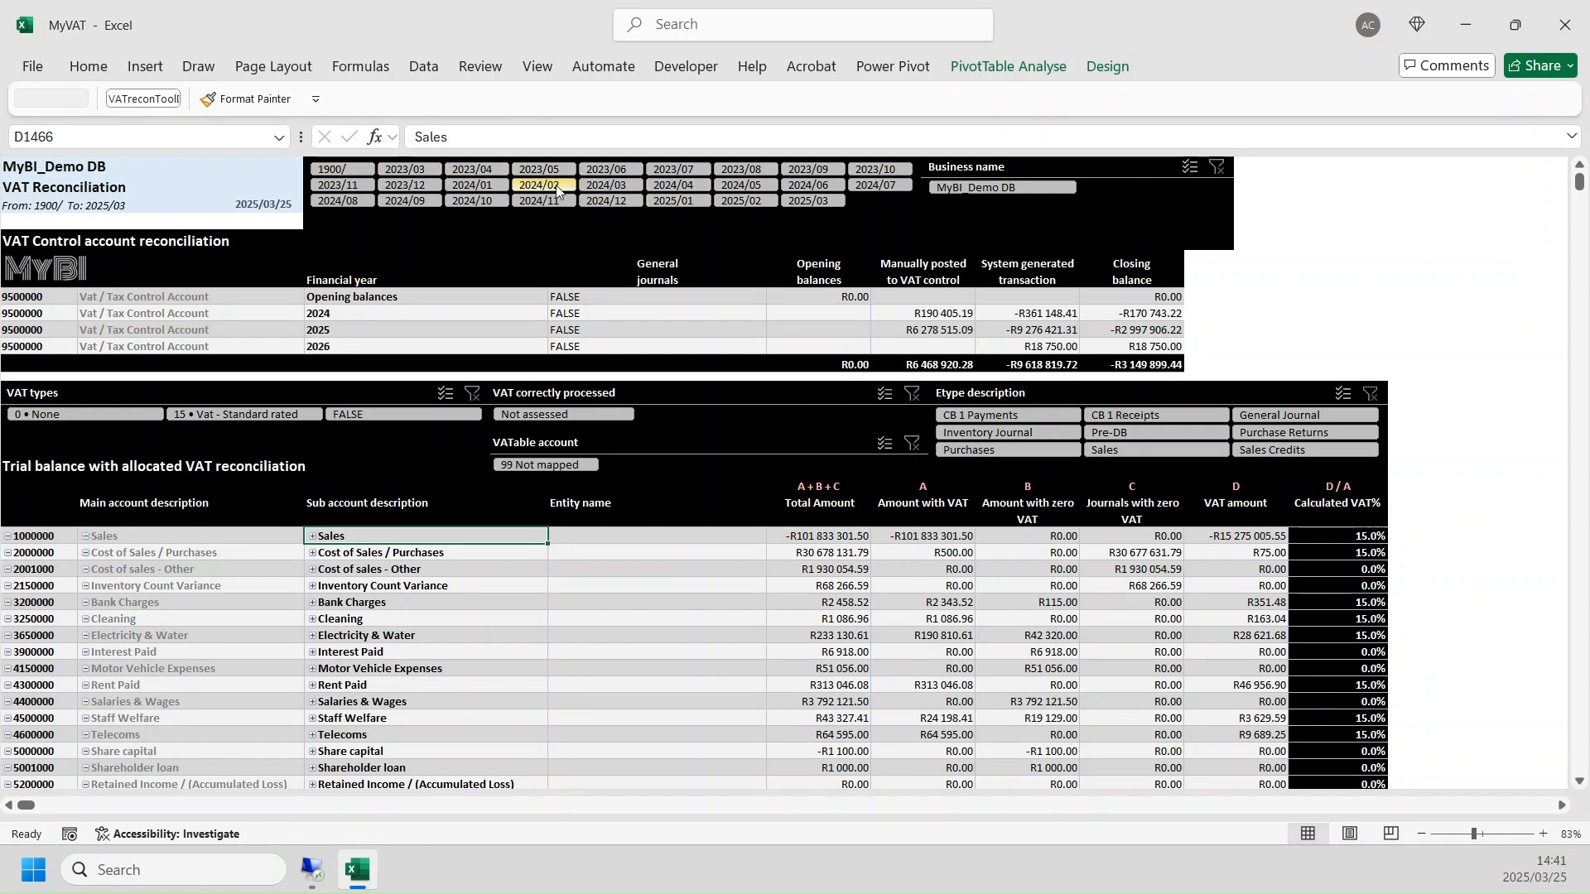
- Filter the report to period 2025/02 and check the total VAT amount of the allocated trial balance
left_click(743, 200)
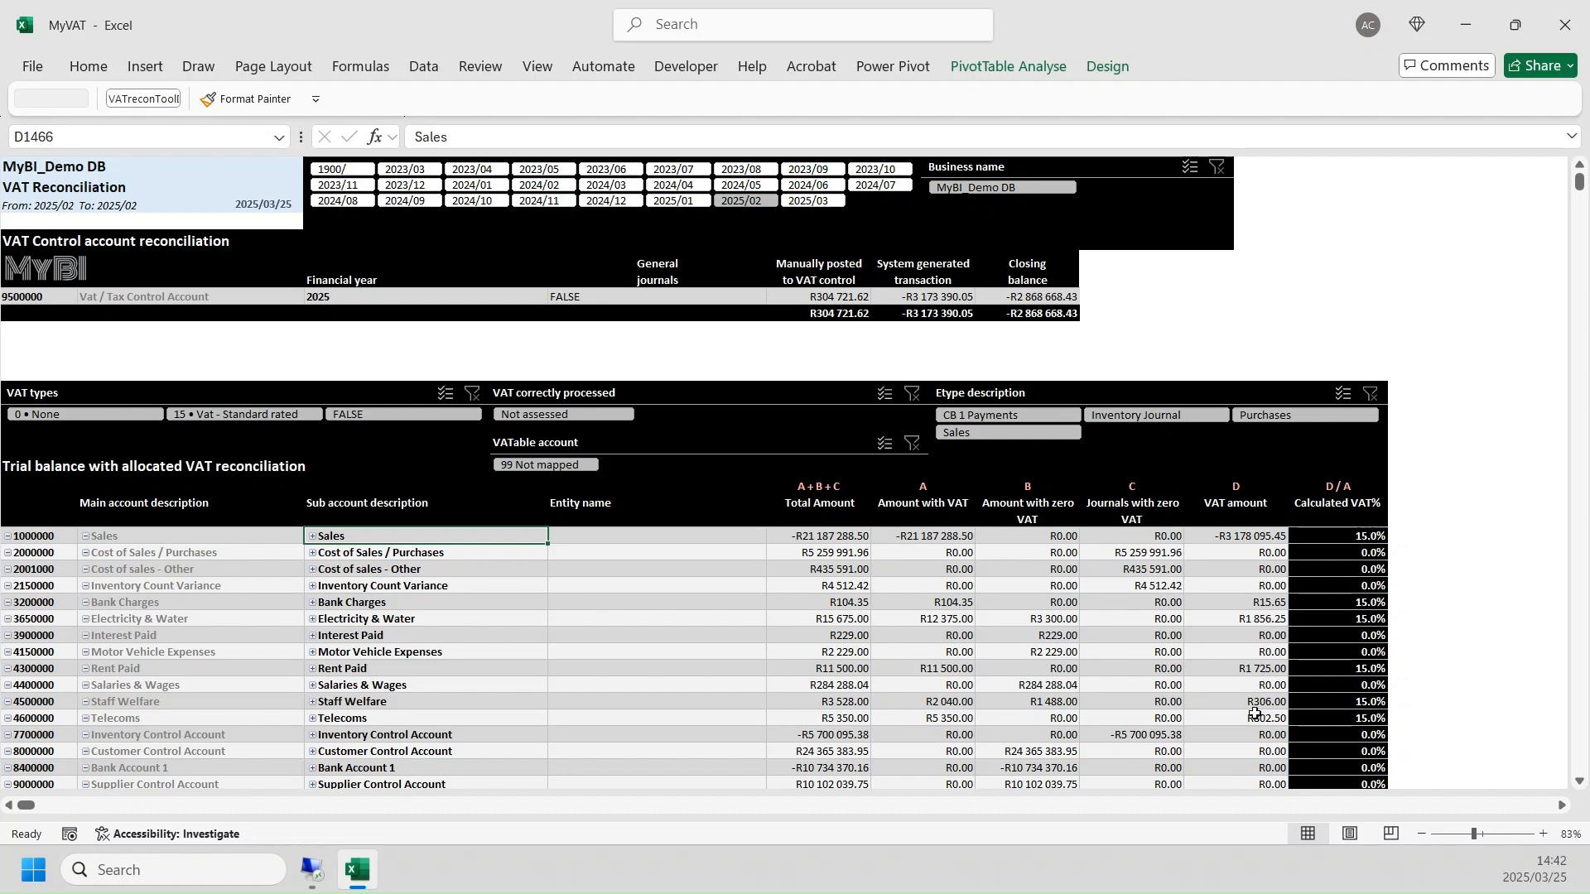
scroll(1263, 589, "down", 3)
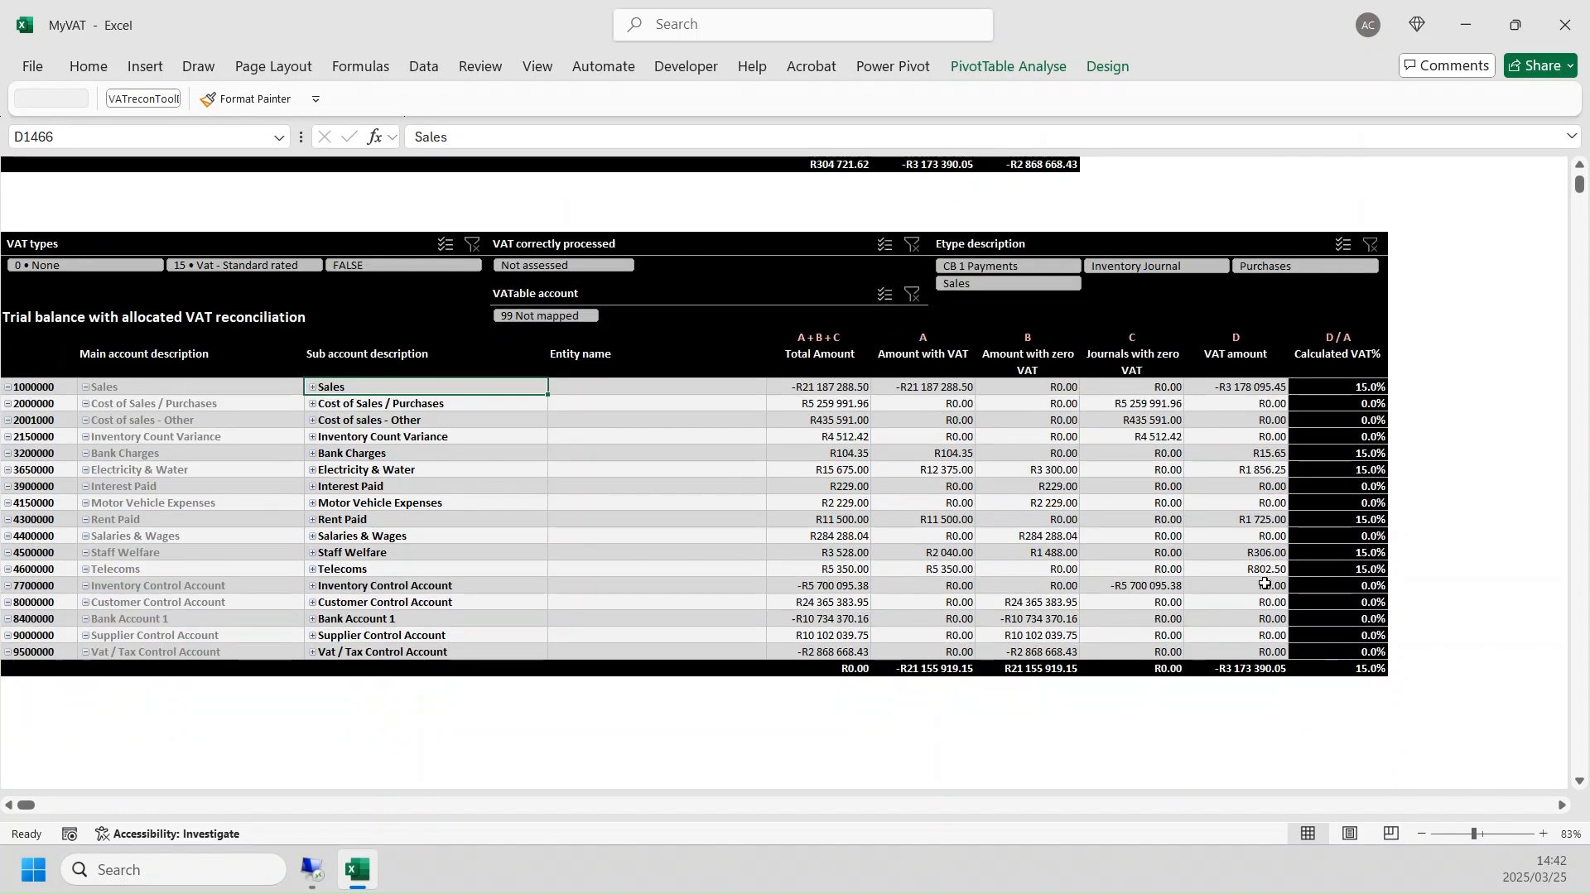
left_click(1246, 667)
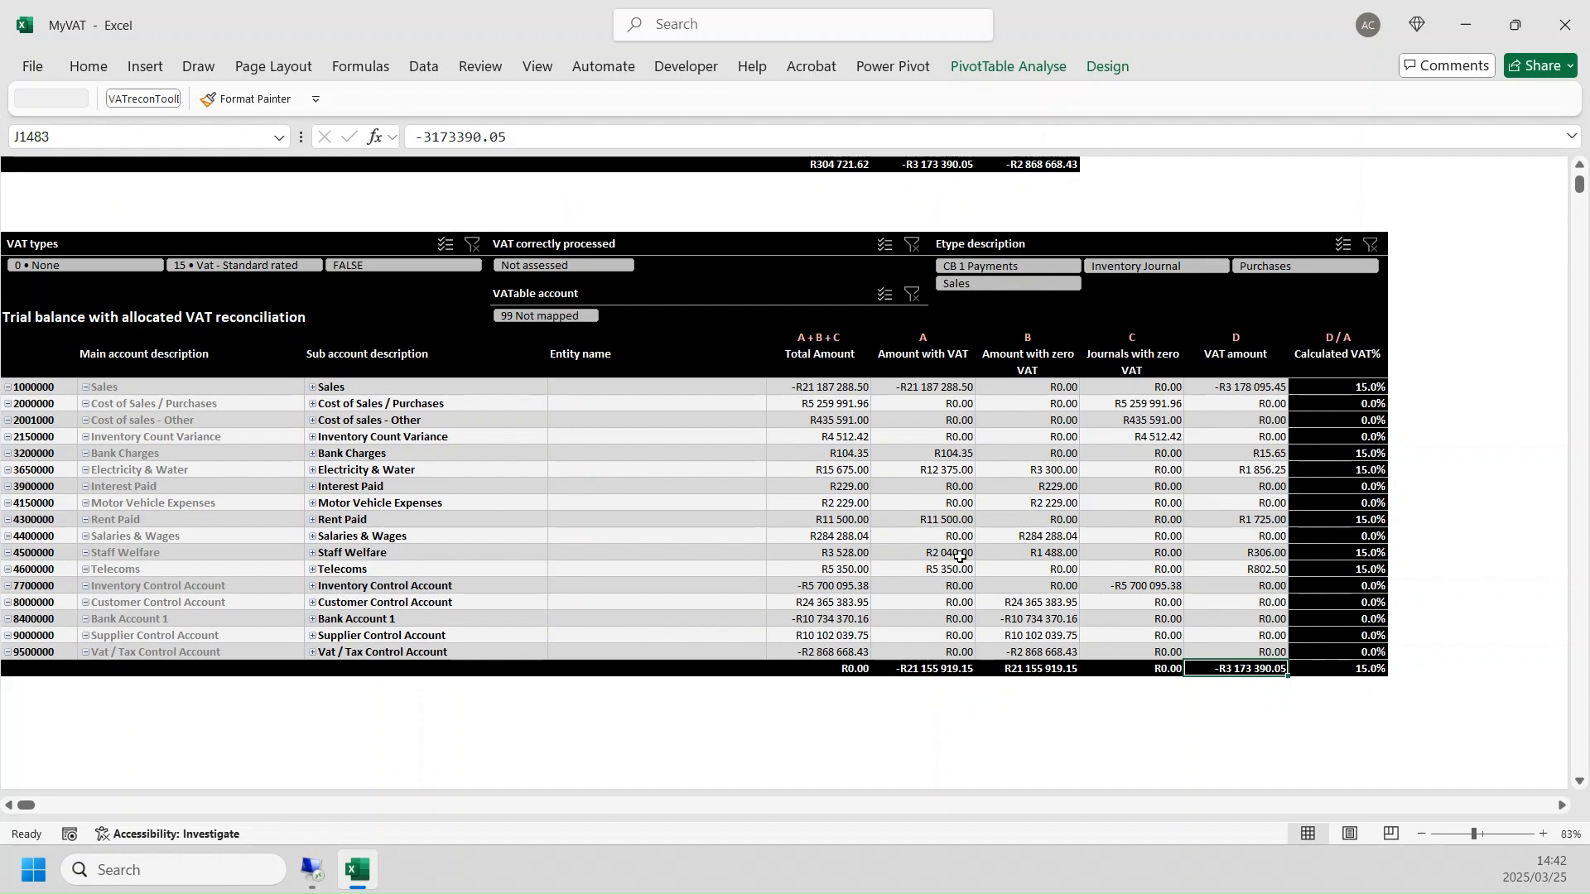
scroll(1225, 304, "up", 2)
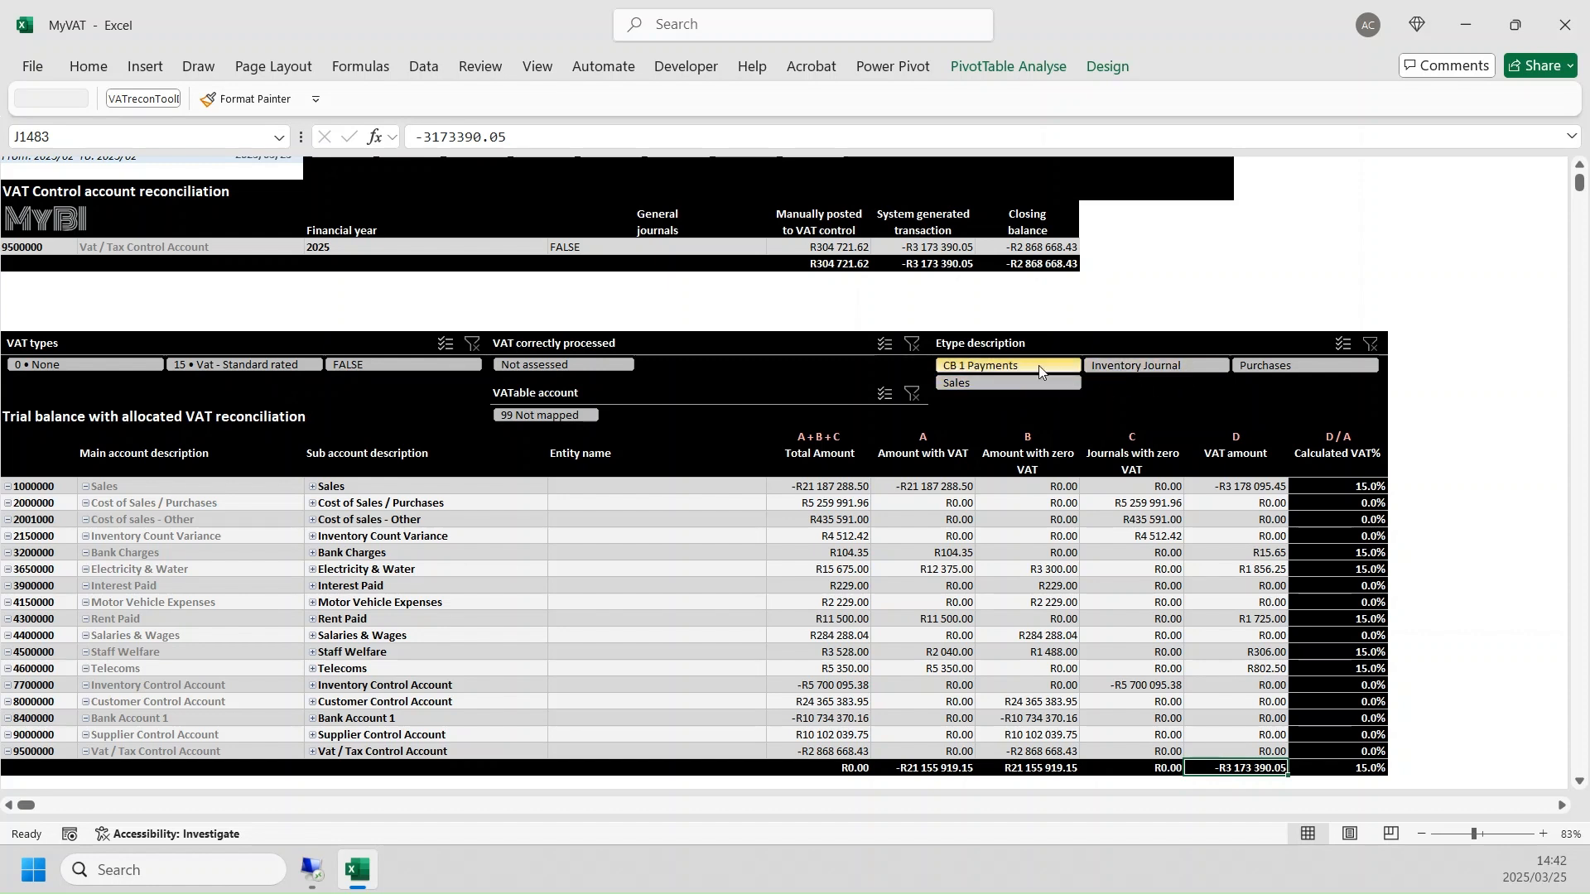
- Filter the trial balance to CB 1 Payments and examine the Bank Charges amounts and the VAT on Interest Paid
left_click(1006, 366)
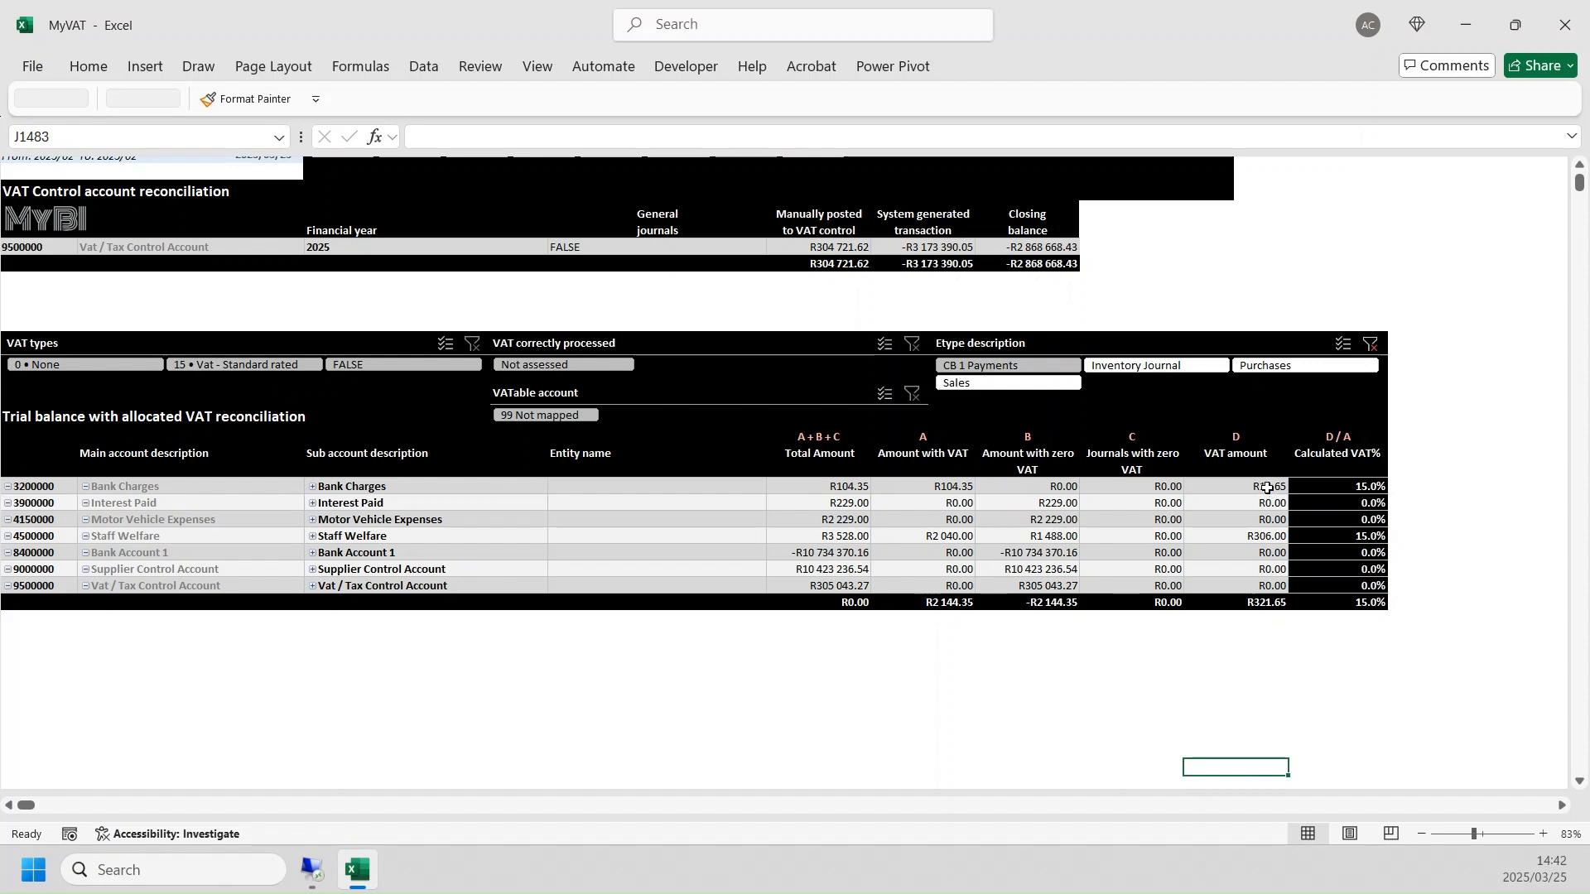
left_click(830, 488)
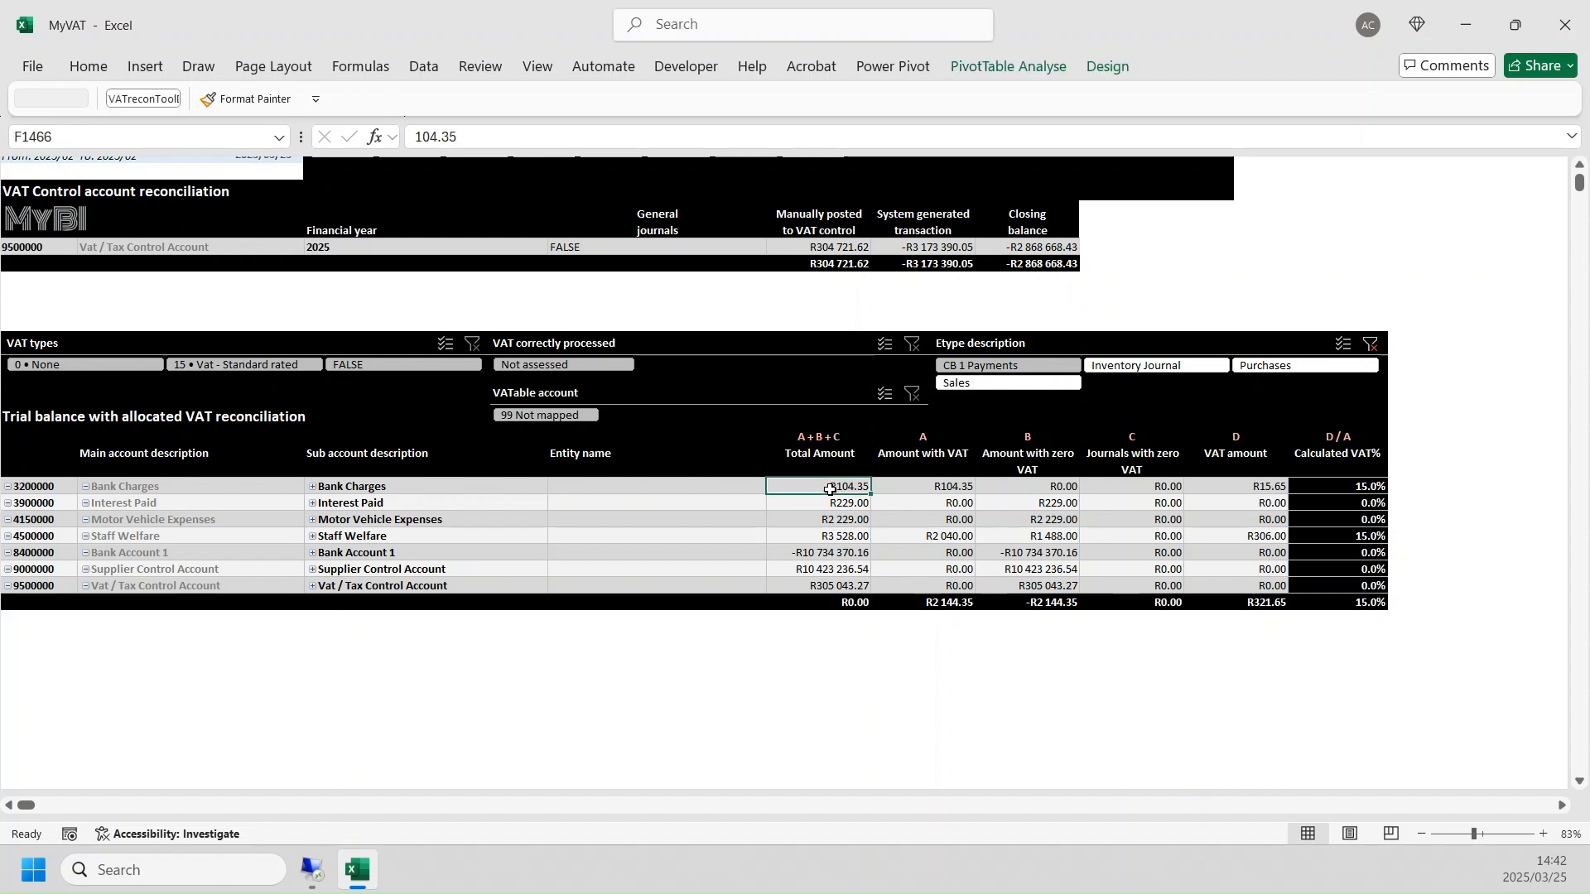
left_click(941, 486)
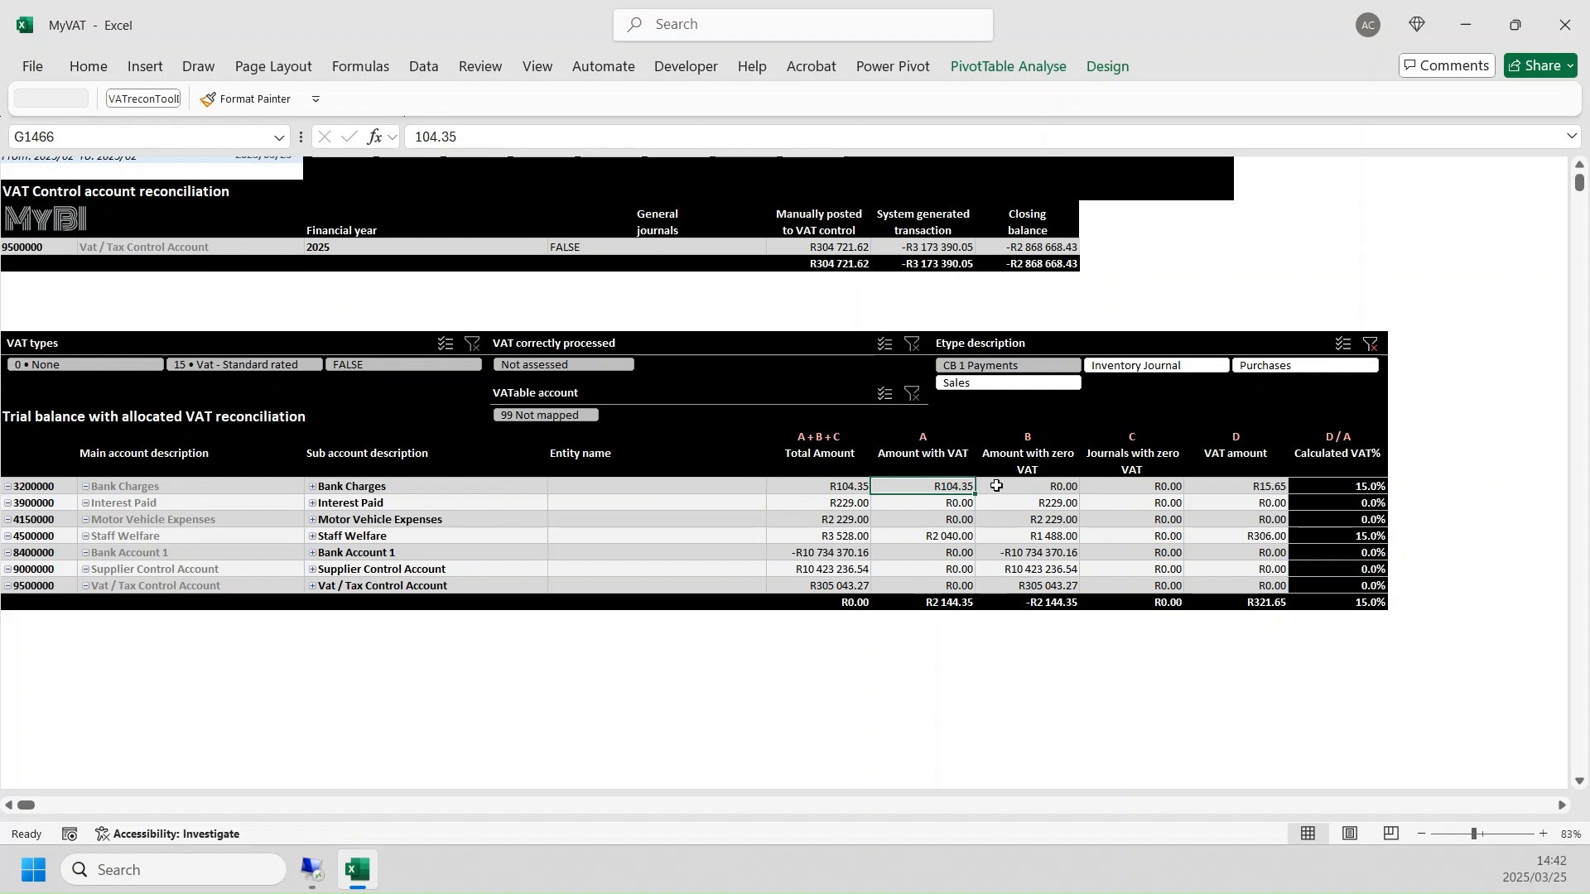
left_click(1279, 486)
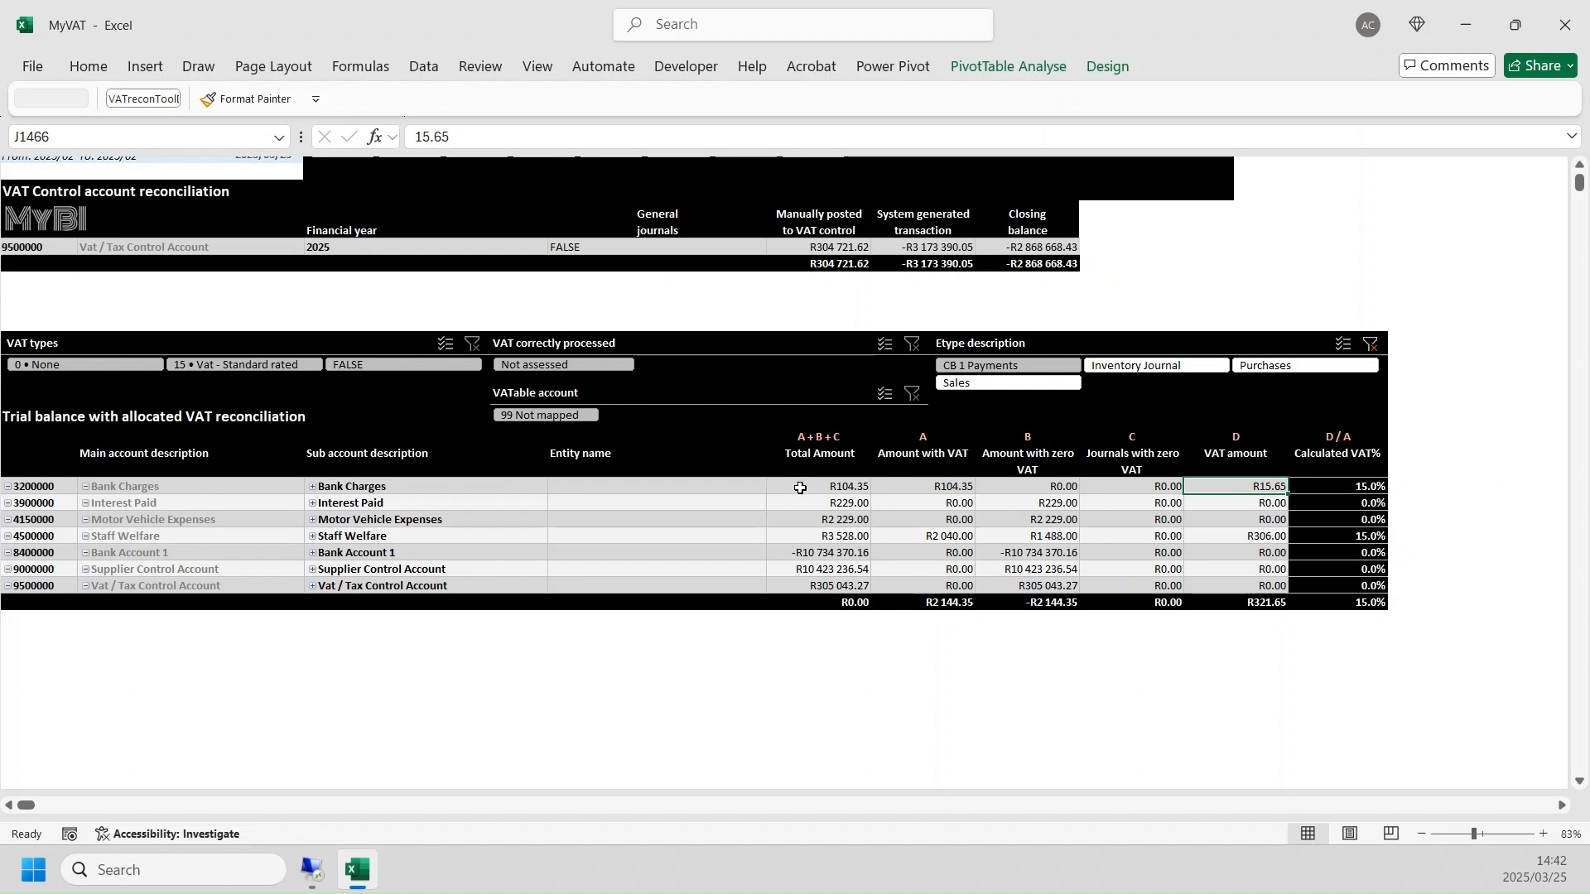
left_click(834, 486)
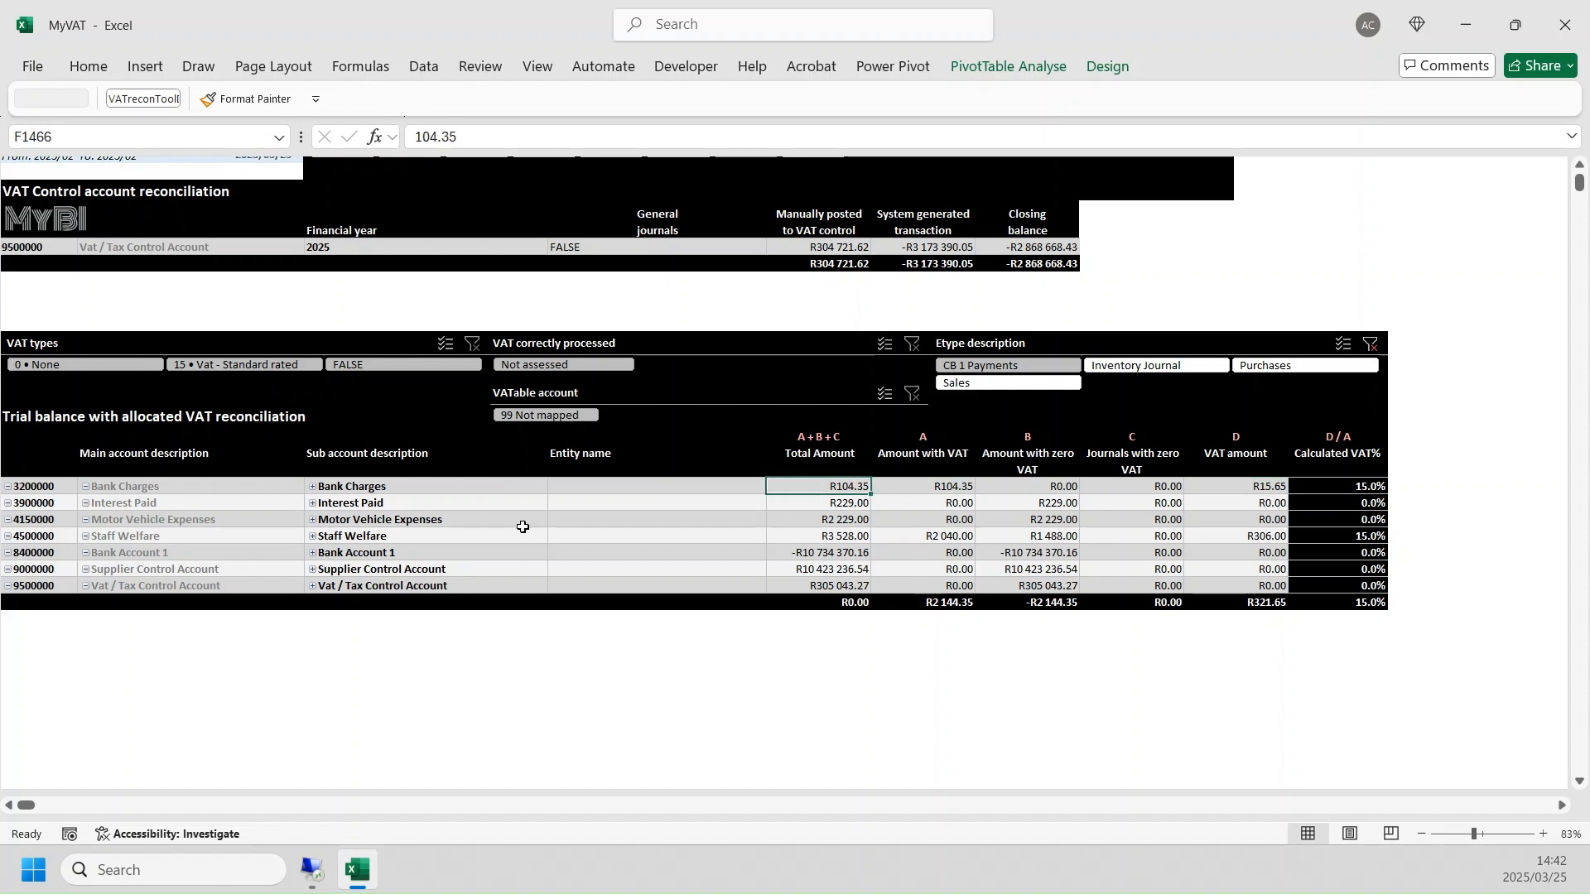
left_click(1246, 509)
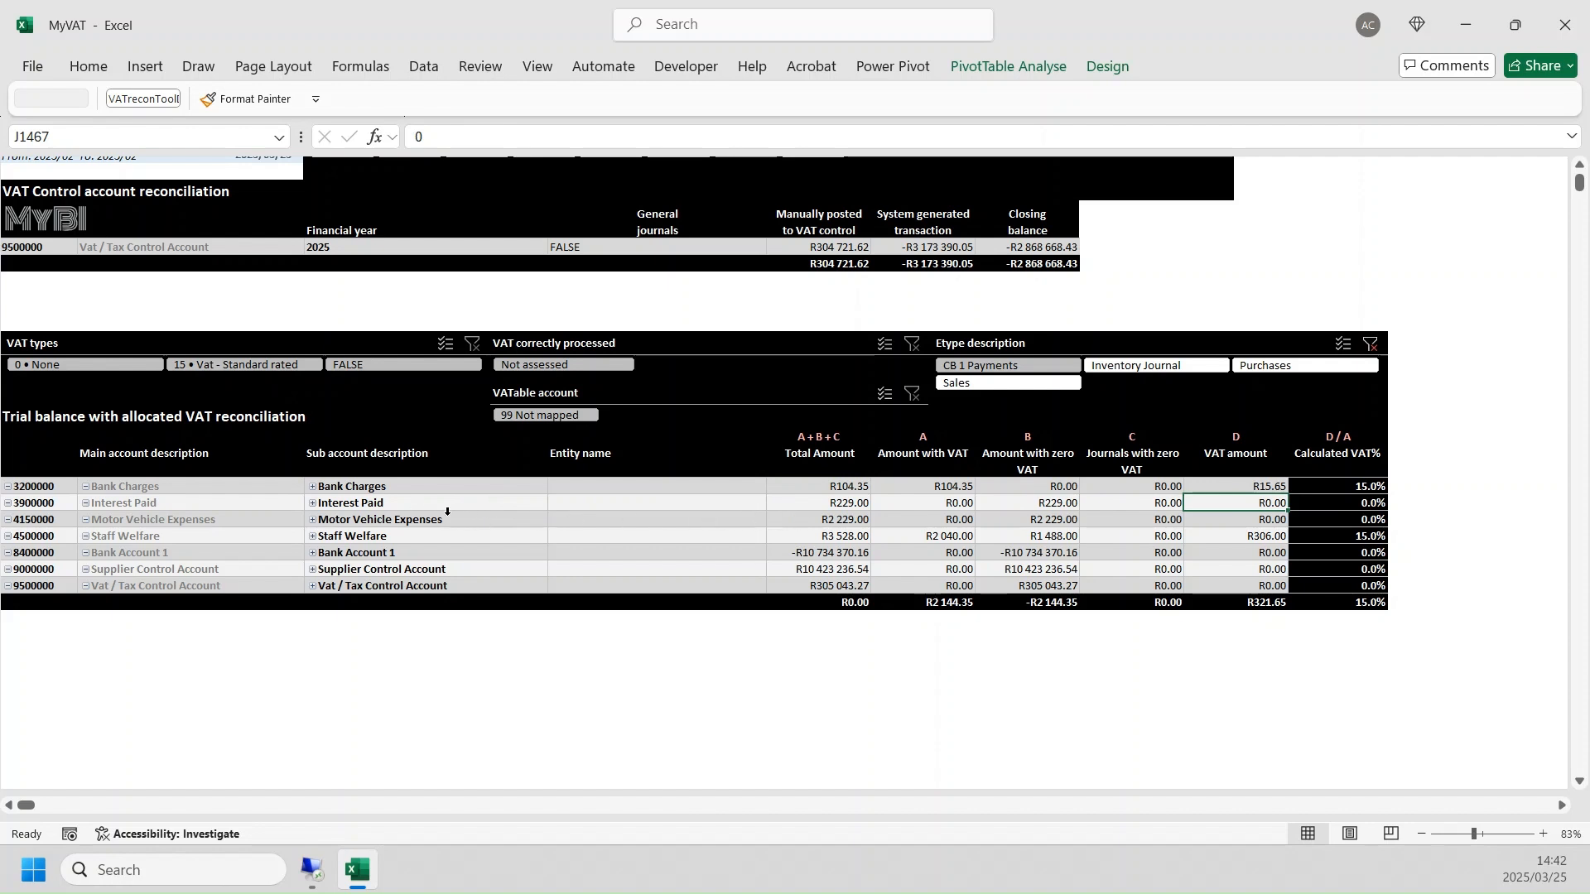
- Expand the Motor Vehicle Expenses sub account to check its entity name, and collapse it again
left_click(420, 522)
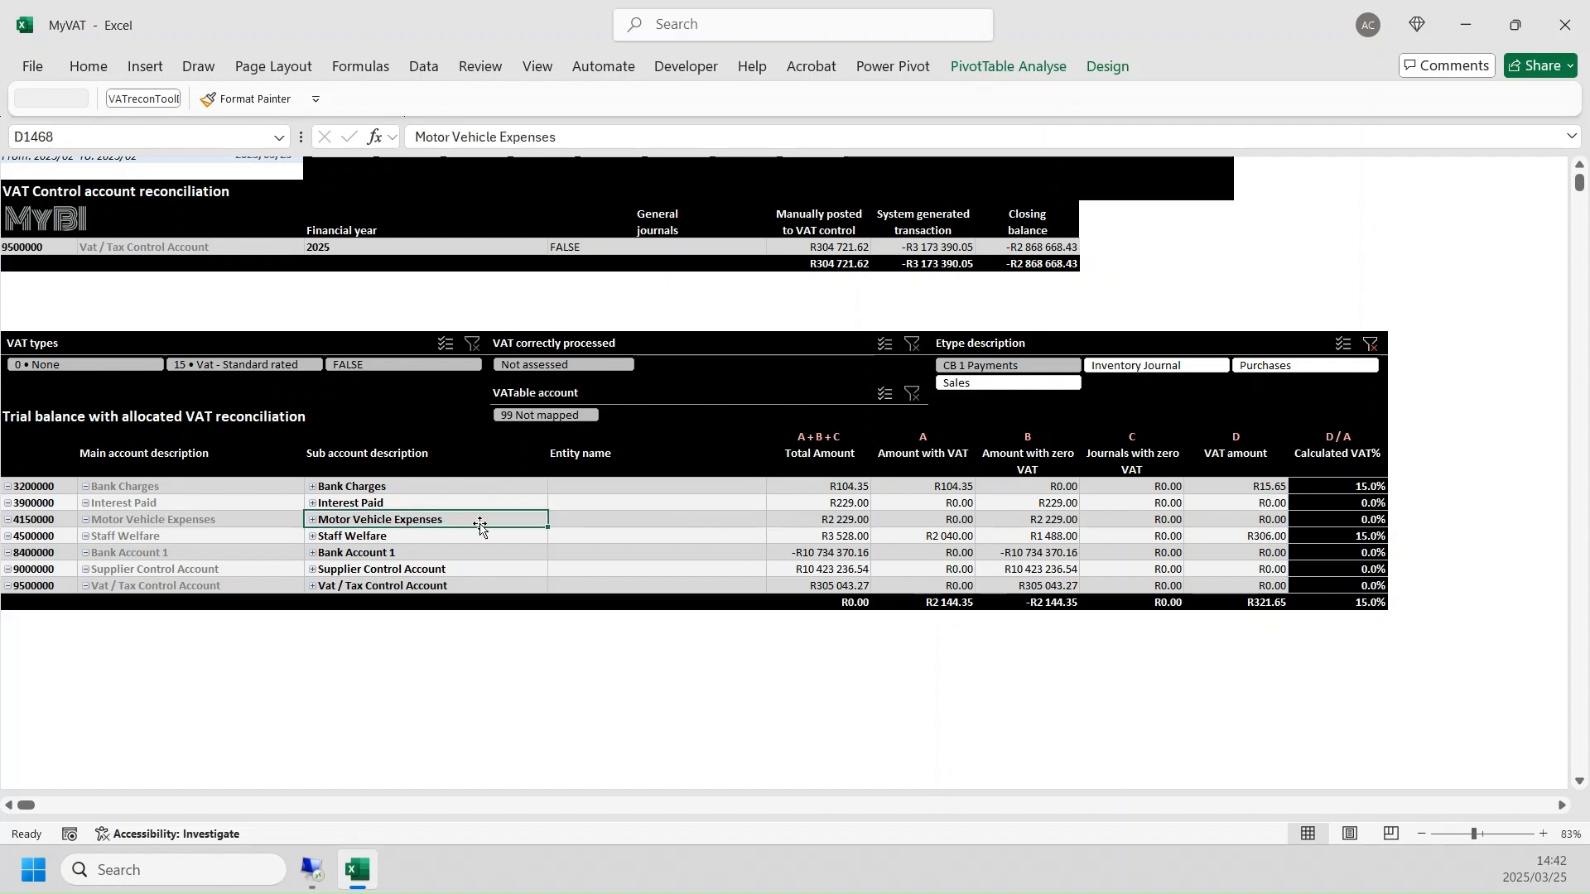
left_click(313, 522)
left_click(625, 515)
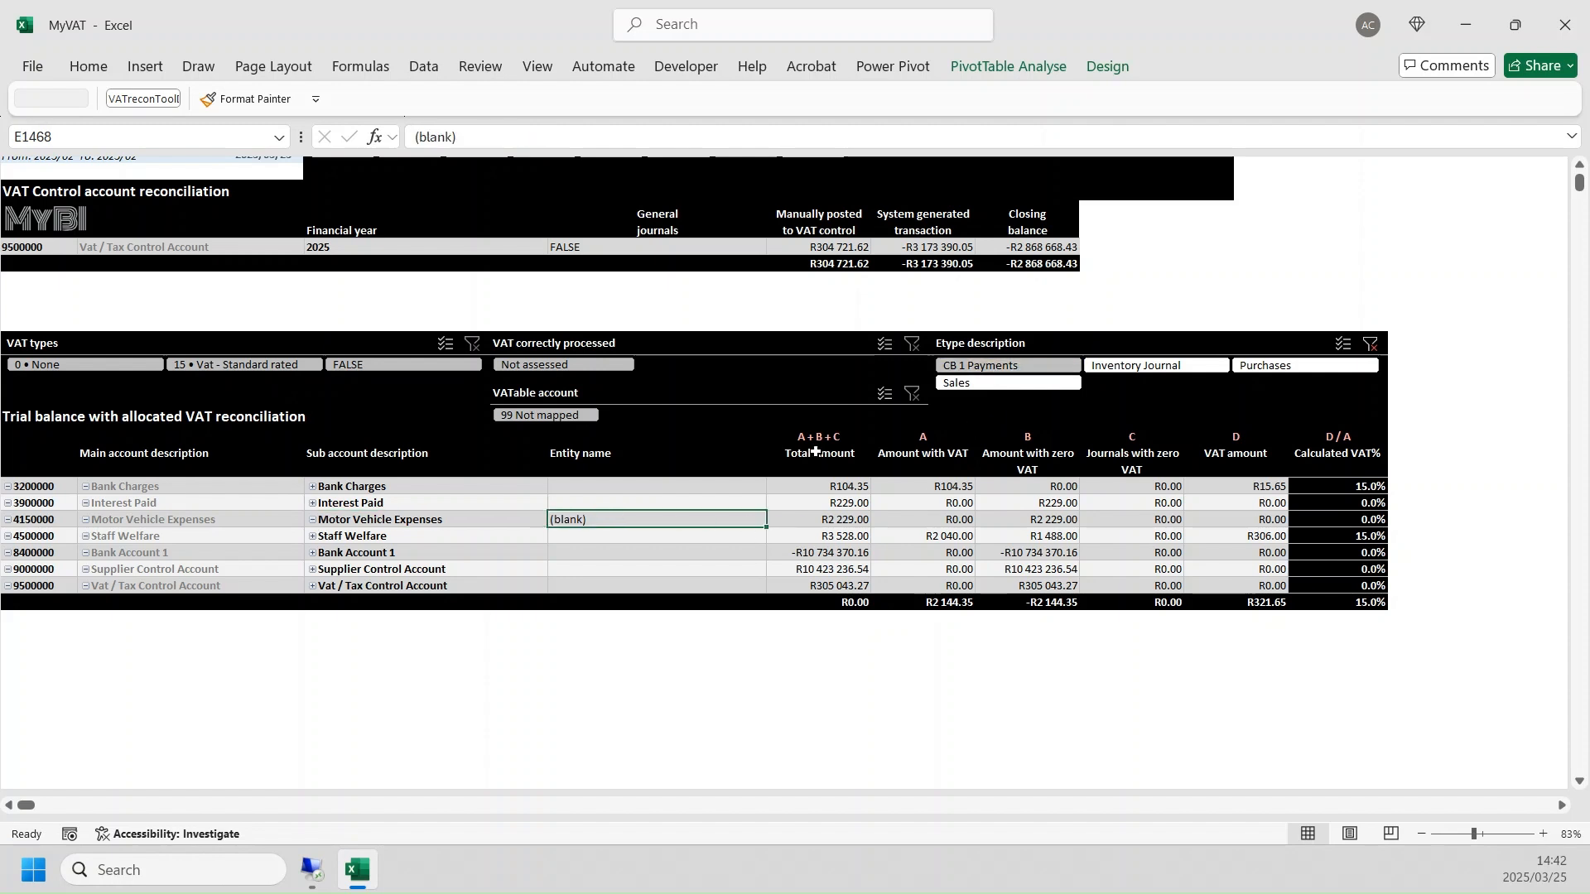
left_click(313, 522)
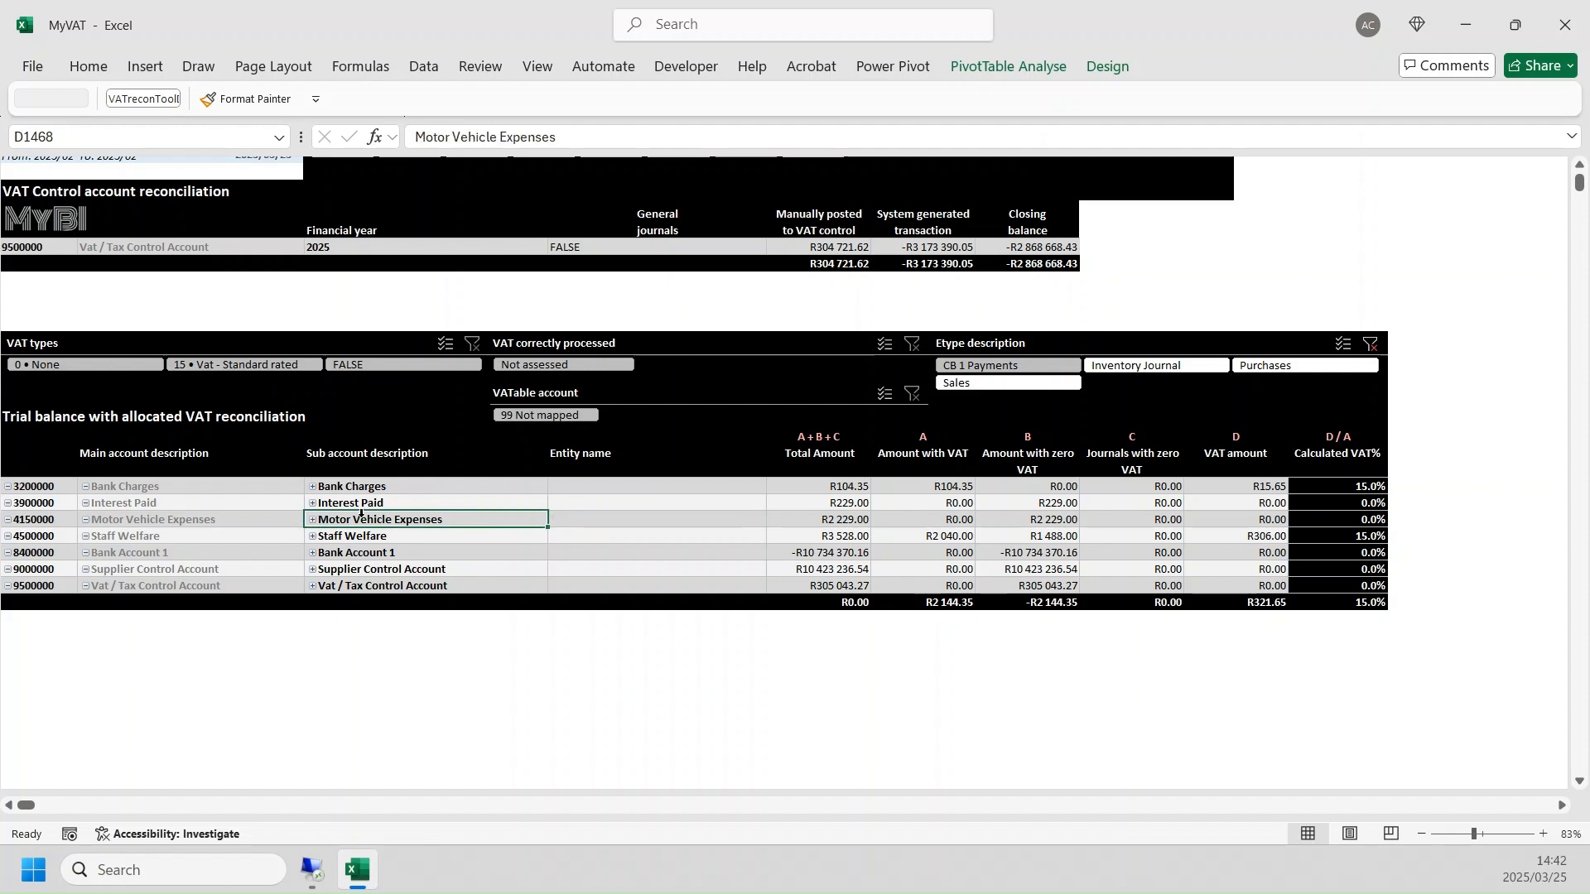
- Drill into the Total Amount of Motor Vehicle Expenses, highlight both transaction references, and return to the MyVAT workbook
double_click(824, 520)
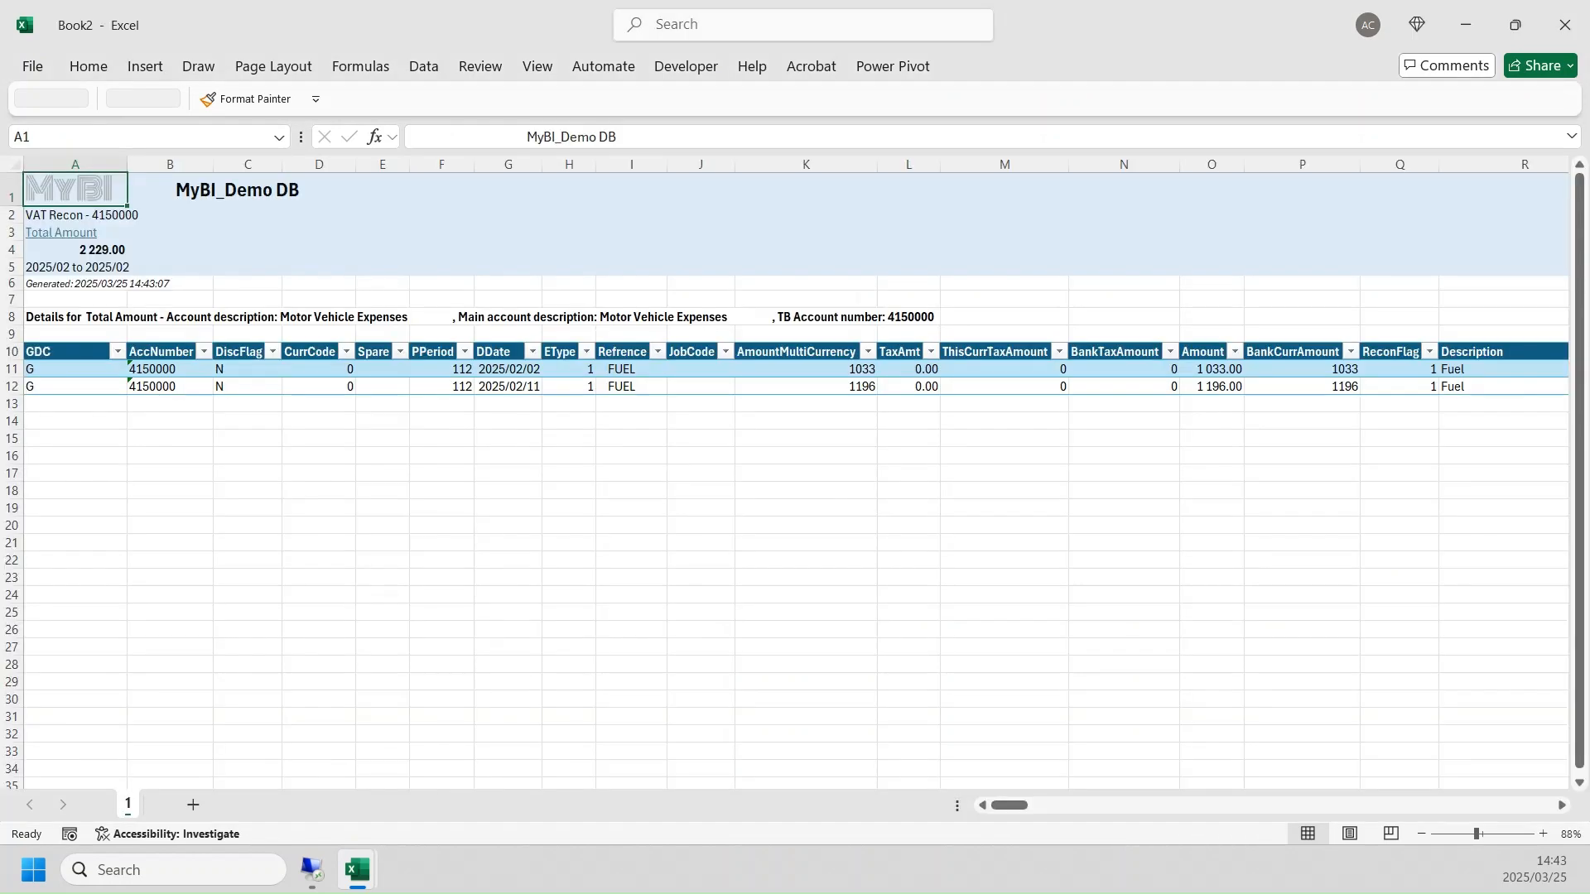
left_click(1212, 404)
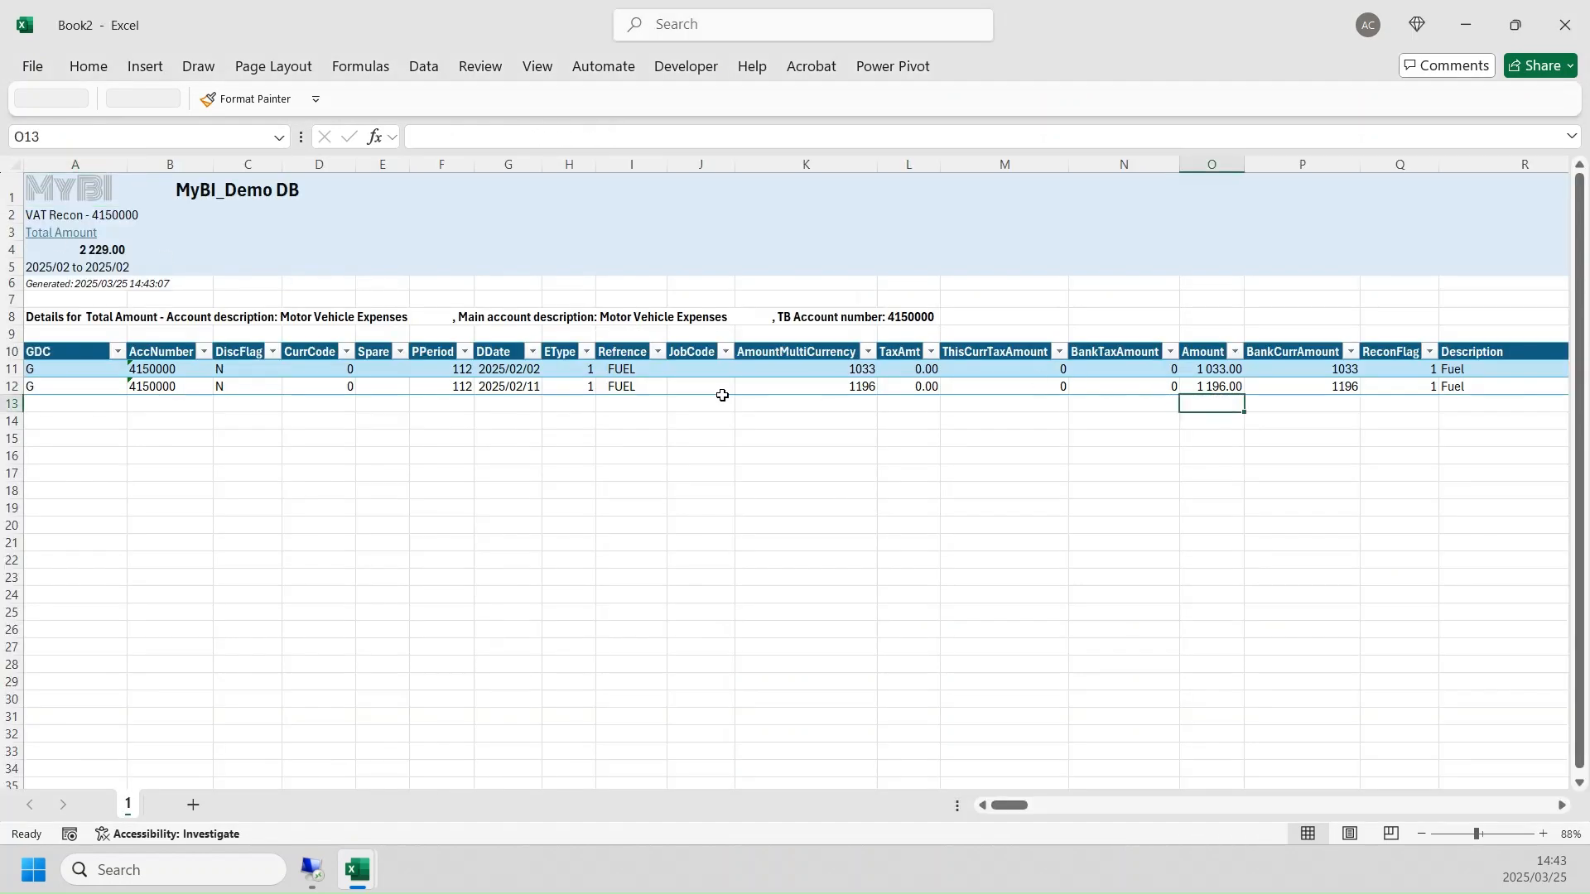
left_click_drag(650, 370, 633, 386)
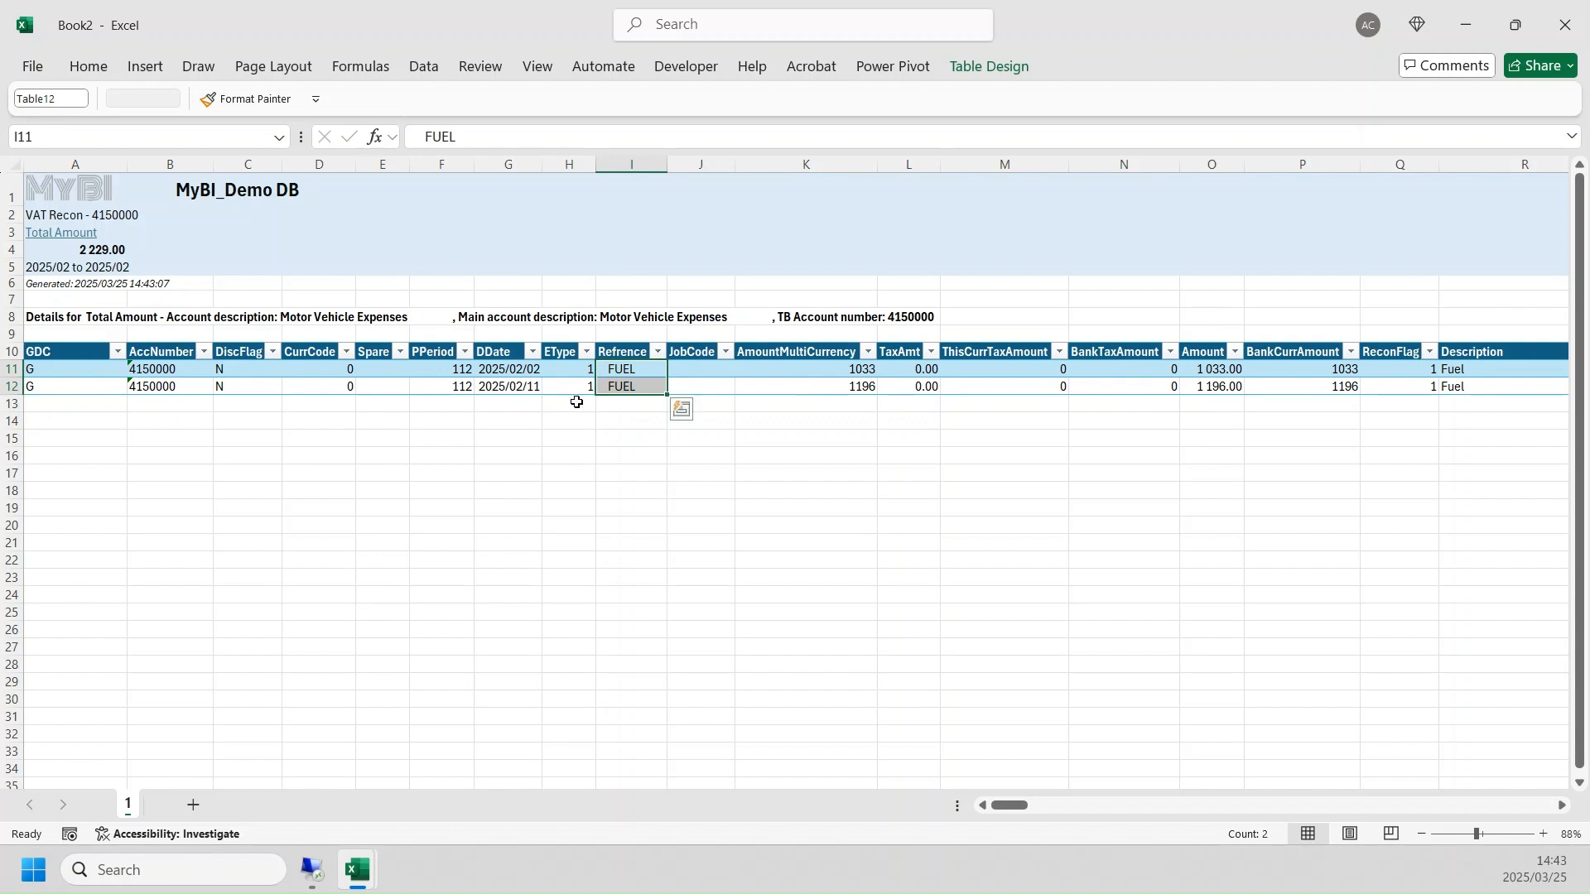
left_click(75, 189)
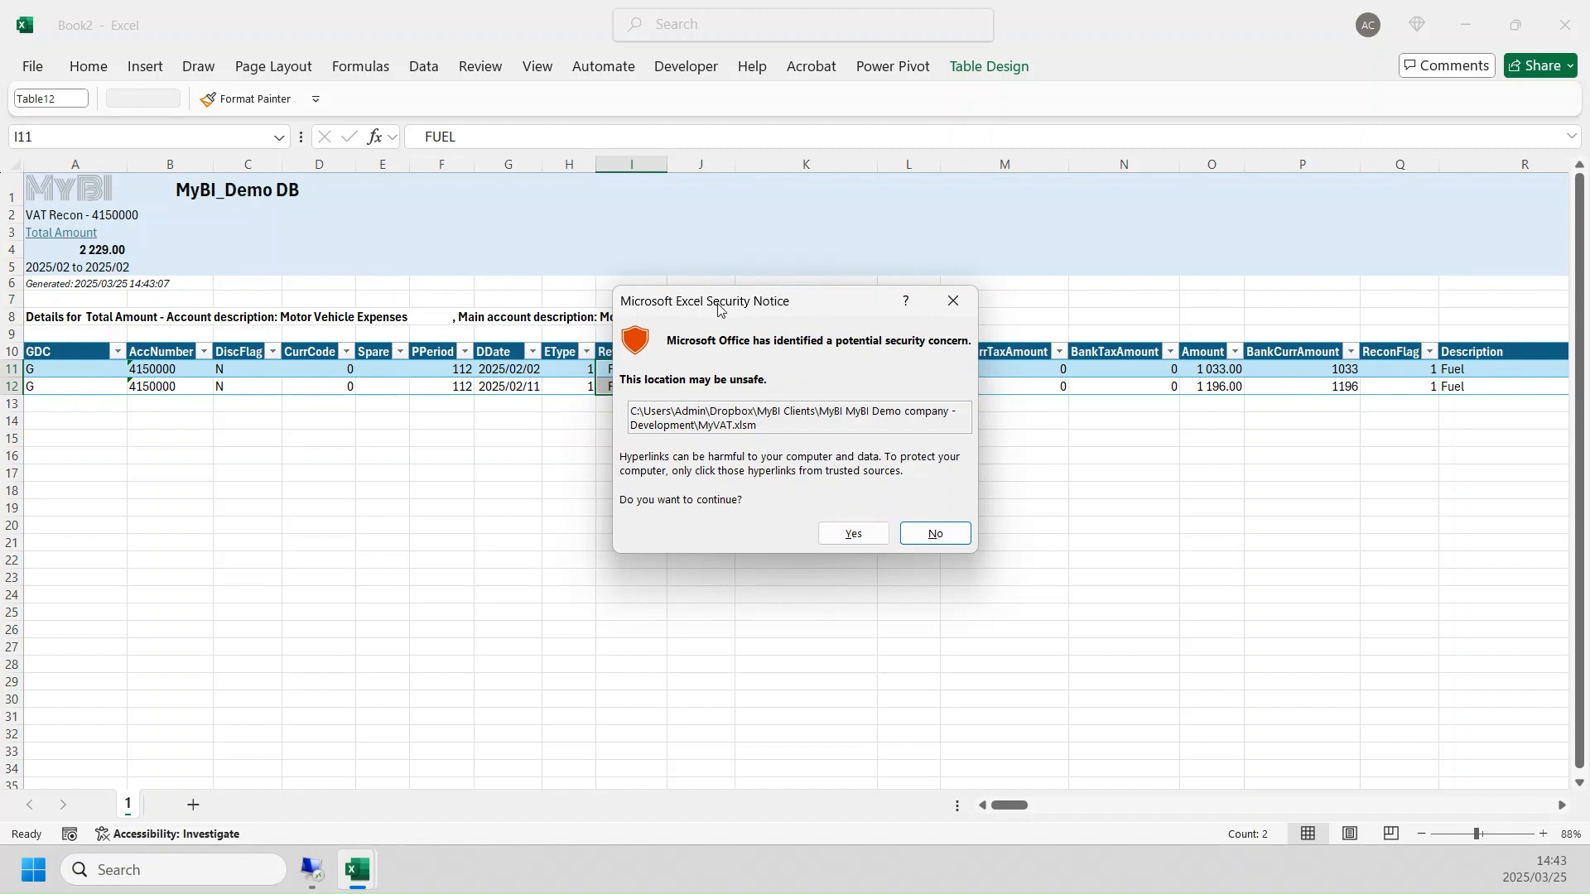
left_click(843, 536)
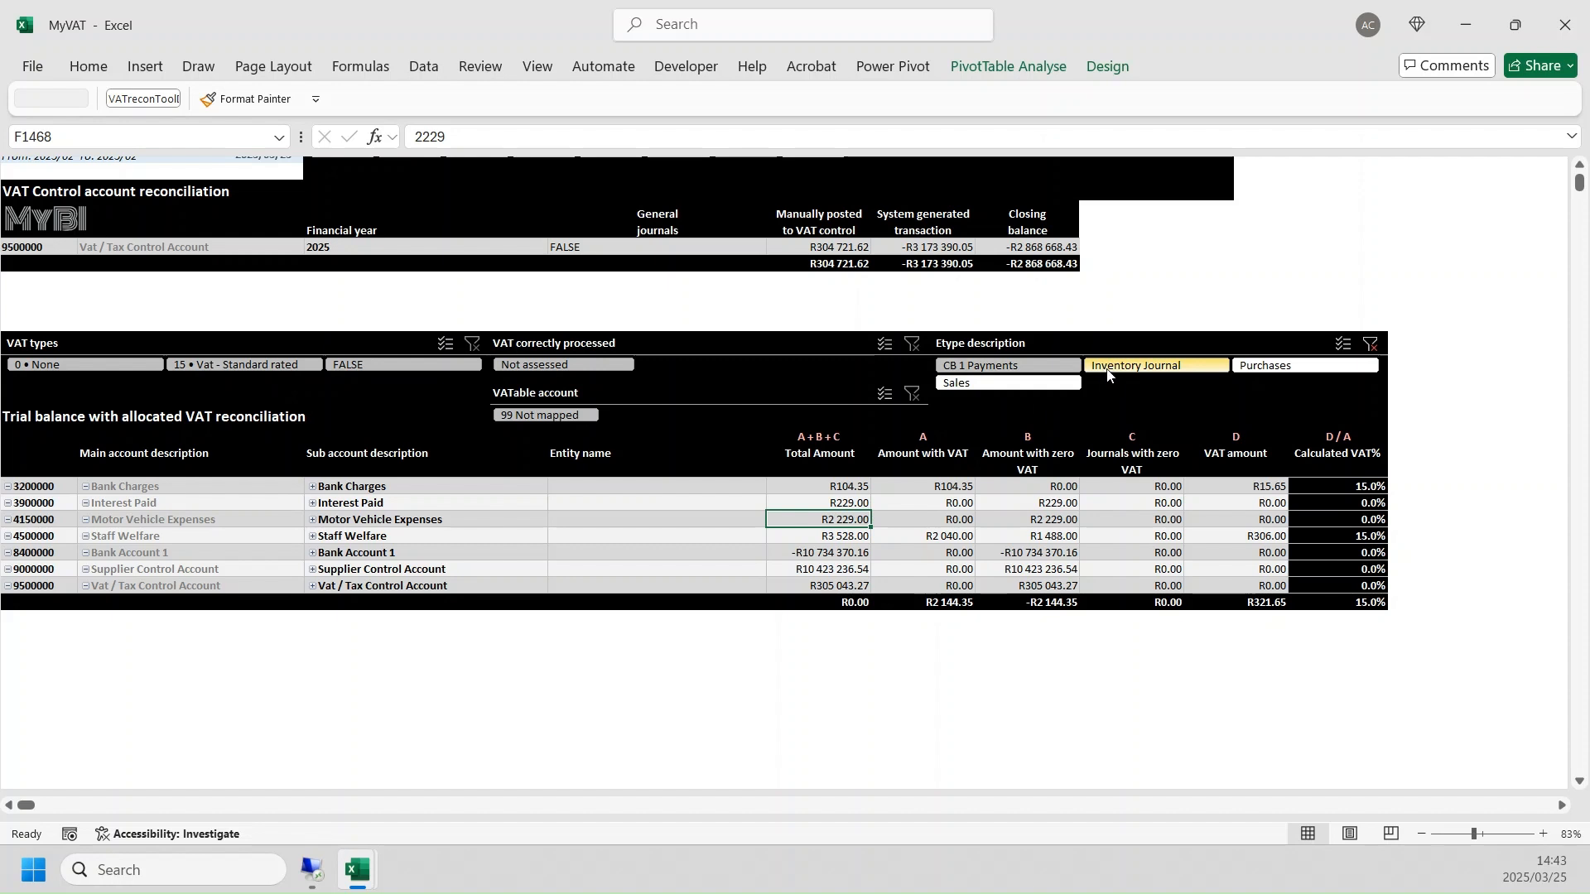
- Filter the trial balance to the Sales entry type and examine the Sales and Vat / Tax Control Account lines
left_click(1057, 385)
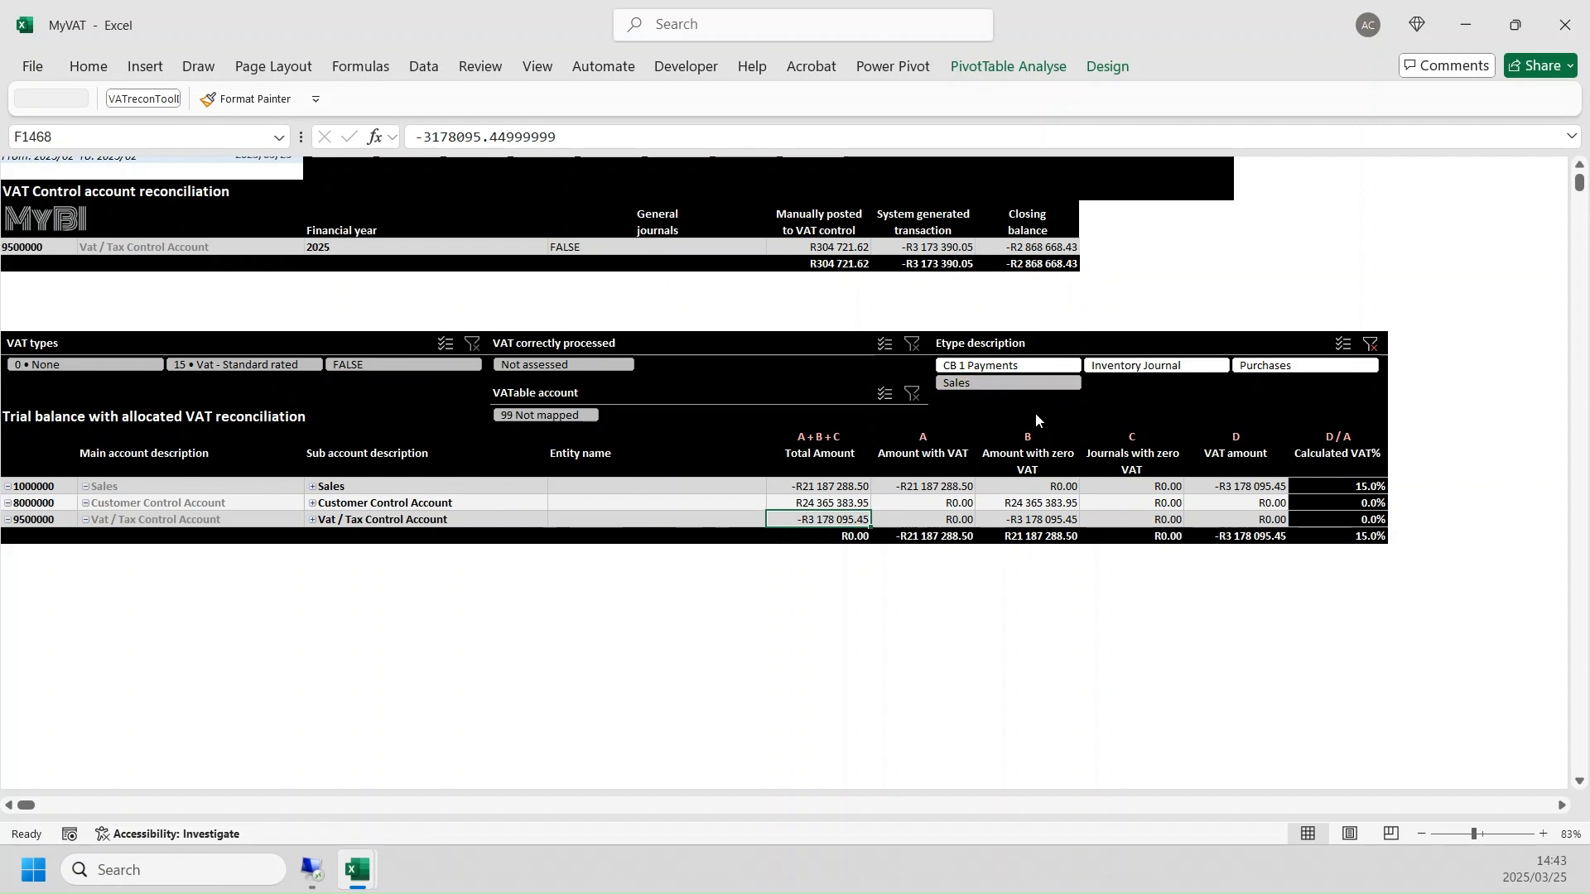
left_click(376, 486)
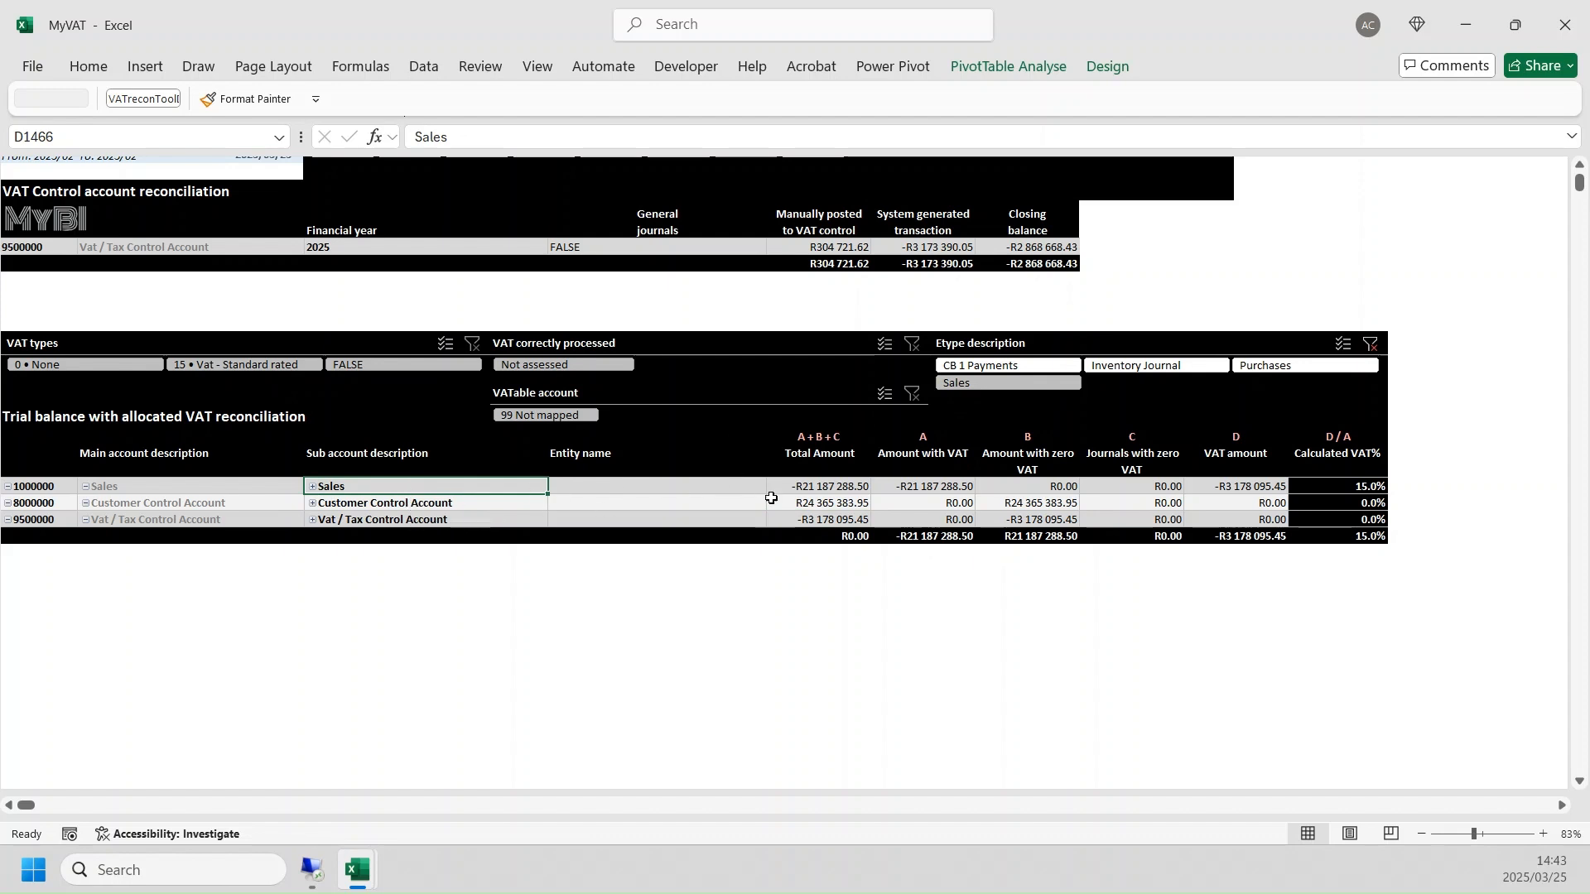
left_click(426, 520)
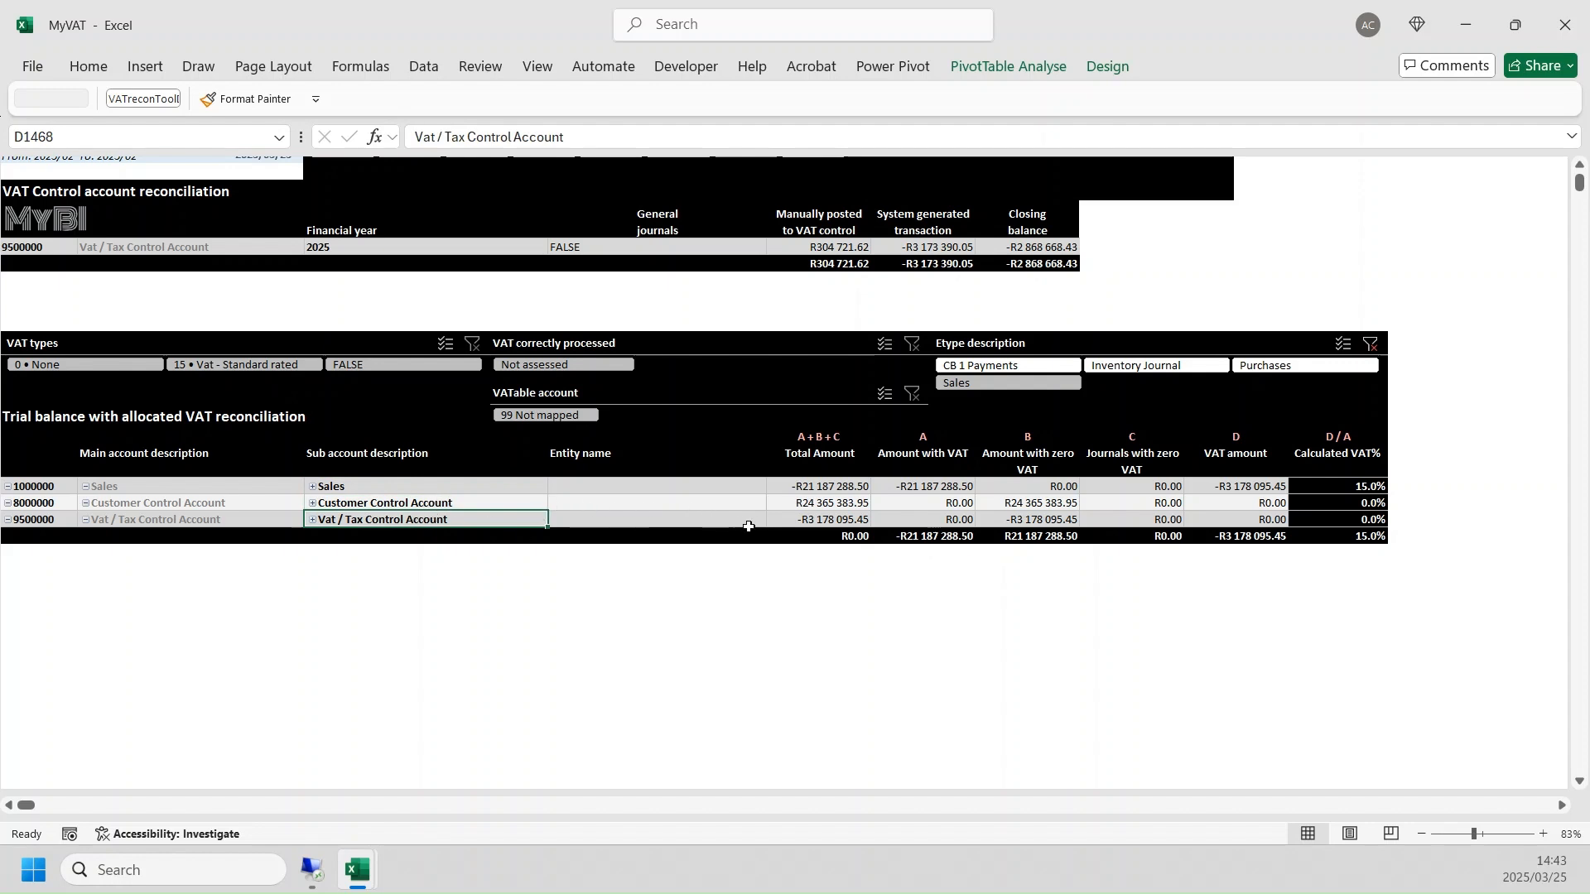
- Filter the trial balance to Purchases, check the overall Total Amount, and reselect the entry types from CB 1 Payments to Sales
left_click(1286, 369)
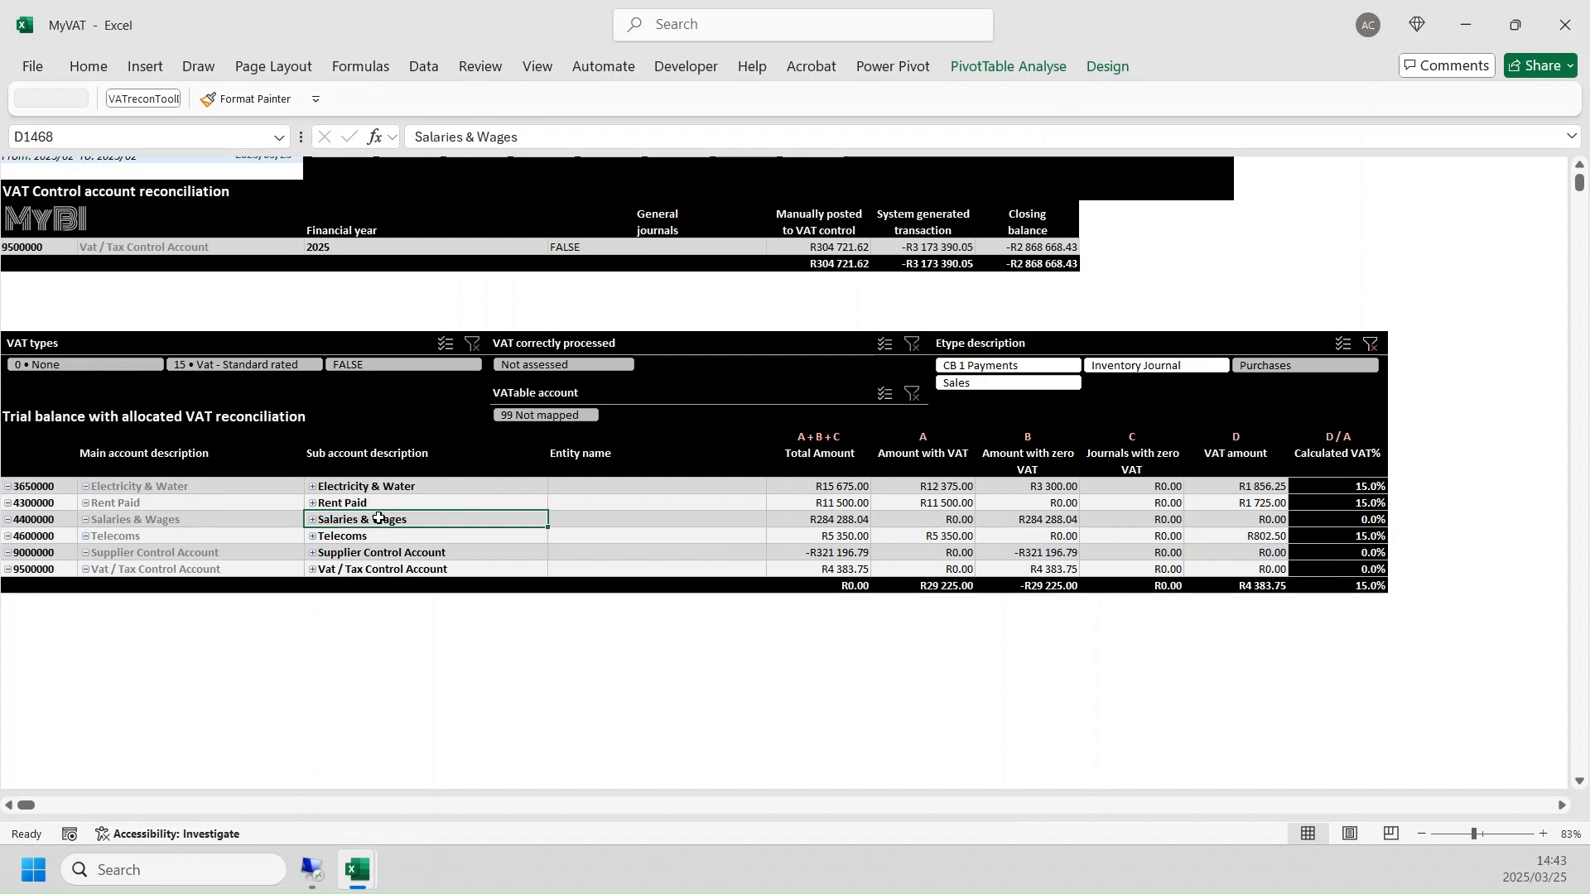
left_click(826, 585)
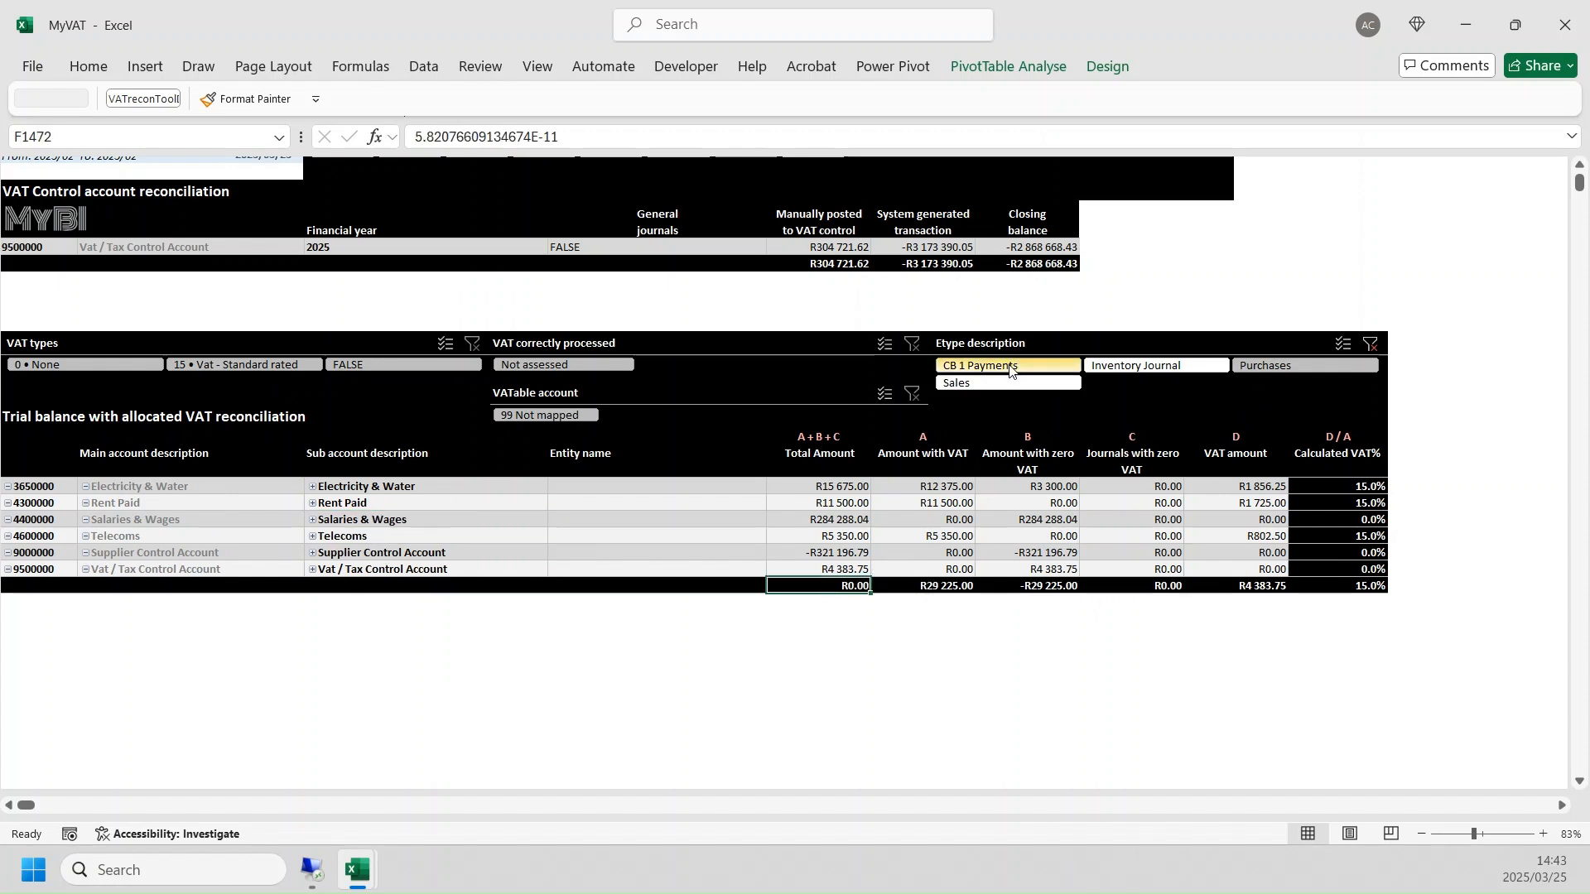
left_click_drag(1010, 370, 1014, 388)
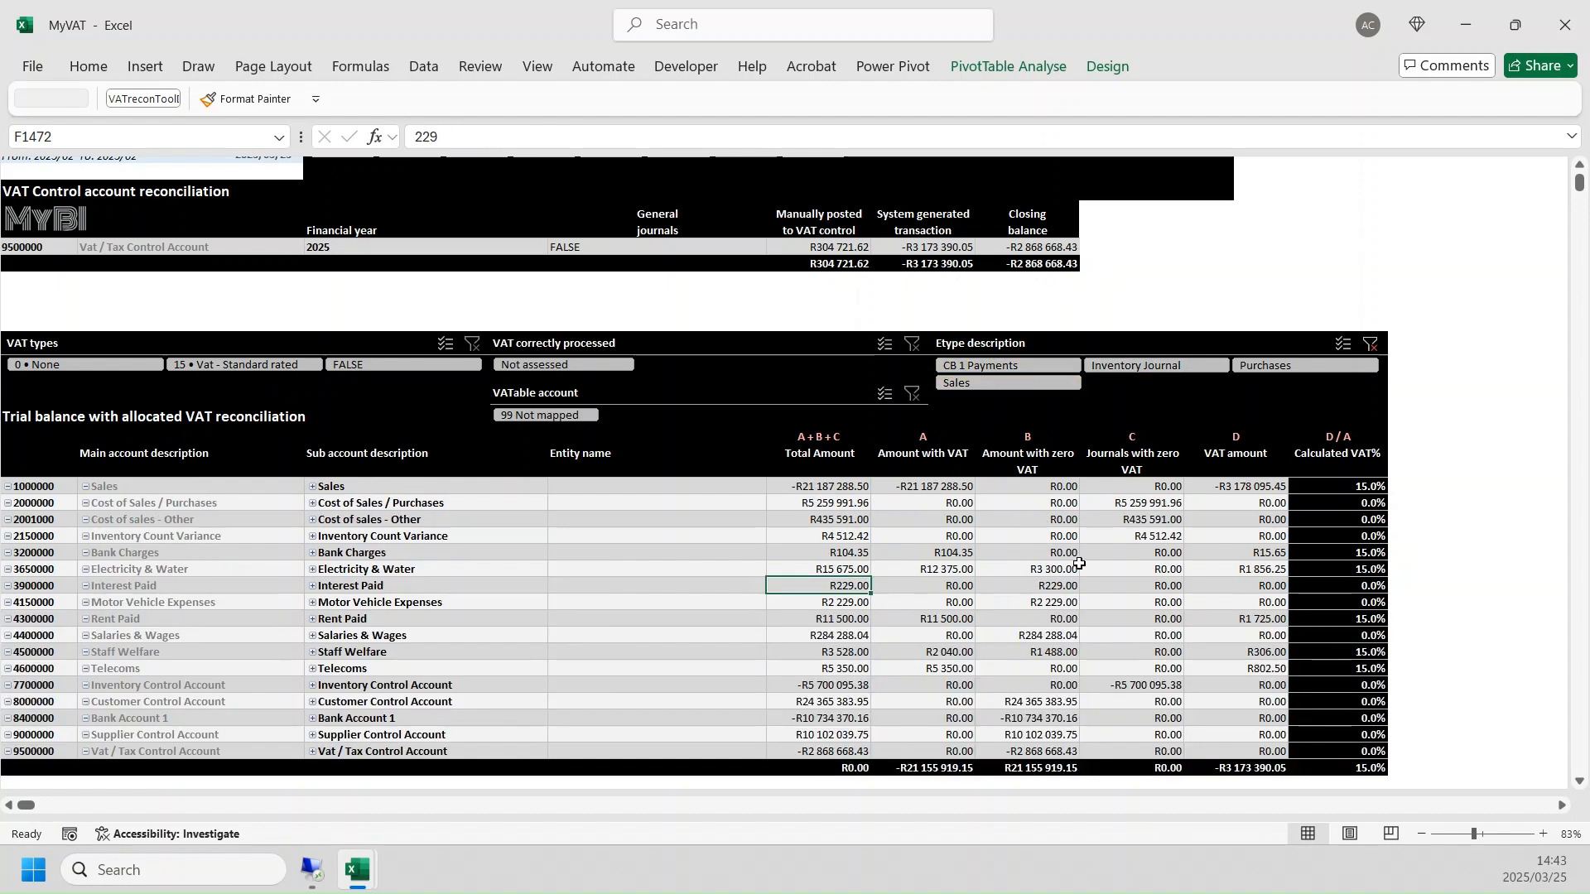
- Set the report period from 1900/ to 2025/01 and clear the Etype description filter
scroll(1079, 563, "up", 1)
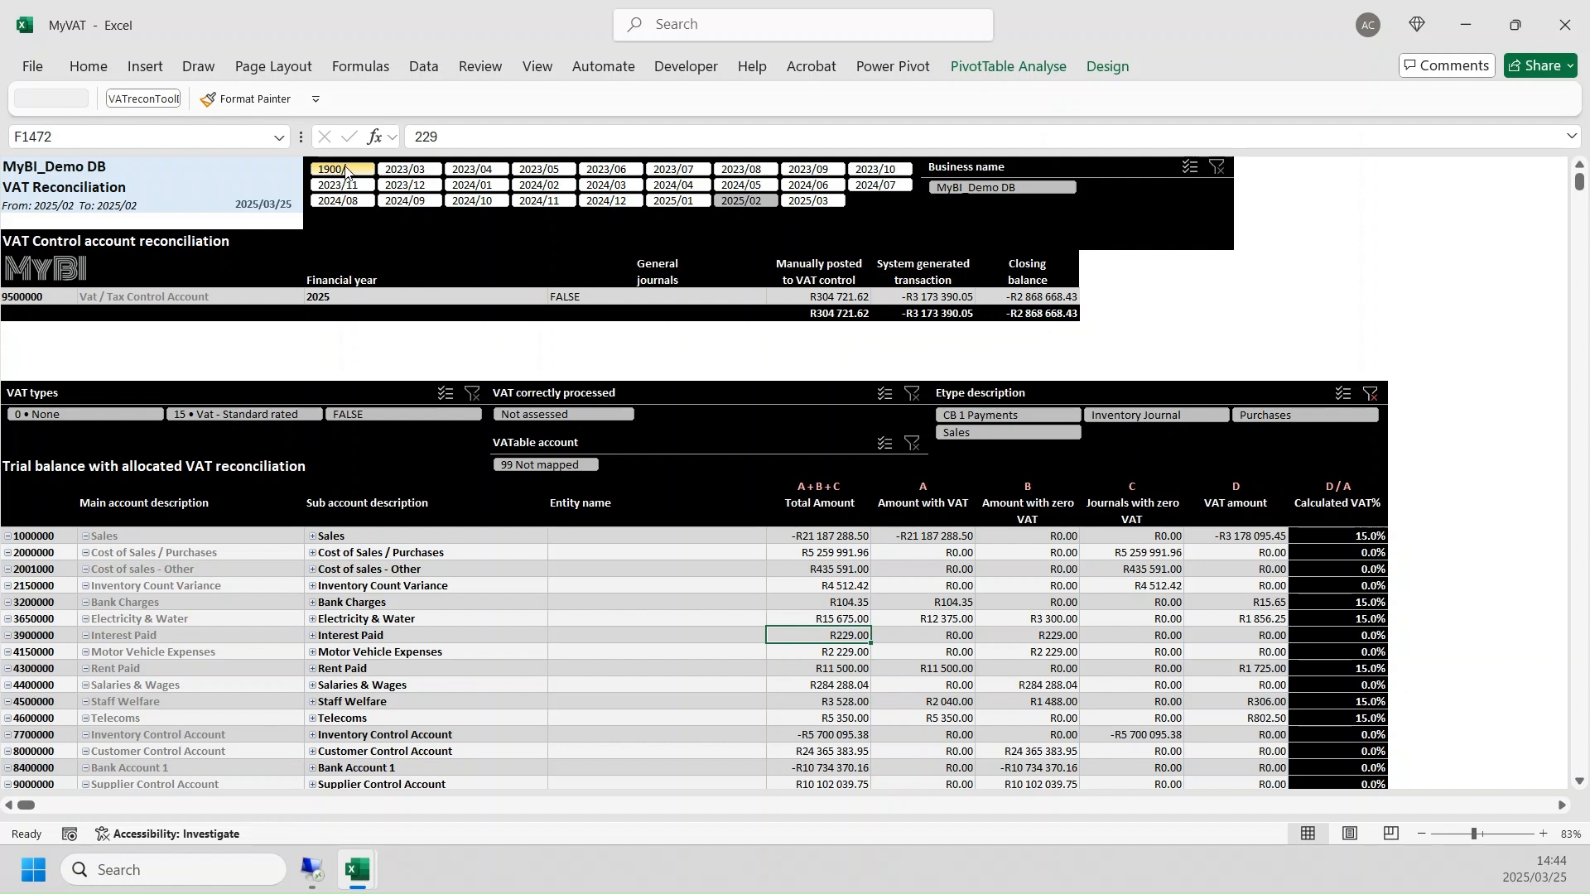
left_click_drag(345, 170, 678, 207)
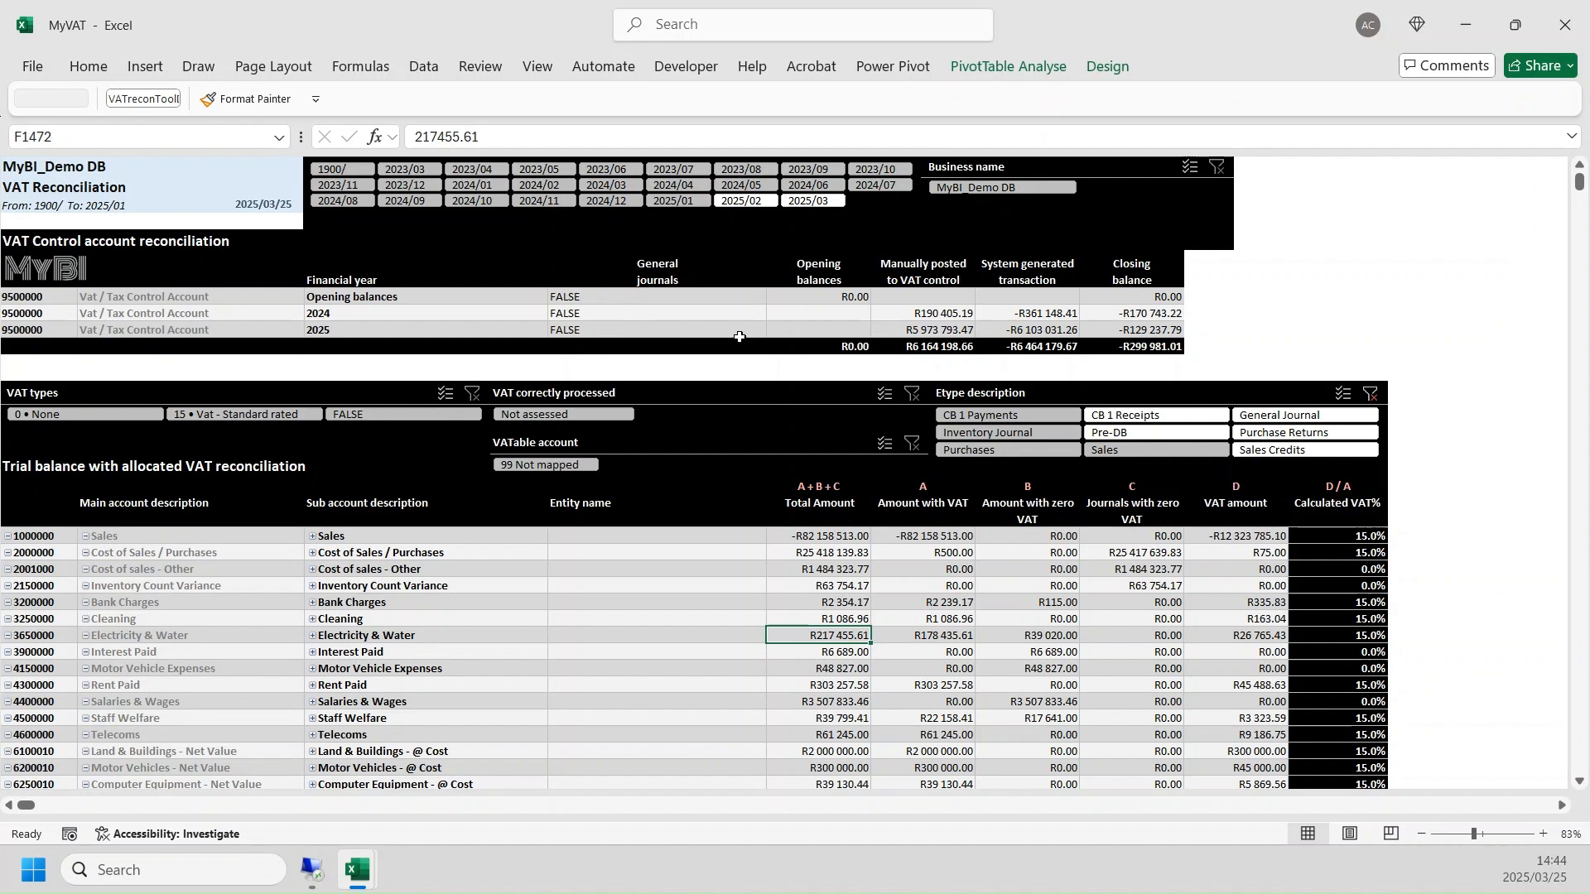
left_click(1369, 394)
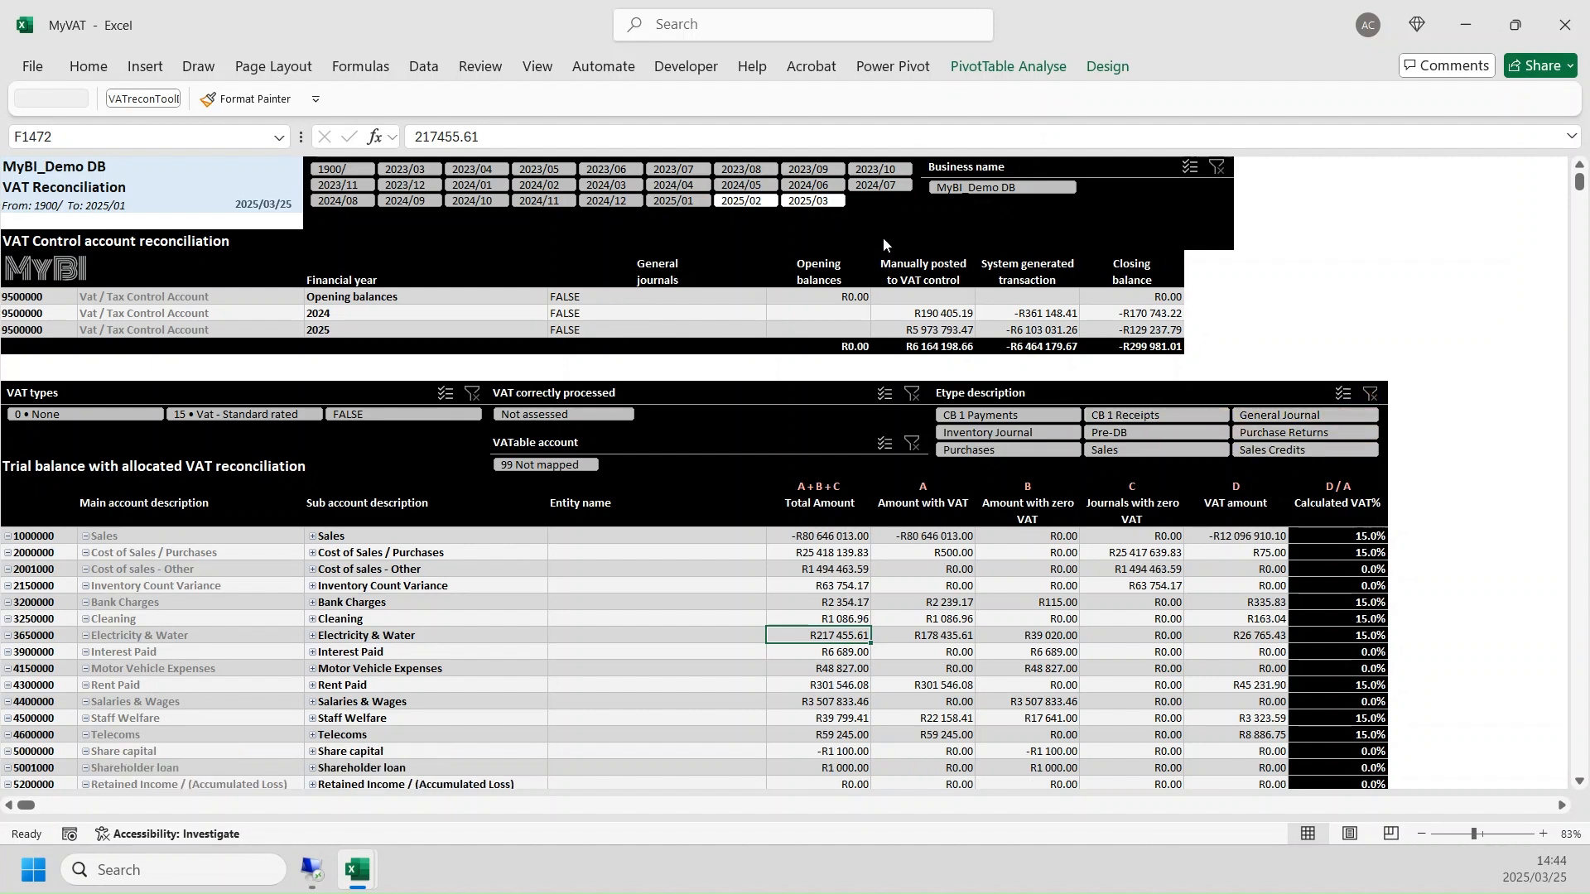
- Compare the VAT control account reconciliation of periods 2024/11 and 2024/12, ending on 2024/11
left_click(533, 202)
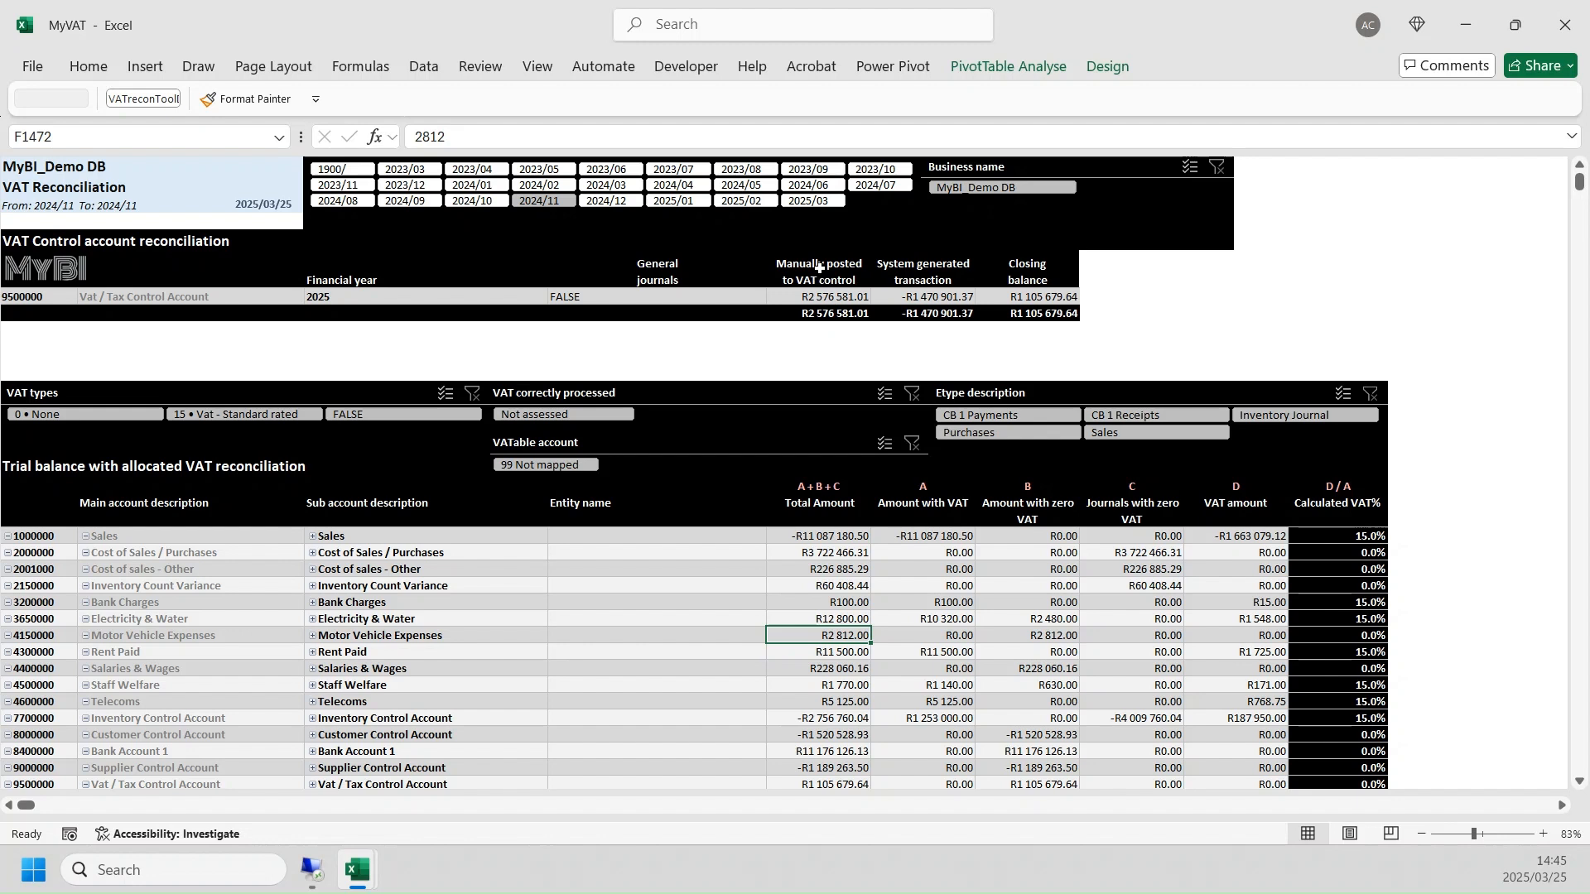
left_click(610, 200)
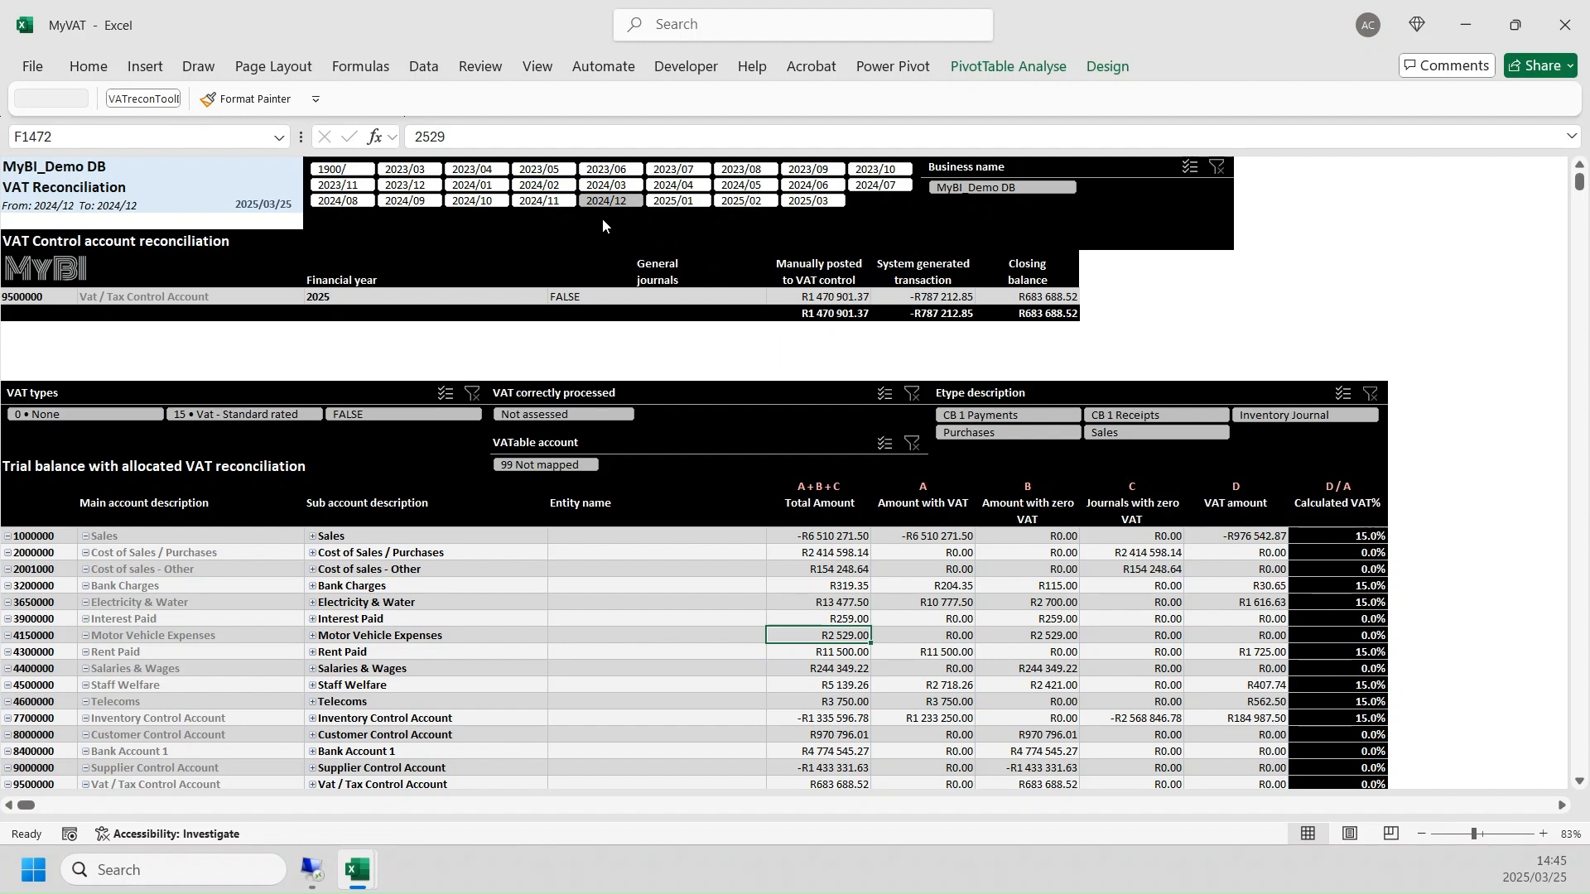
left_click(543, 202)
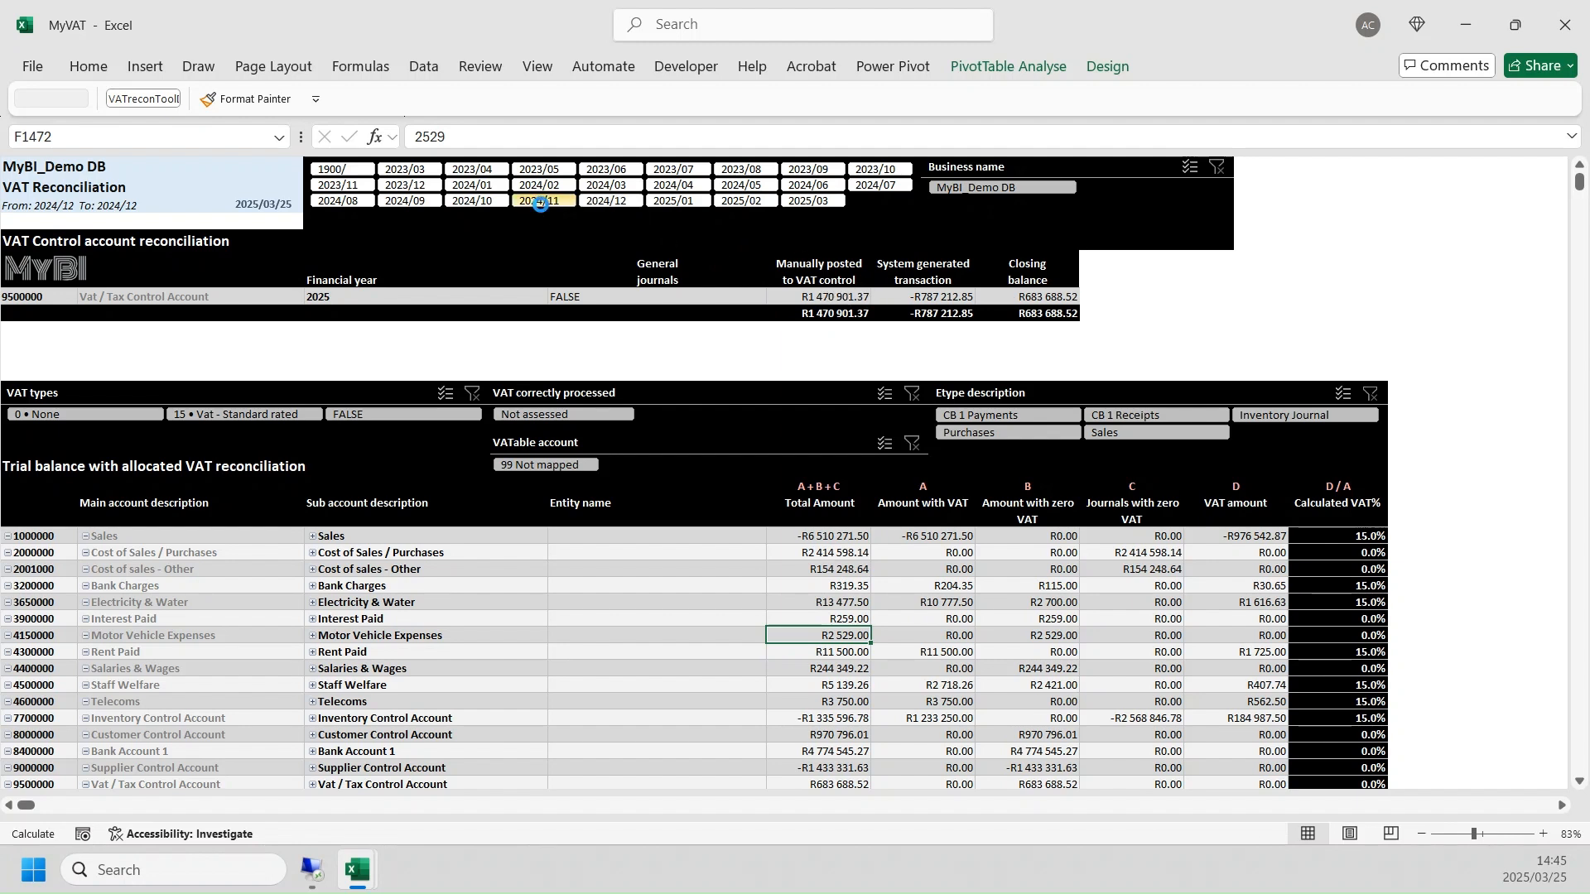
- Drill into the 2024/11 system generated transaction total, review the Refrence filter values, and sum the Amount column
double_click(937, 317)
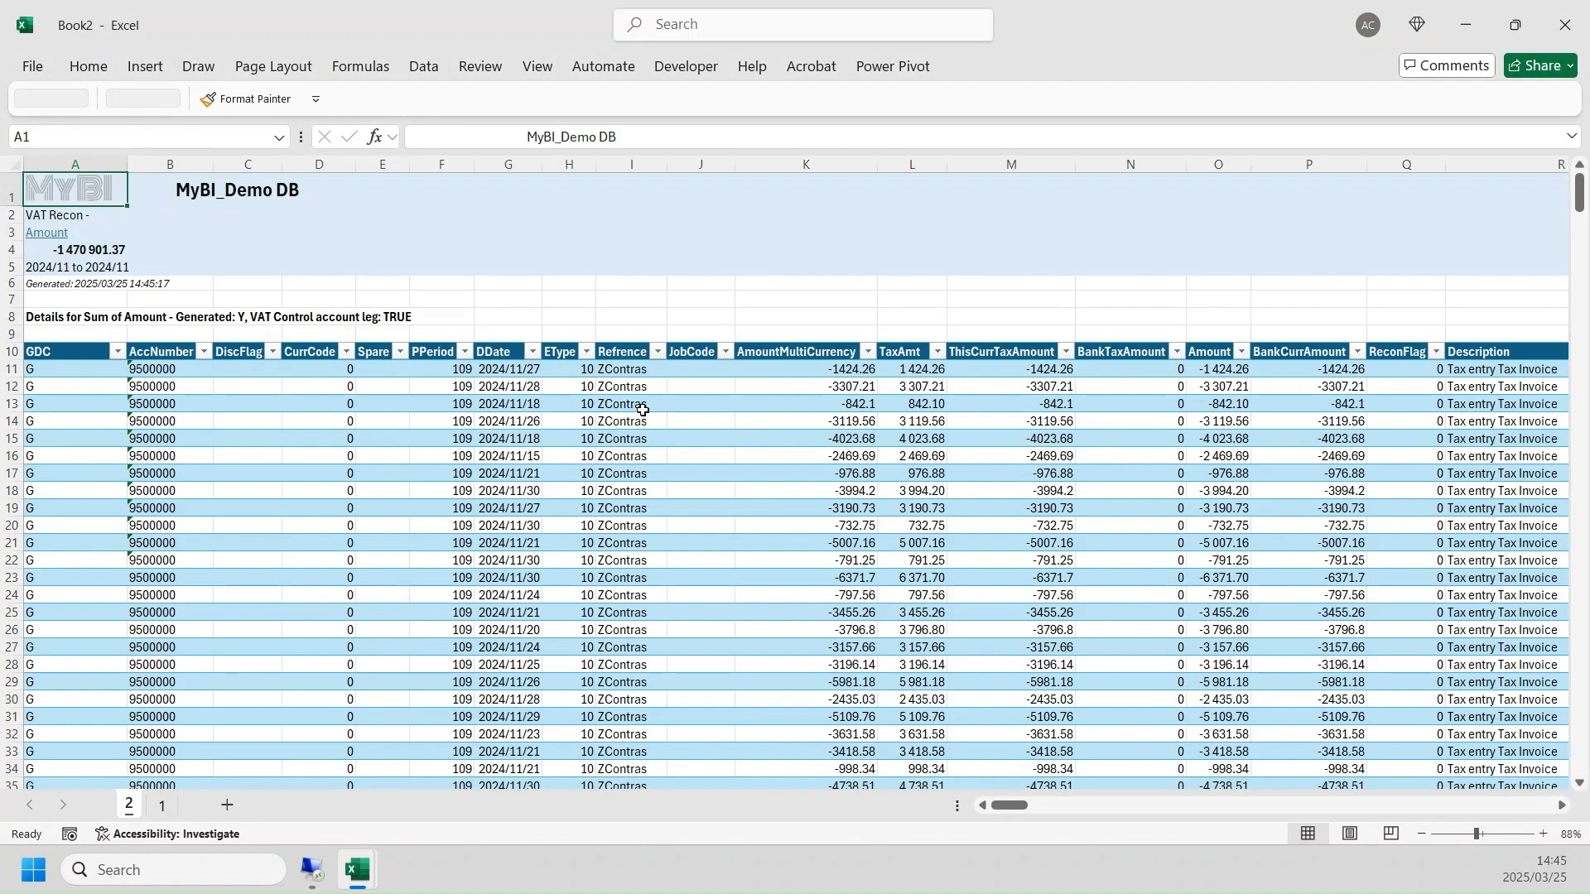
left_click(657, 352)
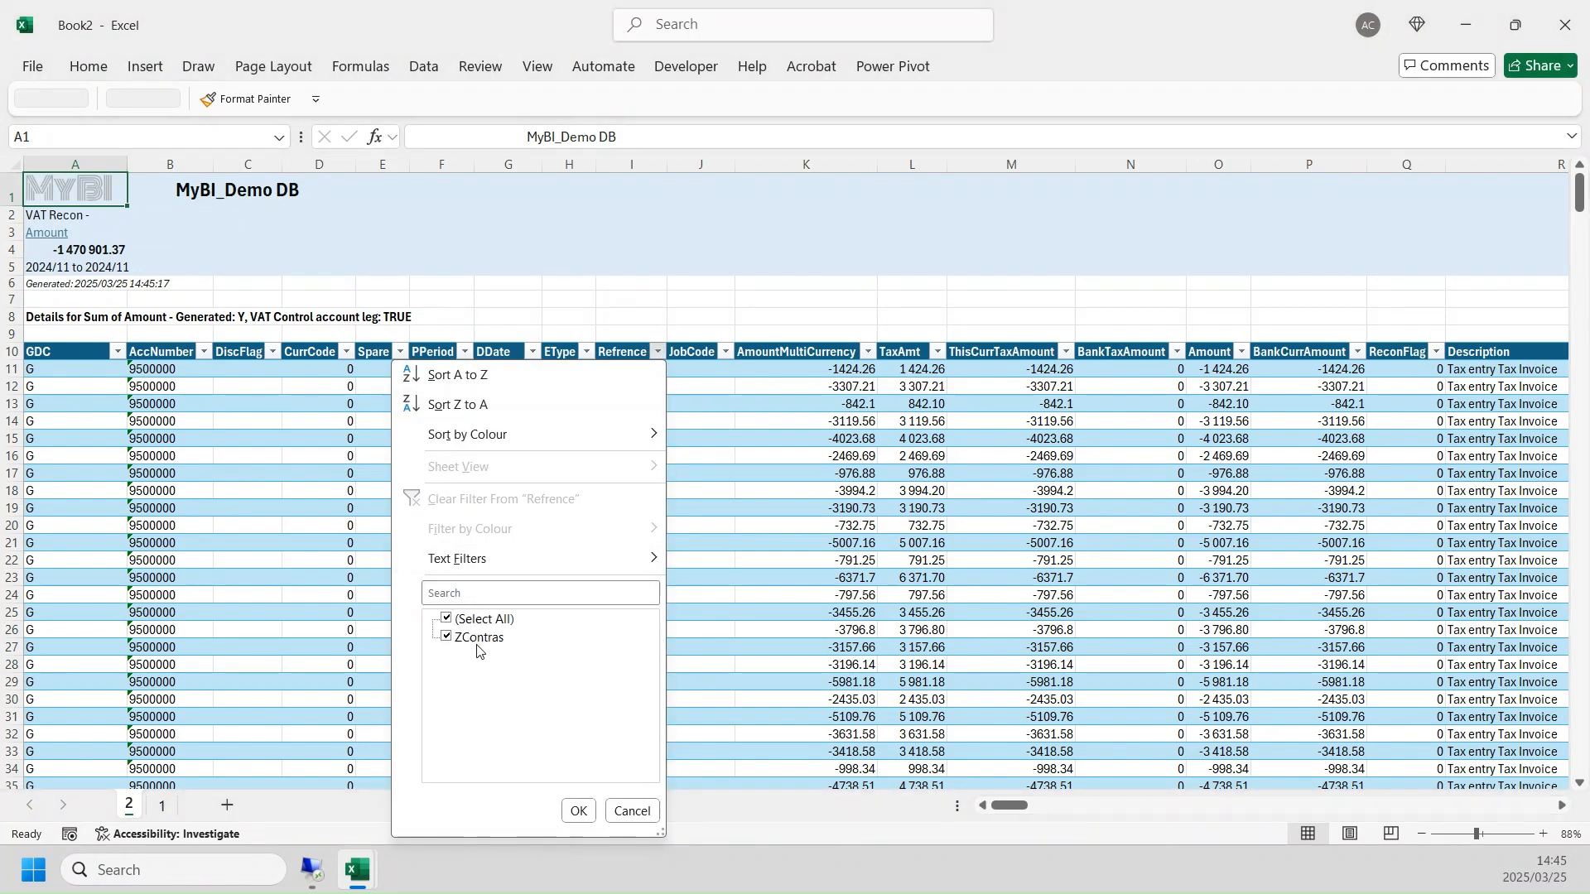
left_click(633, 816)
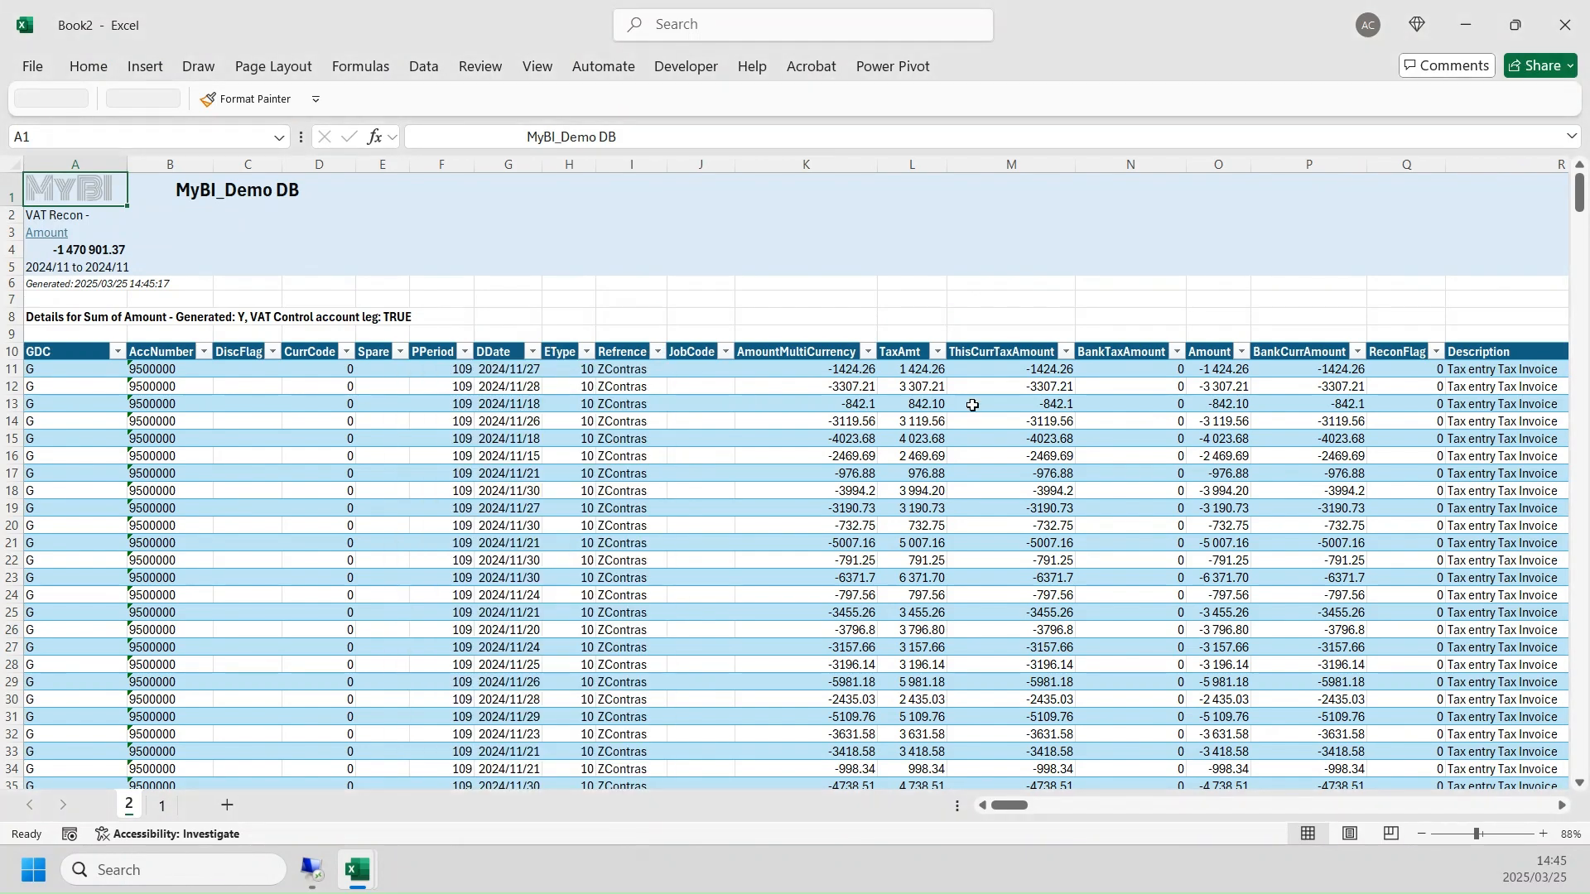
left_click(1221, 341)
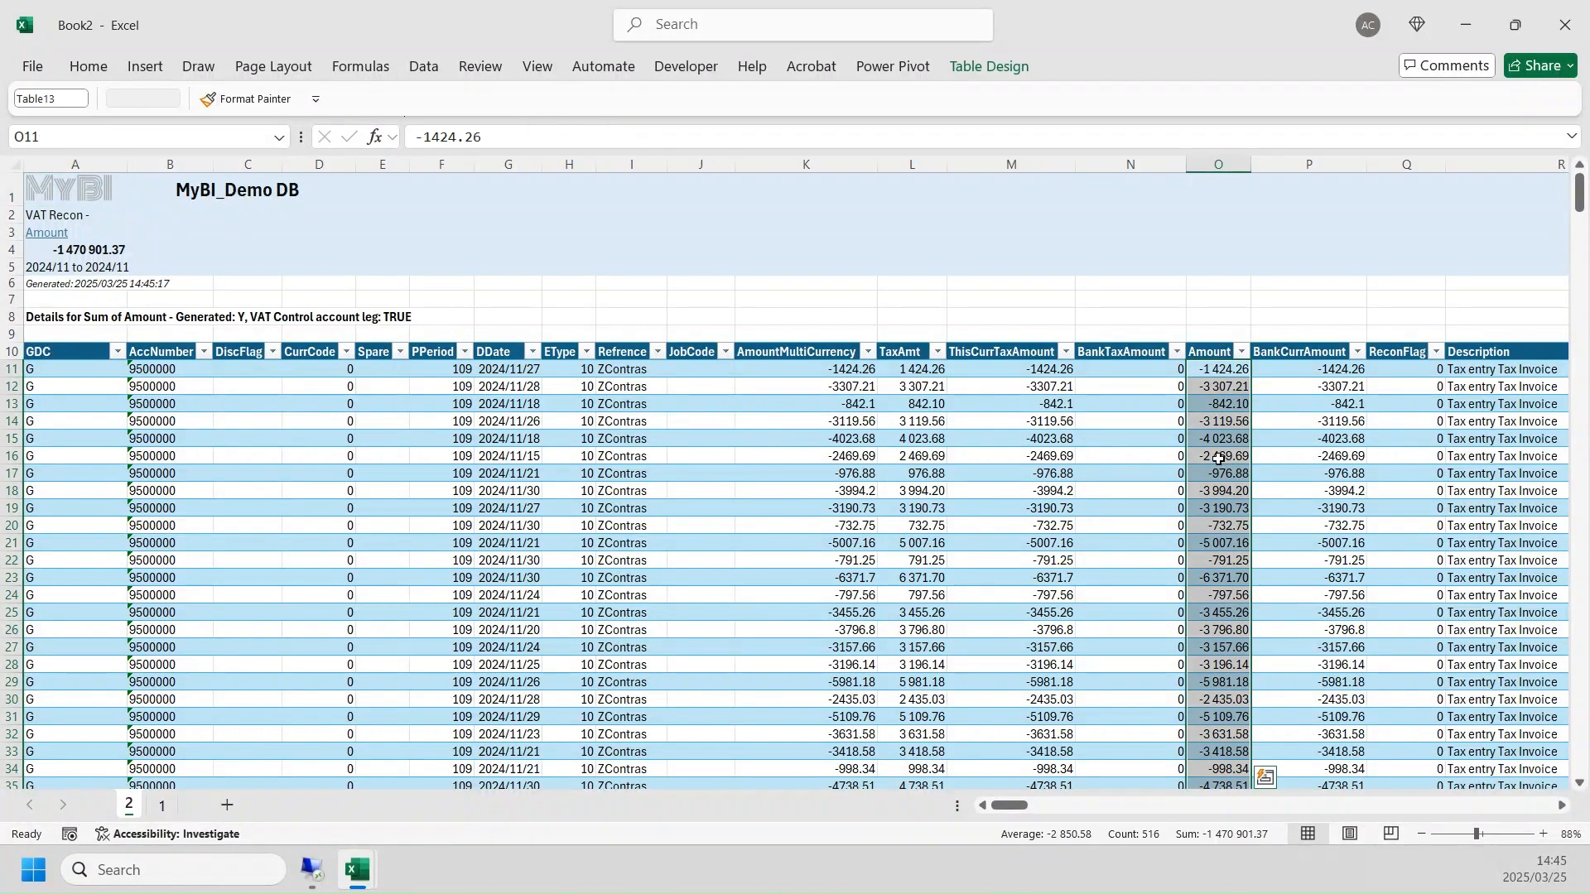
left_click(1210, 837)
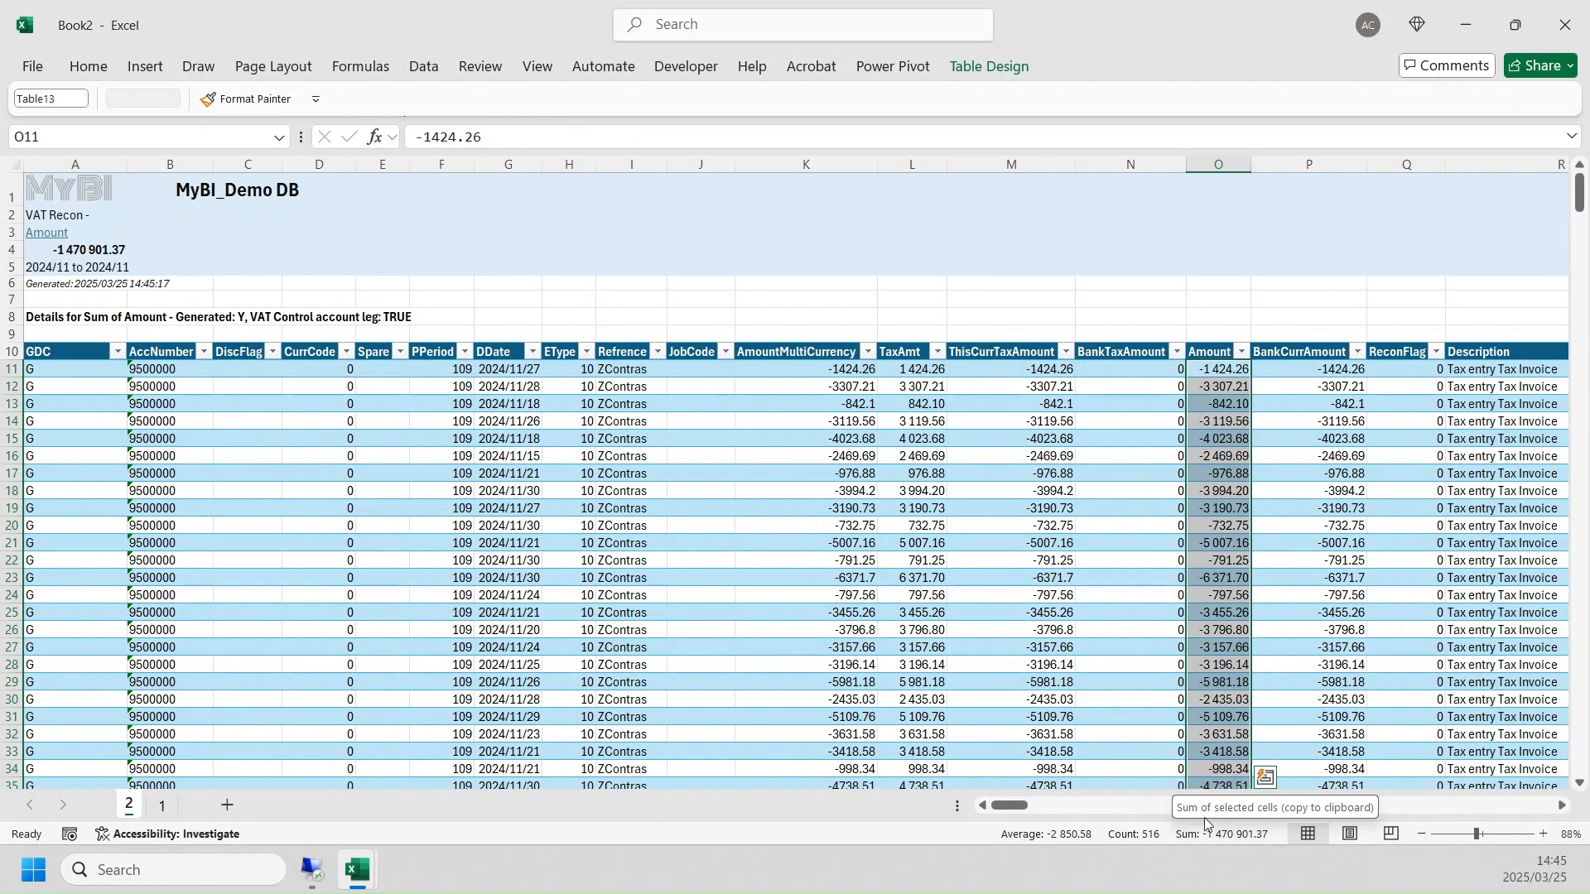
- Return to the MyVAT report, filter the period to 2024/12, and drill into the total manually posted to VAT control
left_click(76, 203)
left_click(853, 534)
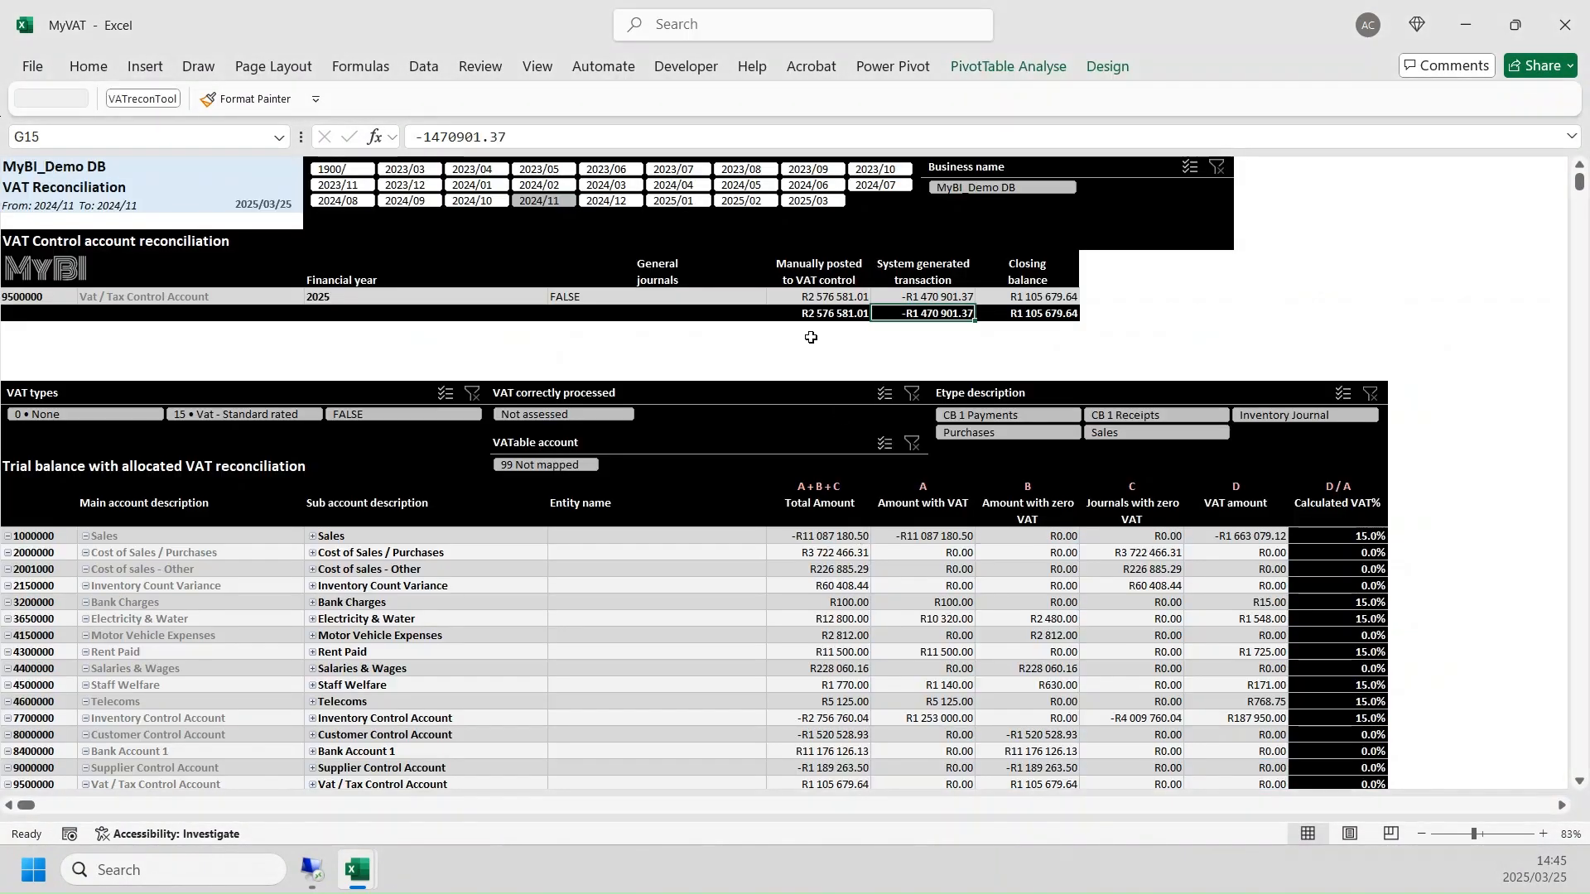
left_click(610, 200)
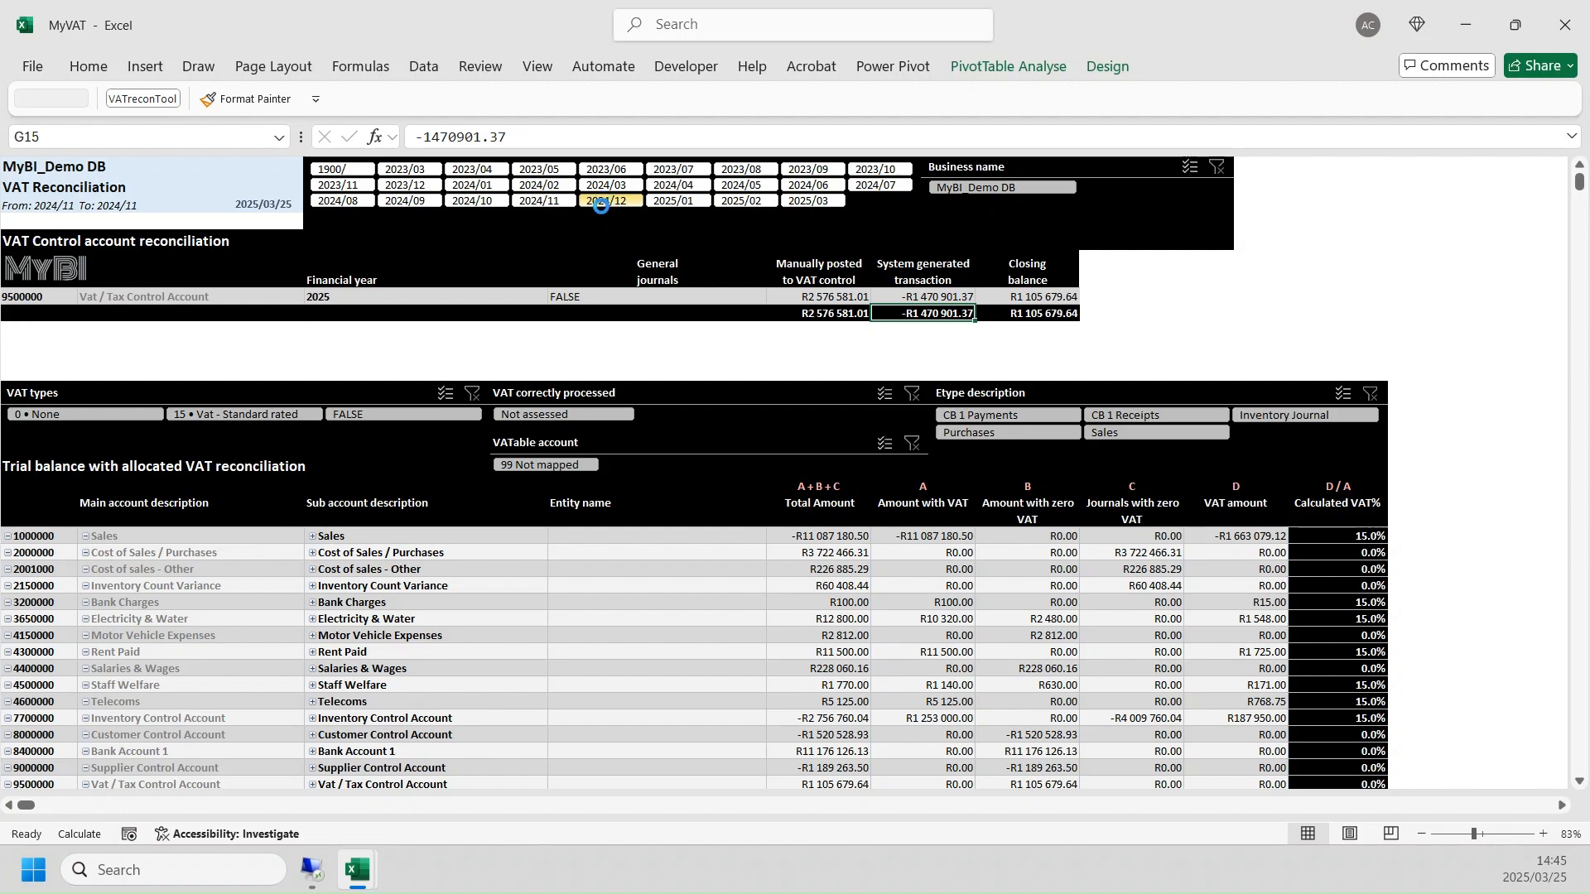
double_click(833, 315)
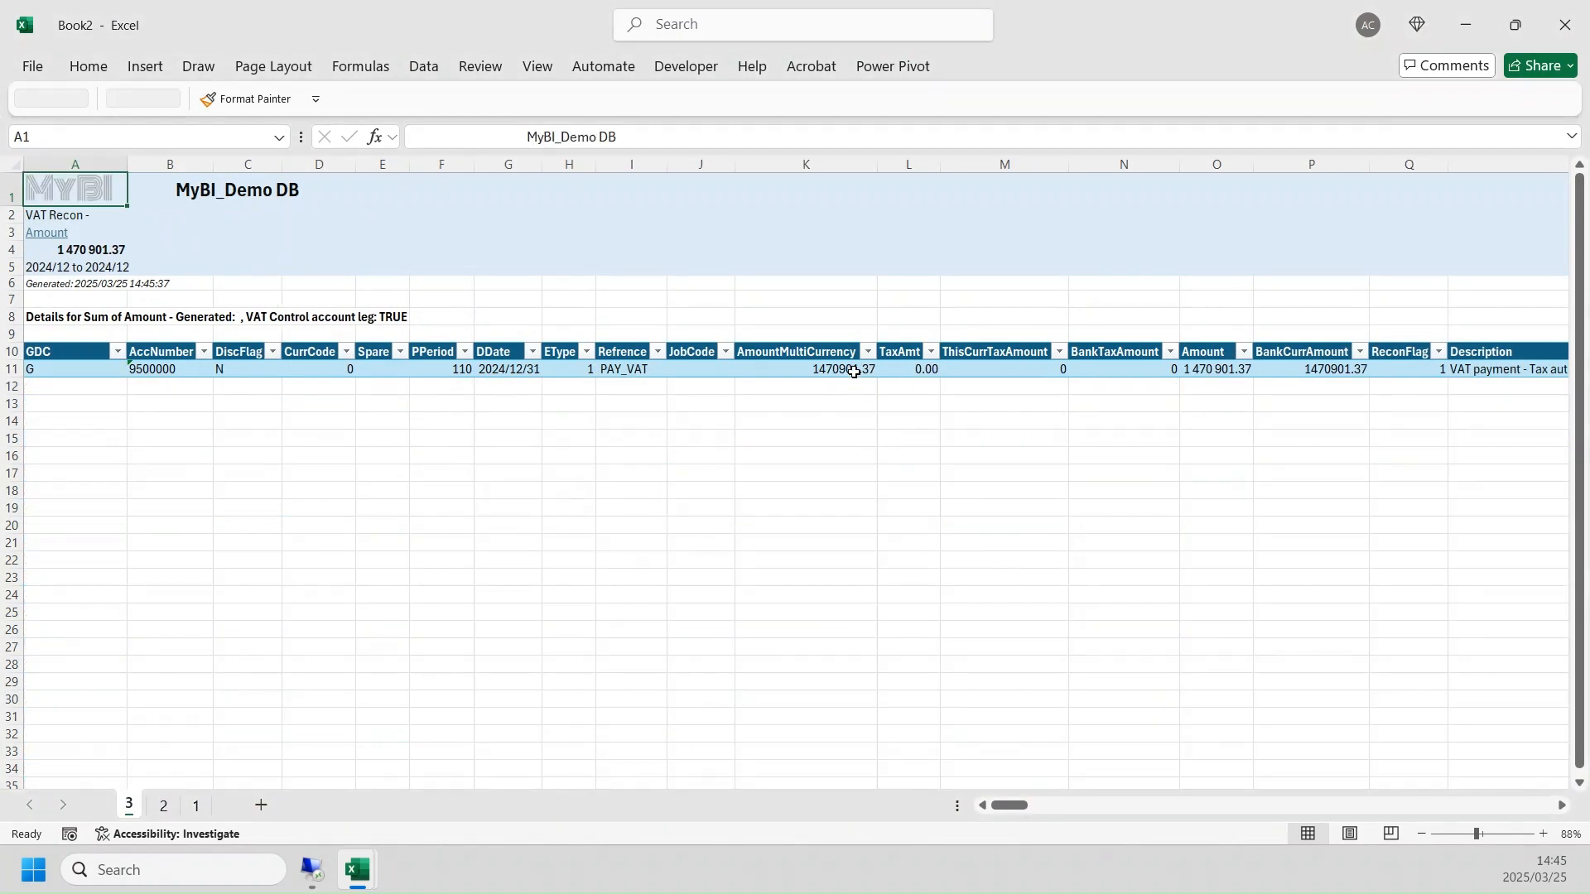
- Inspect the amount, Refrence and full Description of the manually posted 2024/12 VAT transaction
left_click(855, 369)
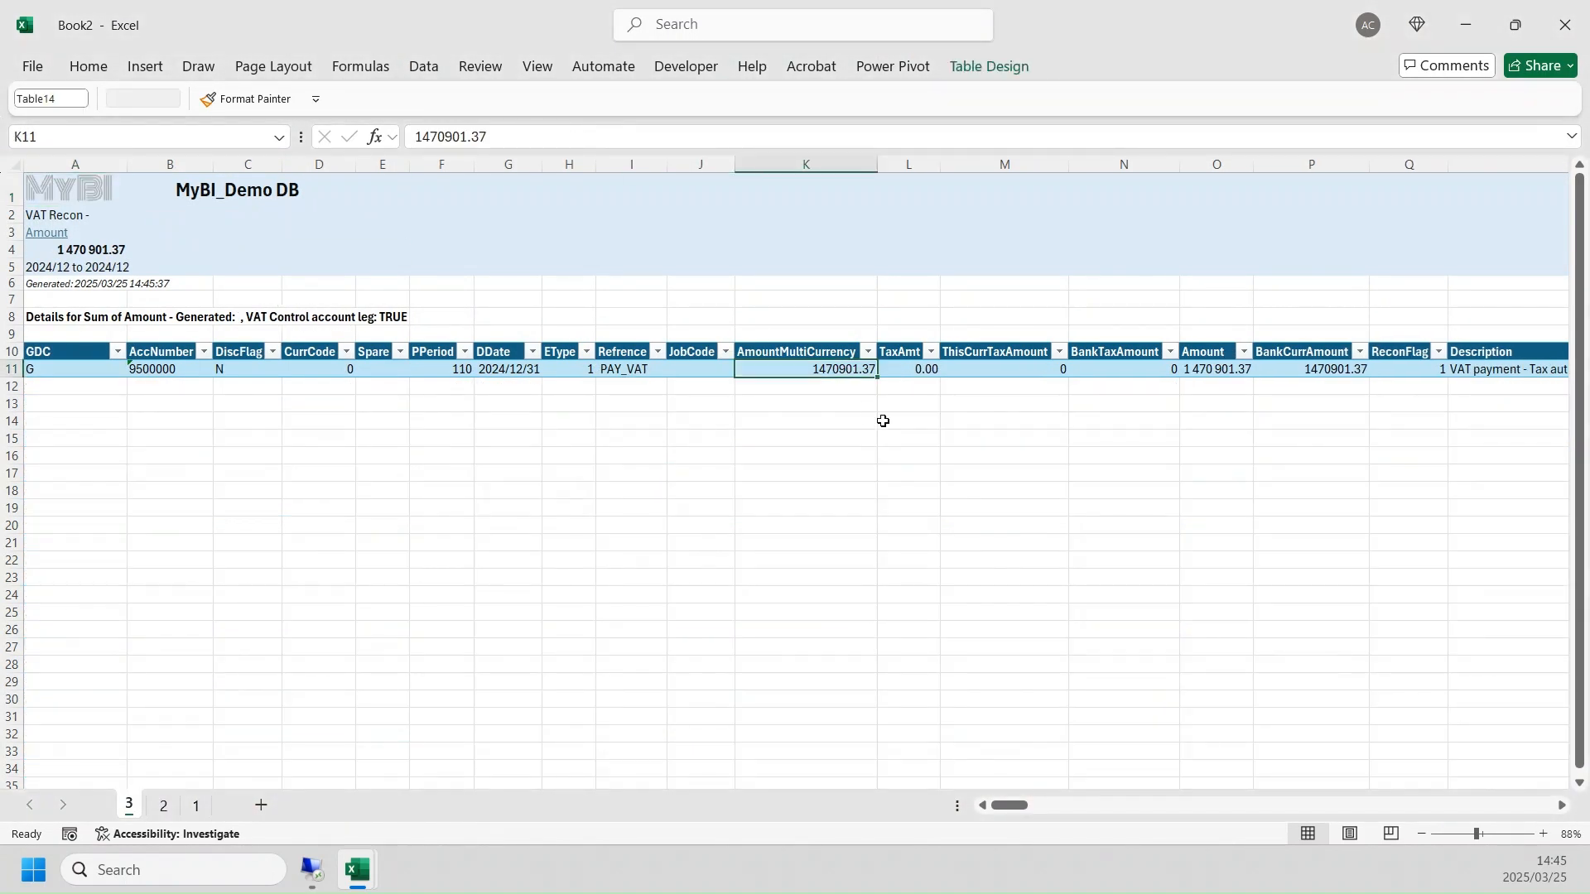
left_click(627, 368)
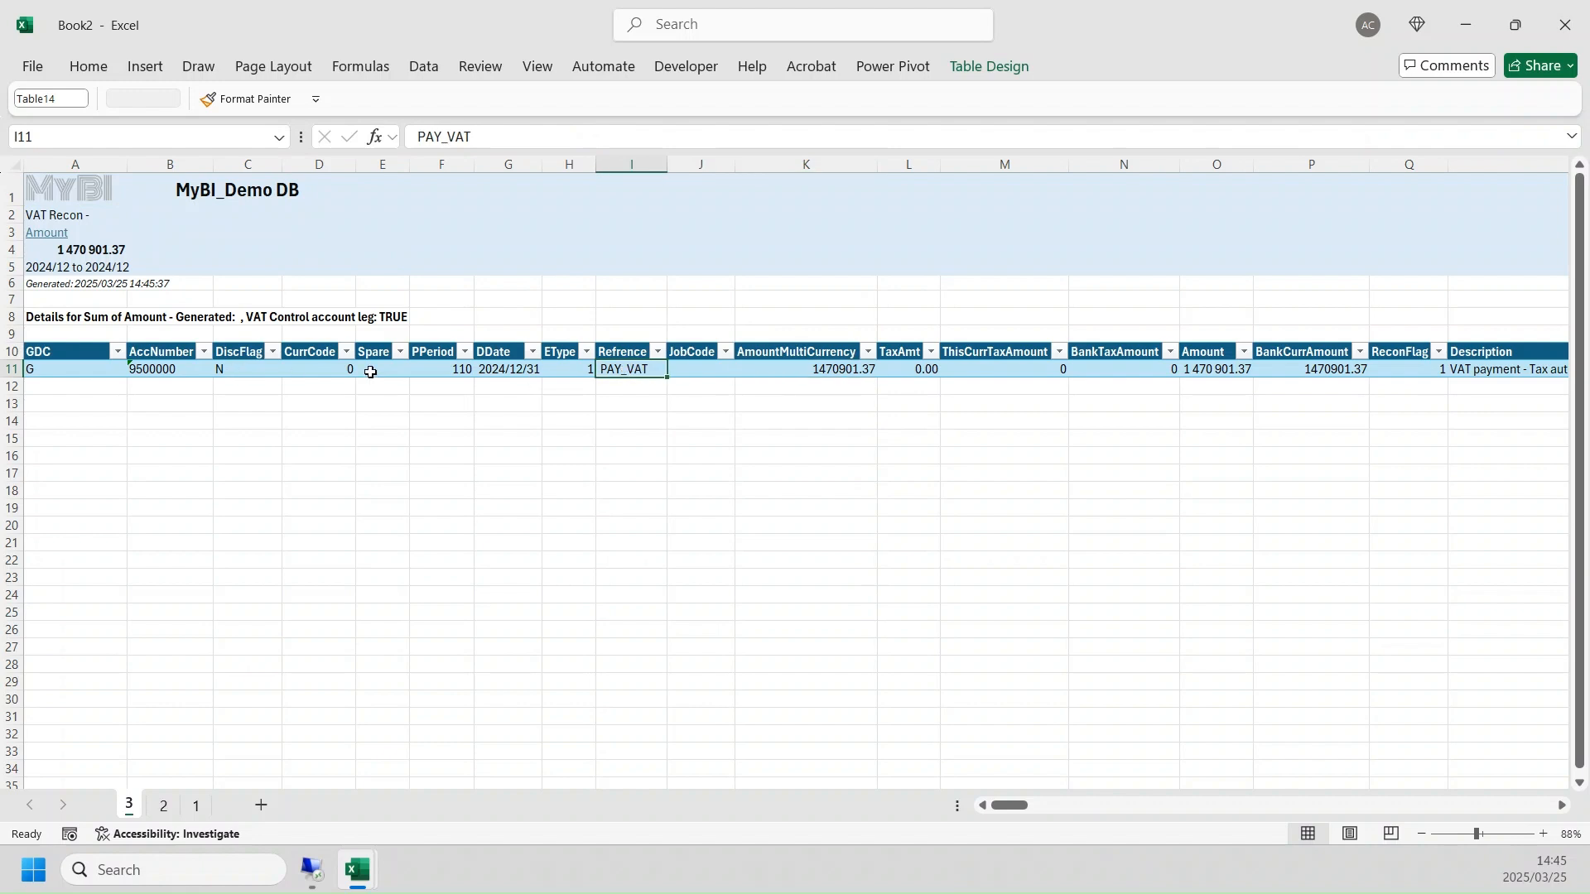
left_click(635, 353)
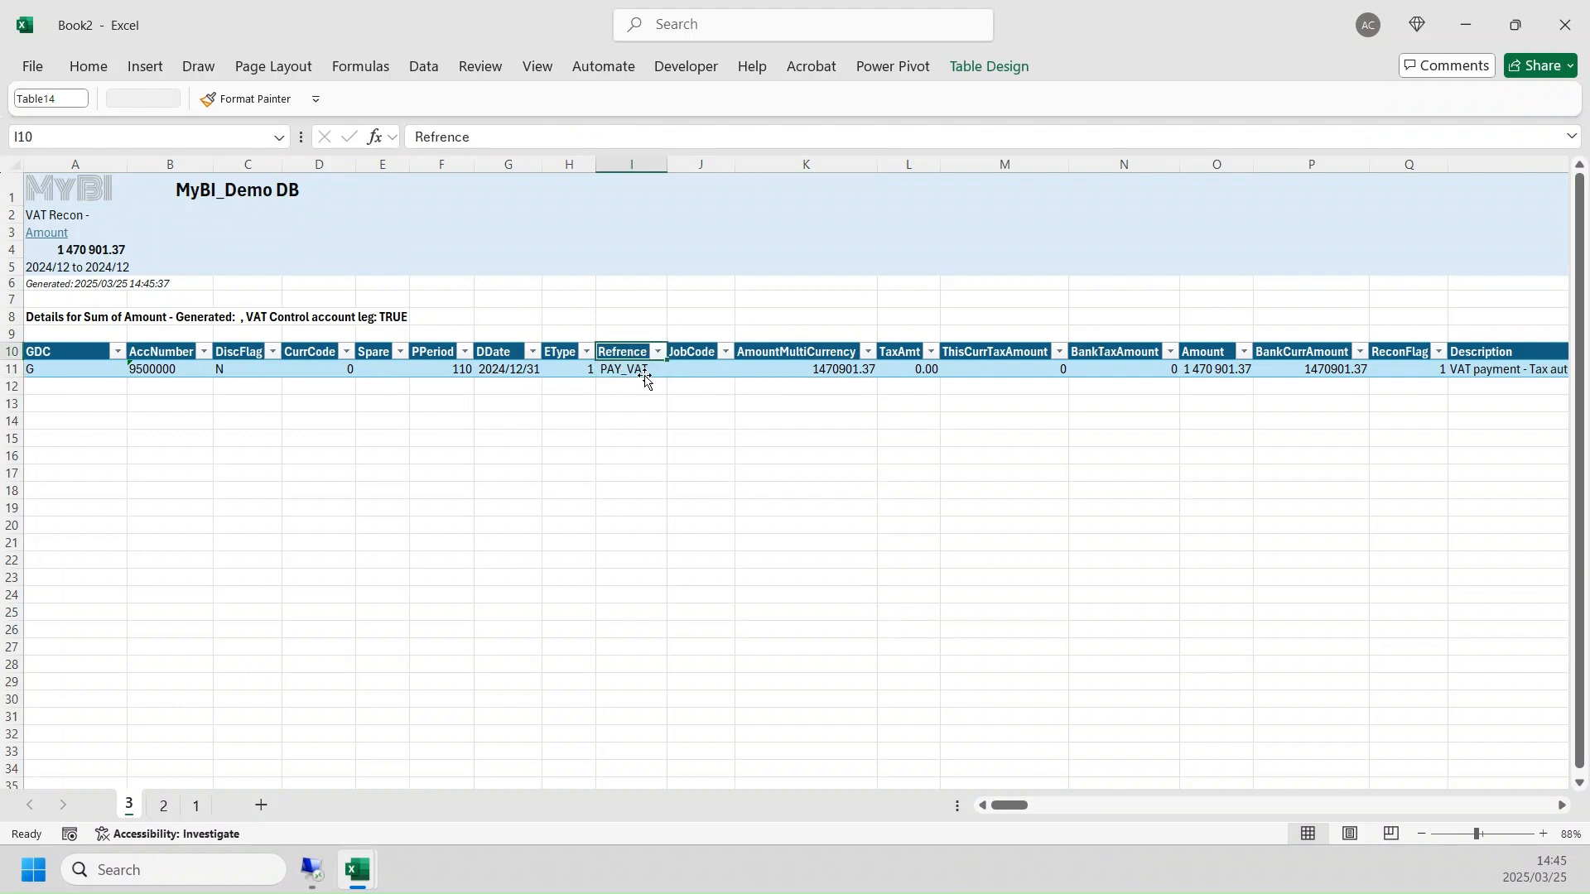
left_click(1476, 365)
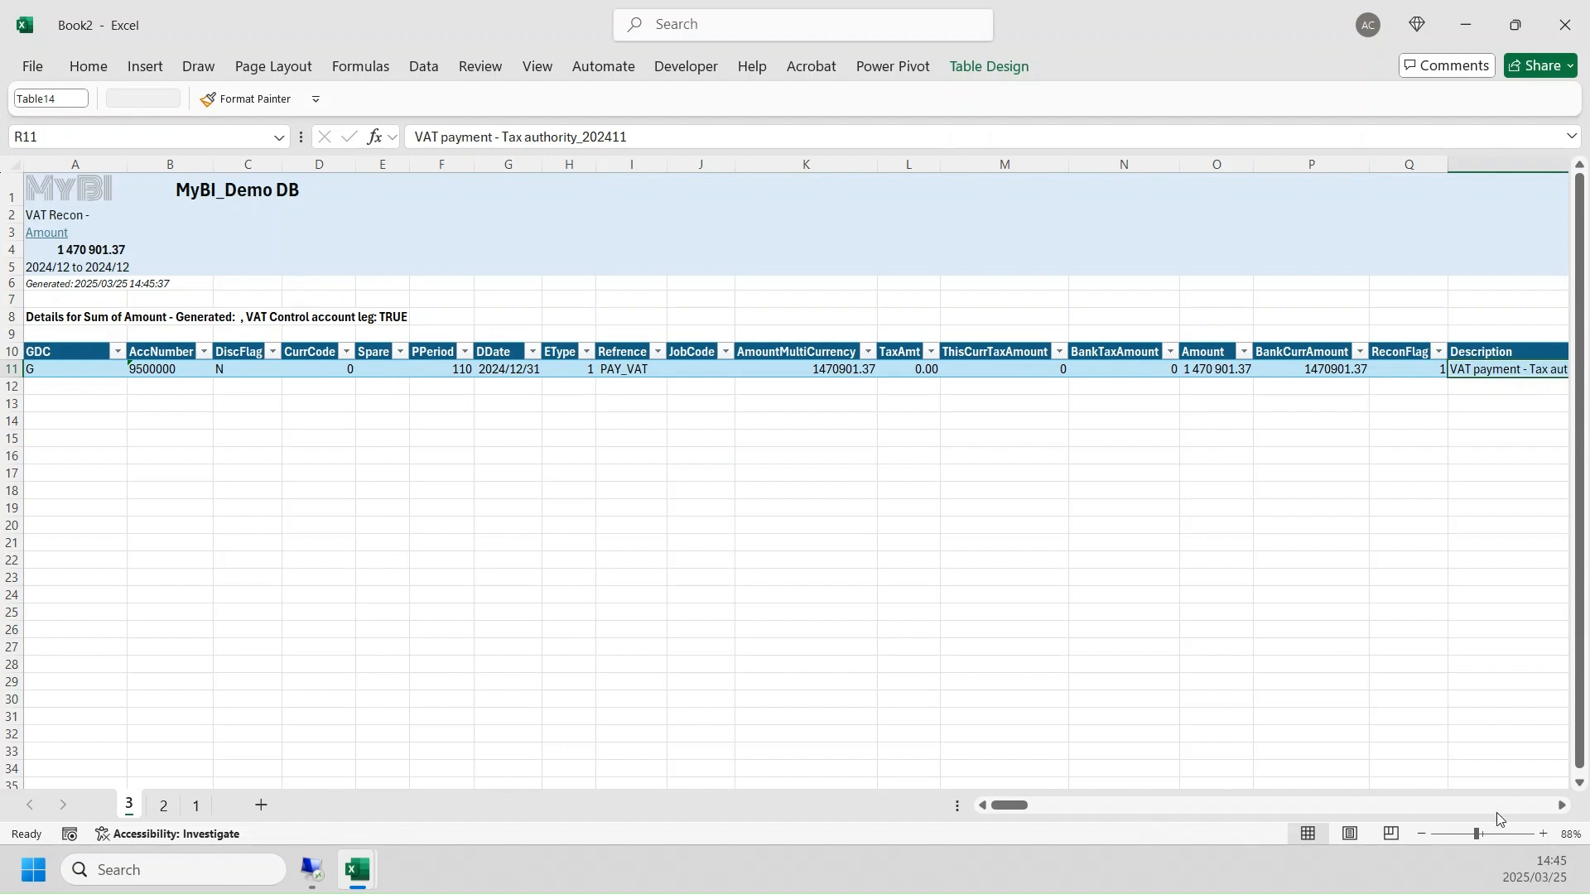
left_click(1560, 804)
left_click(1560, 805)
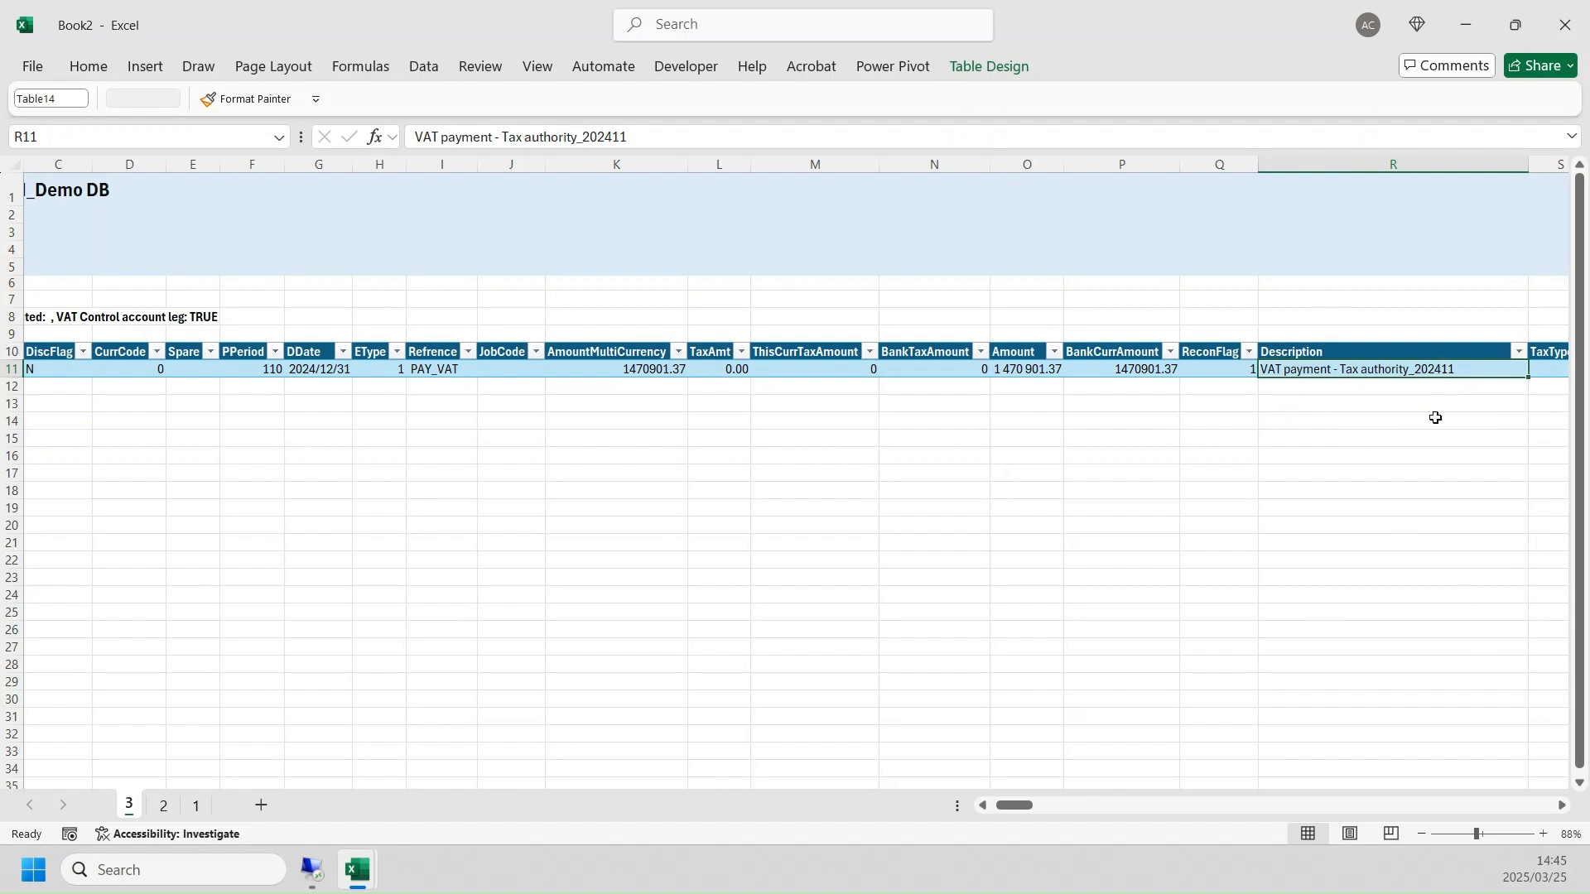
left_click_drag(1006, 816, 975, 808)
- Return to the MyVAT report, set the period range from 1900/ to 2025/01, and drill into the total closing balance
left_click(97, 192)
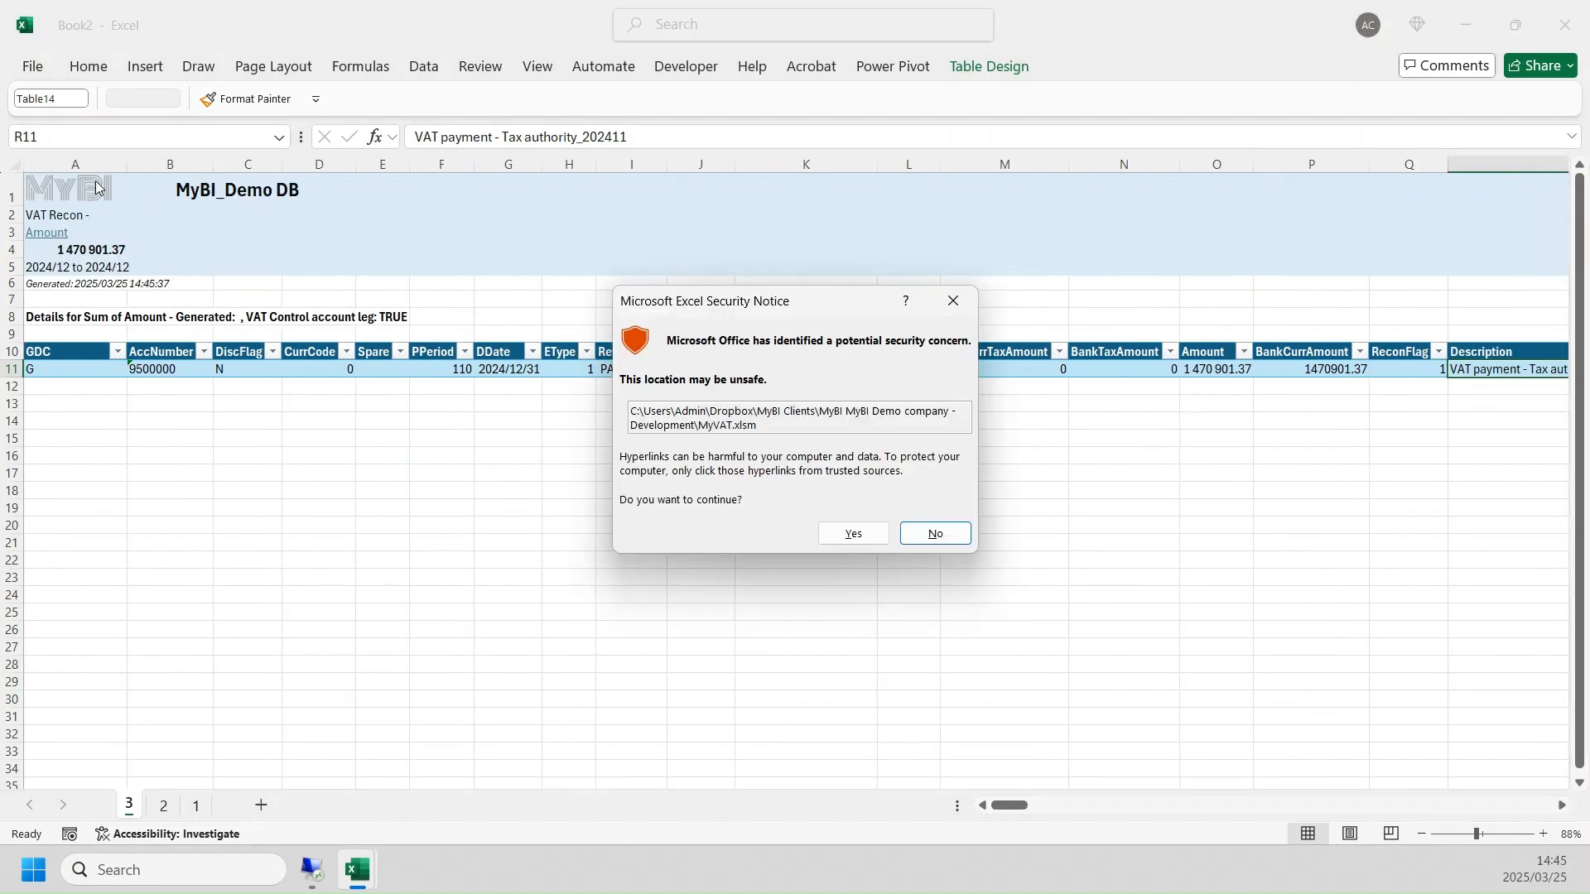
left_click(881, 534)
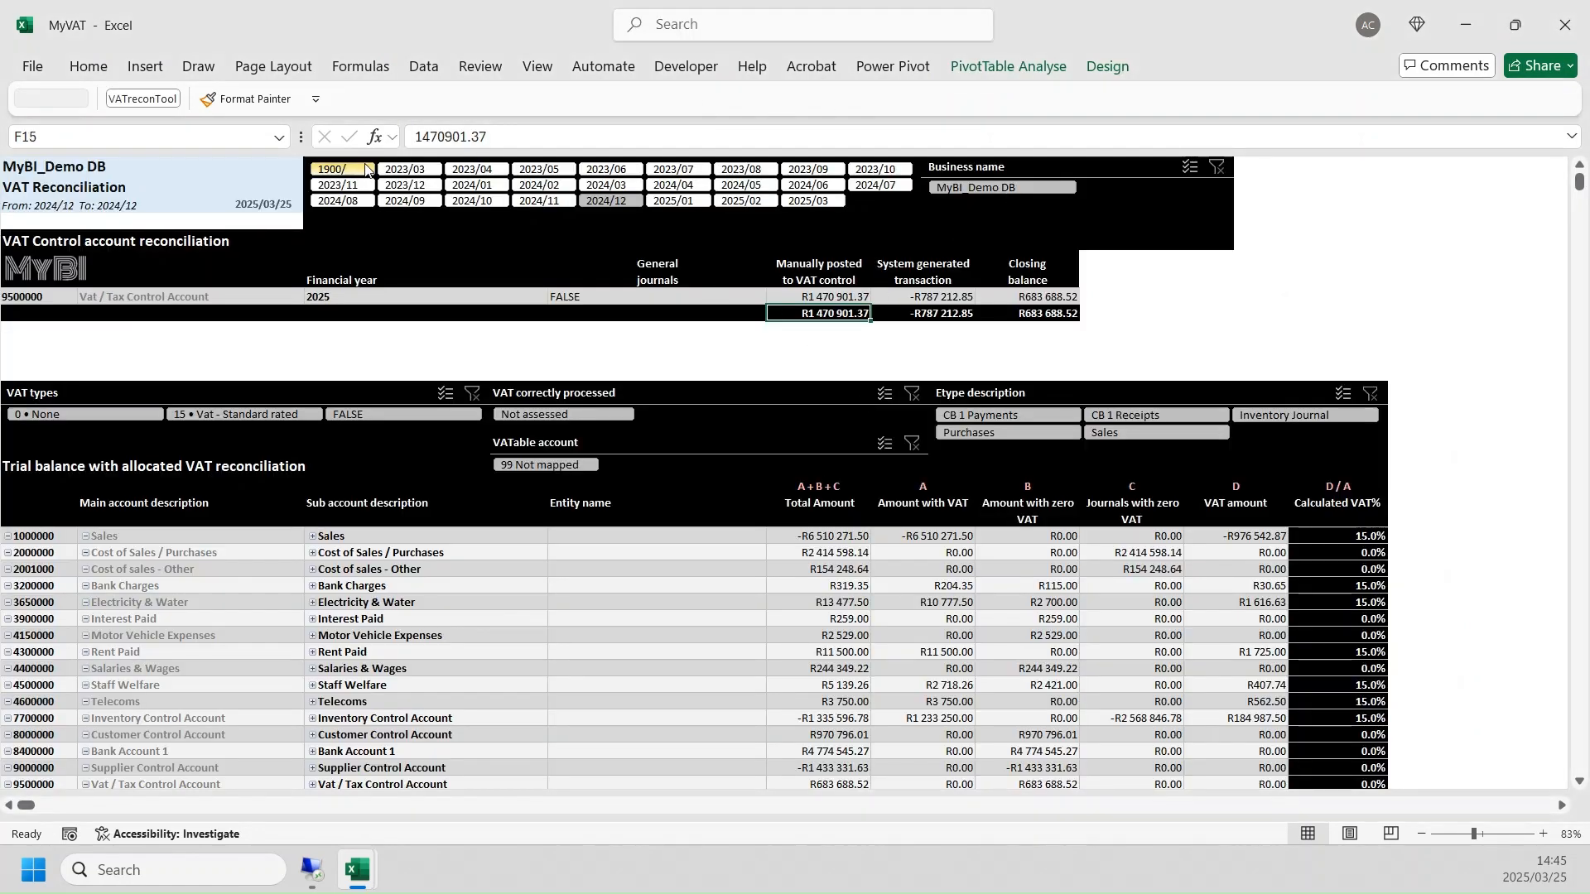
left_click(704, 200, "shift")
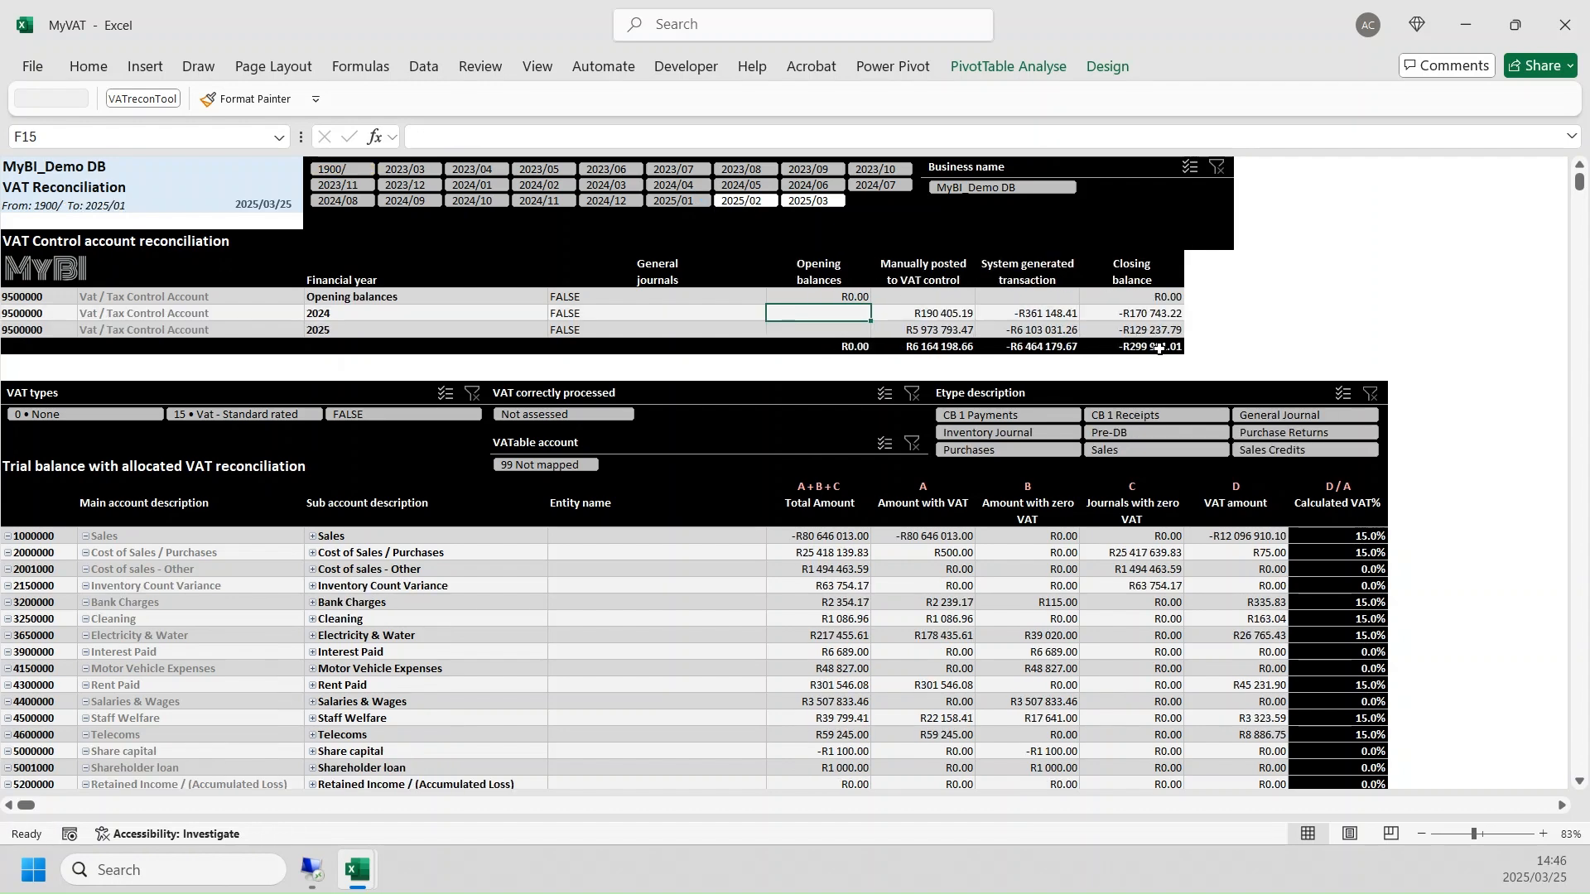
double_click(1159, 348)
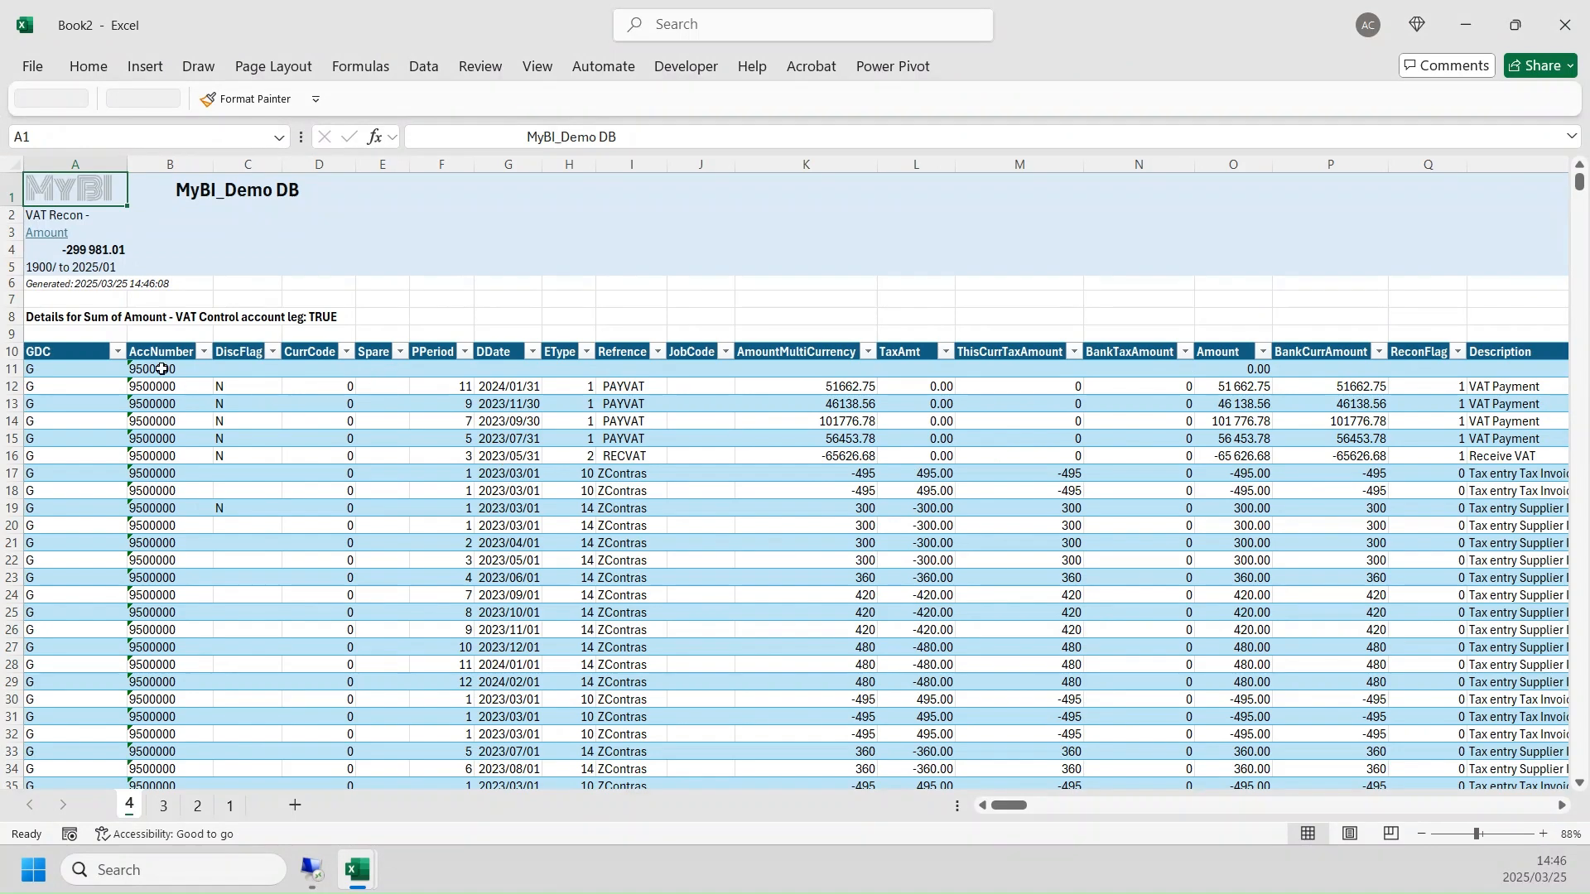
- Review the AccNumber filter values of the closing balance details and sum the Amount column
left_click(204, 352)
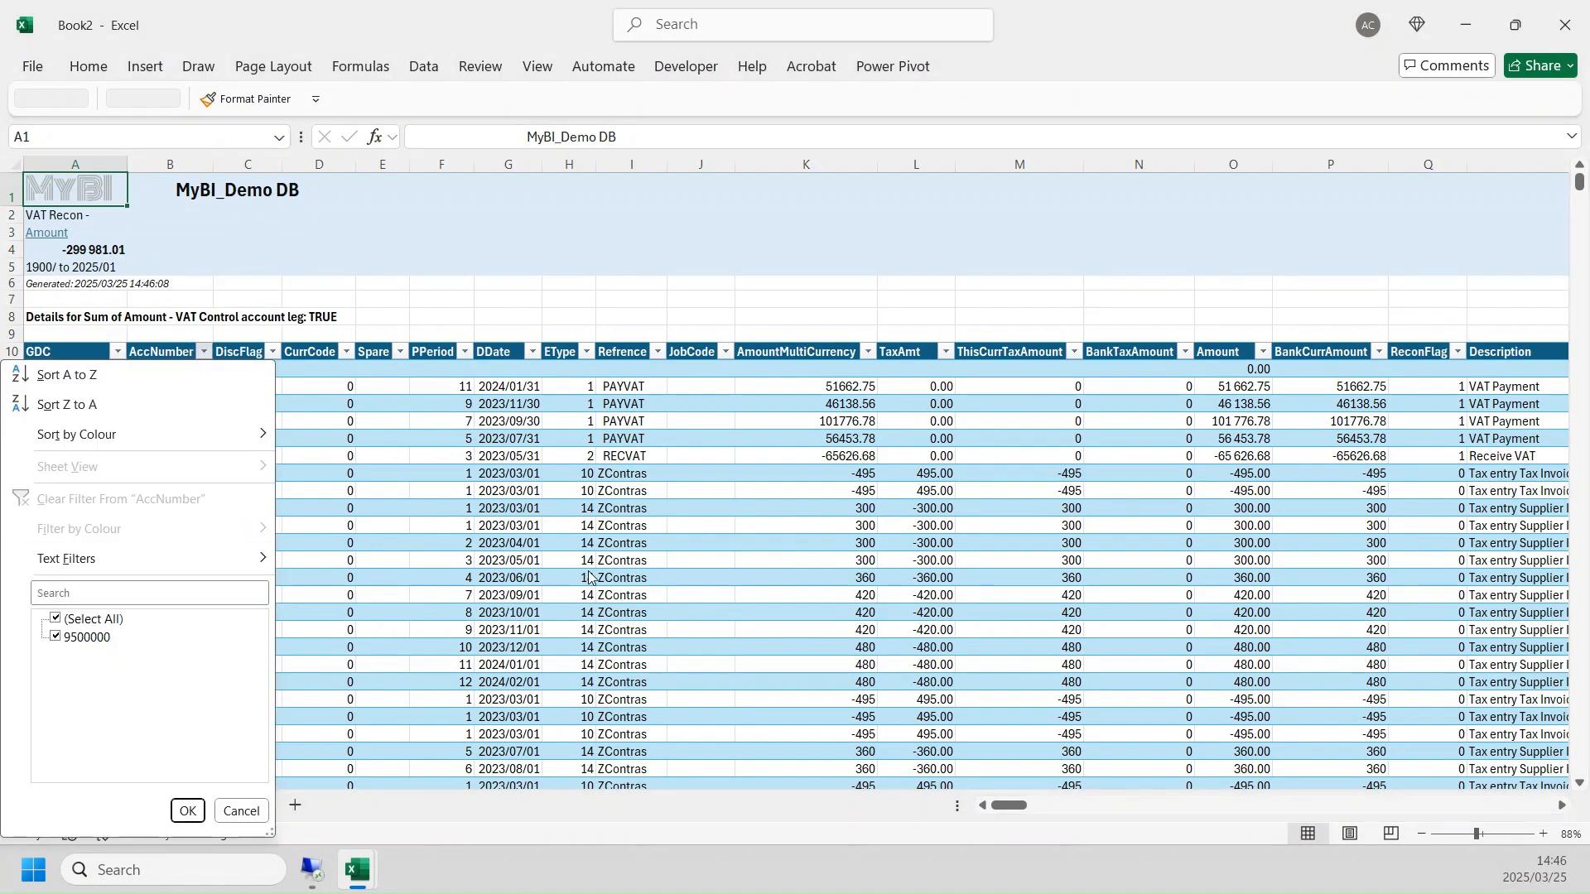
key("Escape")
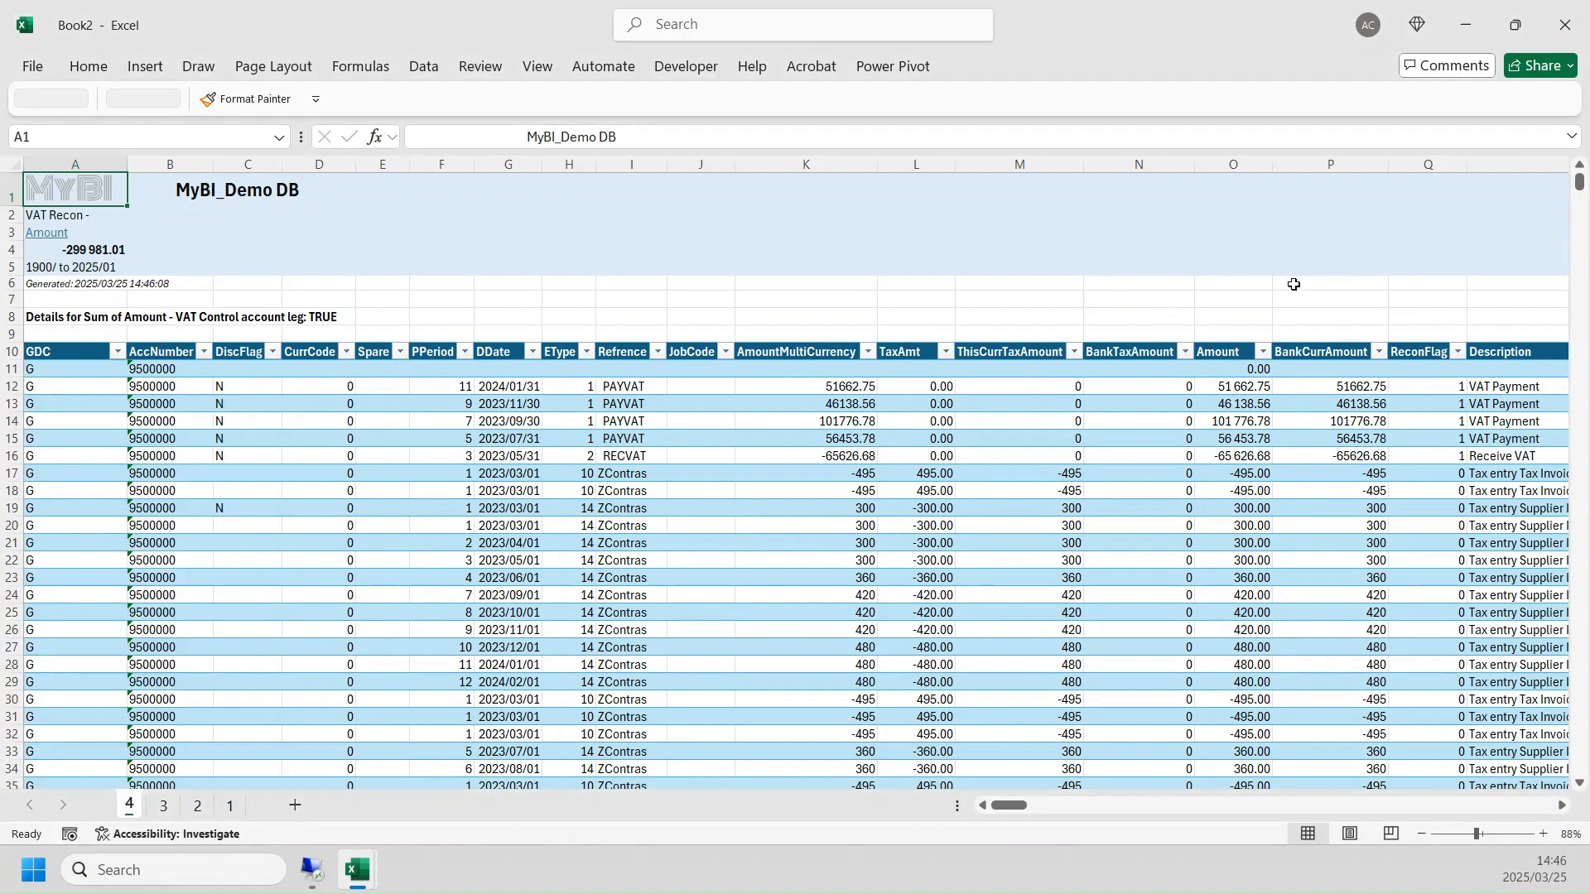
left_click(1243, 341)
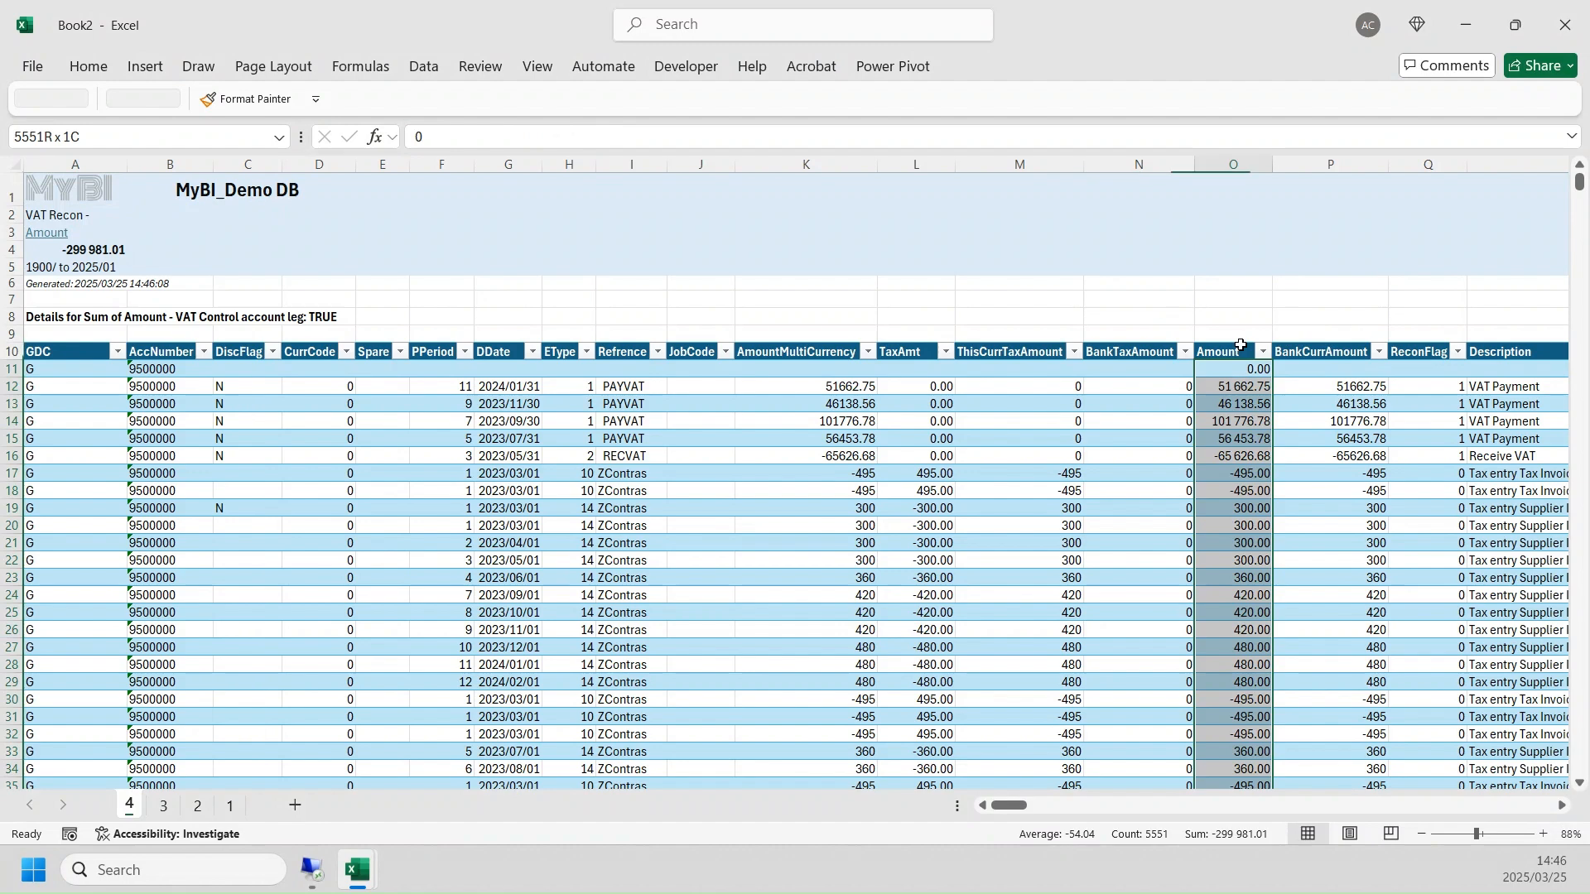
left_click(328, 424)
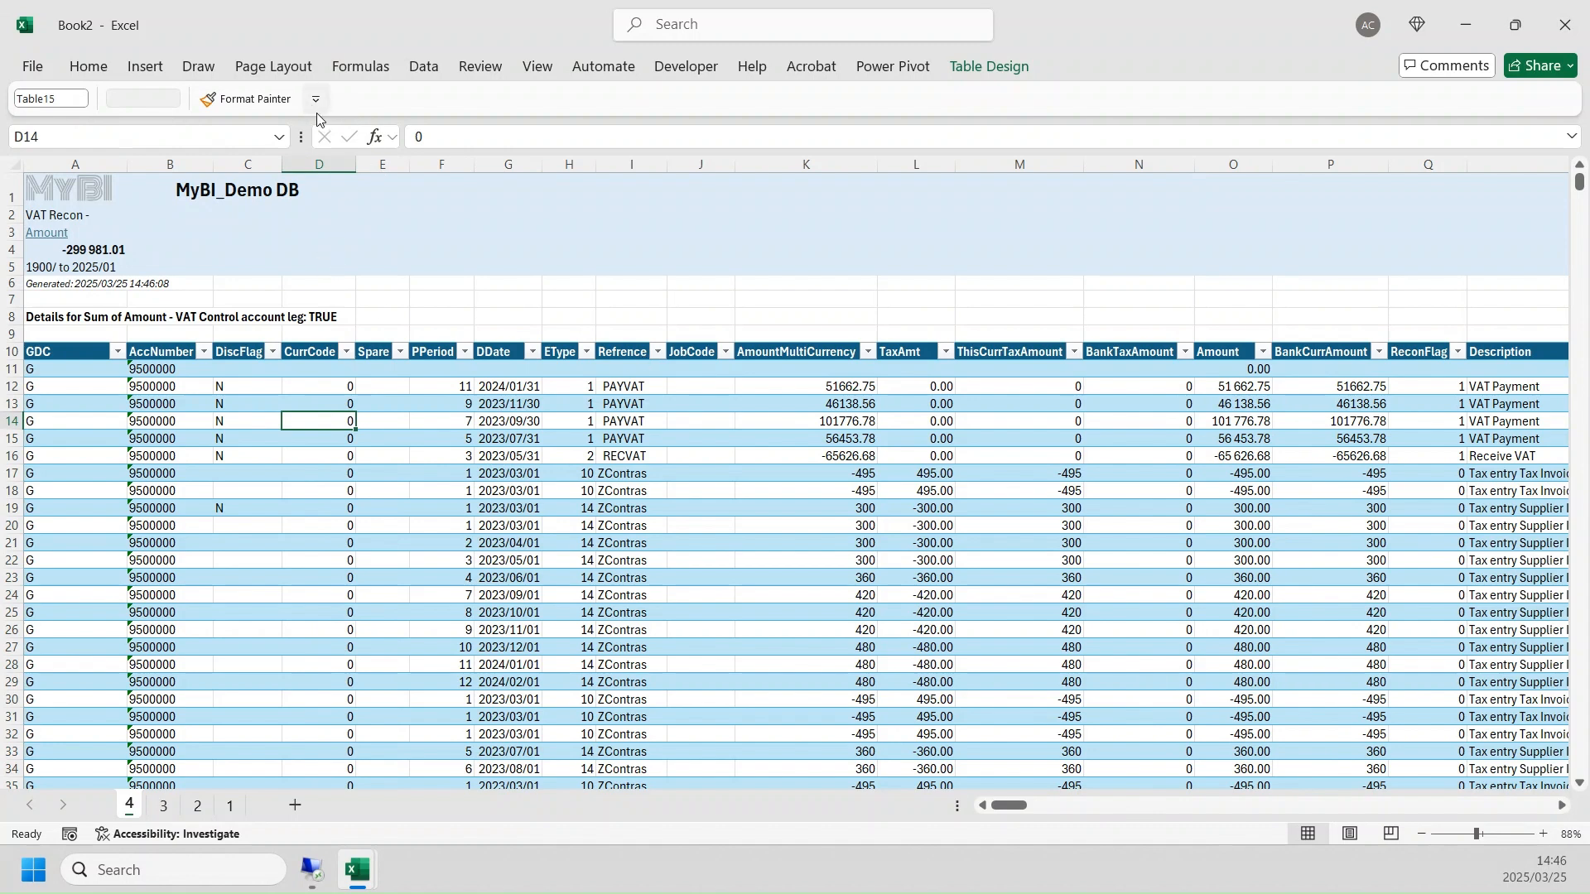
left_click(143, 68)
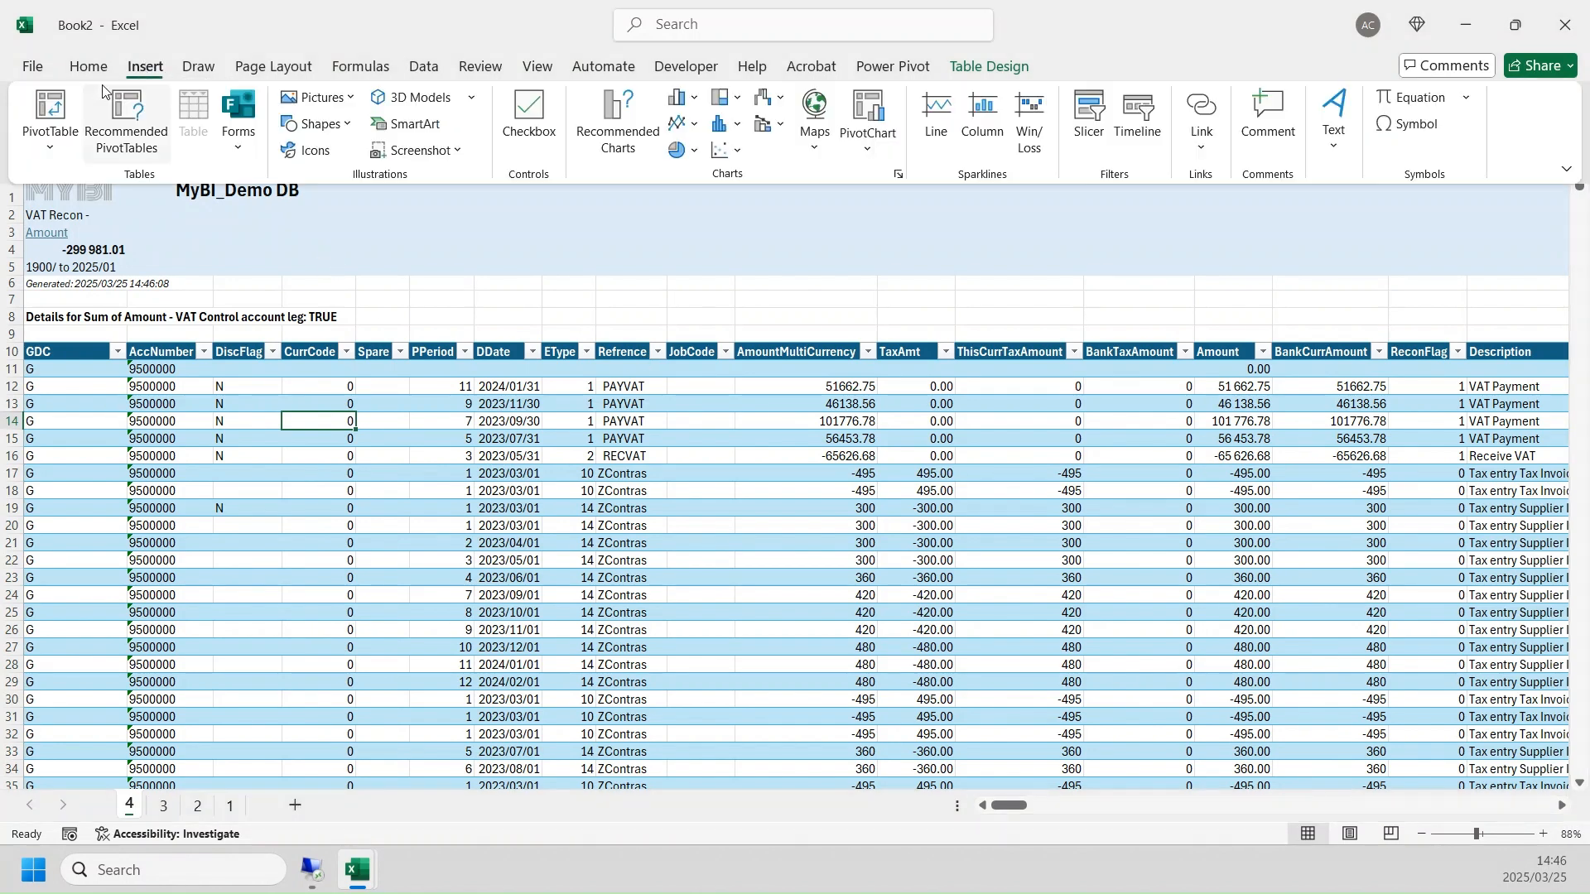
left_click(59, 109)
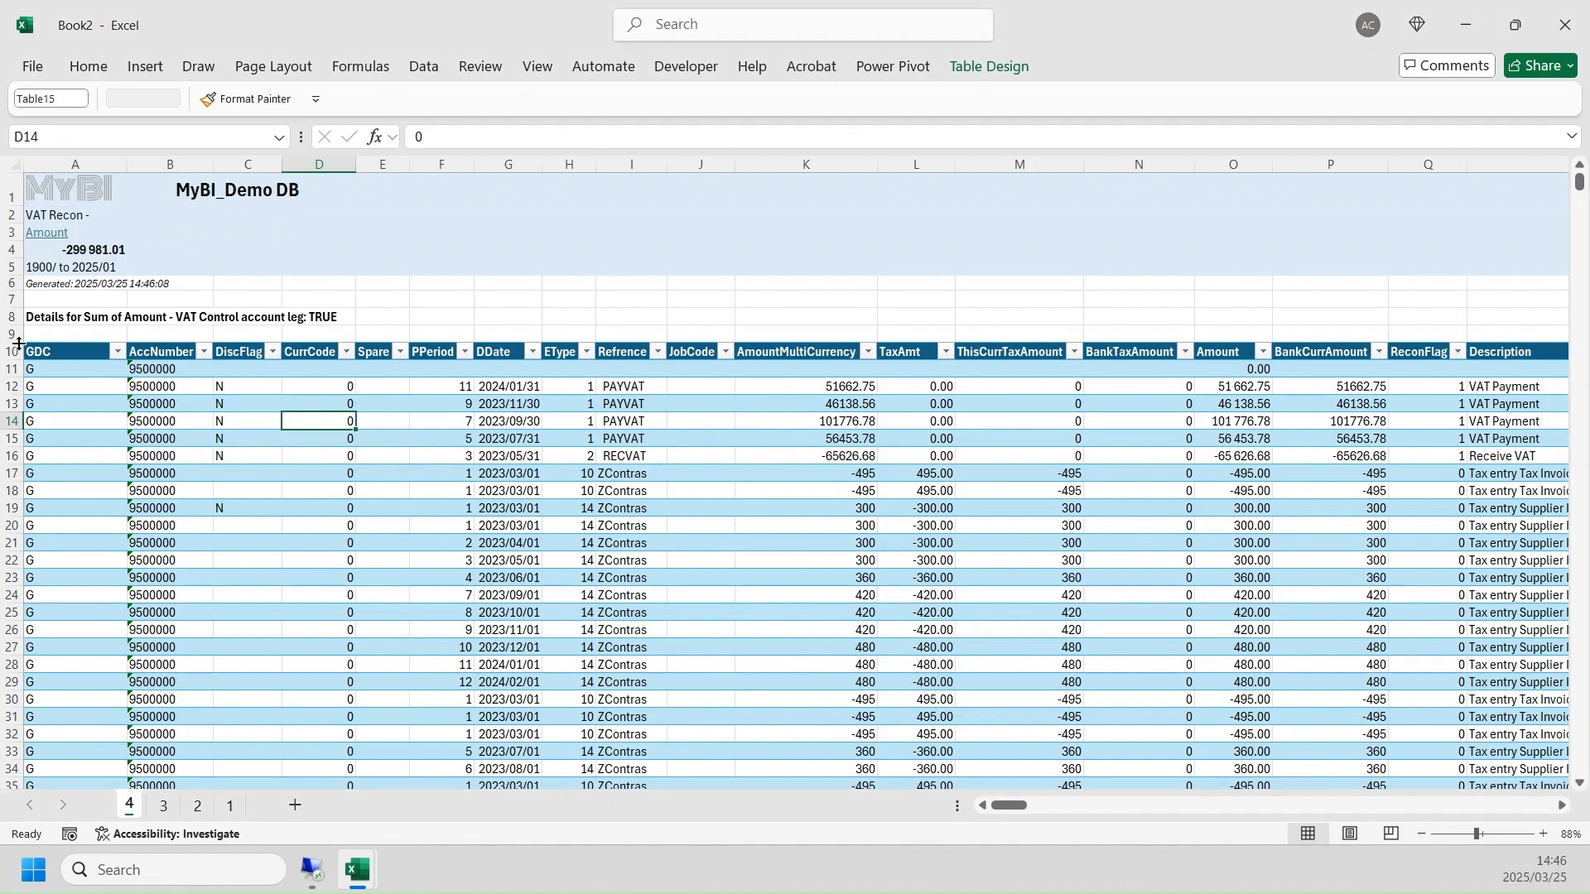
left_click(35, 349)
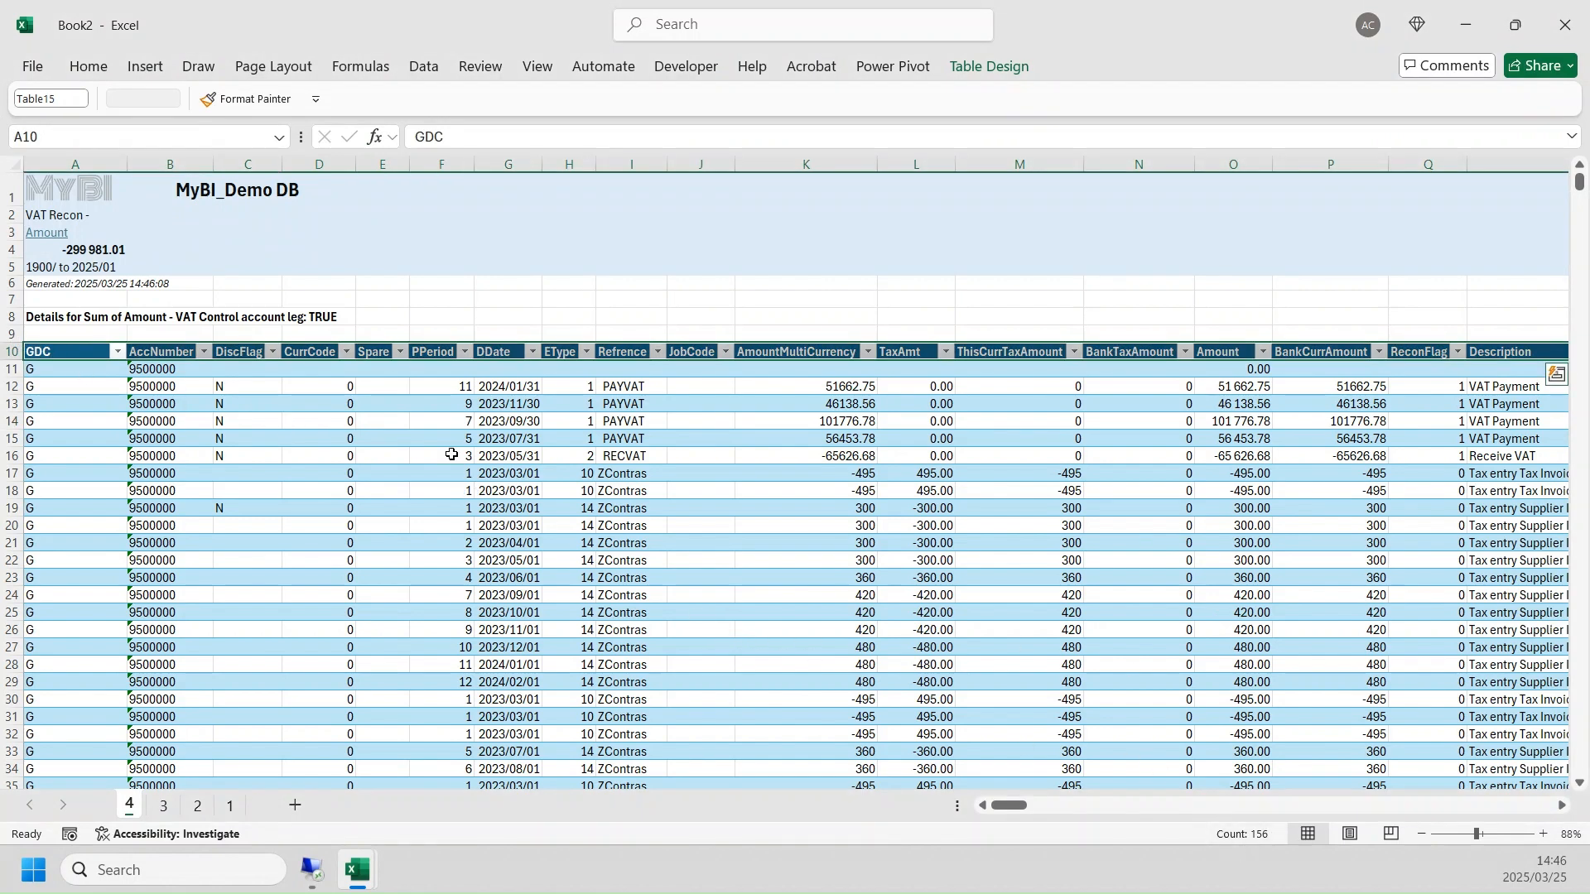
- Insert a PivotTable on a new worksheet from the closing balance transaction details table, Table15
left_click(220, 417)
left_click(133, 68)
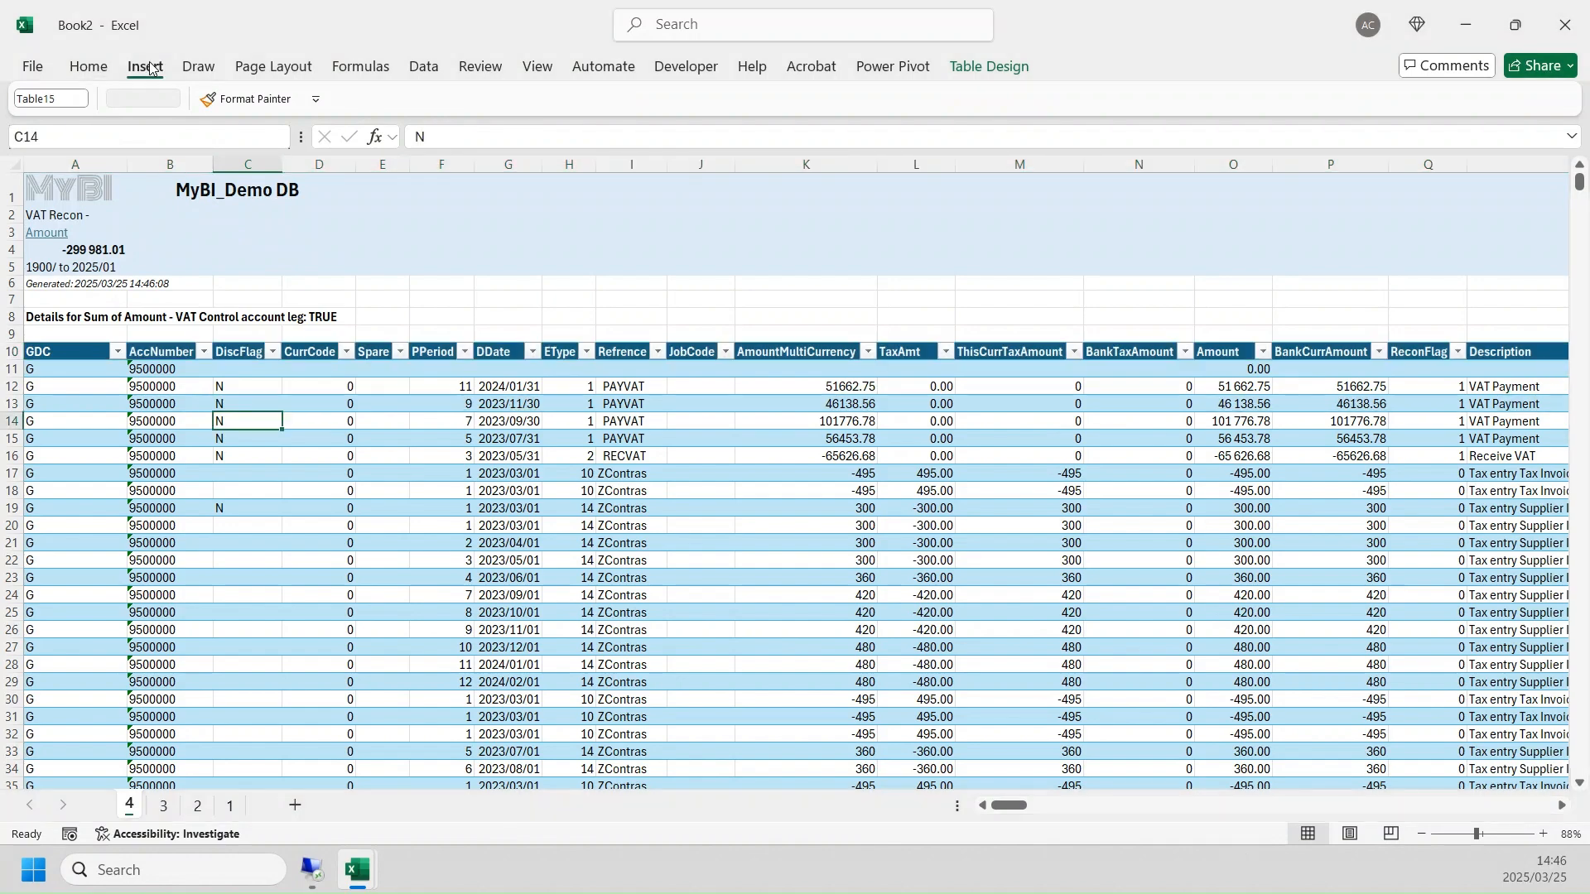
left_click(37, 103)
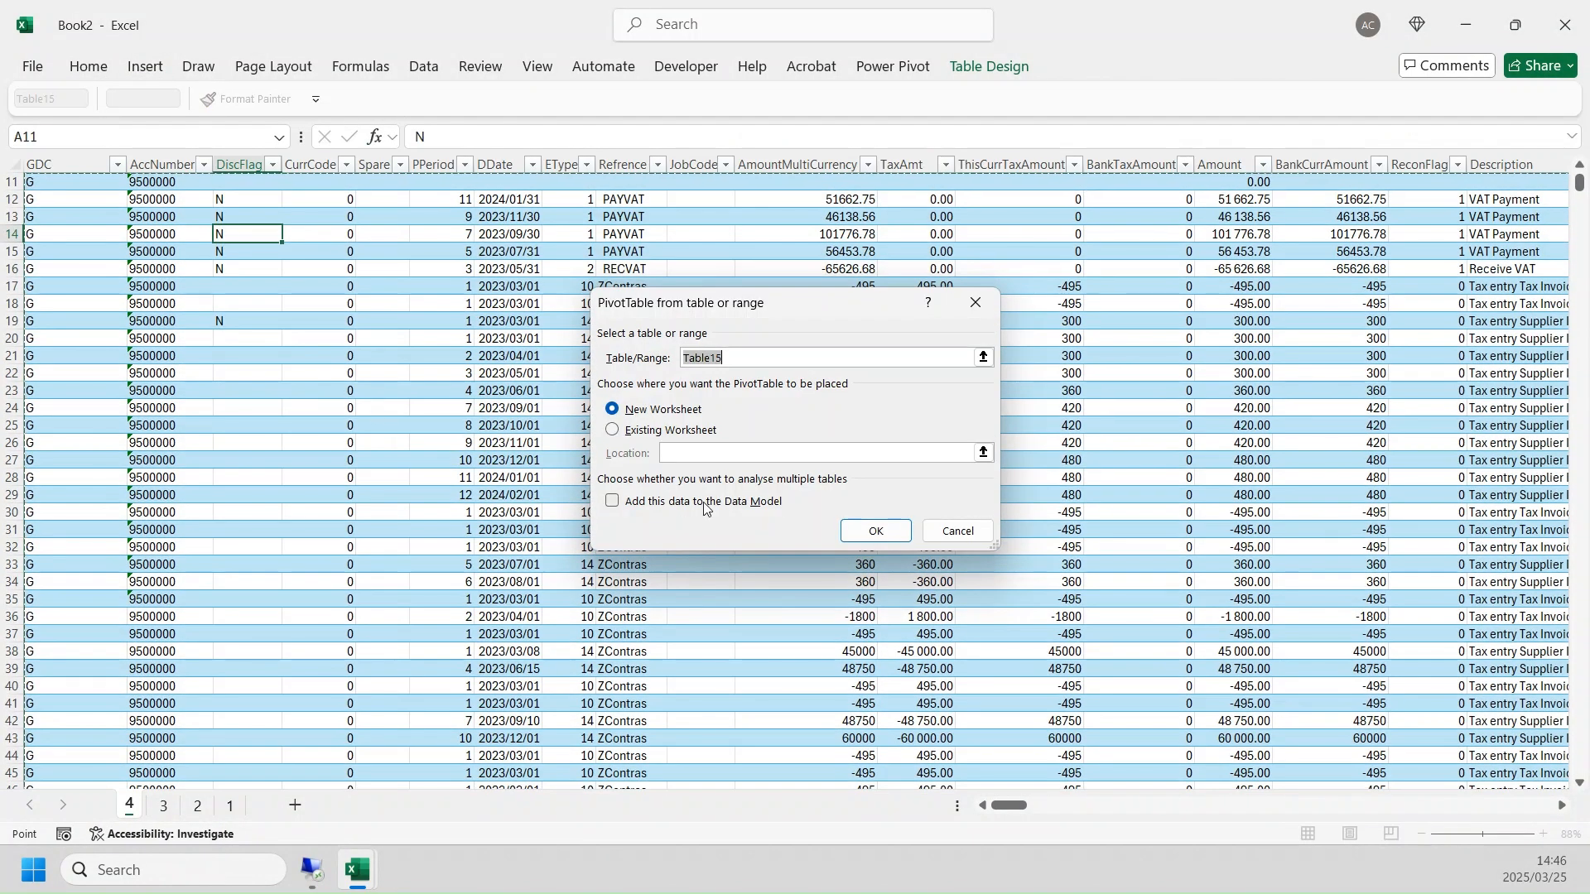
left_click(876, 531)
left_click(102, 317)
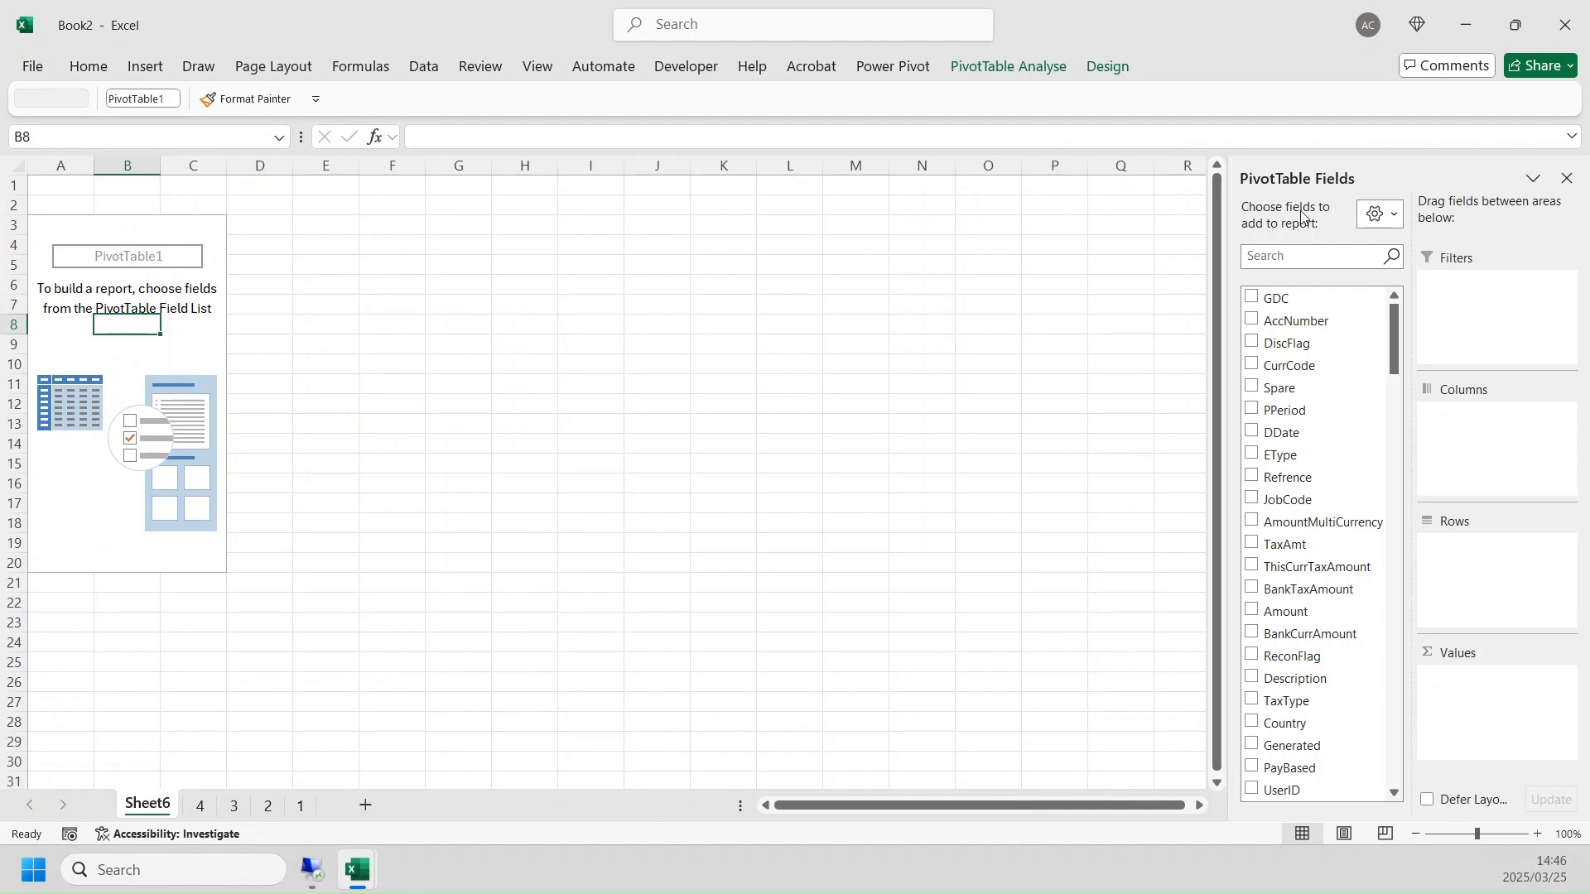
- Add Etype description to the PivotTable rows and place ZContras description above it as the outer row grouping
left_click(1306, 251)
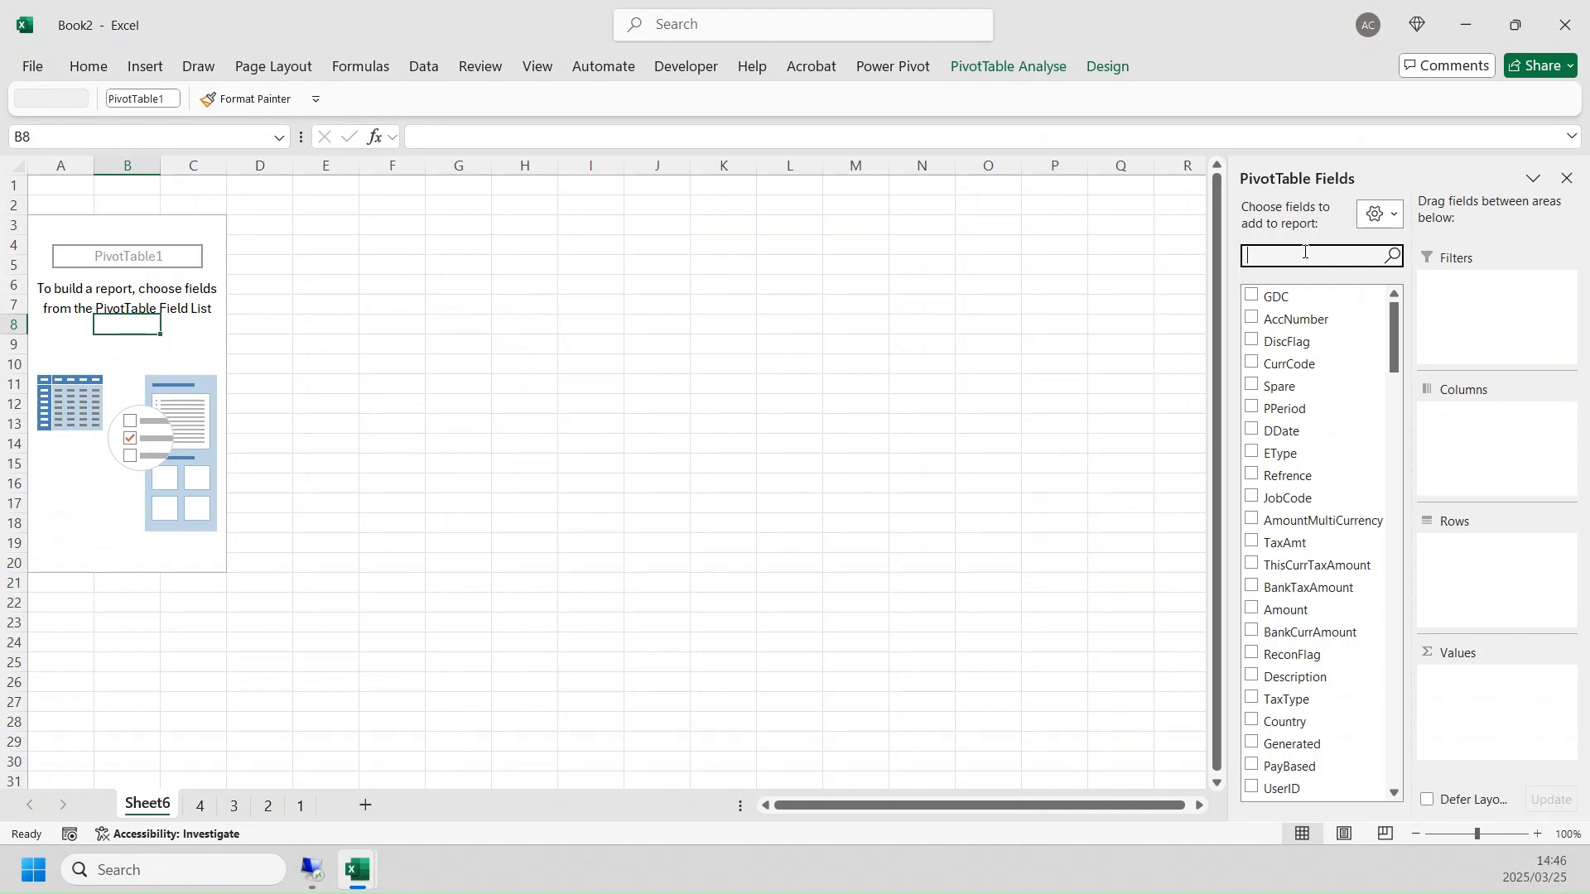
type("ety")
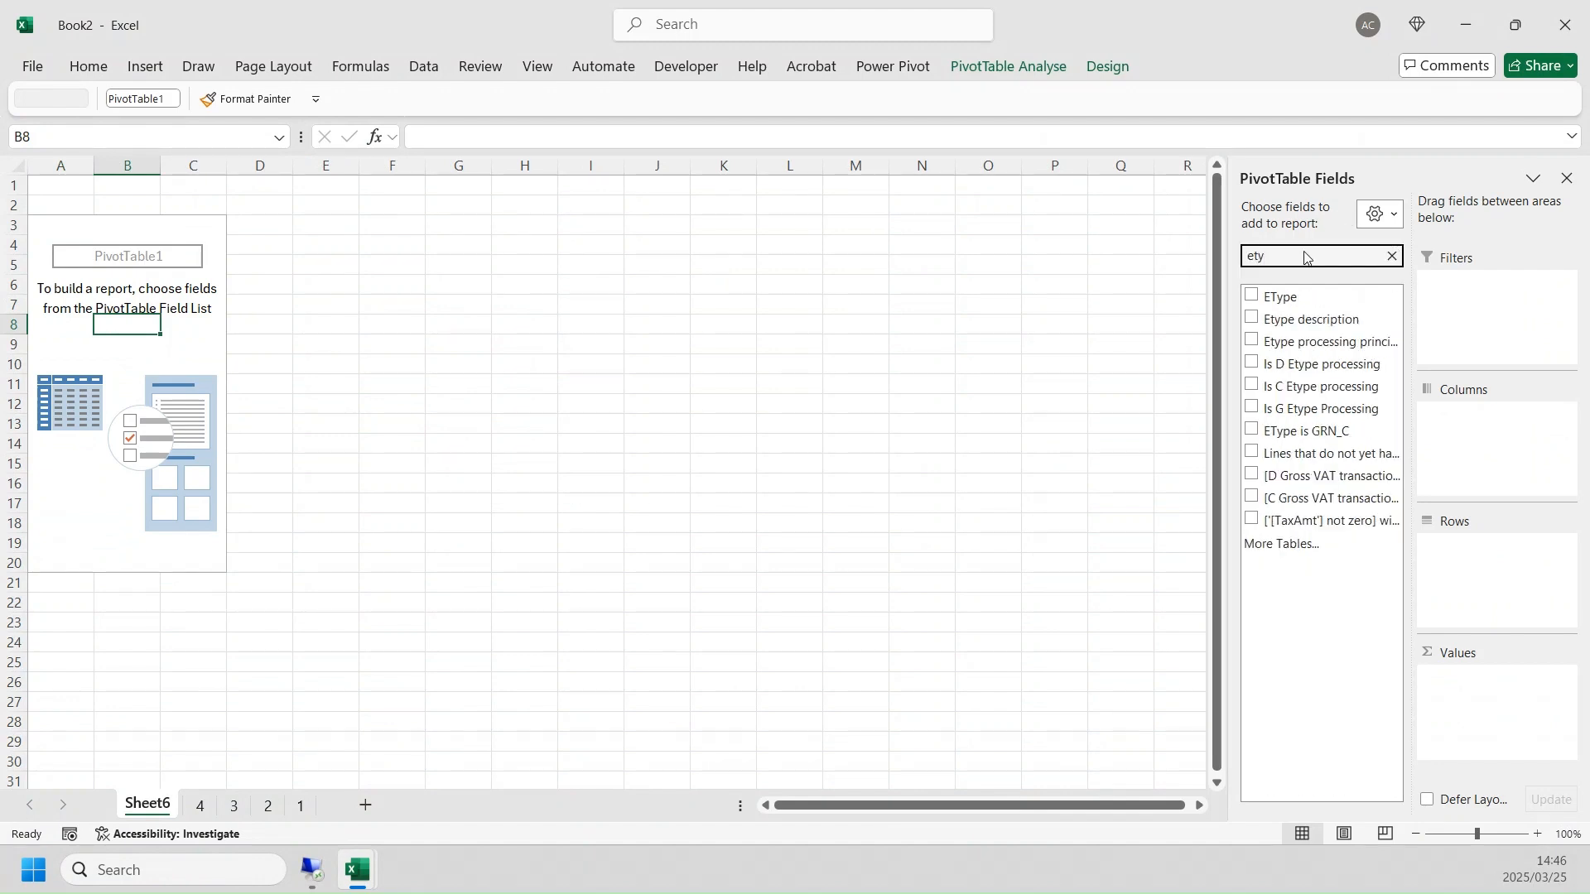
left_click(1379, 319)
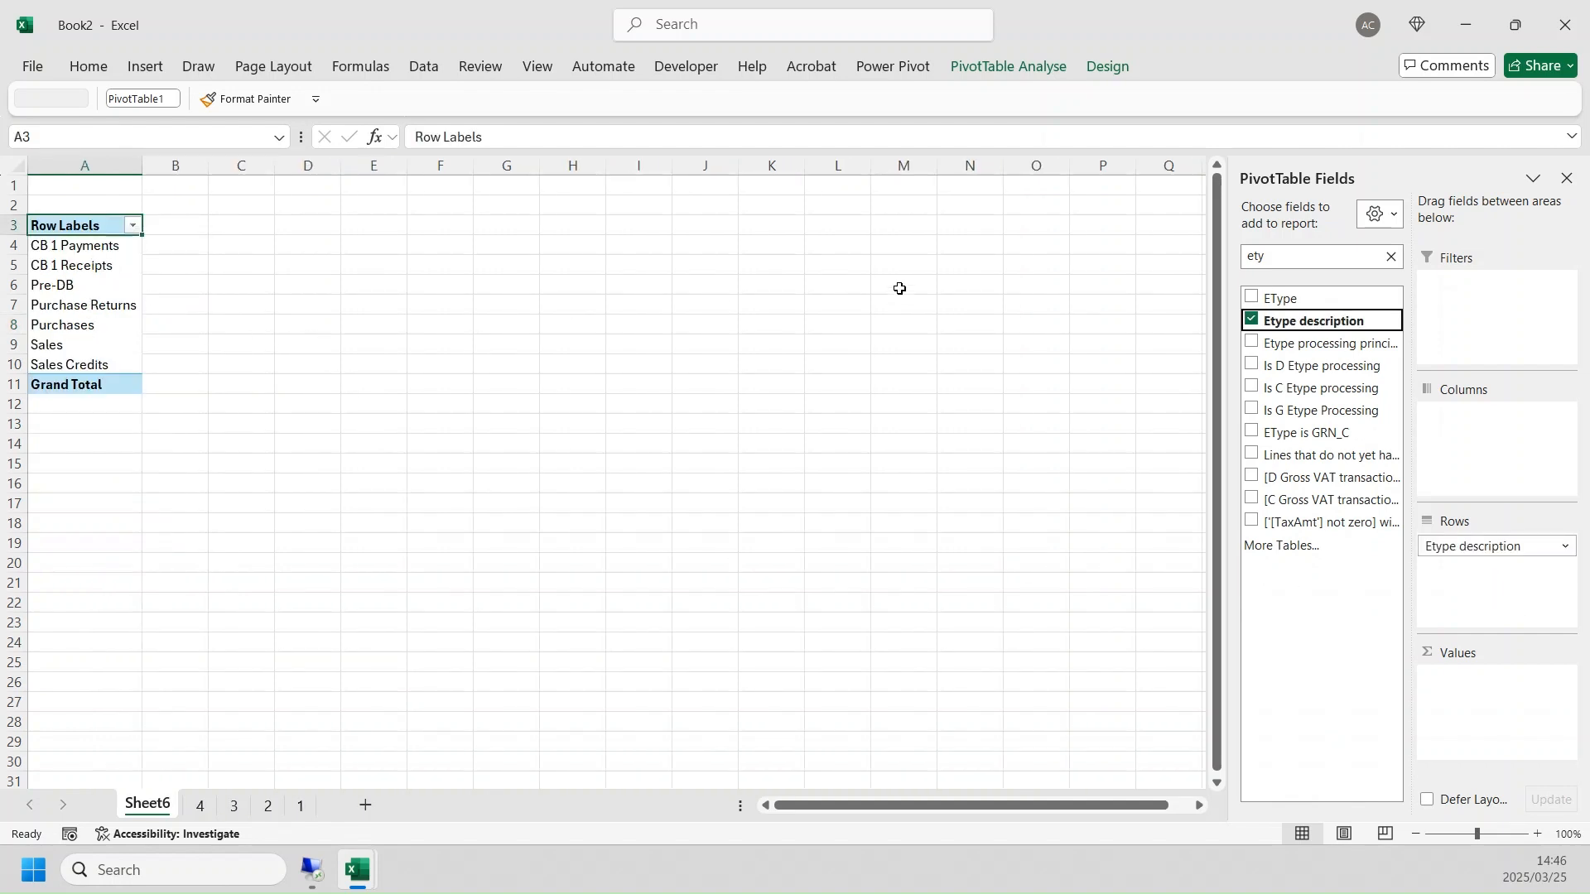
double_click(1262, 258)
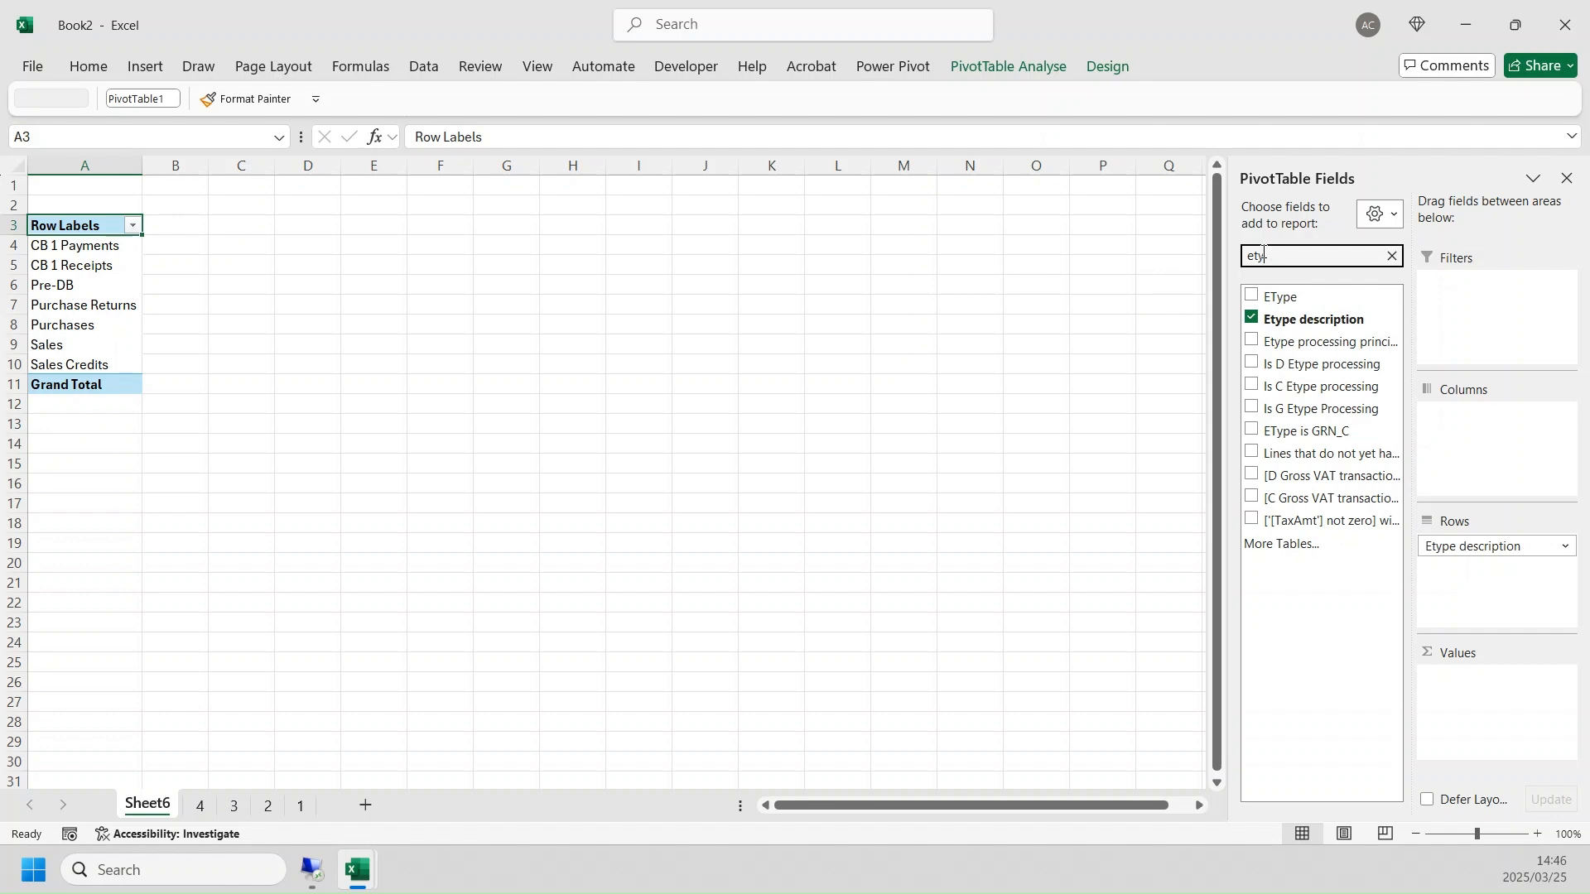
type("zcont")
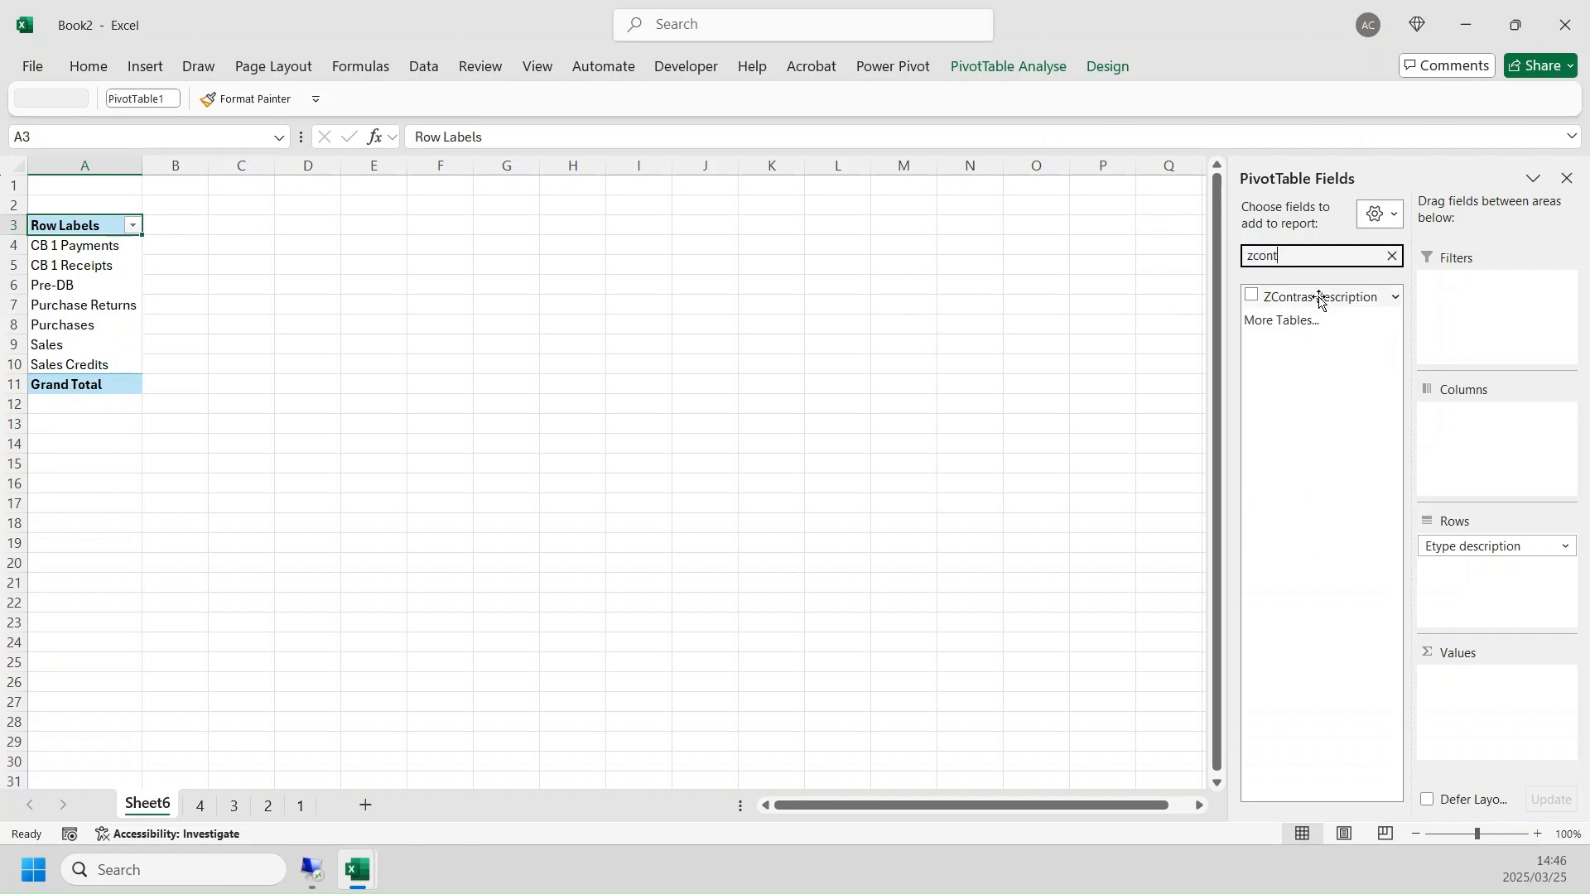
left_click_drag(1321, 300, 1457, 539)
- Compare the FALSE and TRUE ZContras groups in the PivotTable and add the sum of Amount as its values
left_click(74, 306)
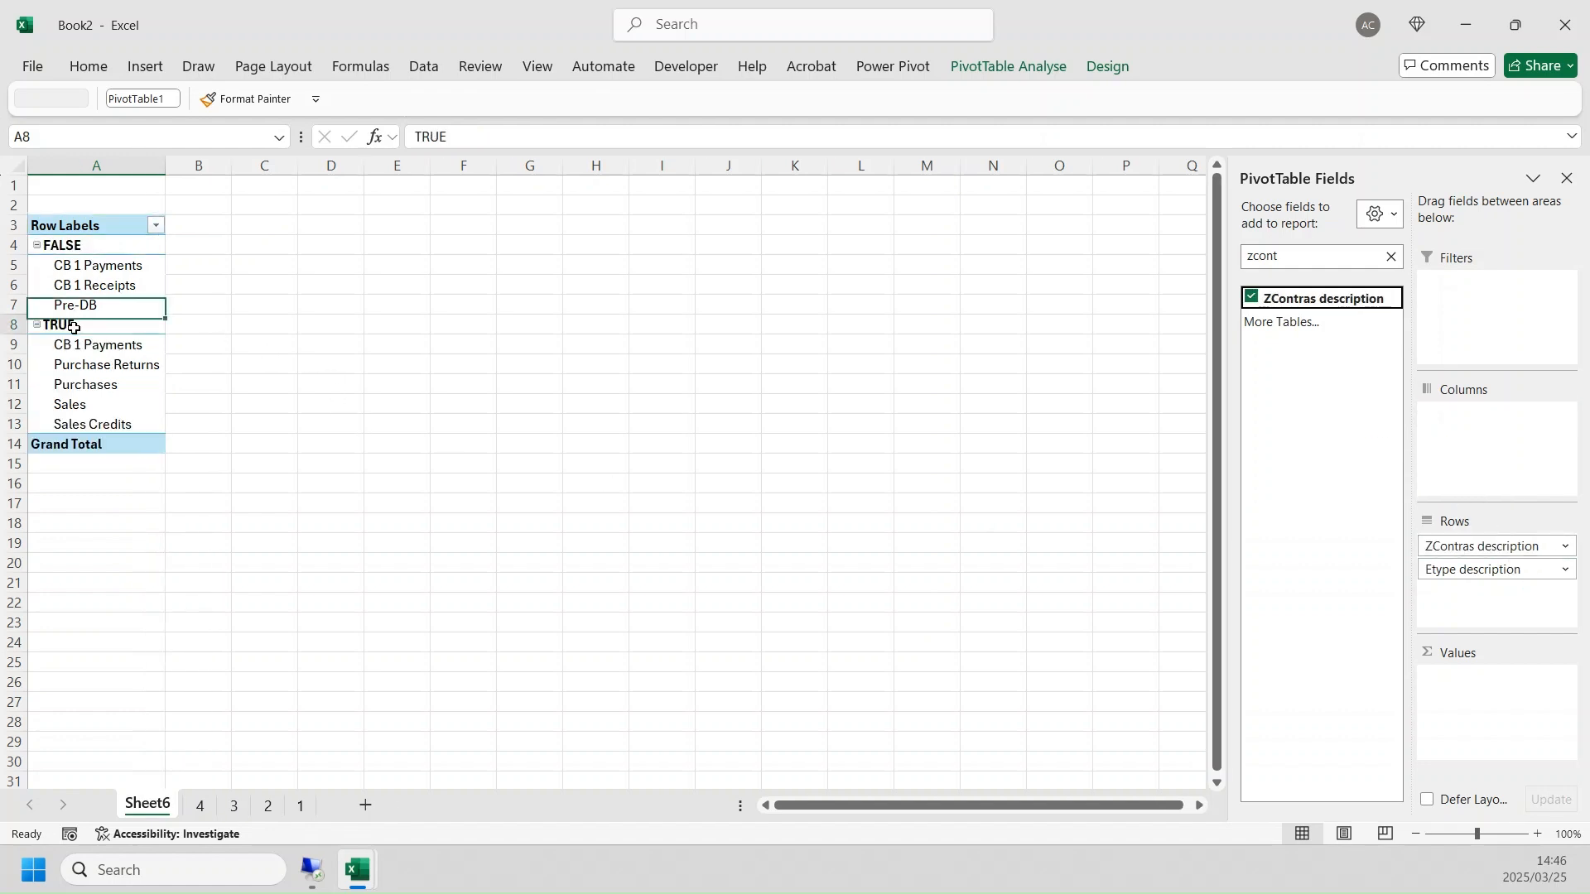
left_click(74, 325)
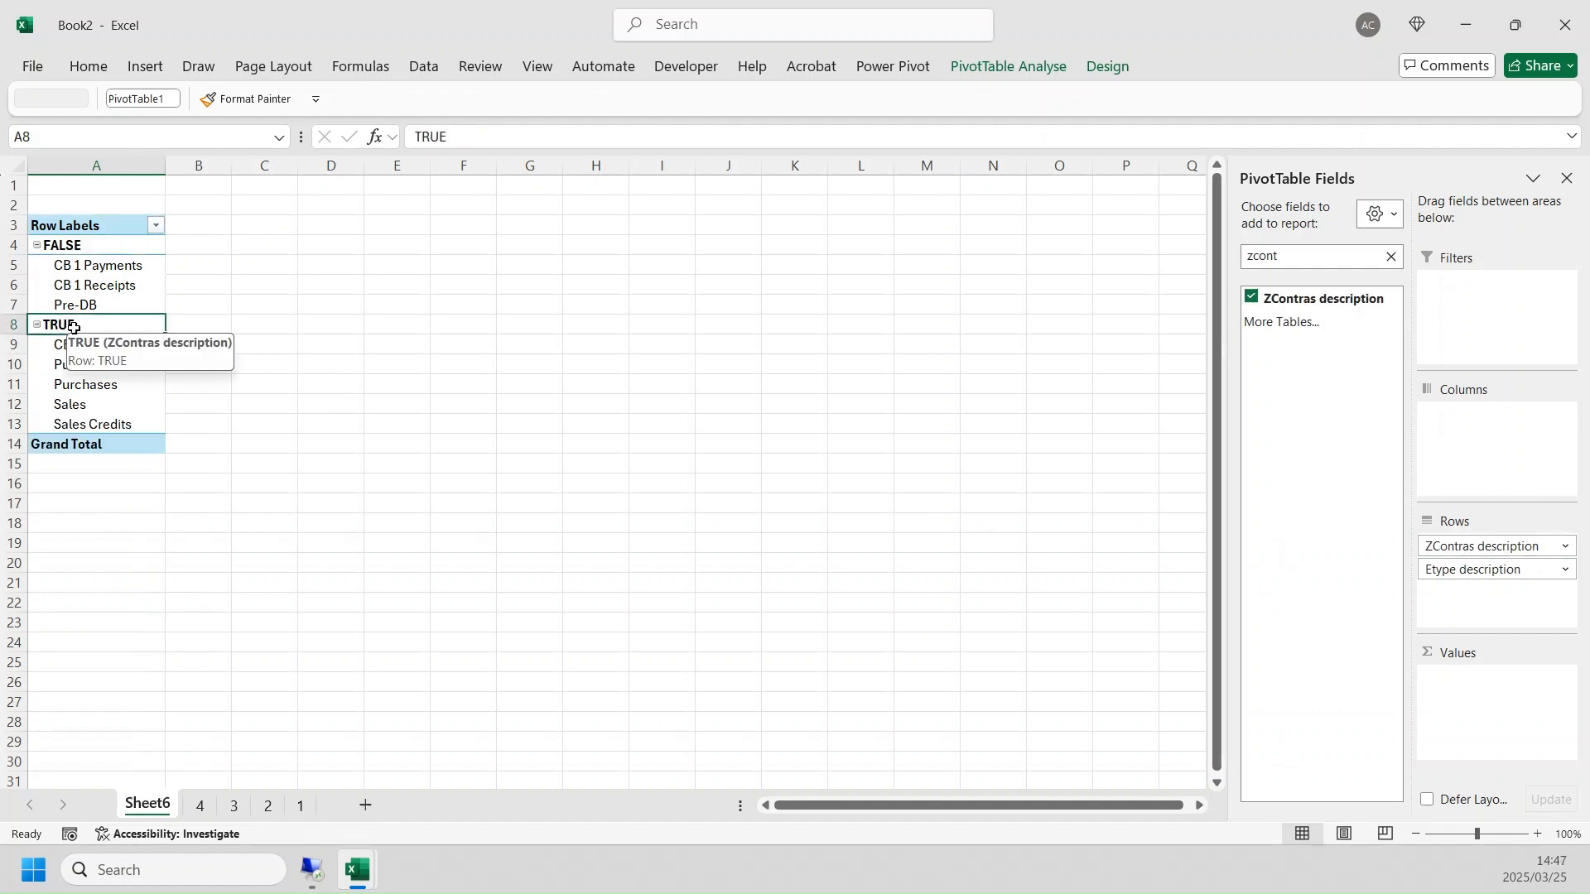
left_click(75, 242, "ctrl")
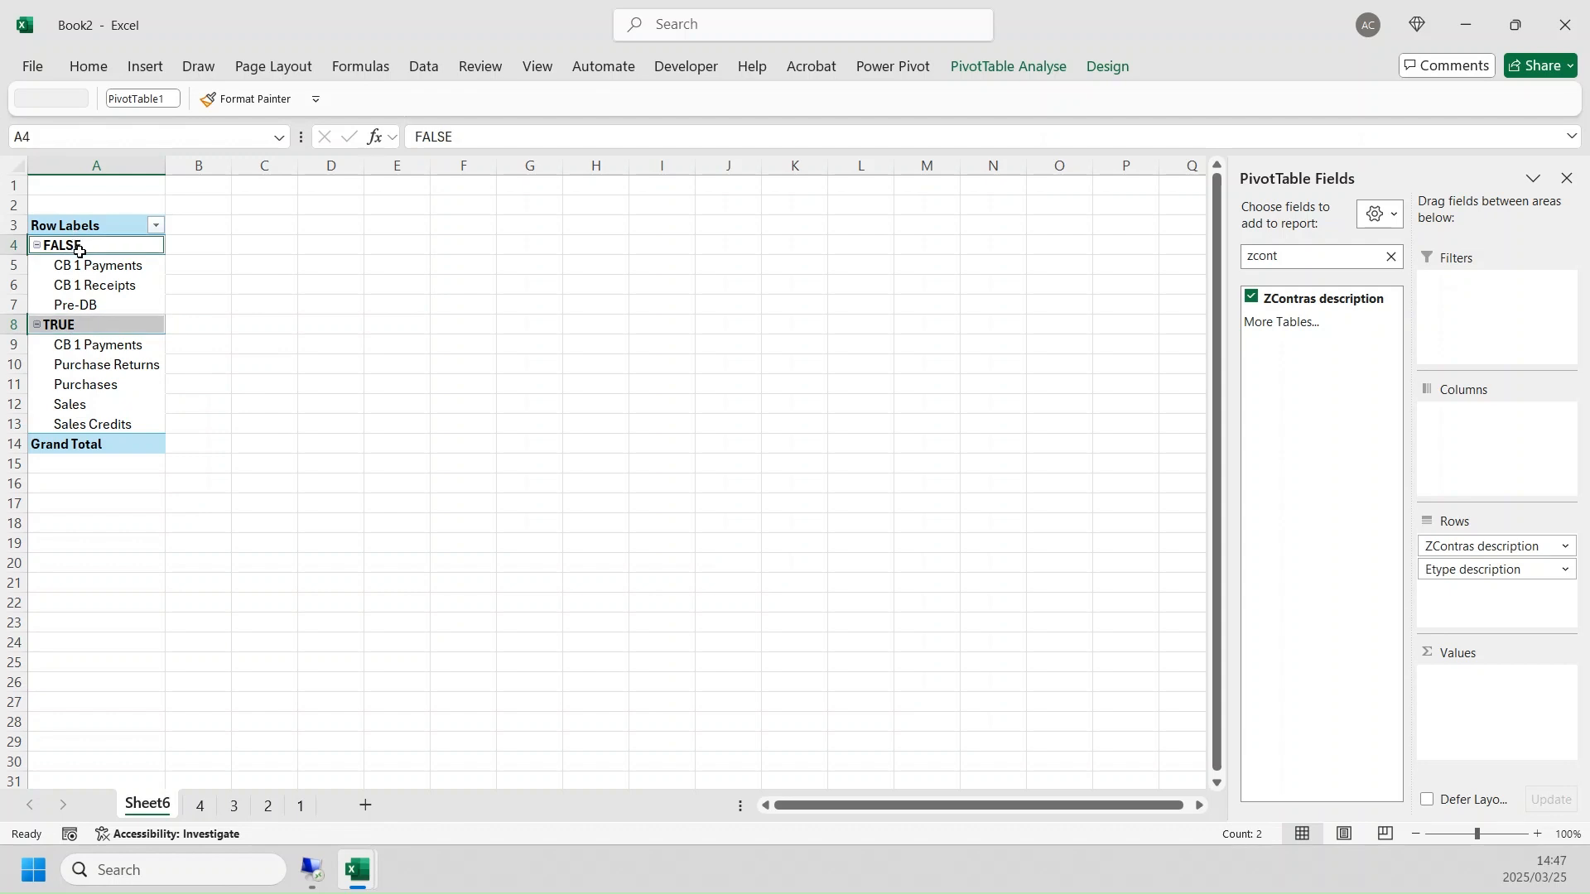
left_click(82, 250)
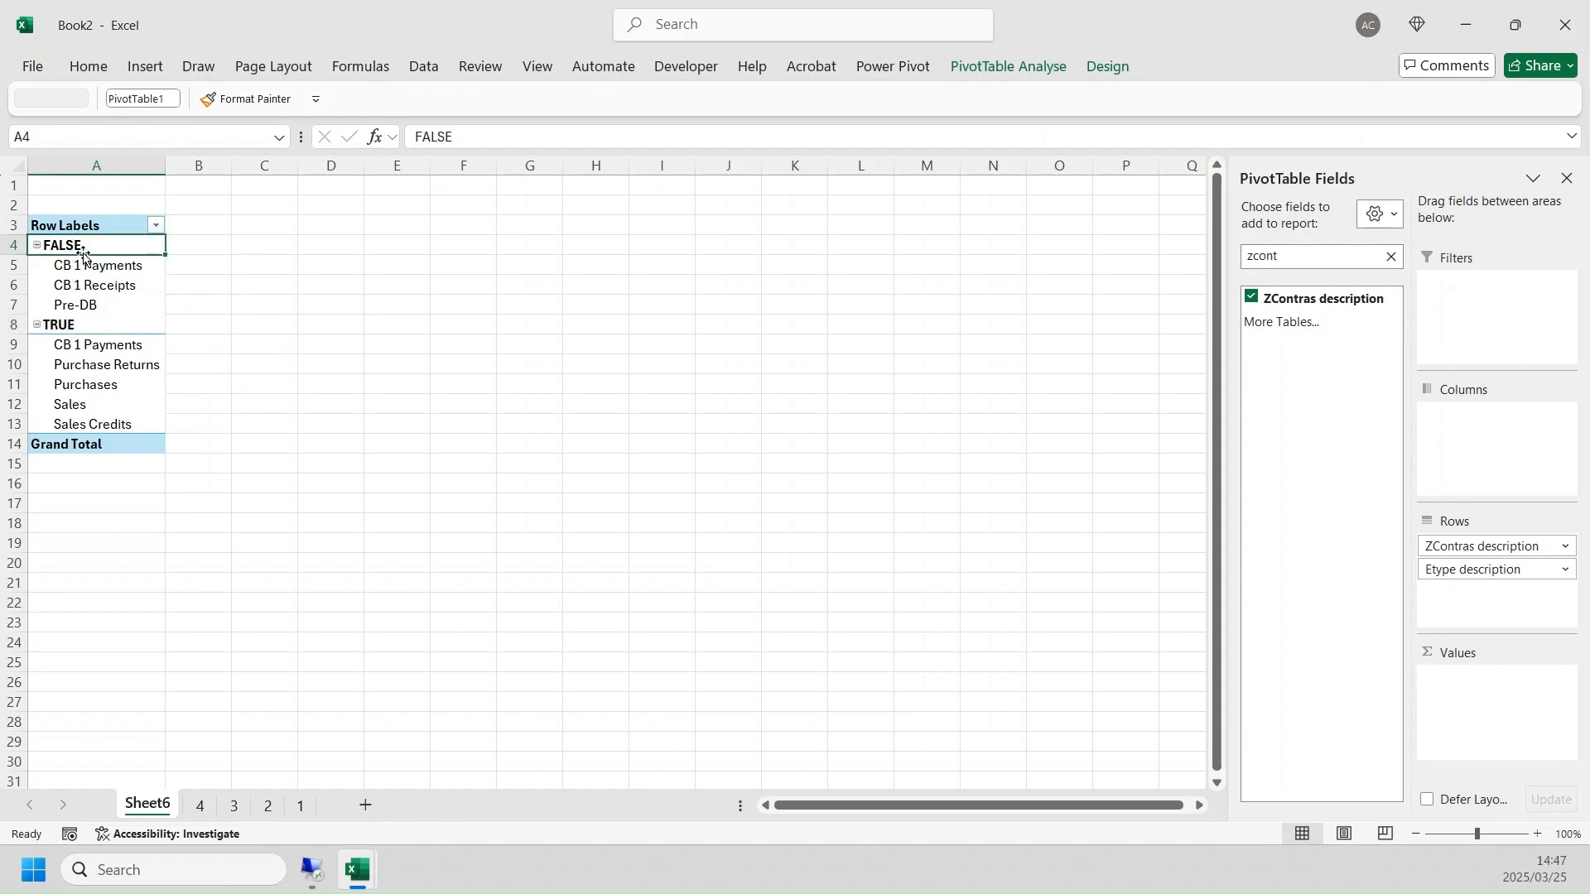
left_click(116, 317, "ctrl")
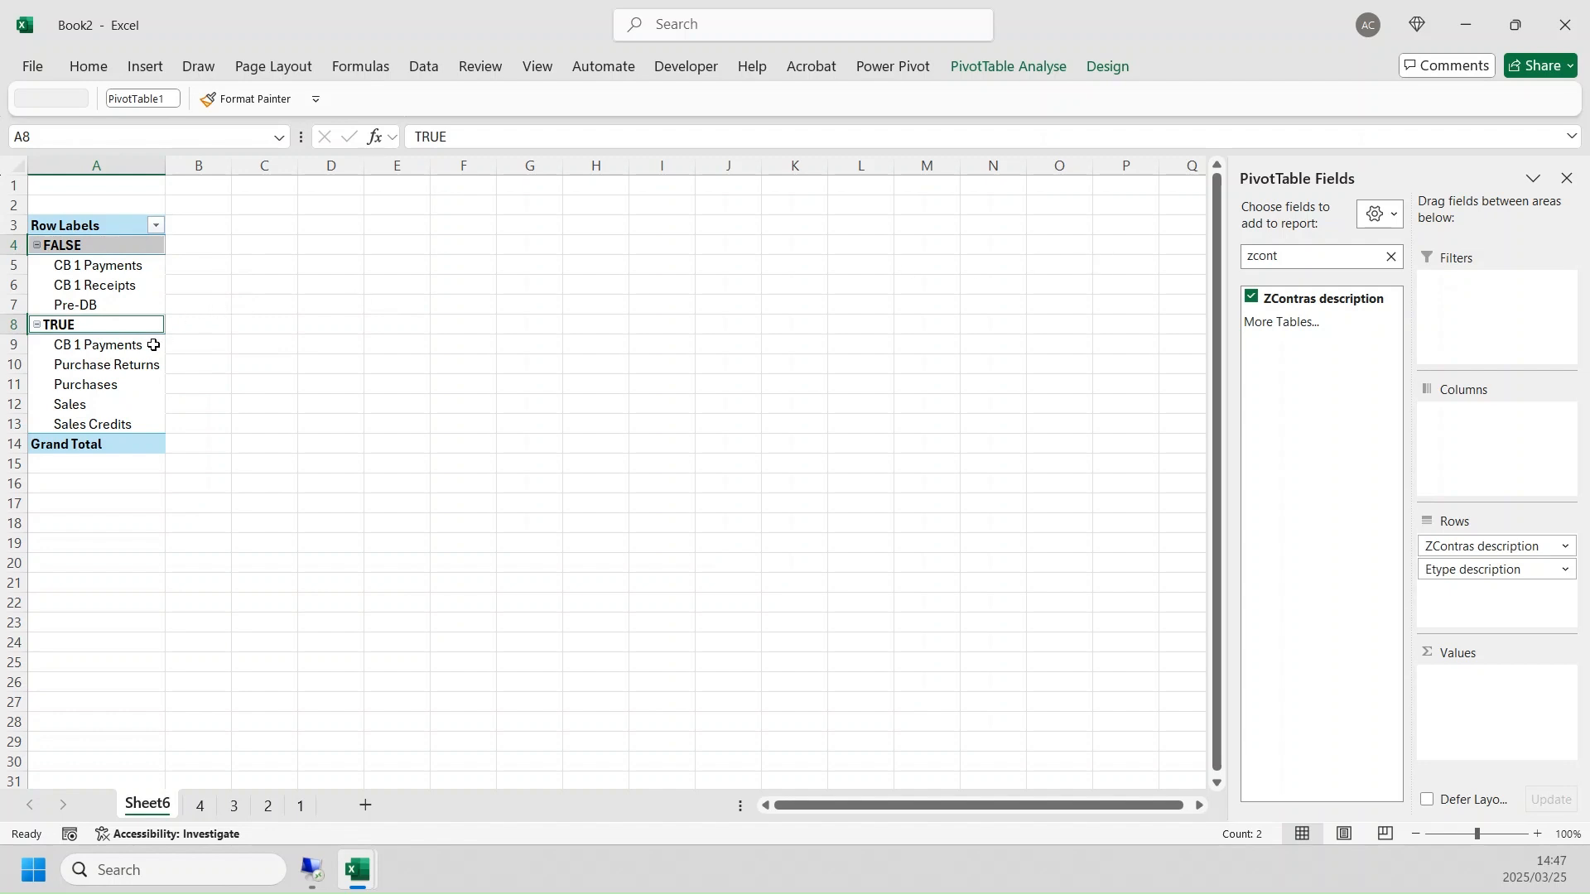
left_click(1326, 257)
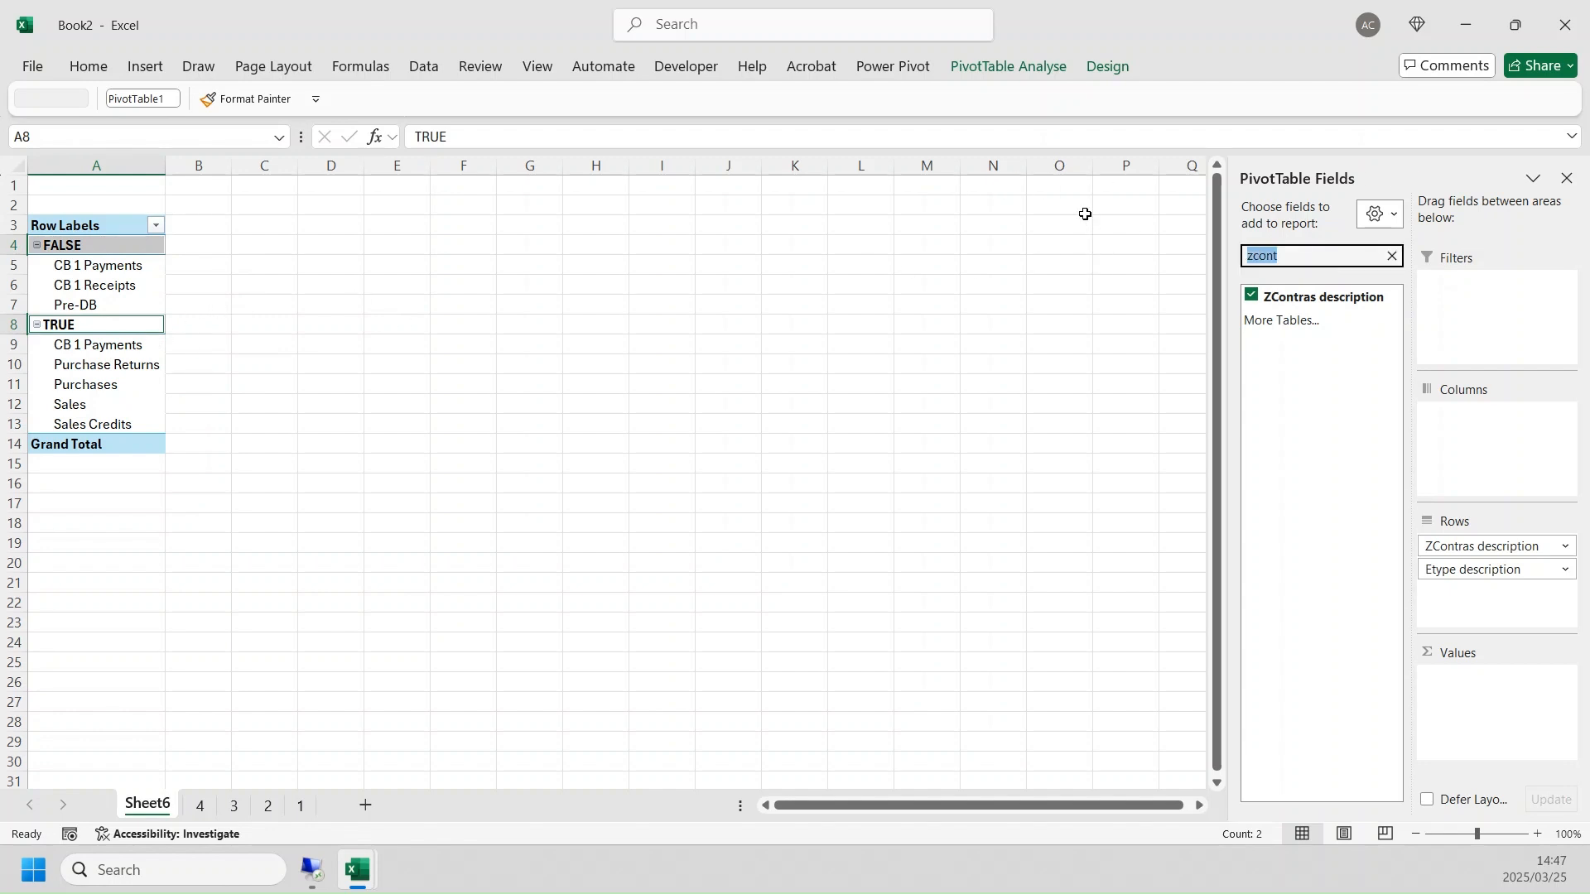
type("amoun")
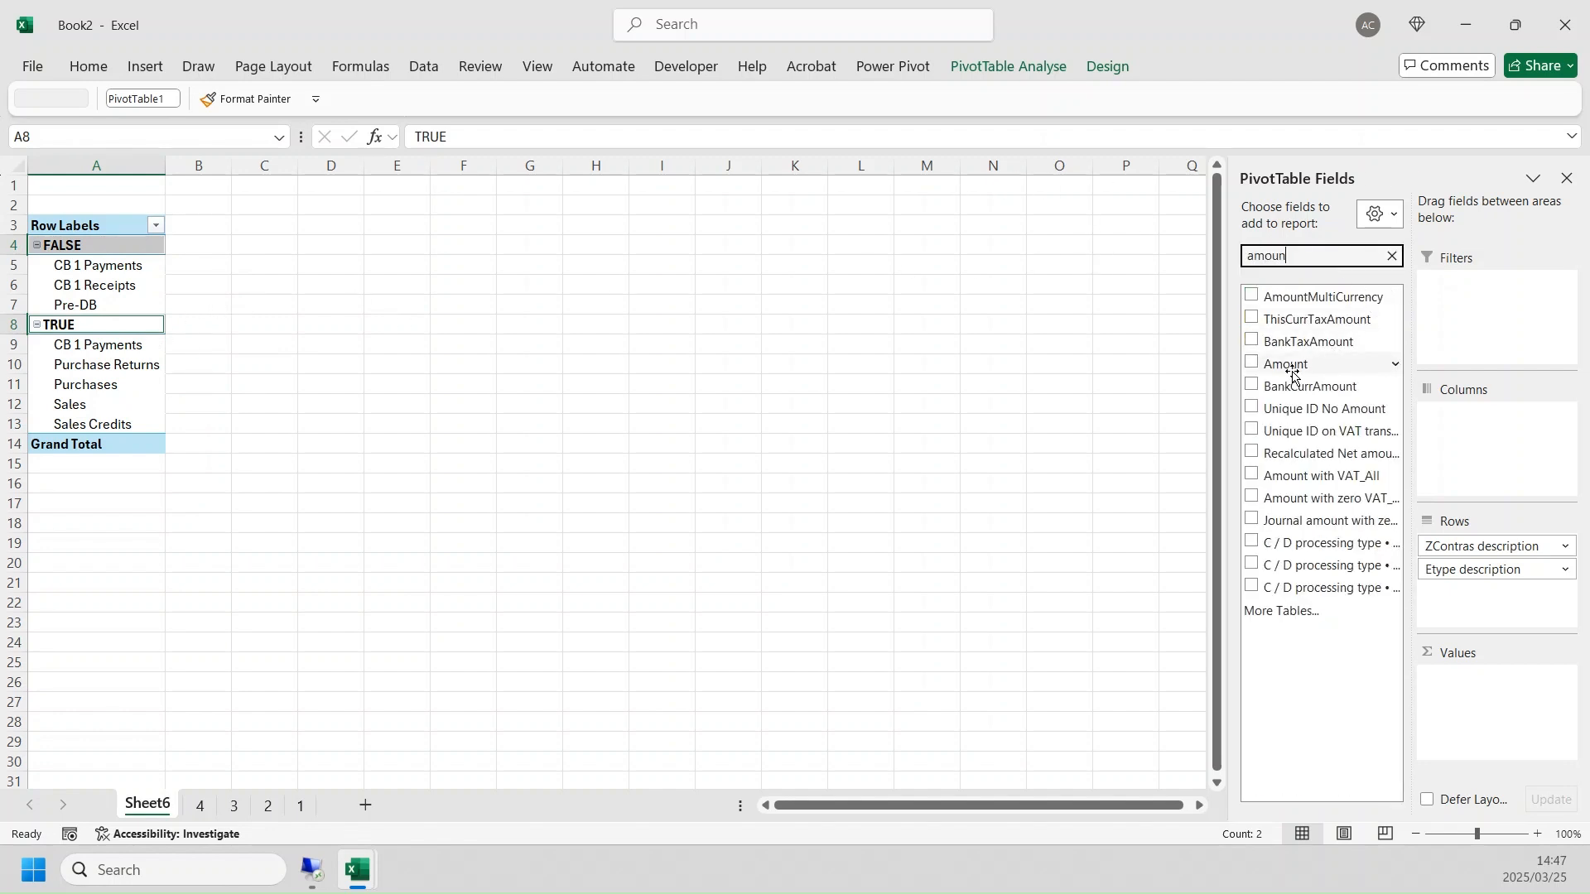
left_click(1292, 364)
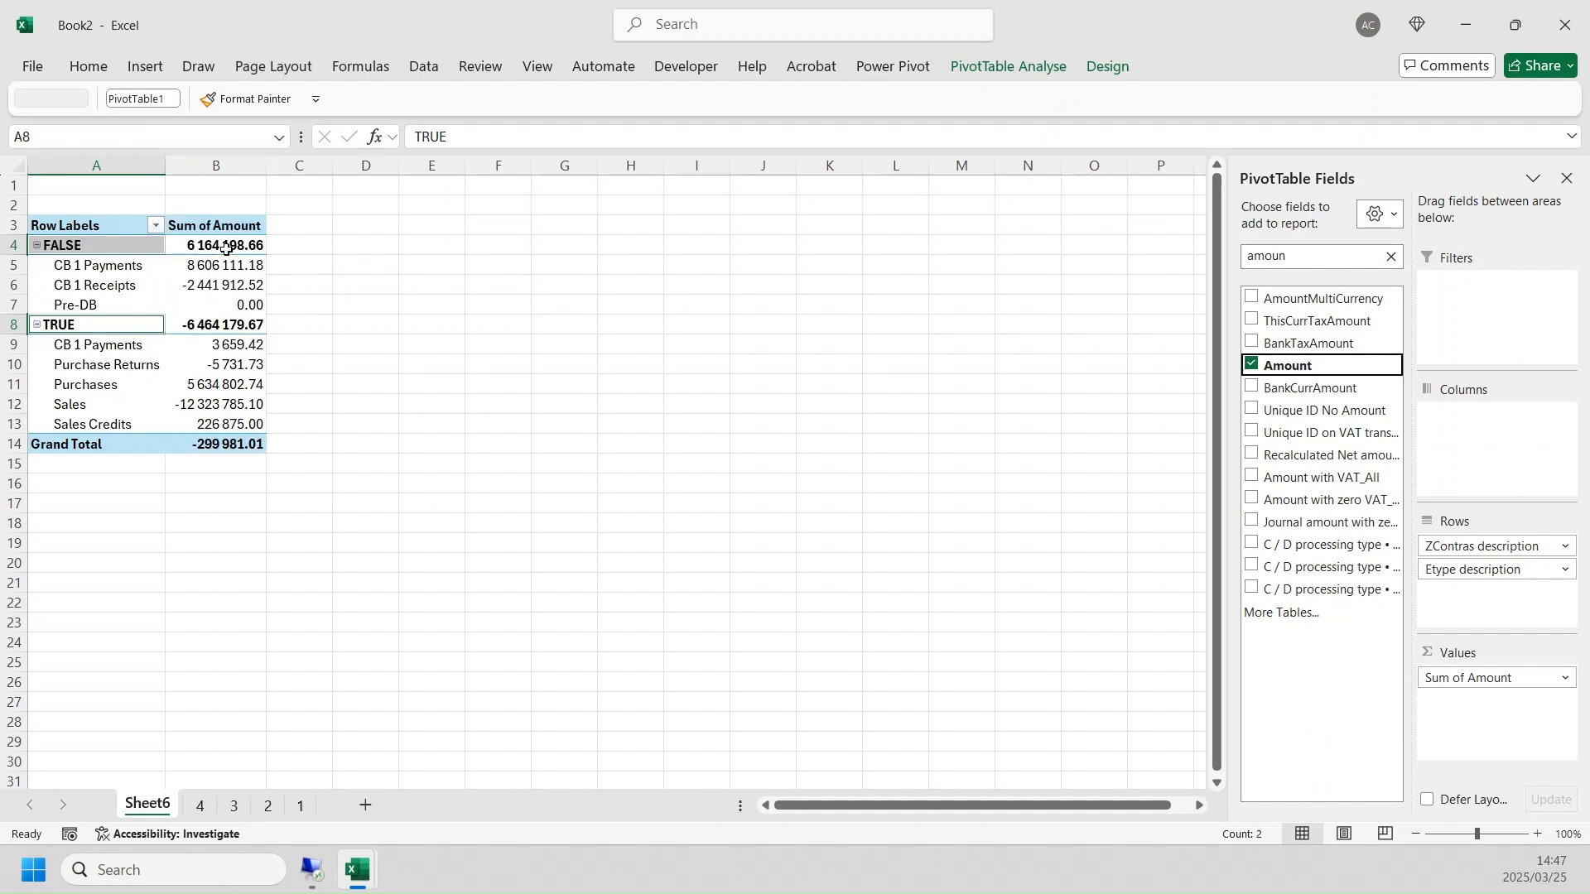
- Check the Sum of Amount grand total and add Calender period - Slicer as the PivotTable's column field
left_click_drag(226, 249, 222, 447)
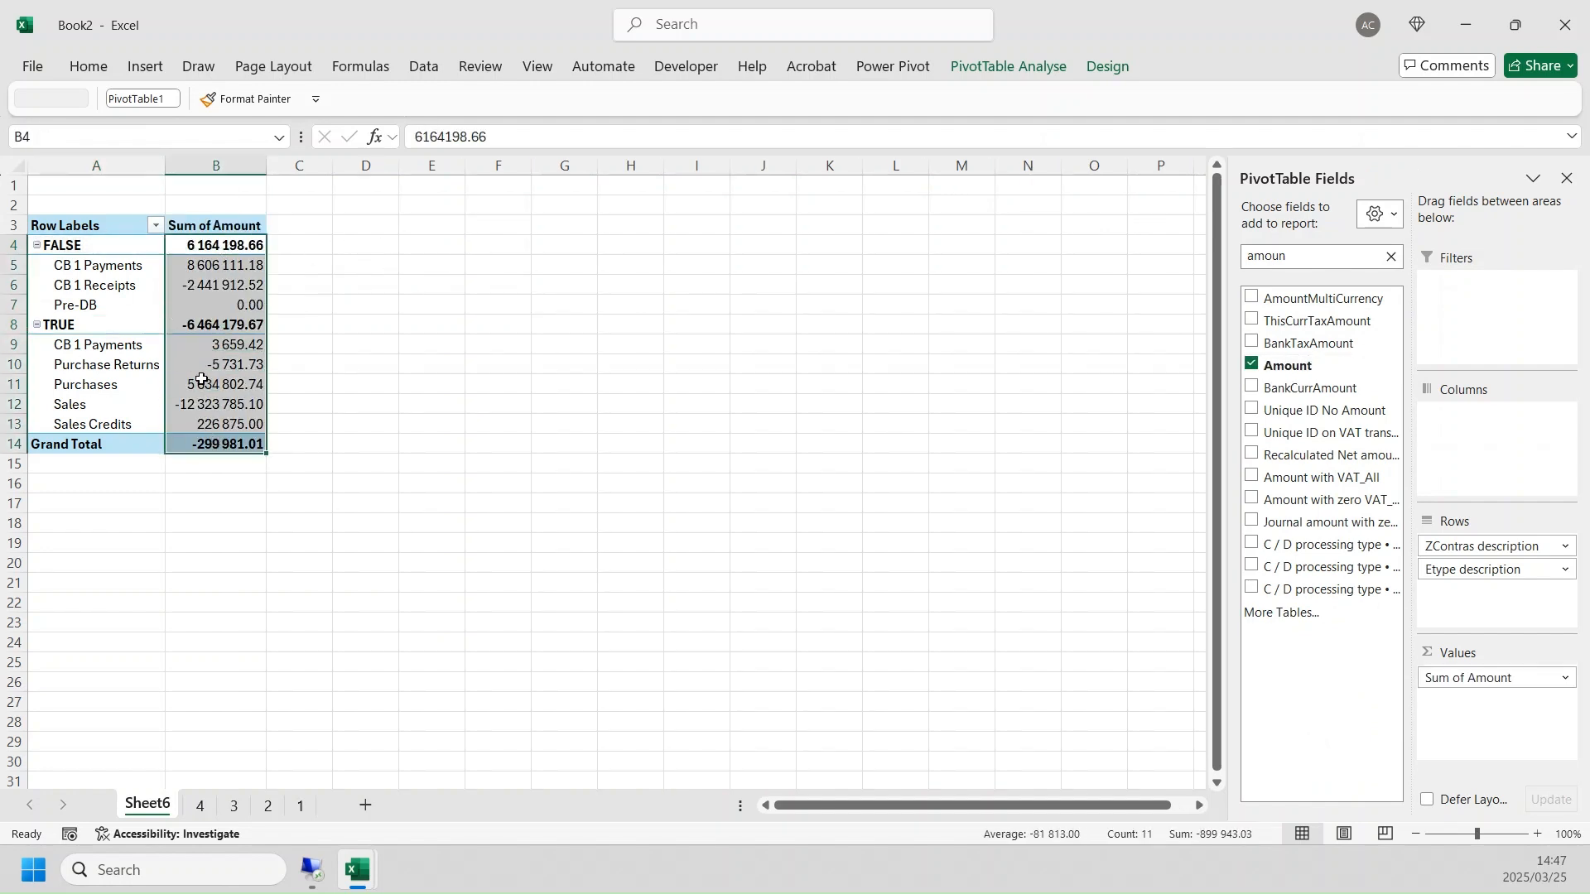
left_click(244, 443)
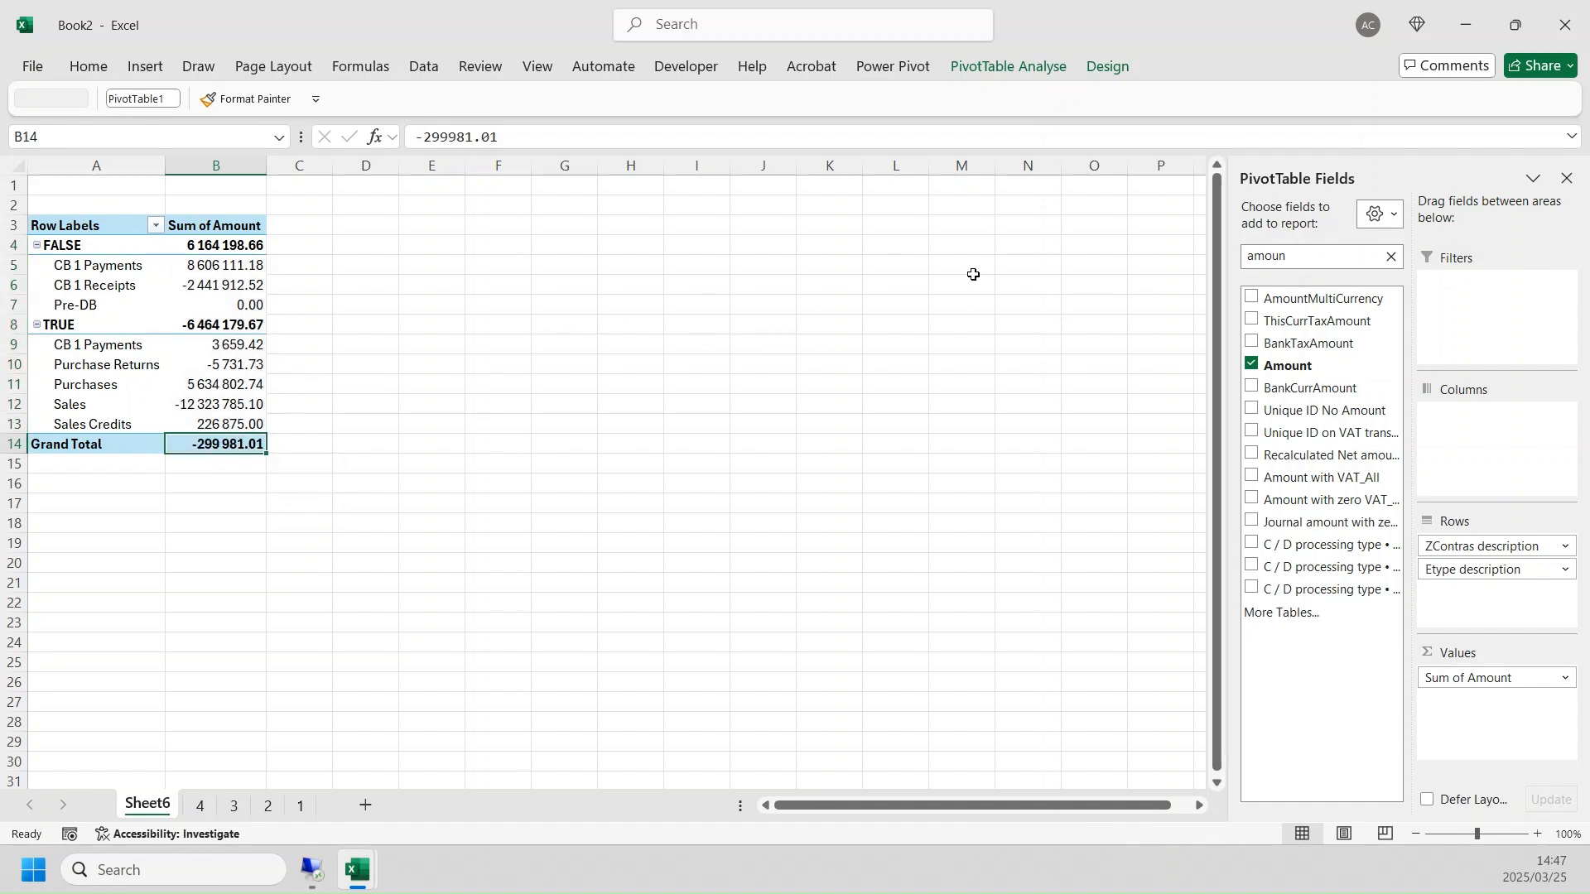
left_click(1298, 261)
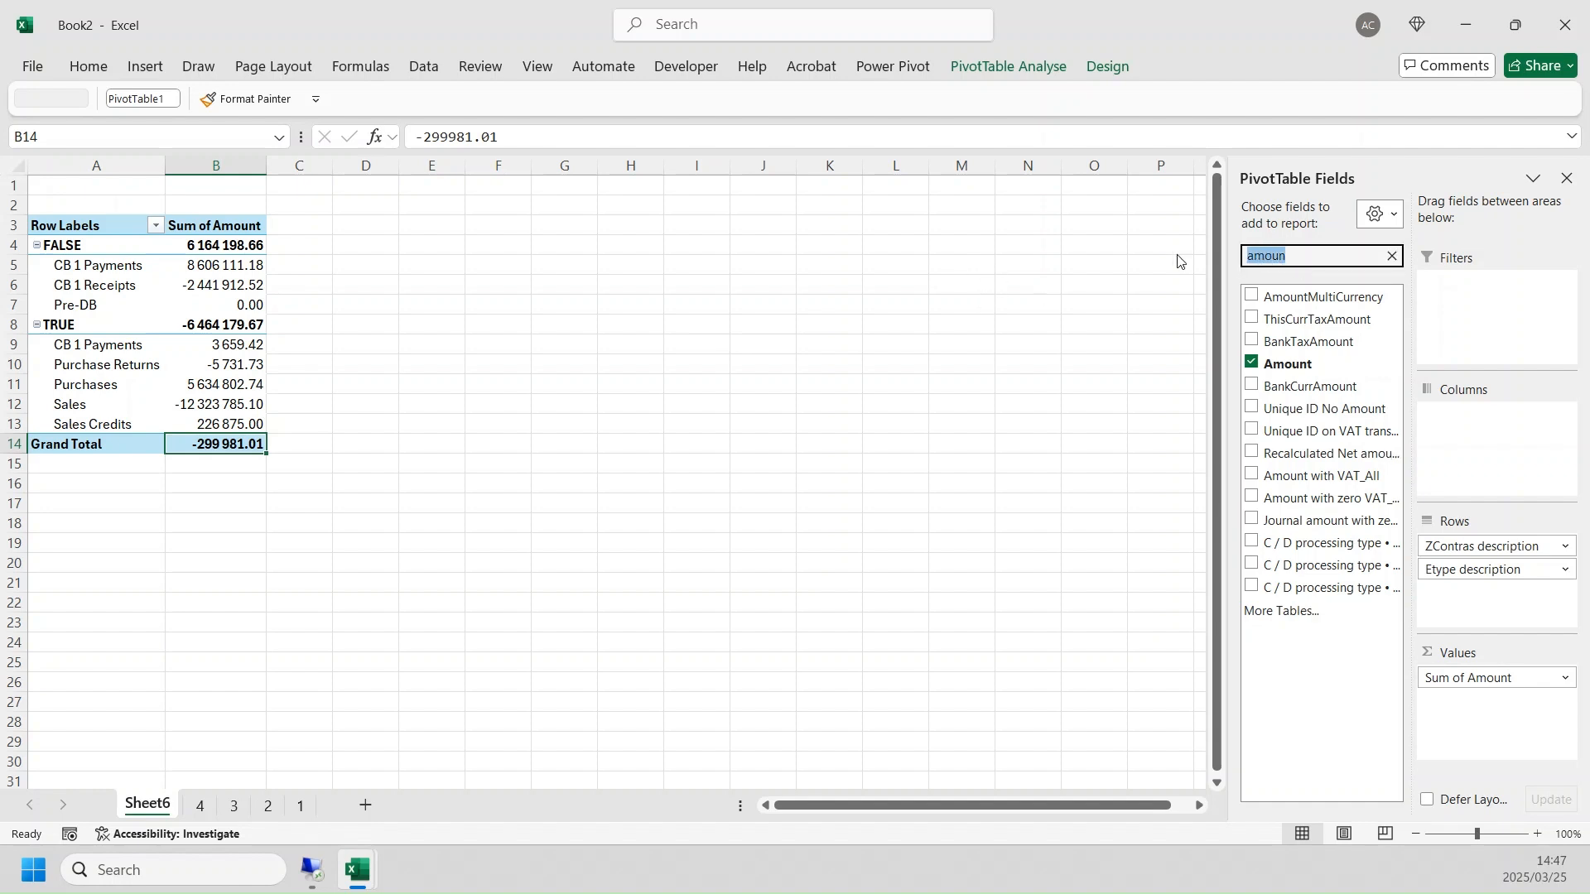
type("calen")
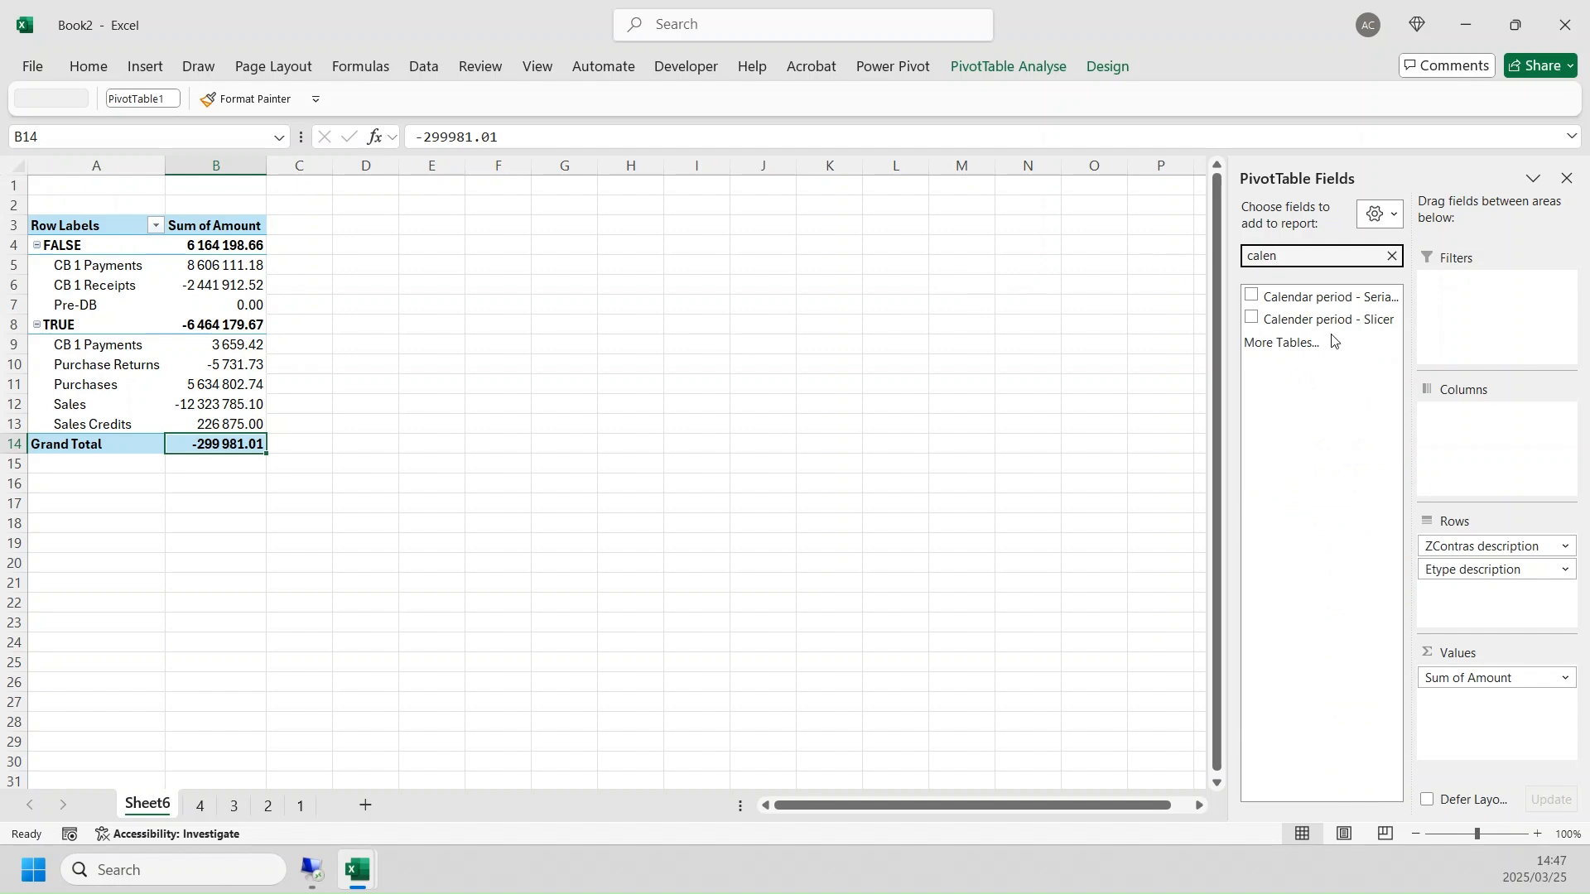
left_click_drag(1313, 319, 1542, 464)
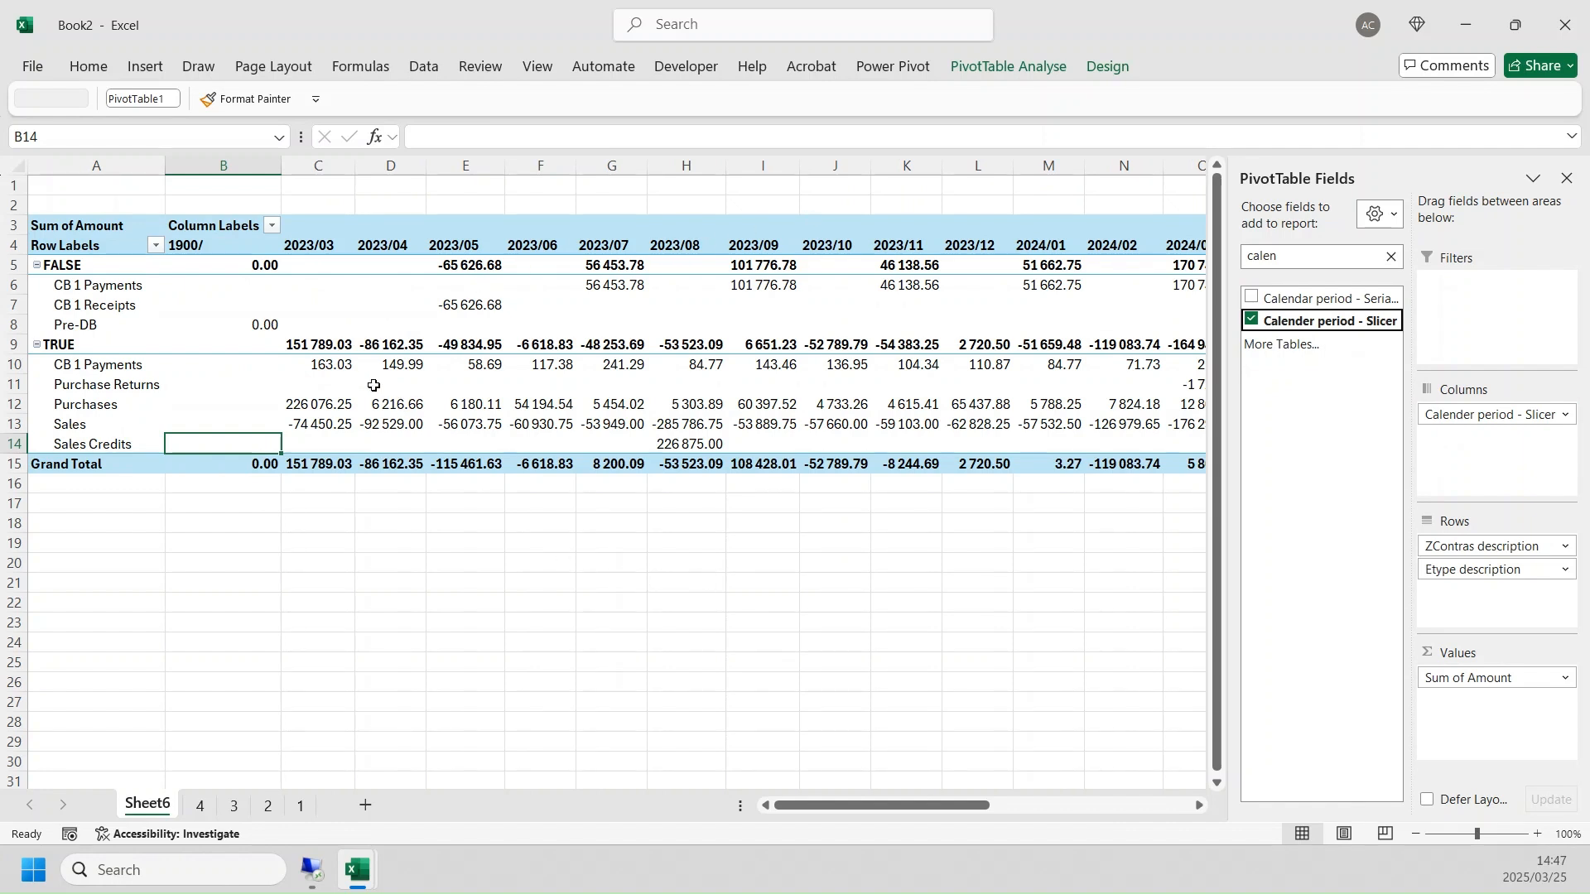
- Sum the TRUE totals of 2023/03 and 2023/04 together with the FALSE total of 2023/05 to check that they offset
left_click(333, 343)
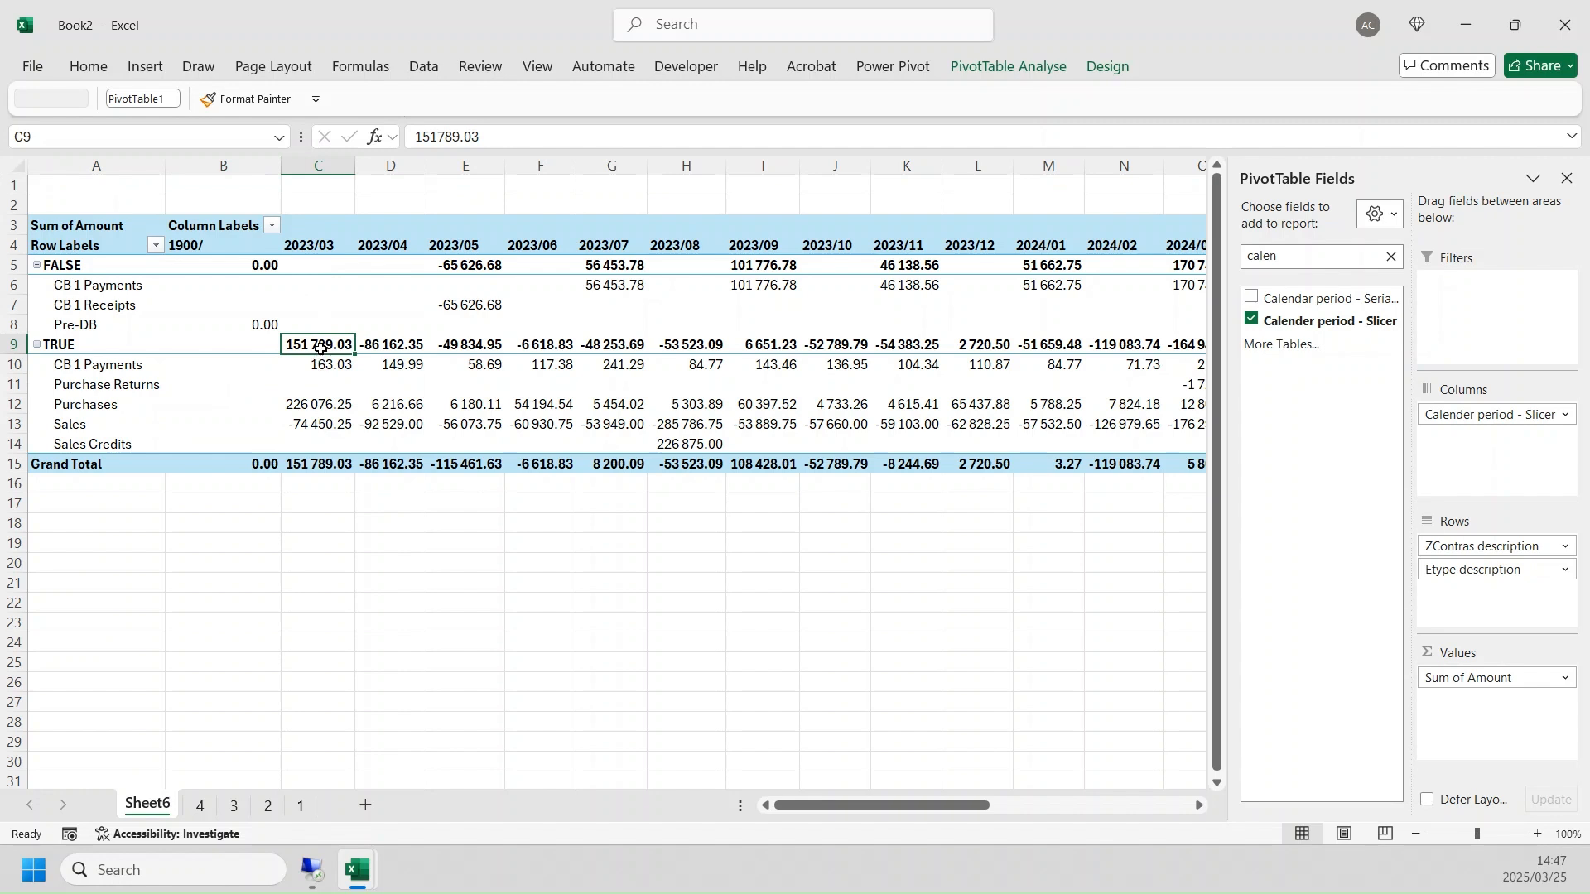
left_click(366, 344, "ctrl")
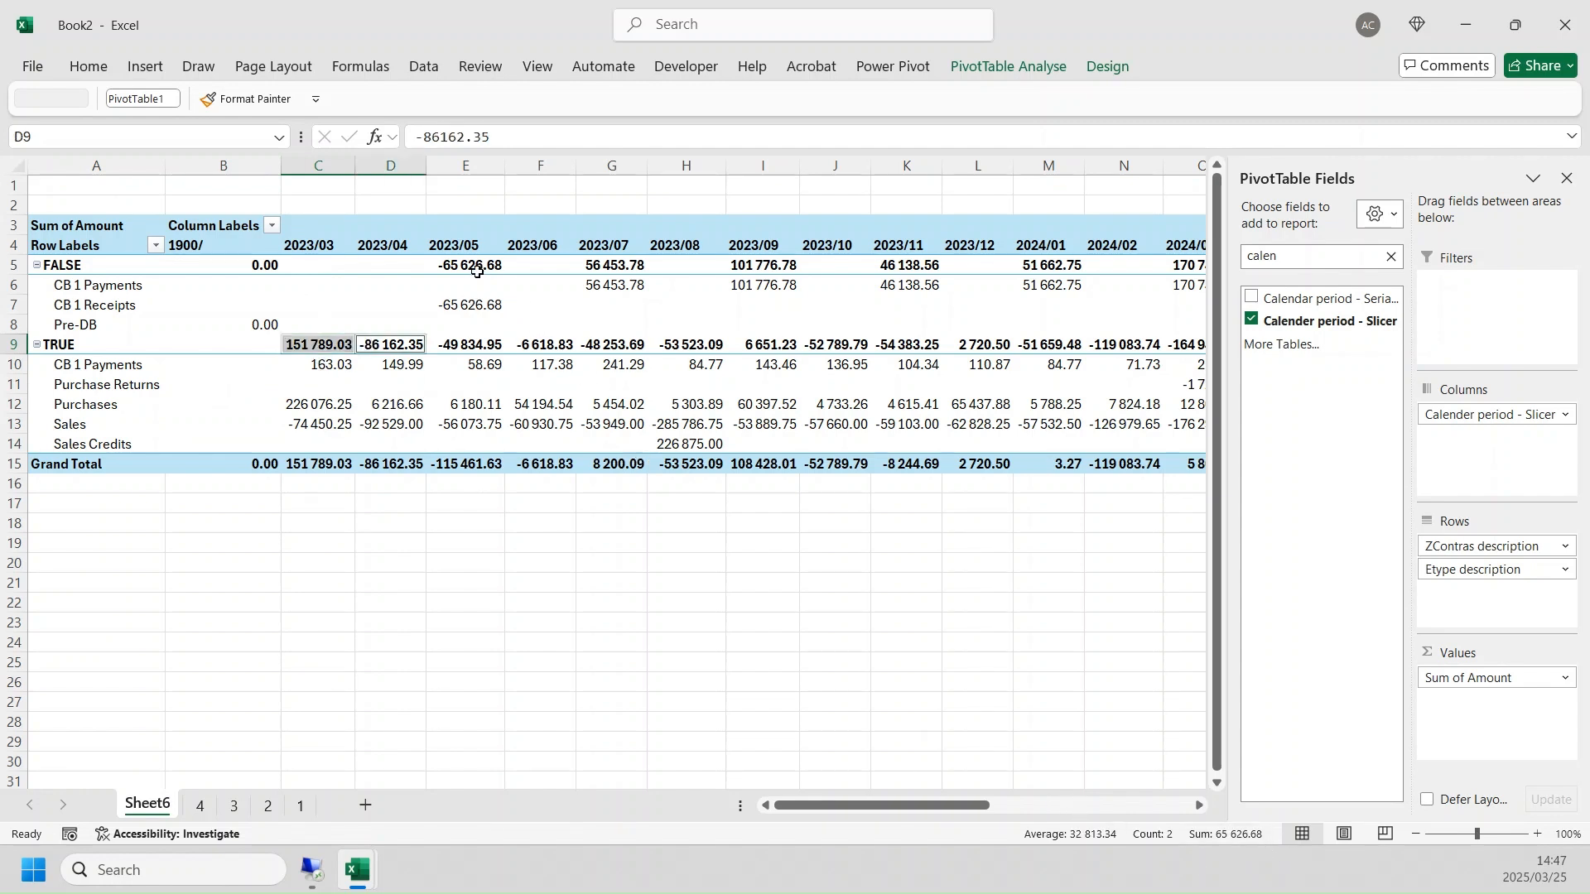
left_click(467, 305, "ctrl")
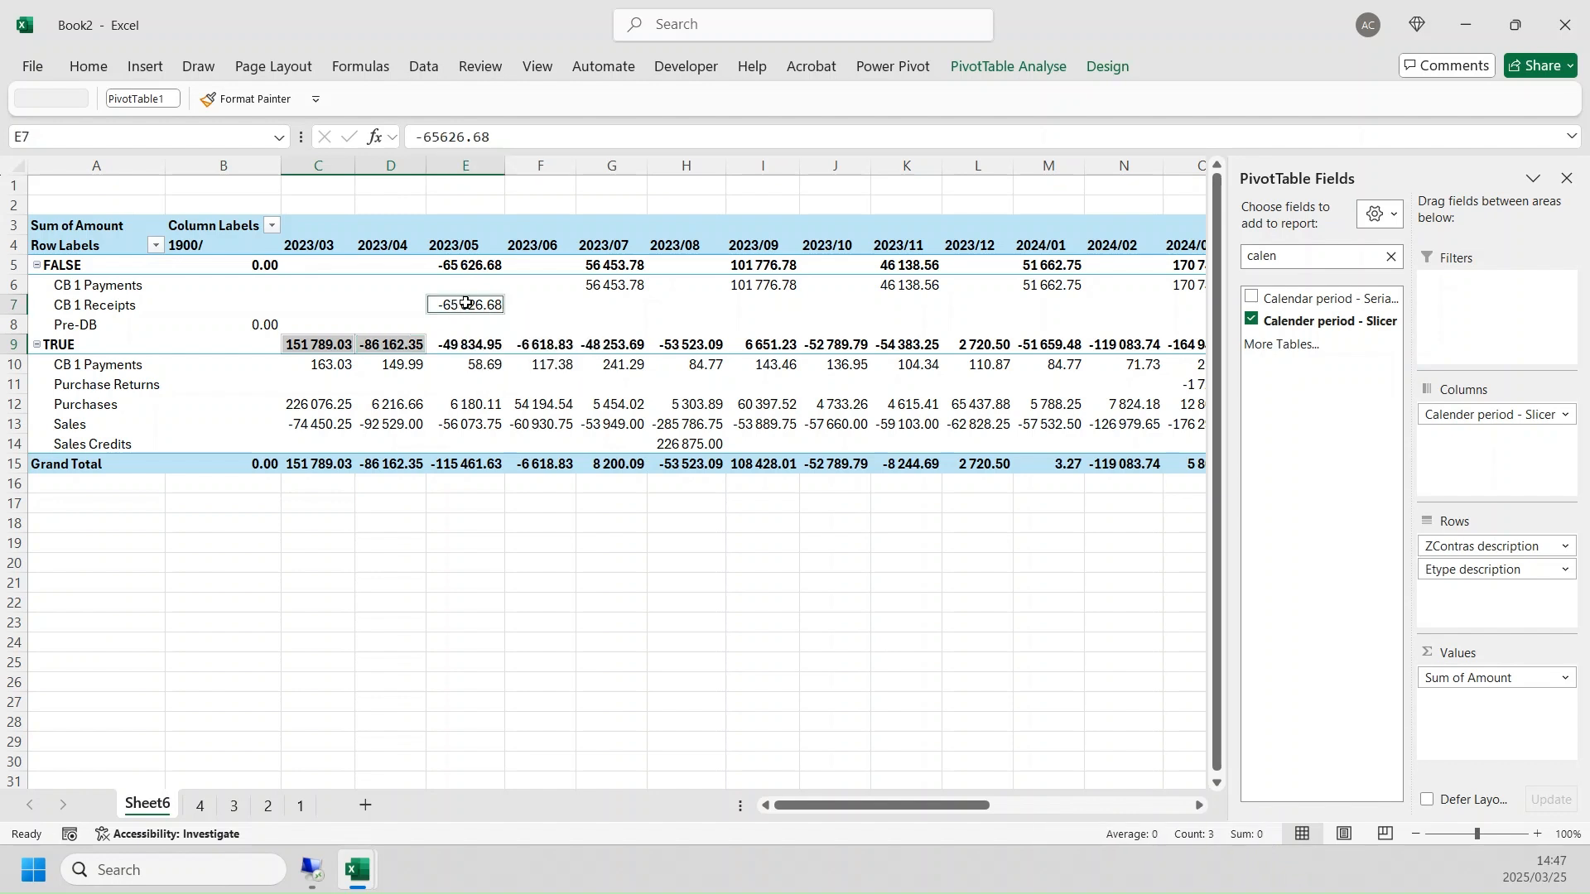
left_click(466, 303, "ctrl")
left_click(468, 267, "ctrl")
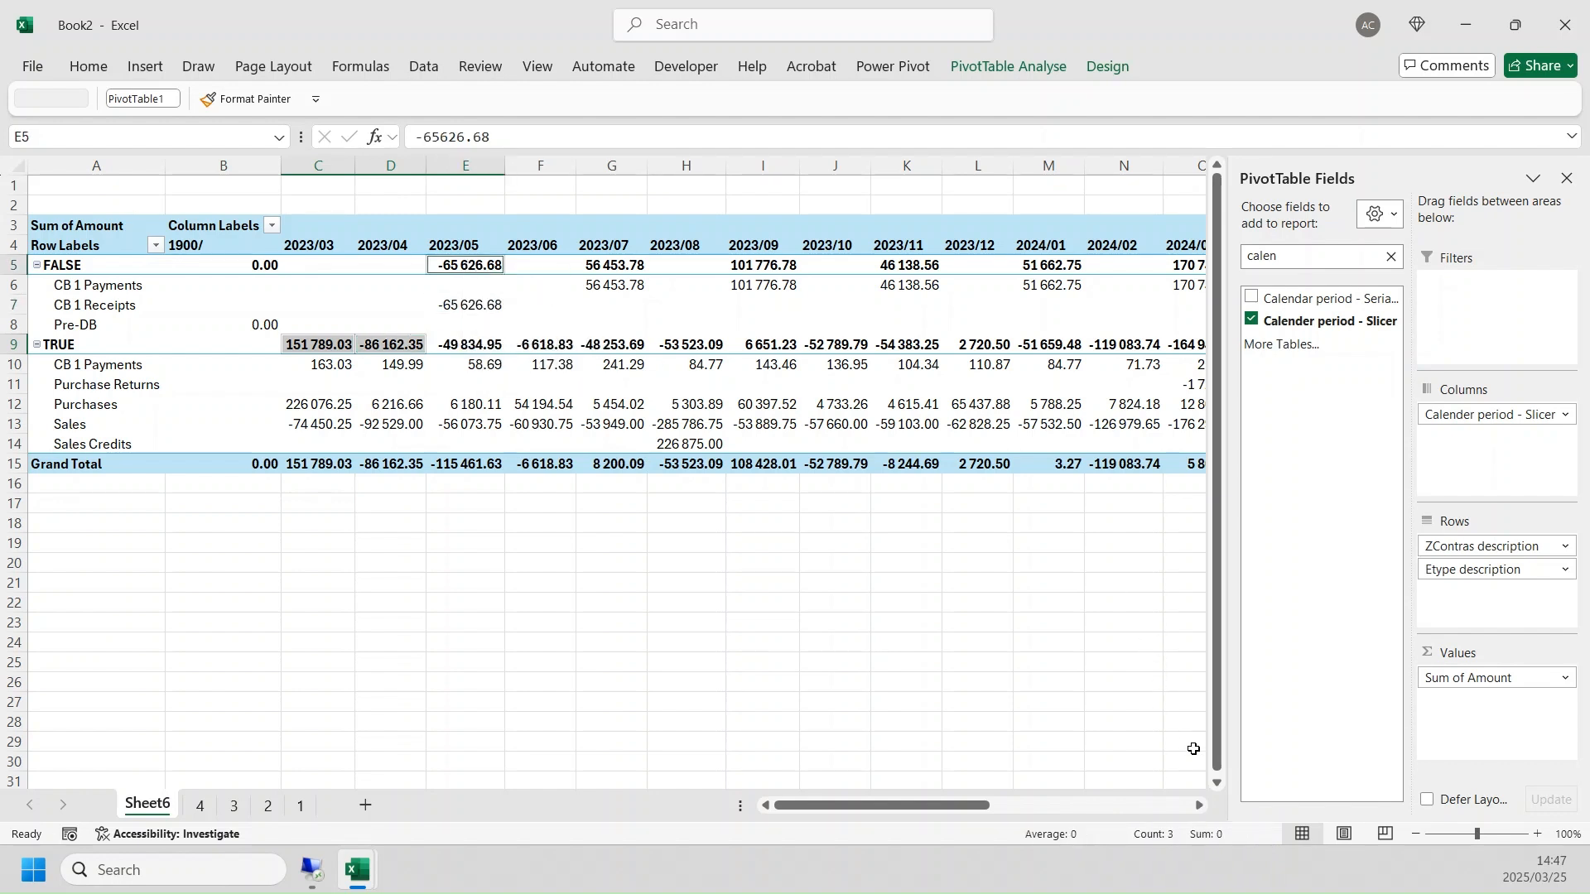
- Extend the running selection with the TRUE totals of 2023/05 to 2023/08 and the FALSE totals of 2023/07 and 2023/09
left_click(464, 347, "ctrl")
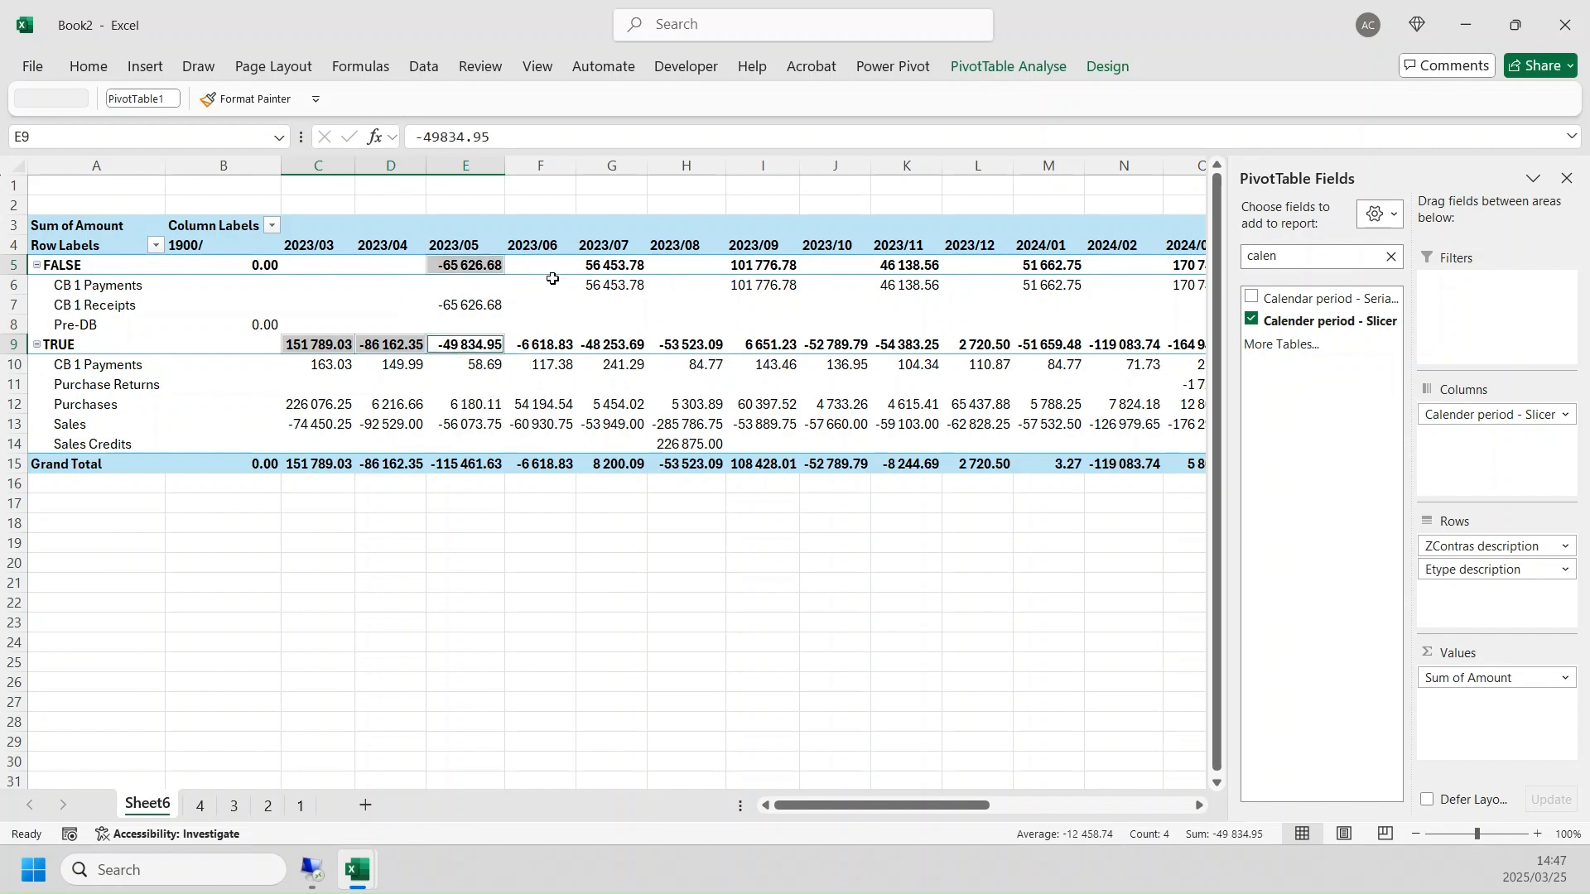
left_click(554, 347, "ctrl")
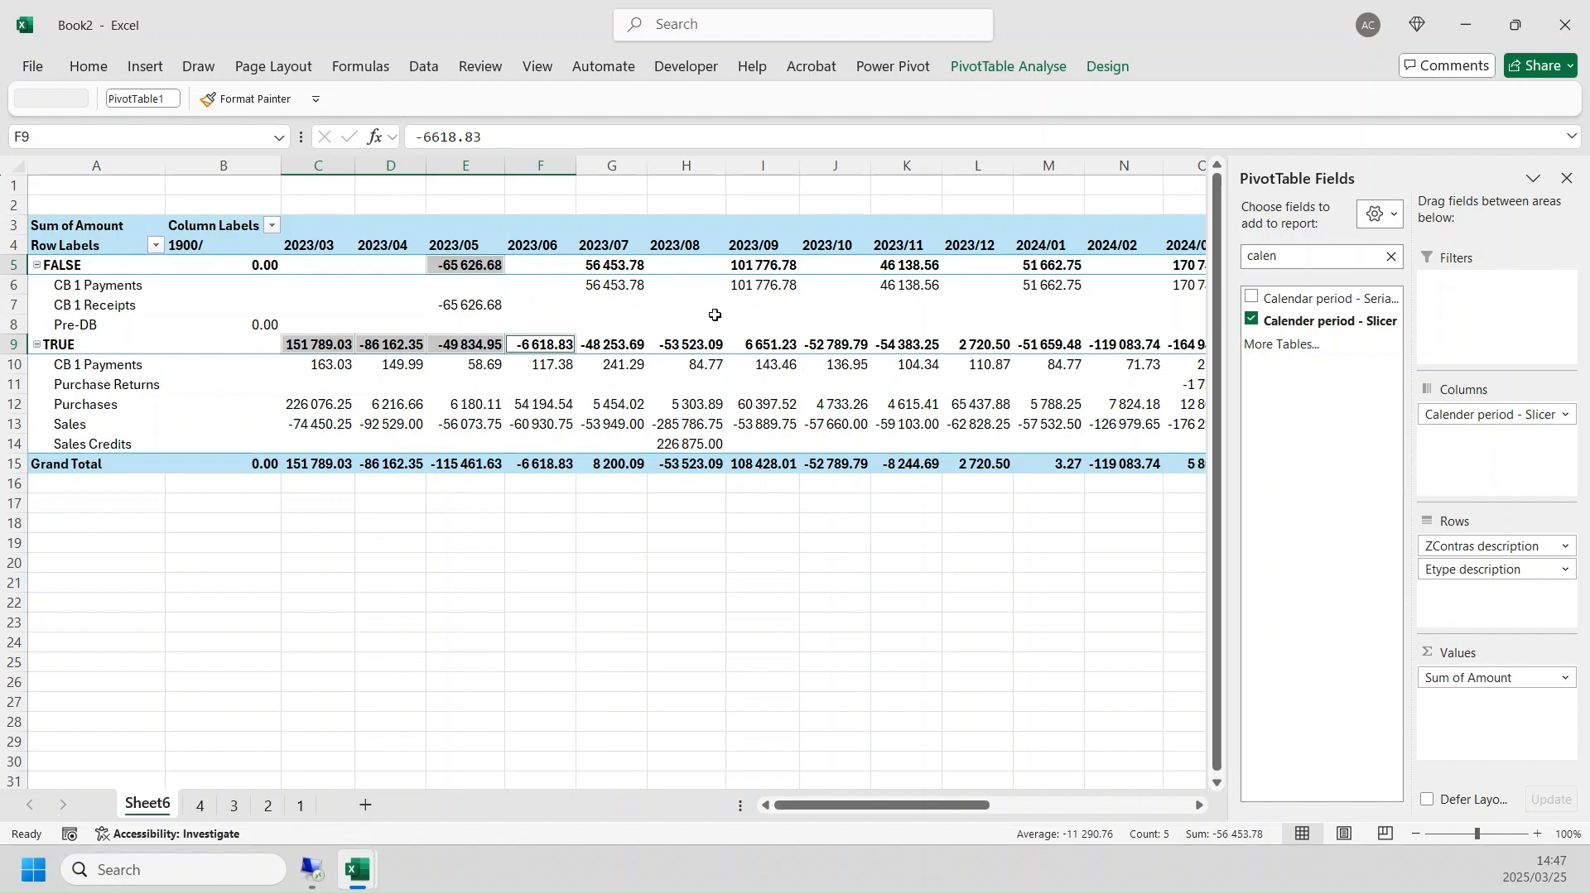
left_click(609, 261, "ctrl")
left_click(617, 344, "ctrl")
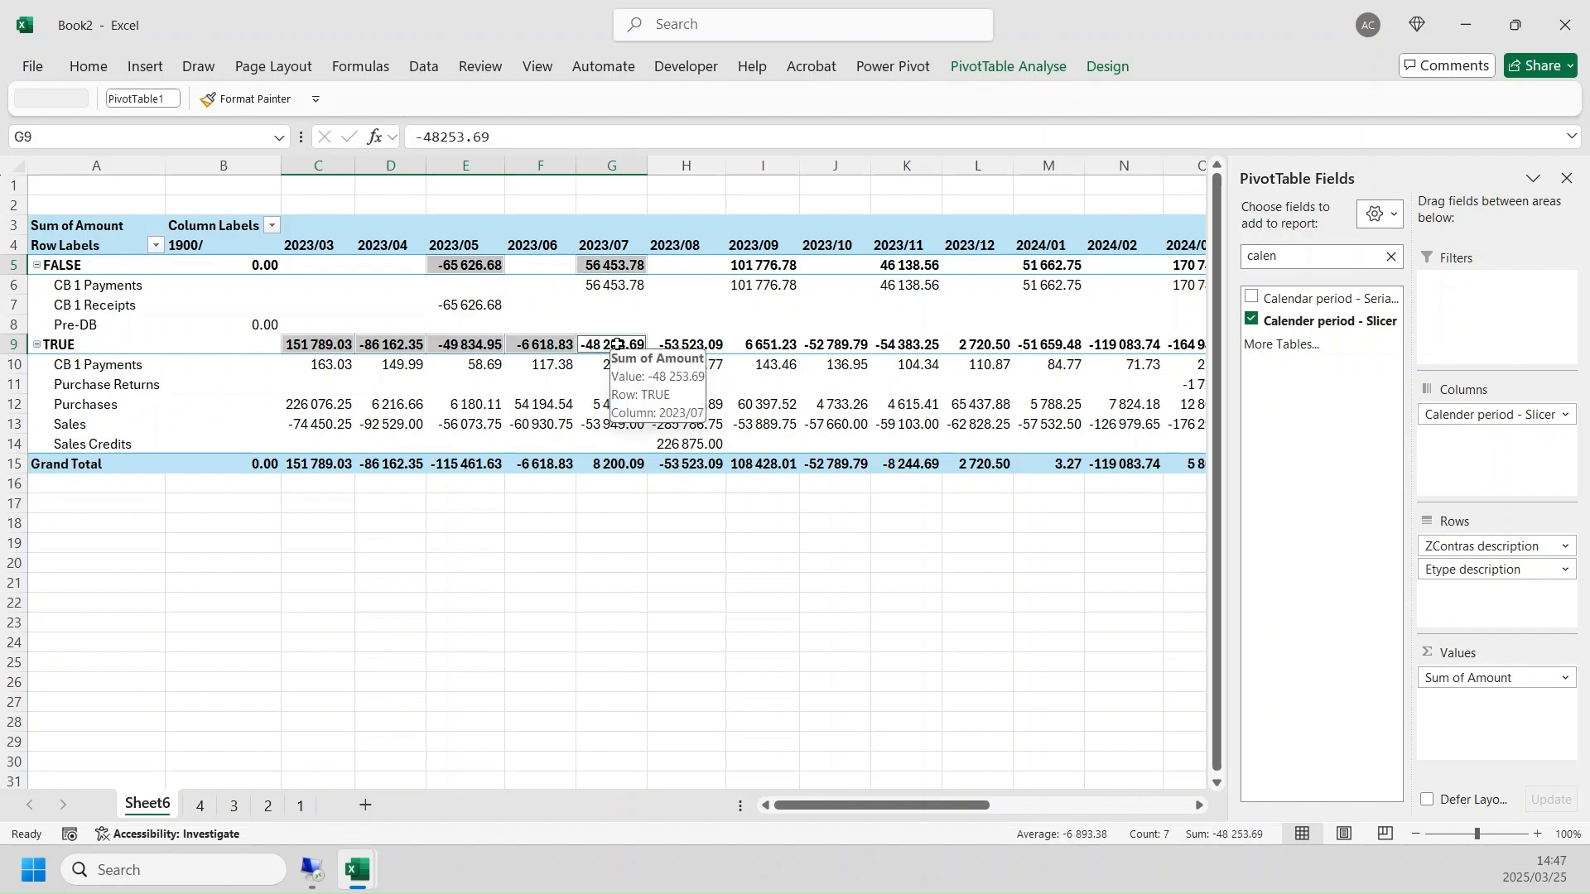
left_click(689, 345, "ctrl")
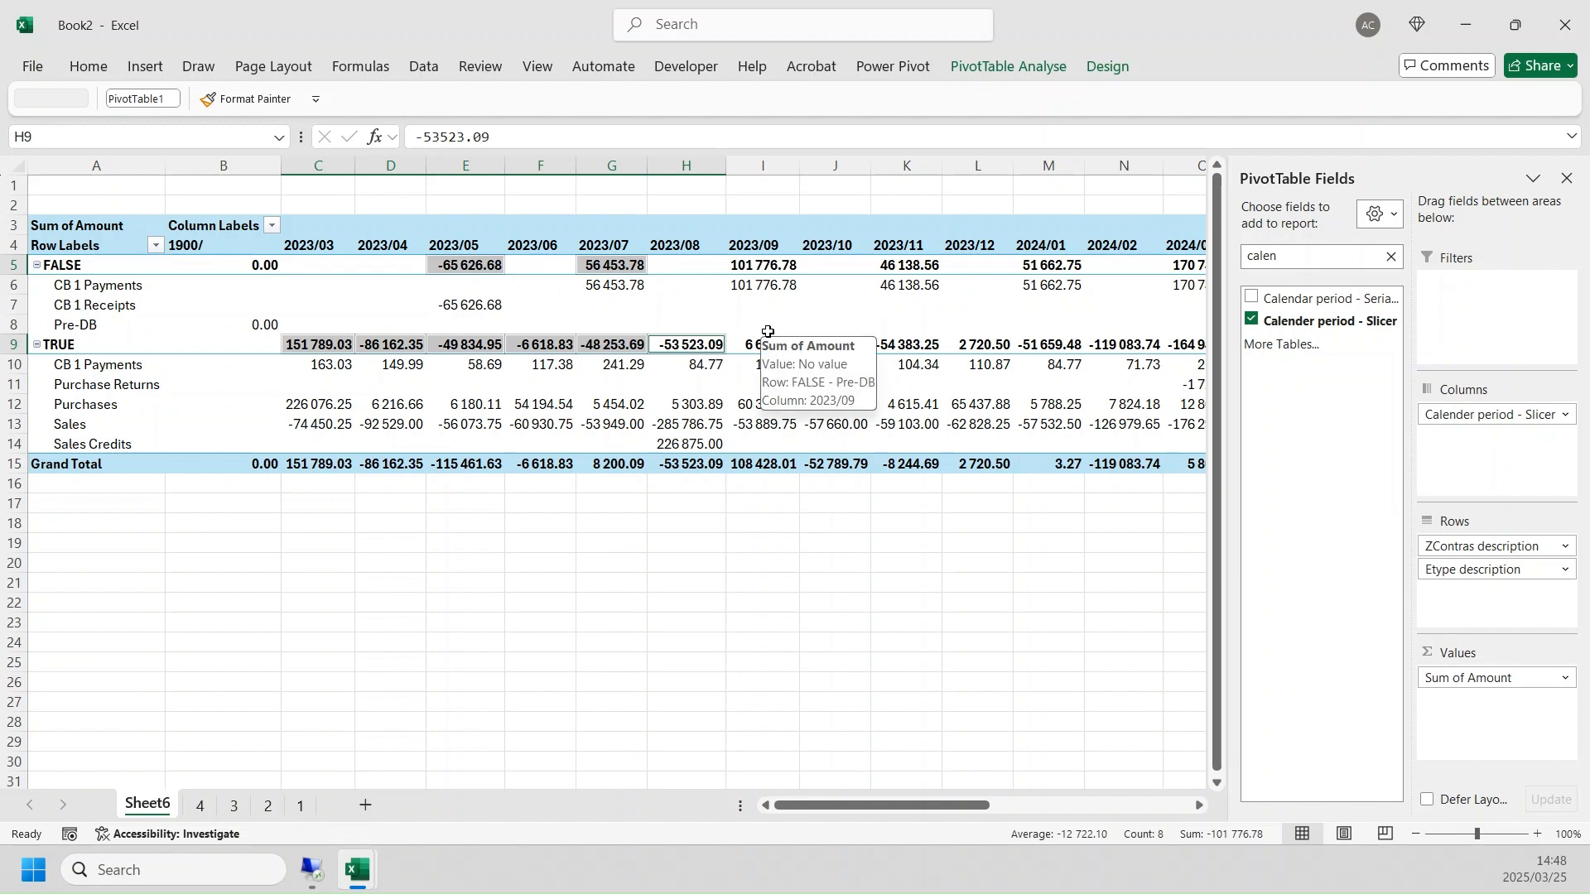
left_click(763, 265)
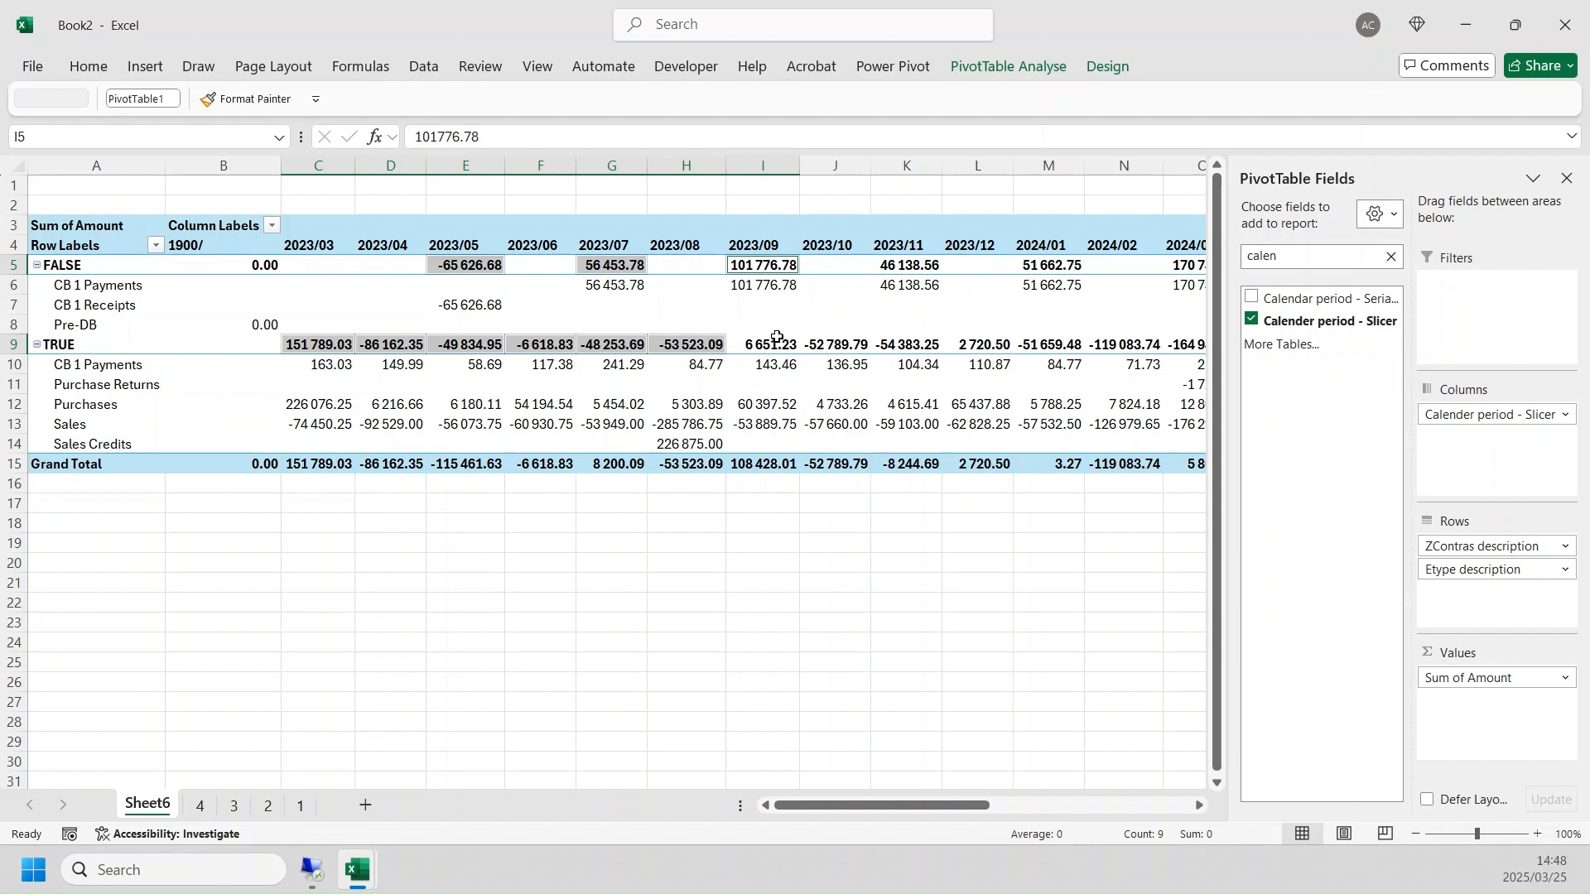
- Add the TRUE totals of 2023/09 to 2023/12 and the FALSE totals of 2023/11 and 2024/01 to the running selection
left_click_drag(766, 341, 862, 331)
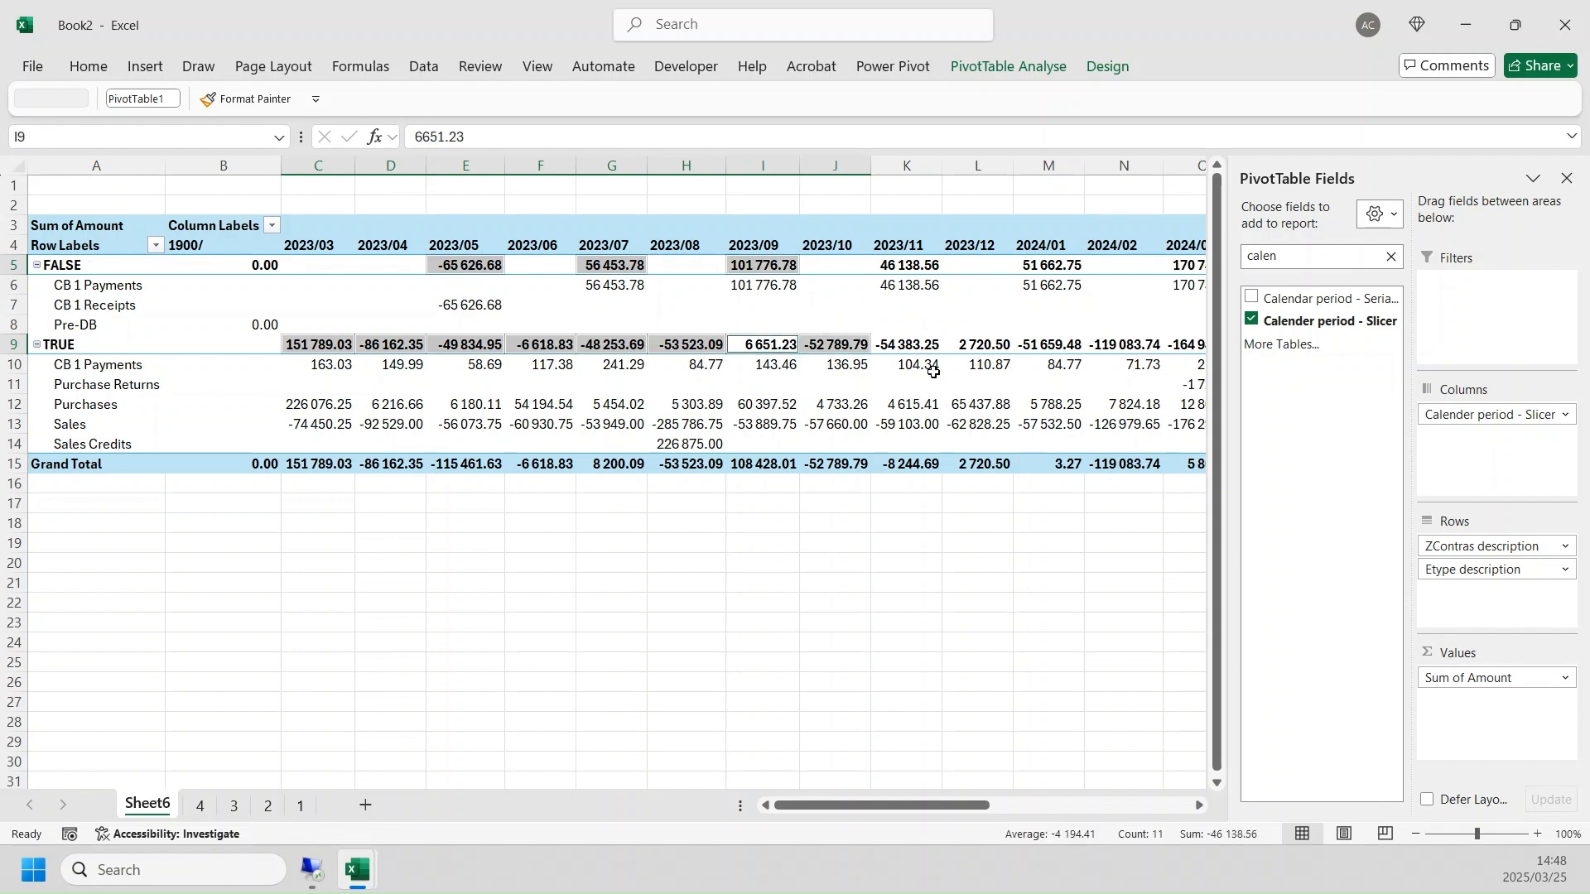
left_click(914, 261, "ctrl")
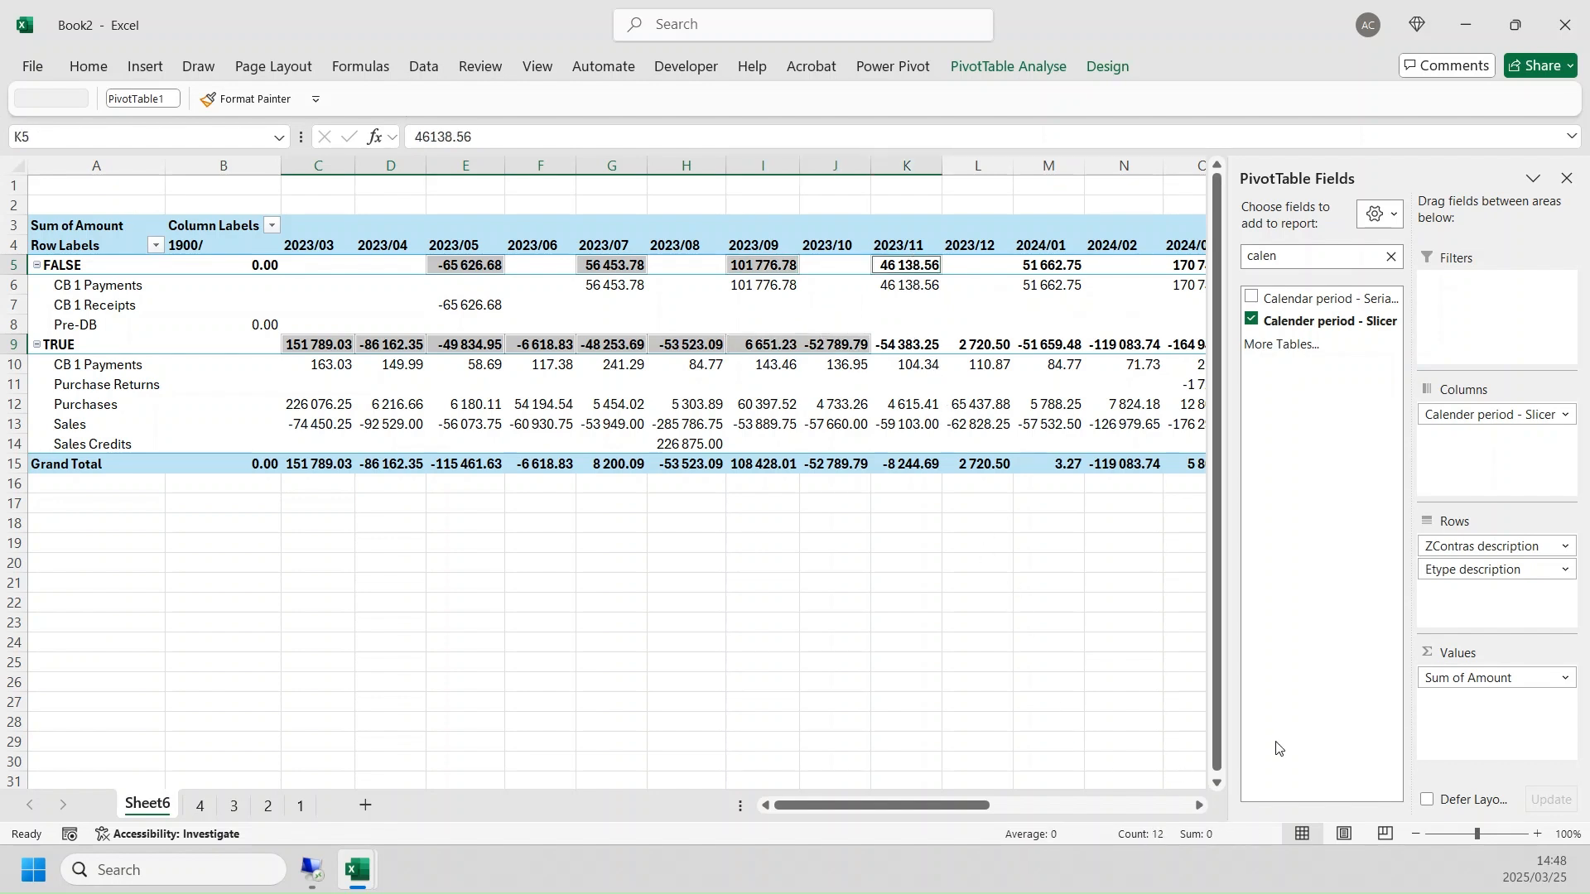
left_click_drag(901, 344, 952, 345)
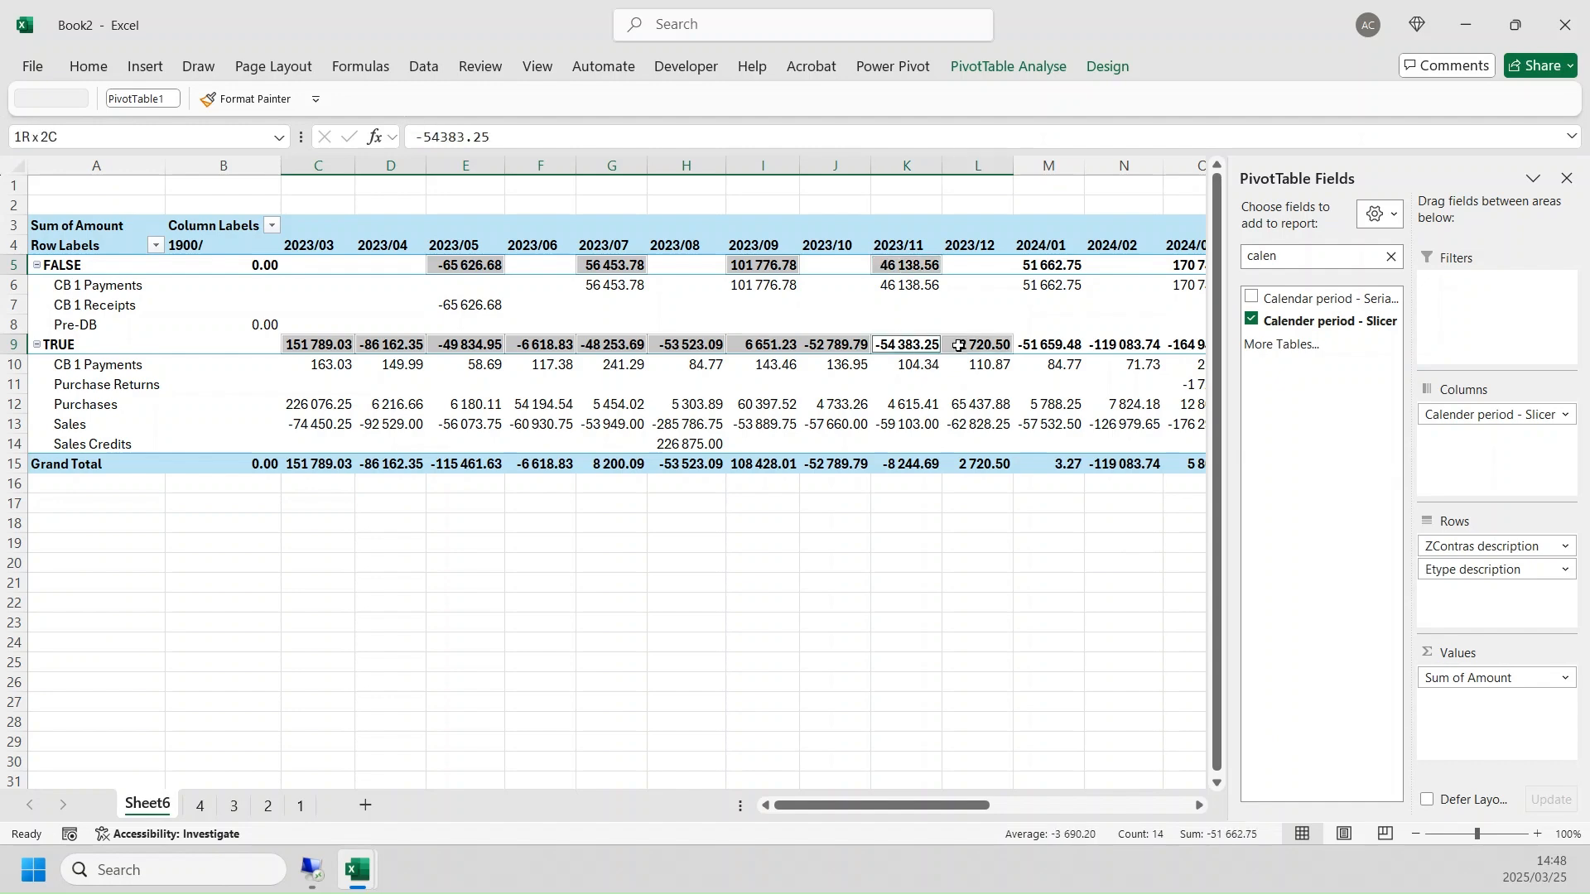
left_click(1036, 266, "ctrl")
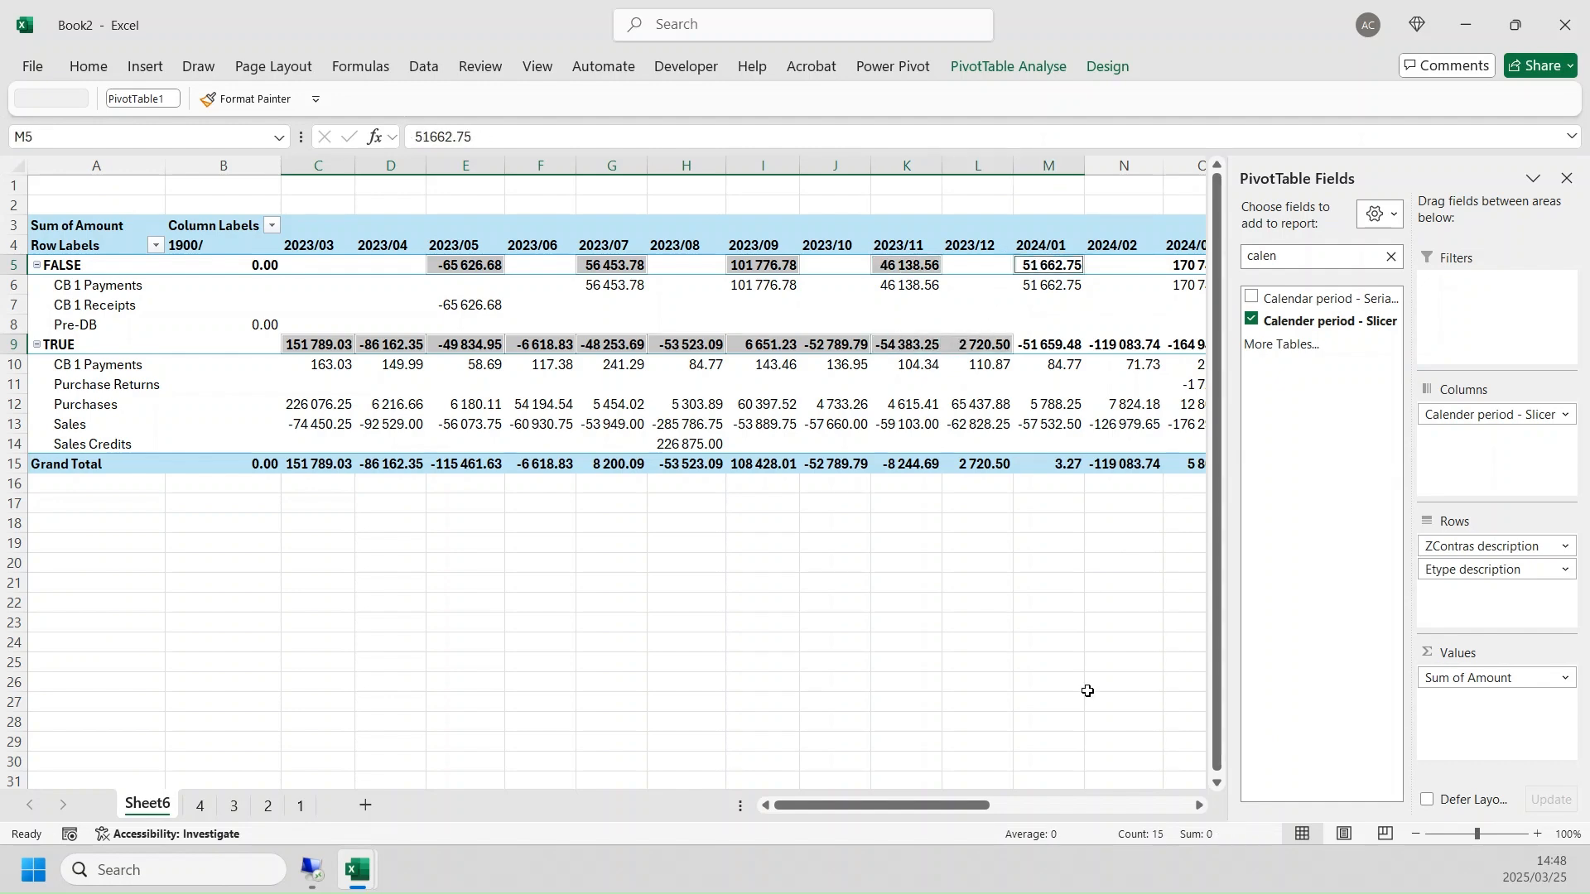
- Match the TRUE totals of 2024/01 to 2024/04 against the FALSE totals of 2024/03 and 2024/05 in the running selection
left_click(1194, 806)
left_click(1195, 807)
left_click(1195, 807)
left_click(1195, 807)
left_click(1195, 806)
left_click(1194, 806)
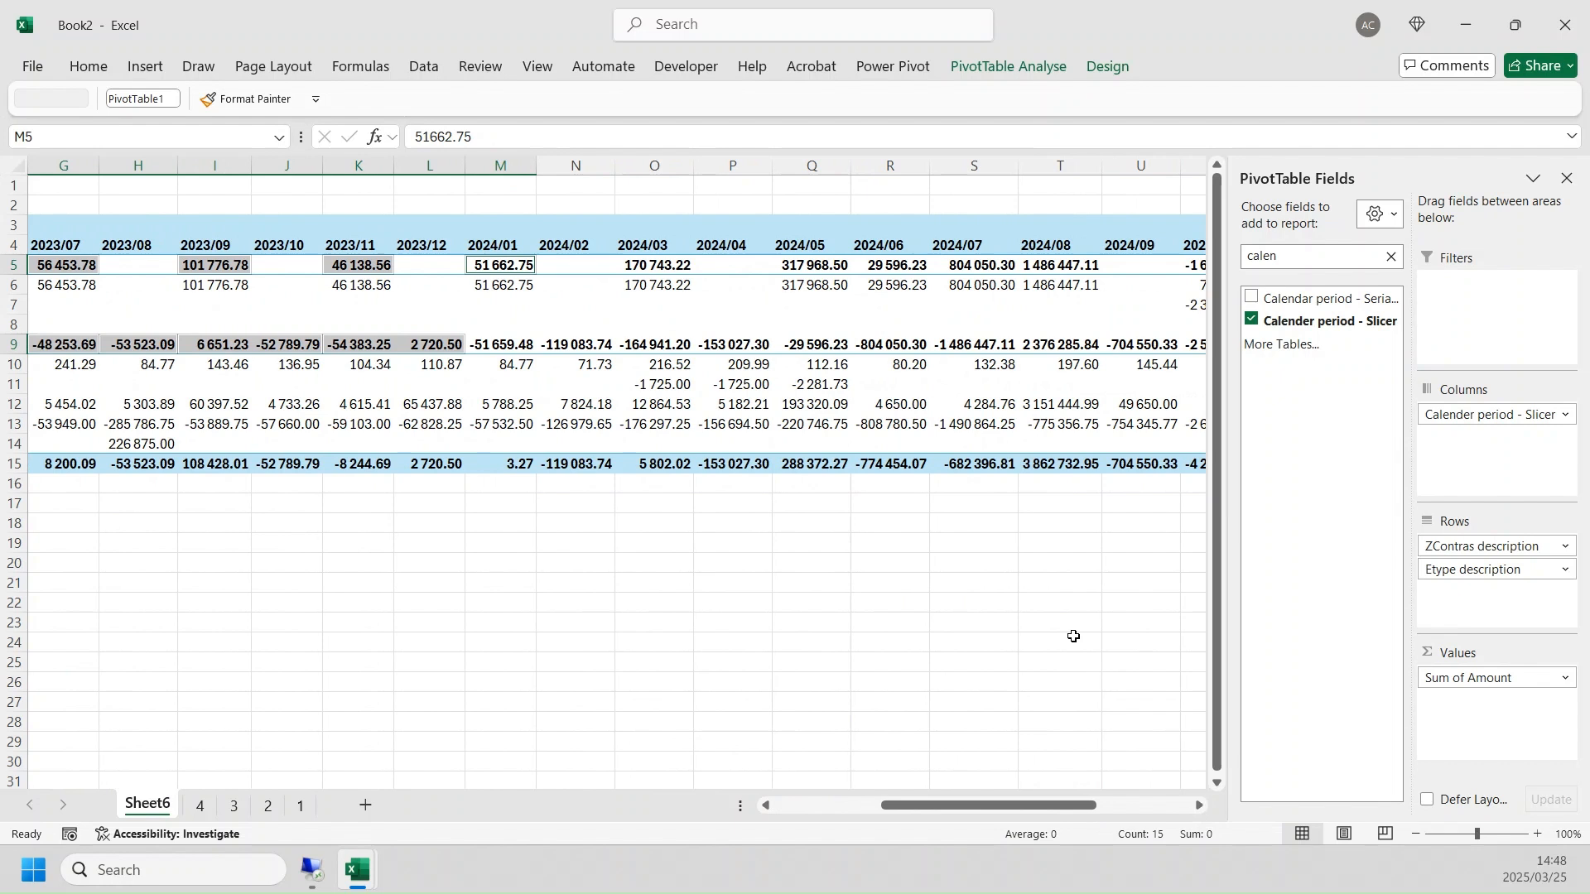
left_click_drag(502, 345, 579, 345)
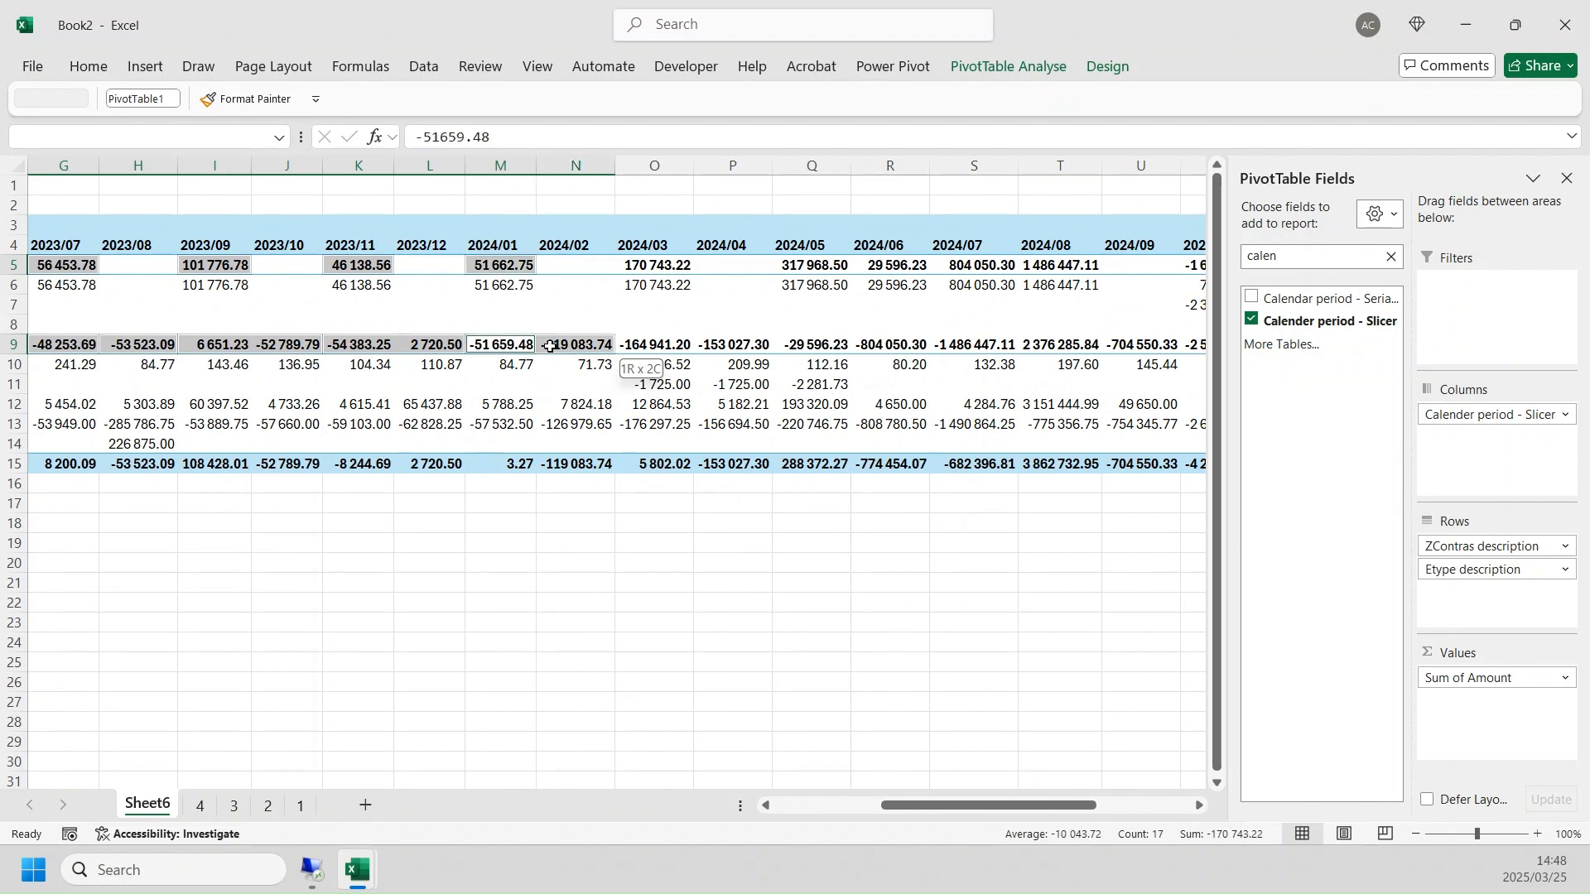
left_click(658, 265, "ctrl")
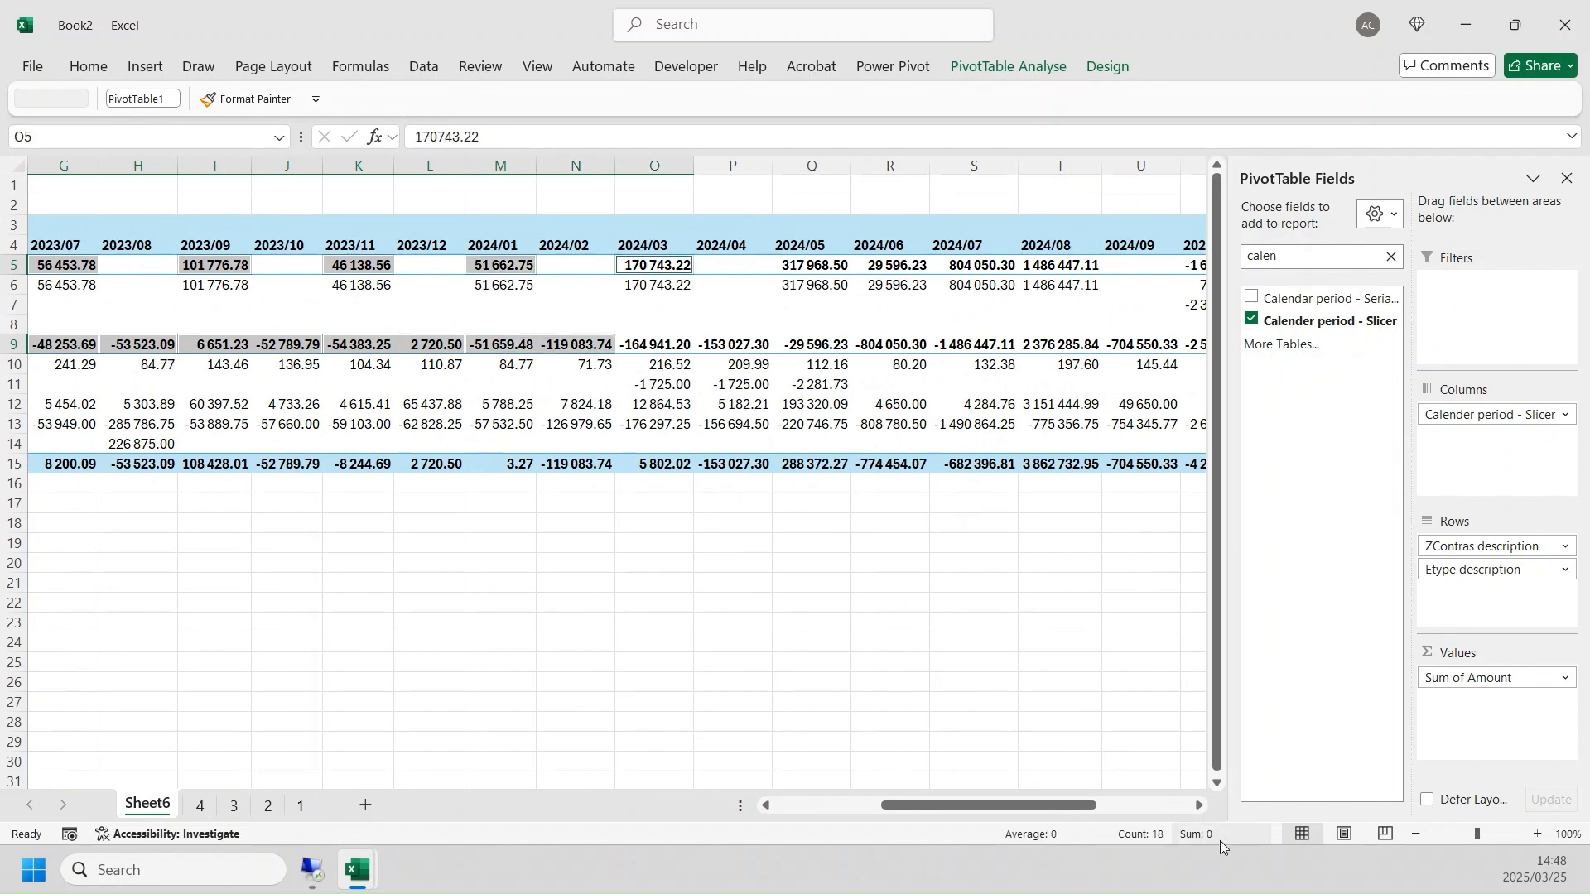
left_click_drag(667, 342, 737, 345)
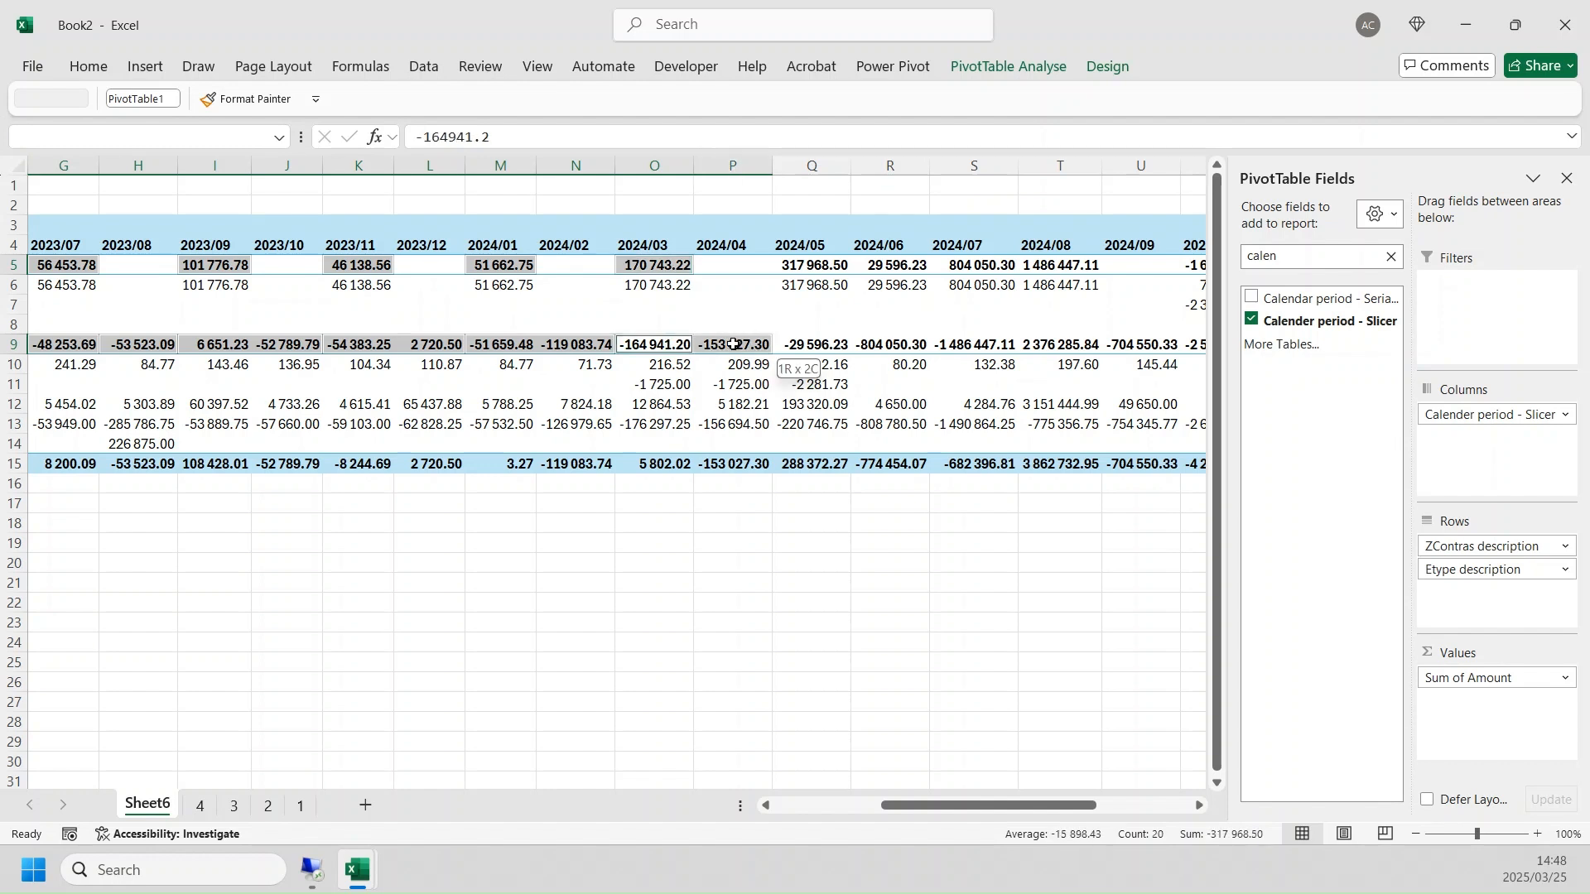
left_click(778, 265, "ctrl")
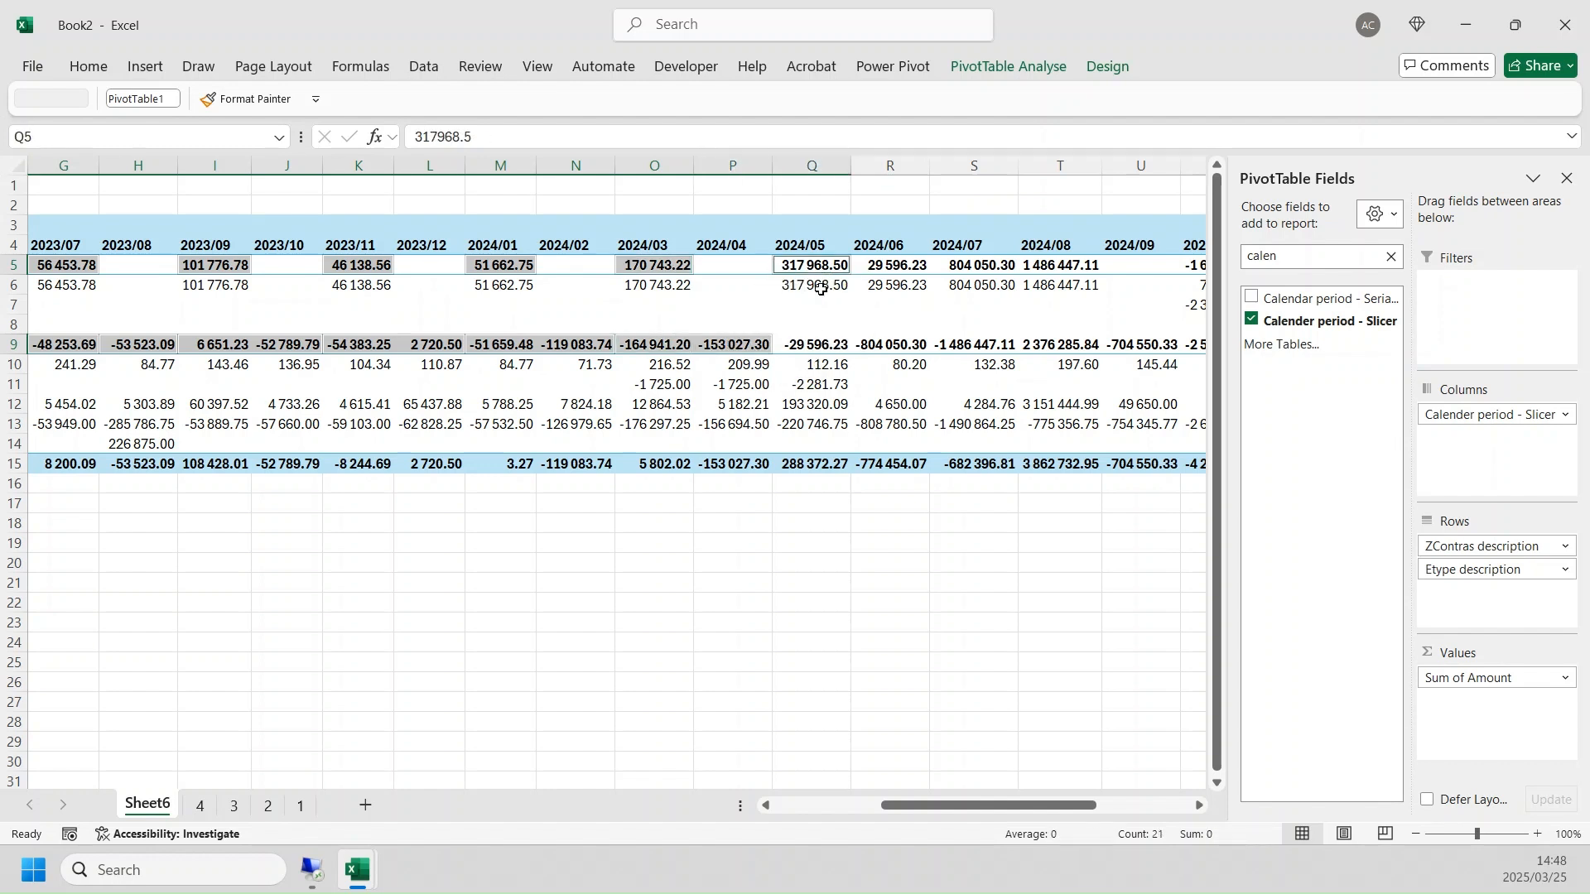
- Match each monthly TRUE total from 2024/05 to 2024/07 with the following month's FALSE total in the running selection
left_click(822, 342, "ctrl")
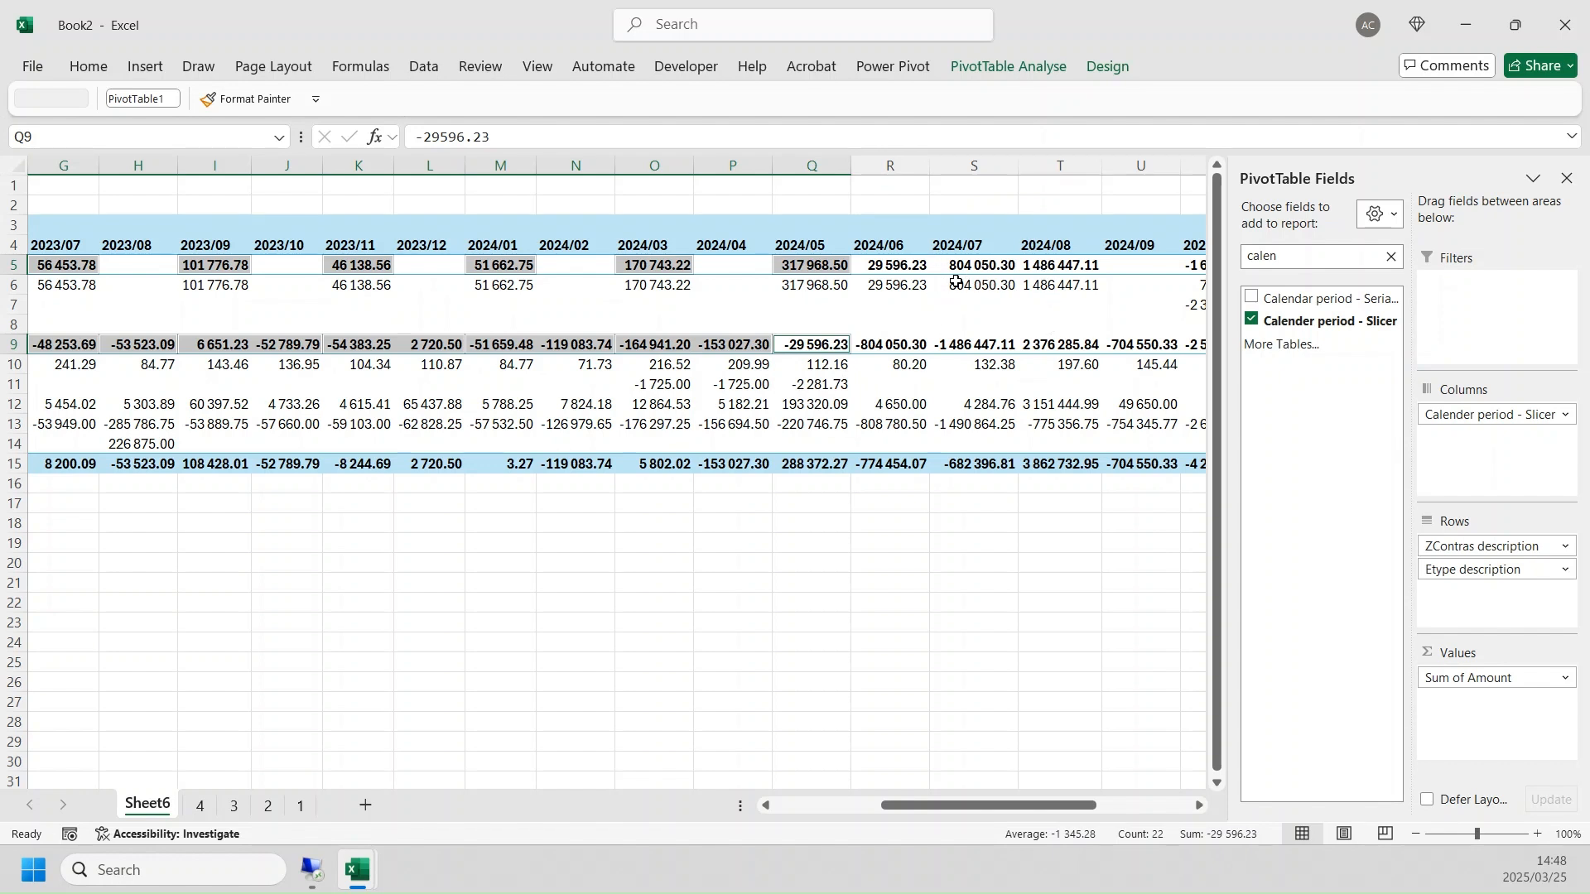
left_click(908, 267, "ctrl")
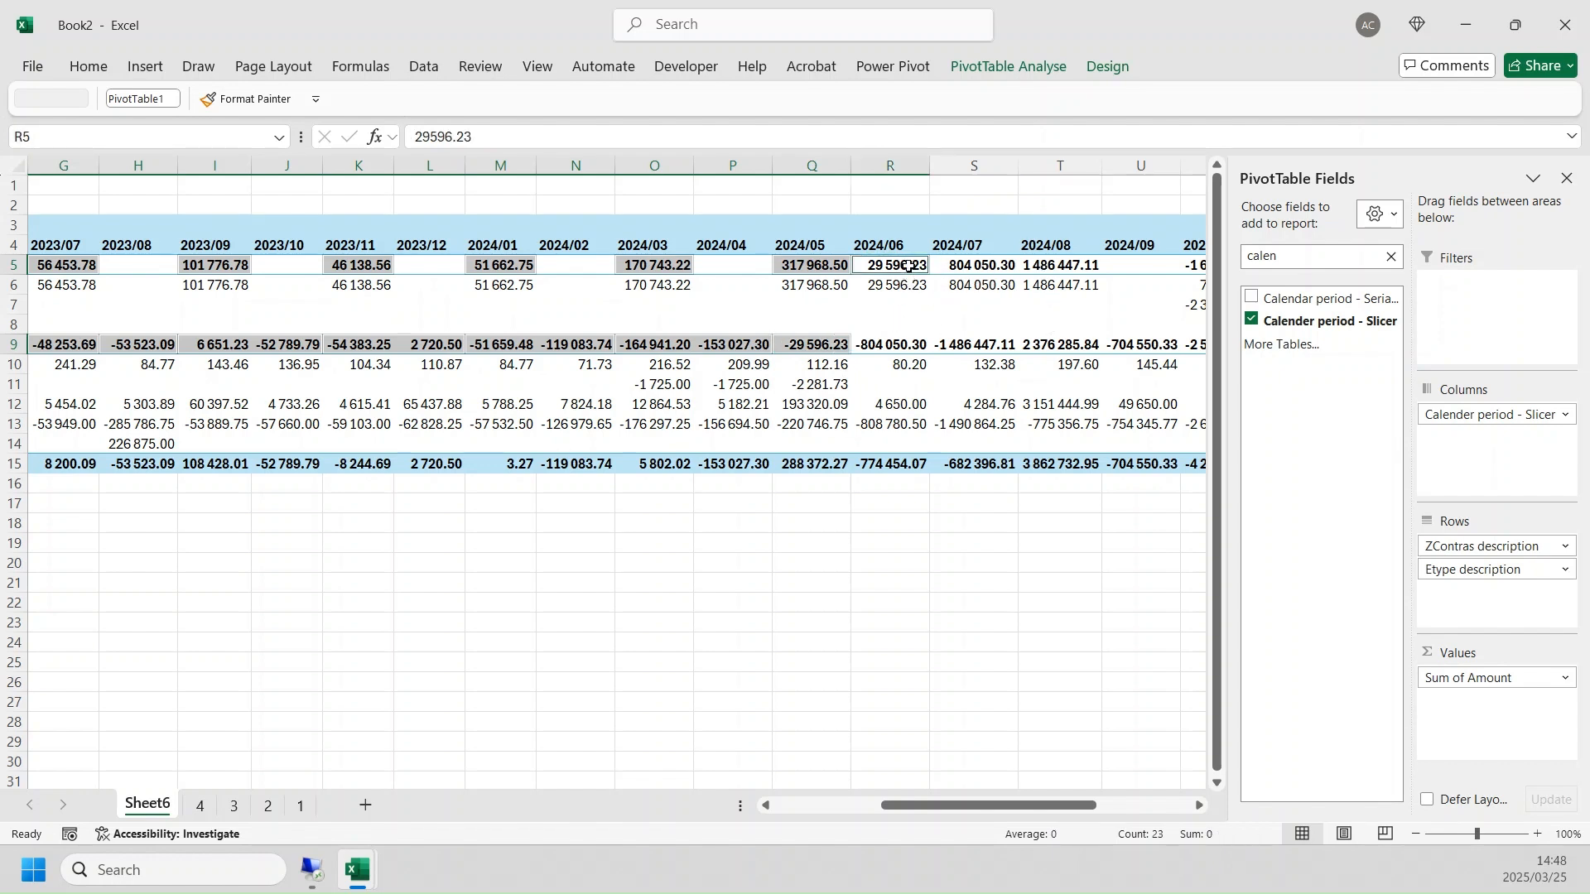
left_click(895, 345, "ctrl")
left_click(985, 267, "ctrl")
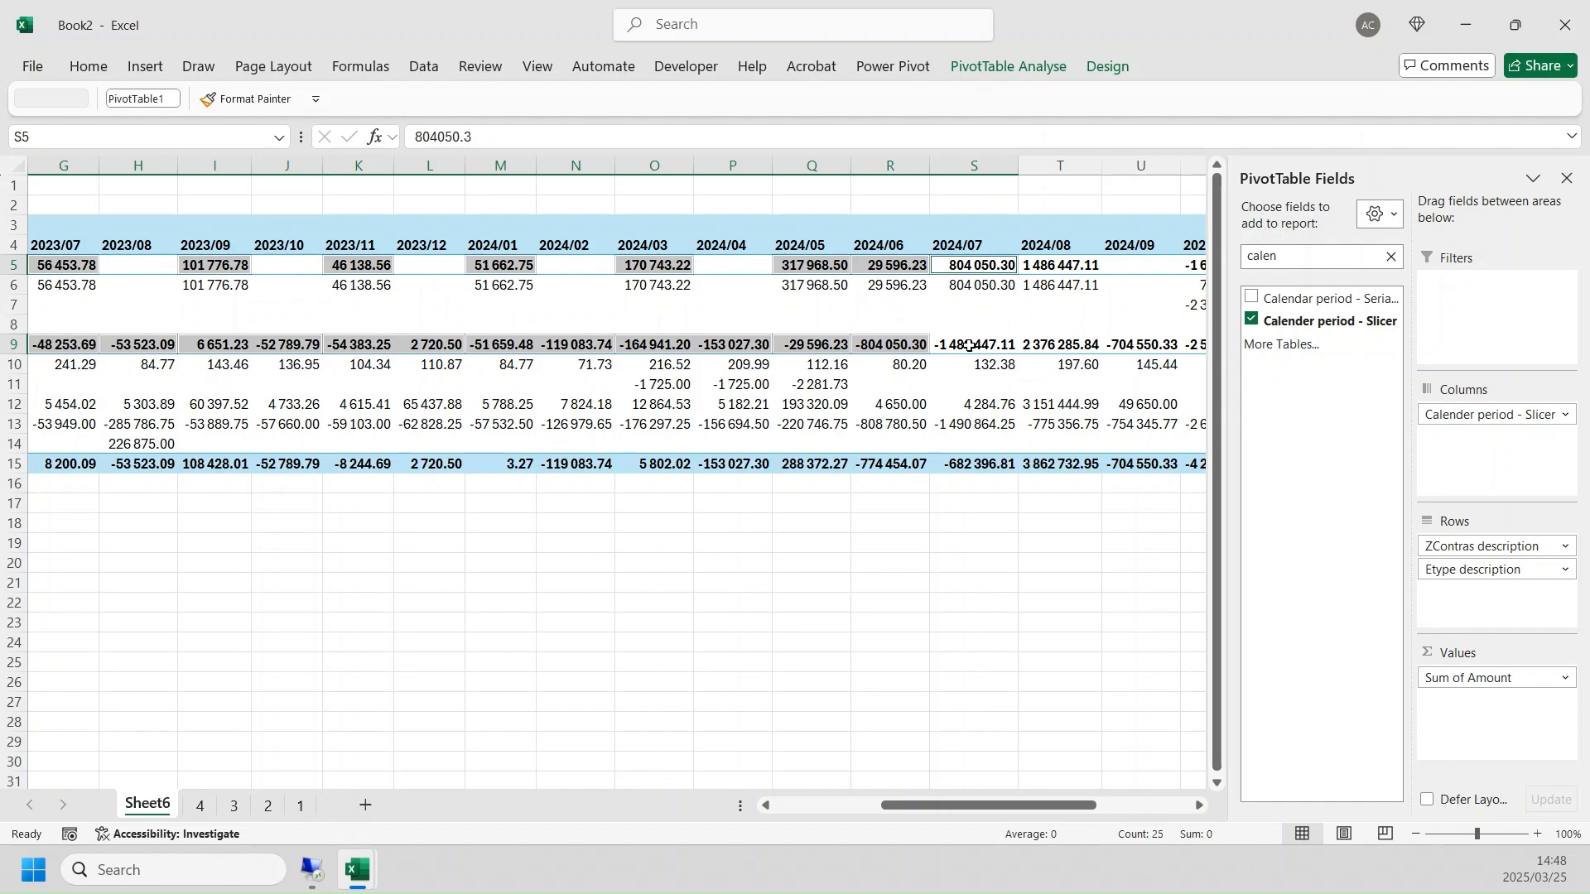
left_click(969, 346, "ctrl")
left_click(1076, 266, "ctrl")
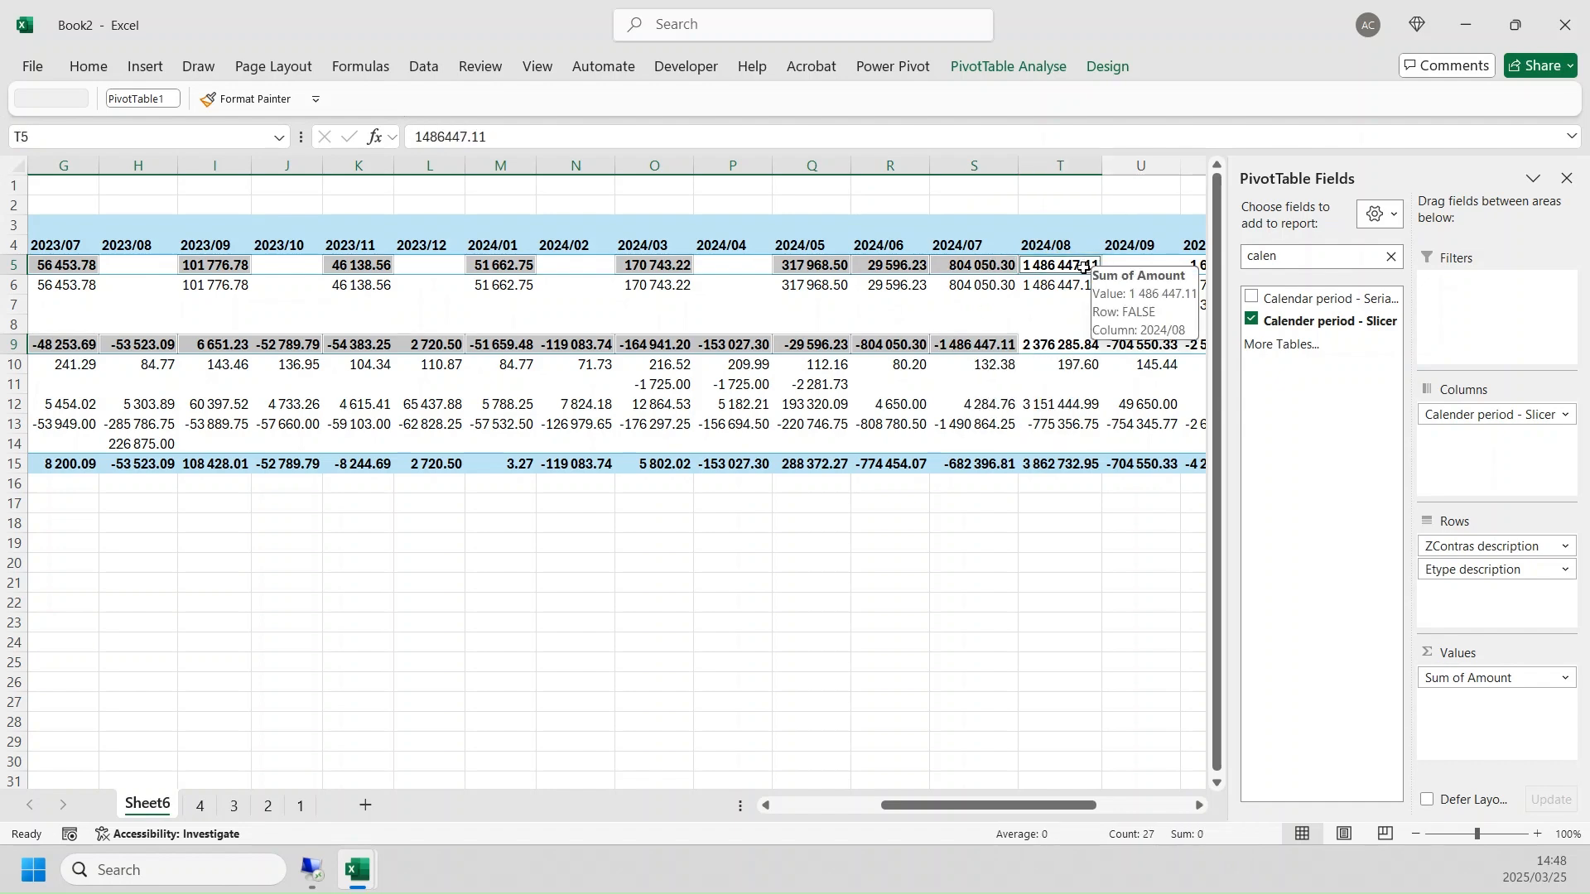
- Include the TRUE totals of 2024/08 and 2024/09 and the FALSE total of 2024/10 in the running selection
left_click(1045, 348, "ctrl")
left_click_drag(997, 805, 1072, 805)
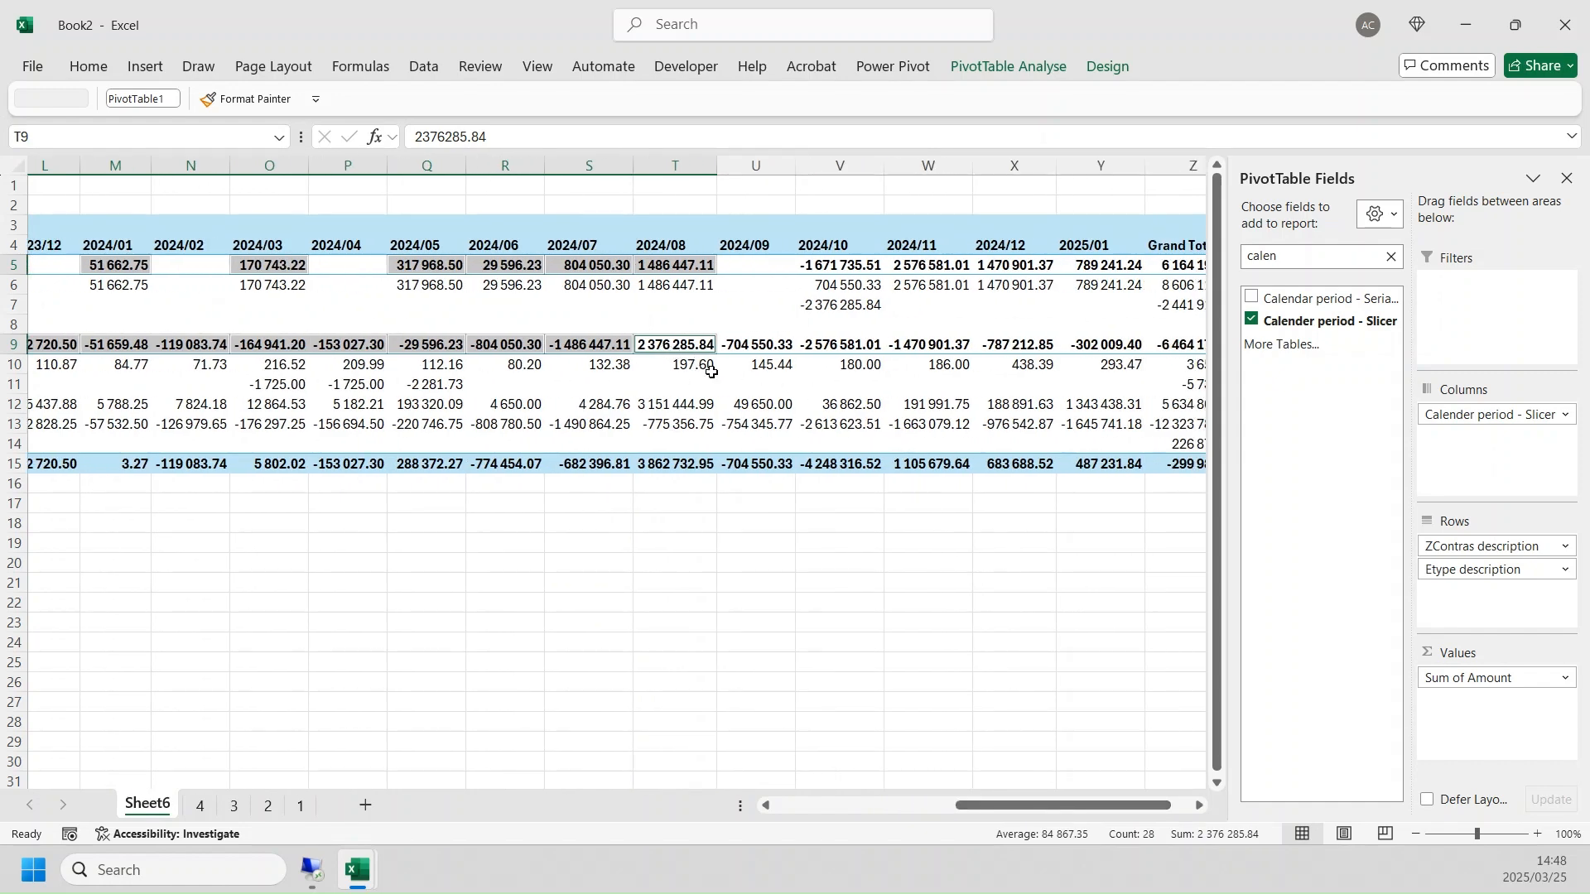
left_click(755, 346, "ctrl")
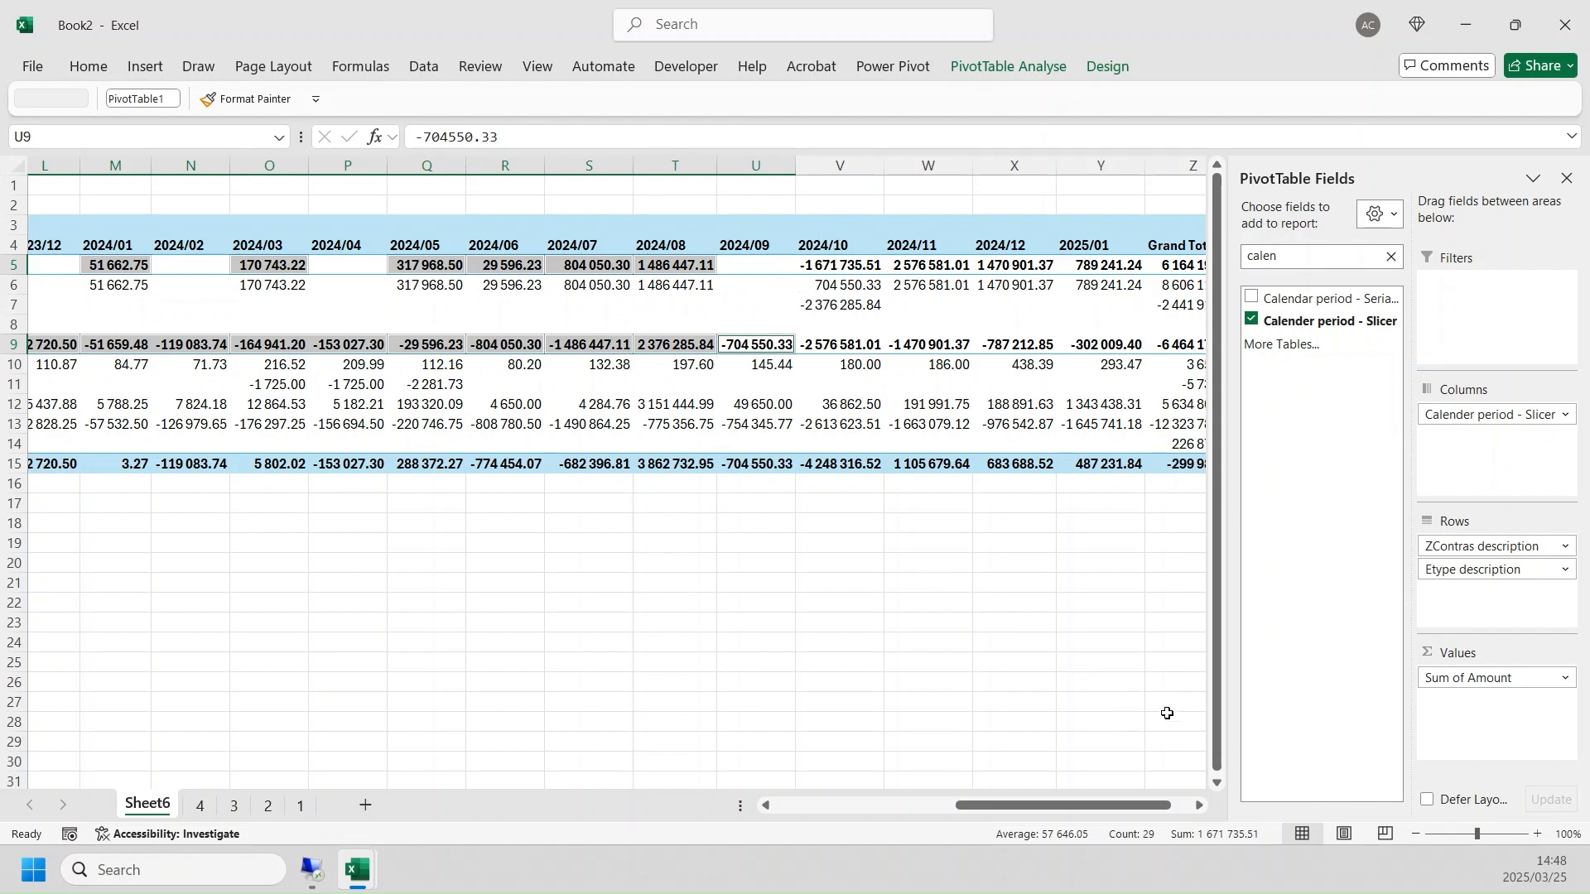
left_click(846, 269, "ctrl")
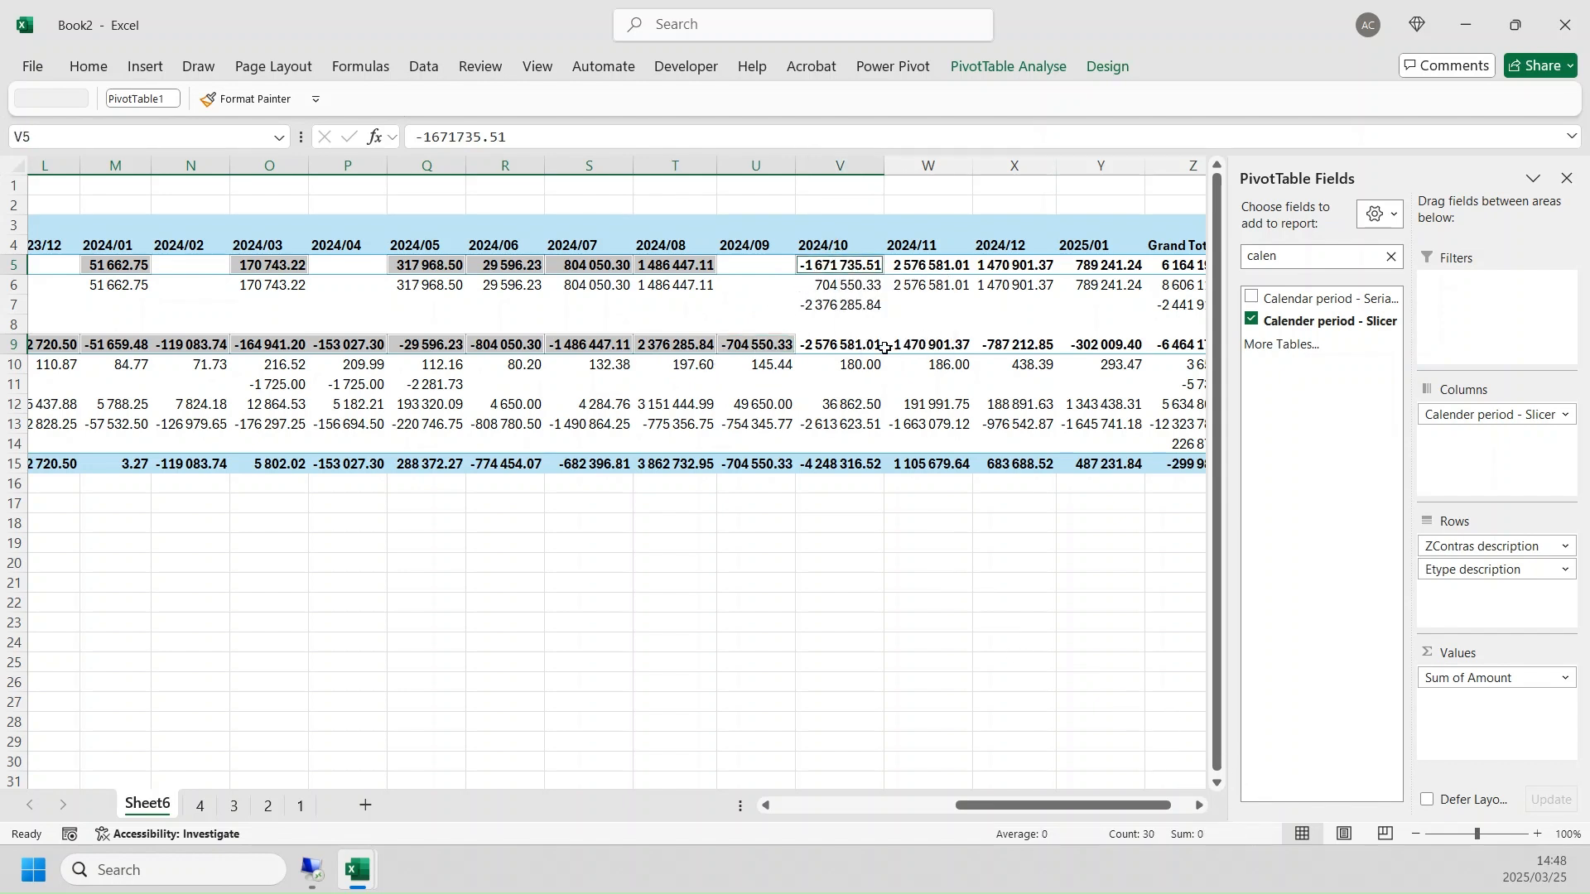
- Compare the TRUE totals of 2024/10 to 2024/12 with the FALSE totals of 2024/11 to 2025/01 using the selection sum
left_click(819, 346, "ctrl")
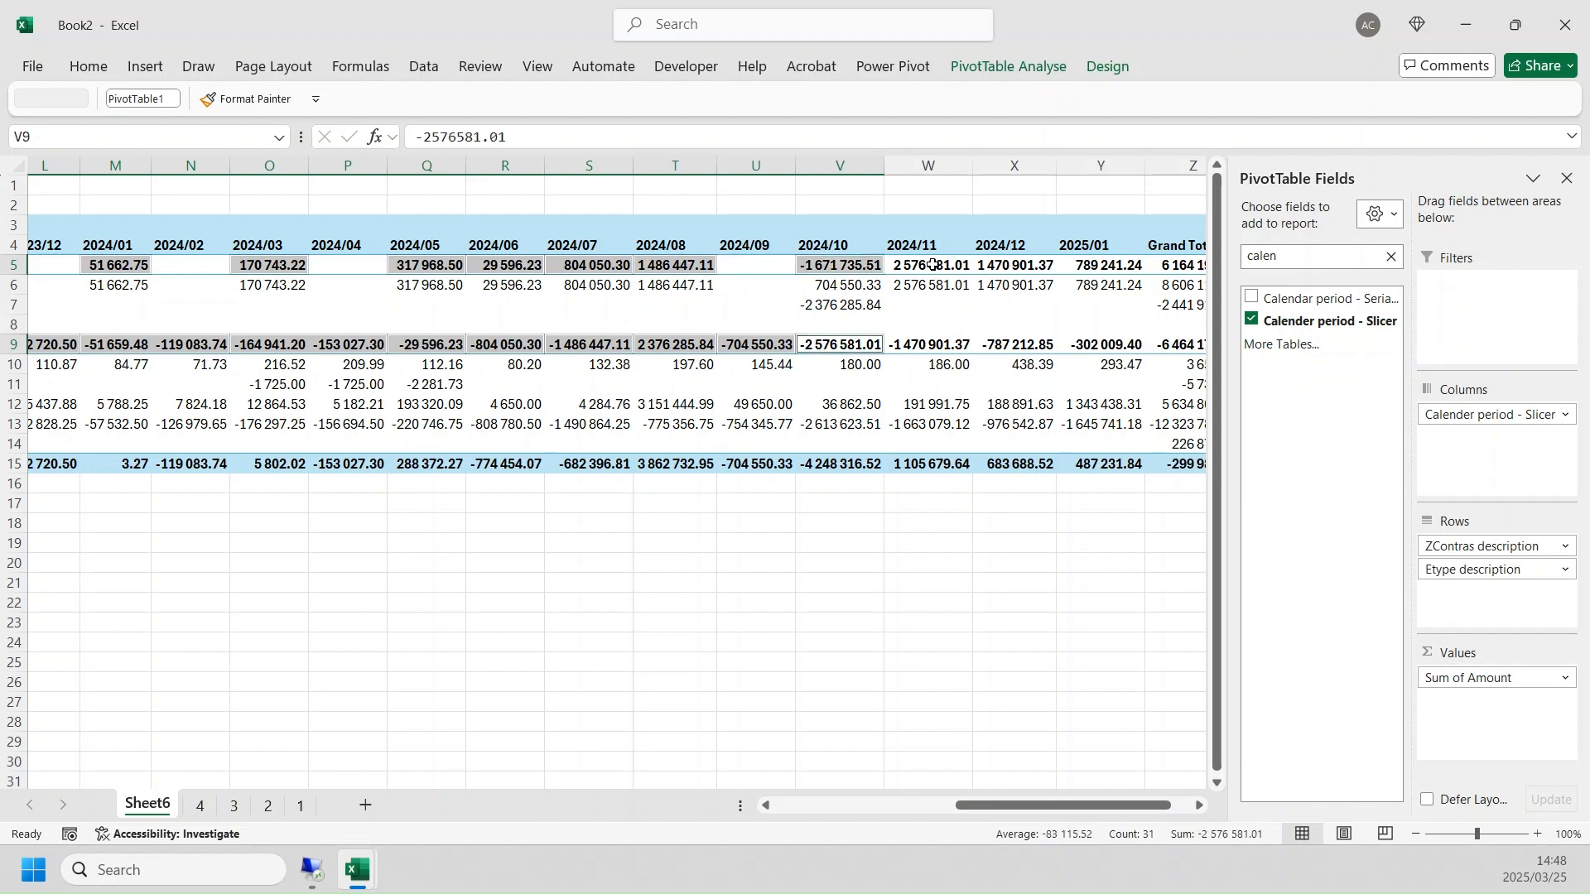
left_click(933, 265, "ctrl")
left_click(935, 336, "ctrl")
left_click(1006, 266, "ctrl")
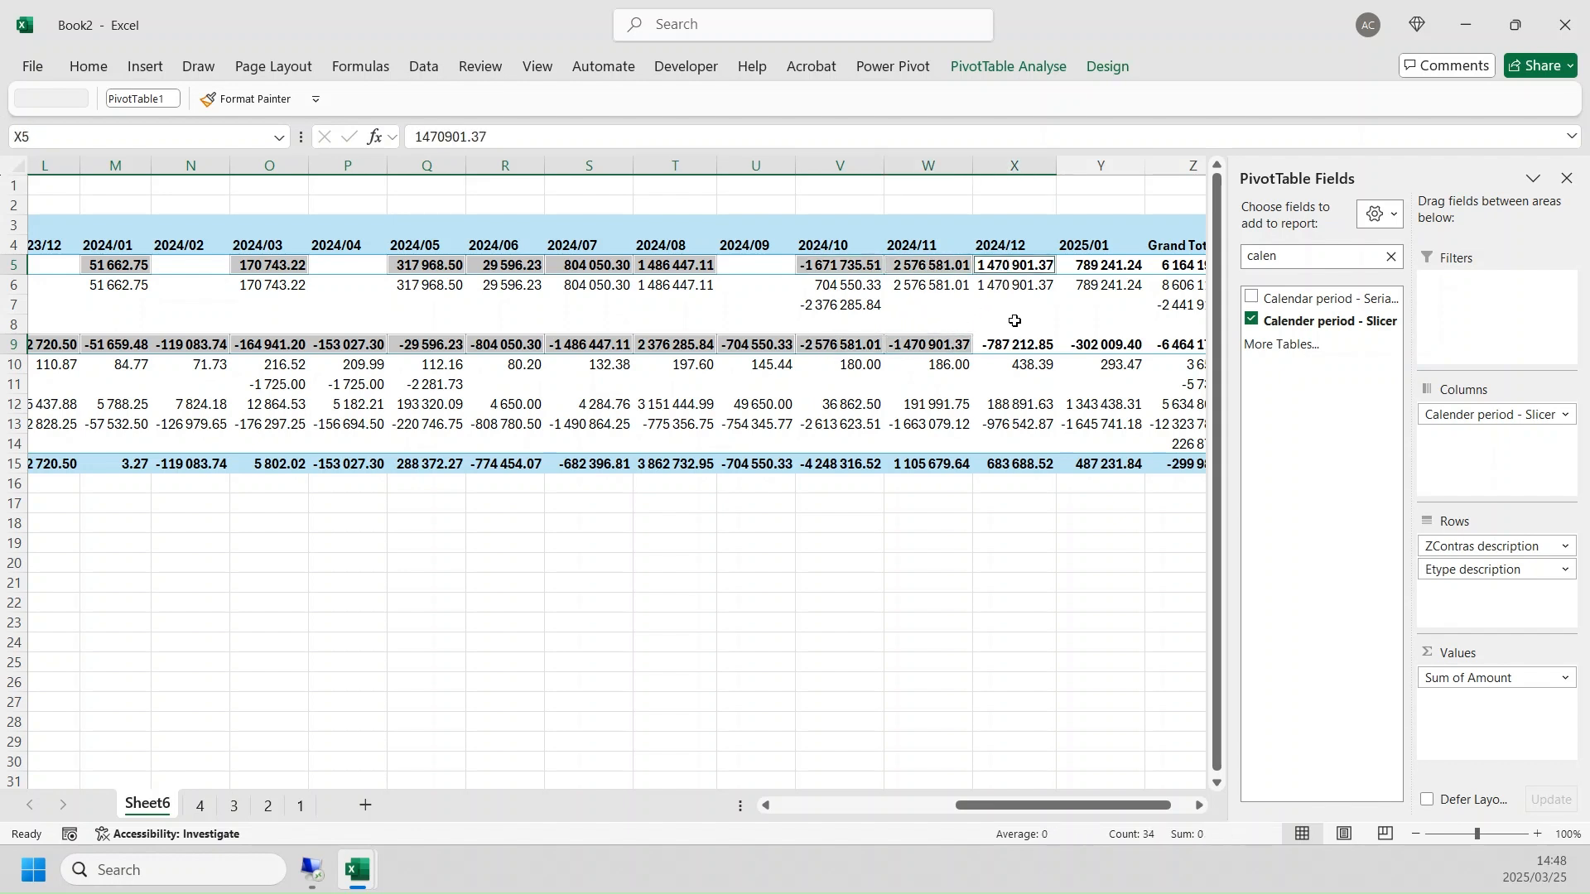
left_click(1015, 343, "ctrl")
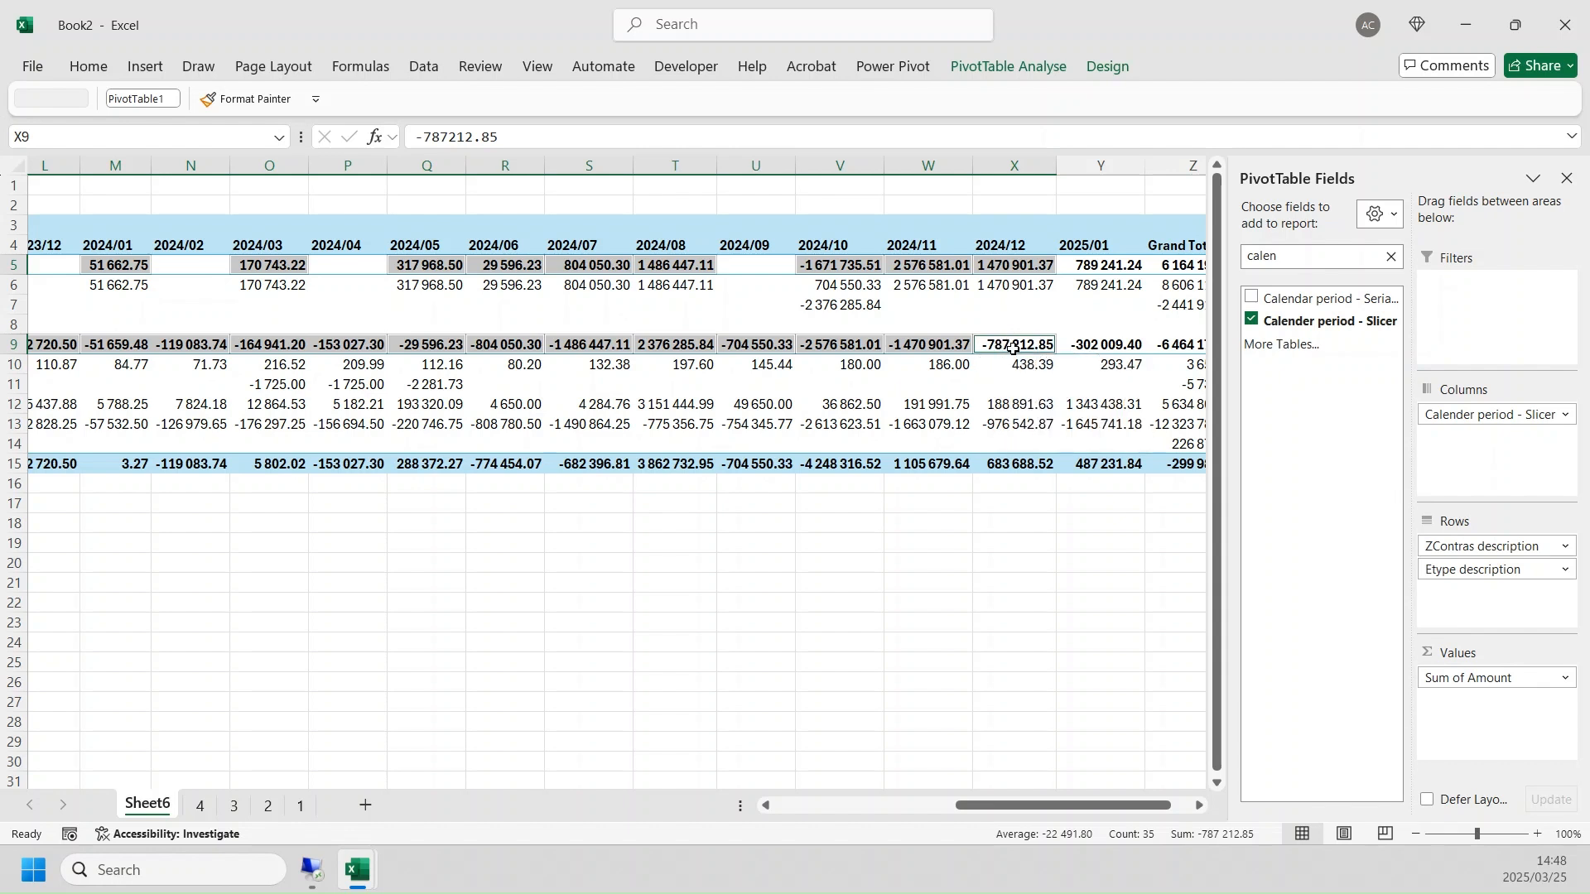
left_click(1126, 268)
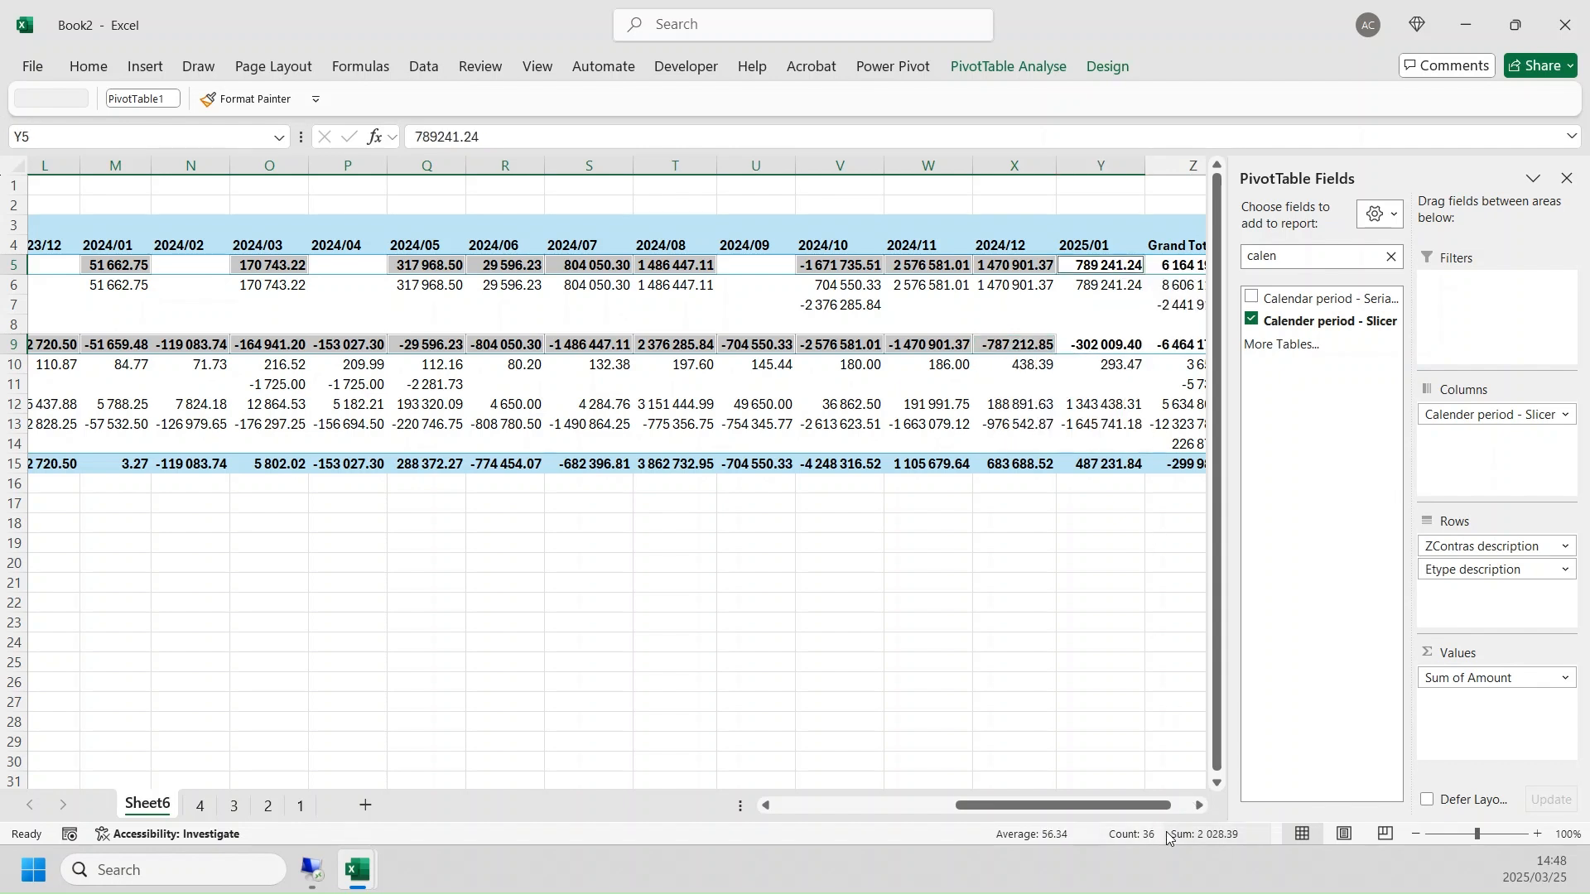
left_click_drag(1126, 805, 1148, 805)
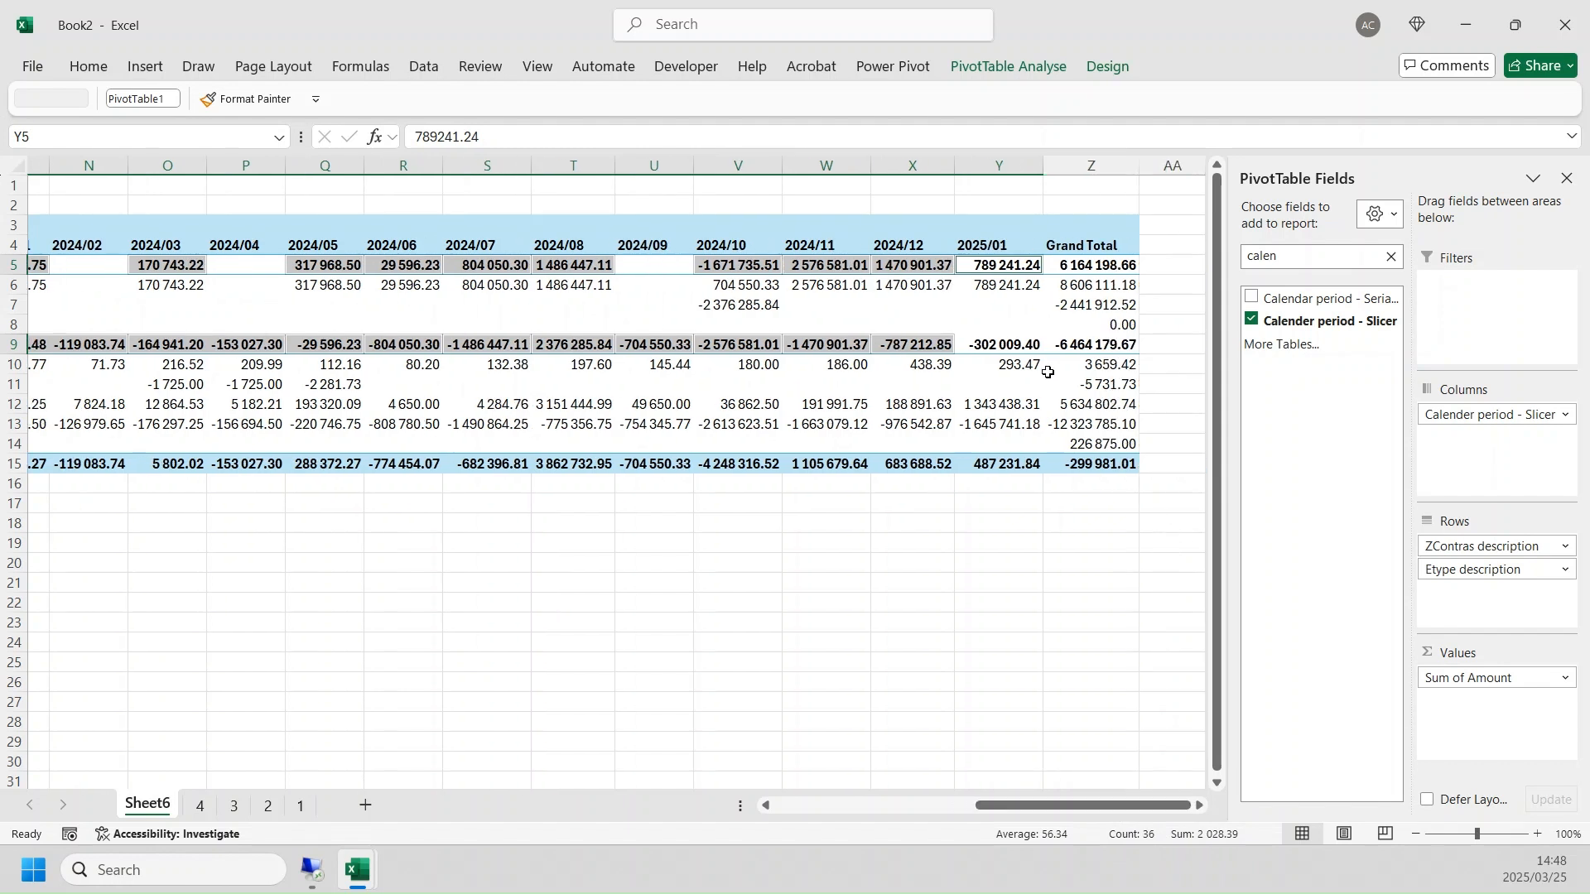
- Check the overall grand total of the period PivotTable and review its rows back to the earliest periods
mouse_move(1021, 342)
left_click_drag(1125, 805, 1031, 815)
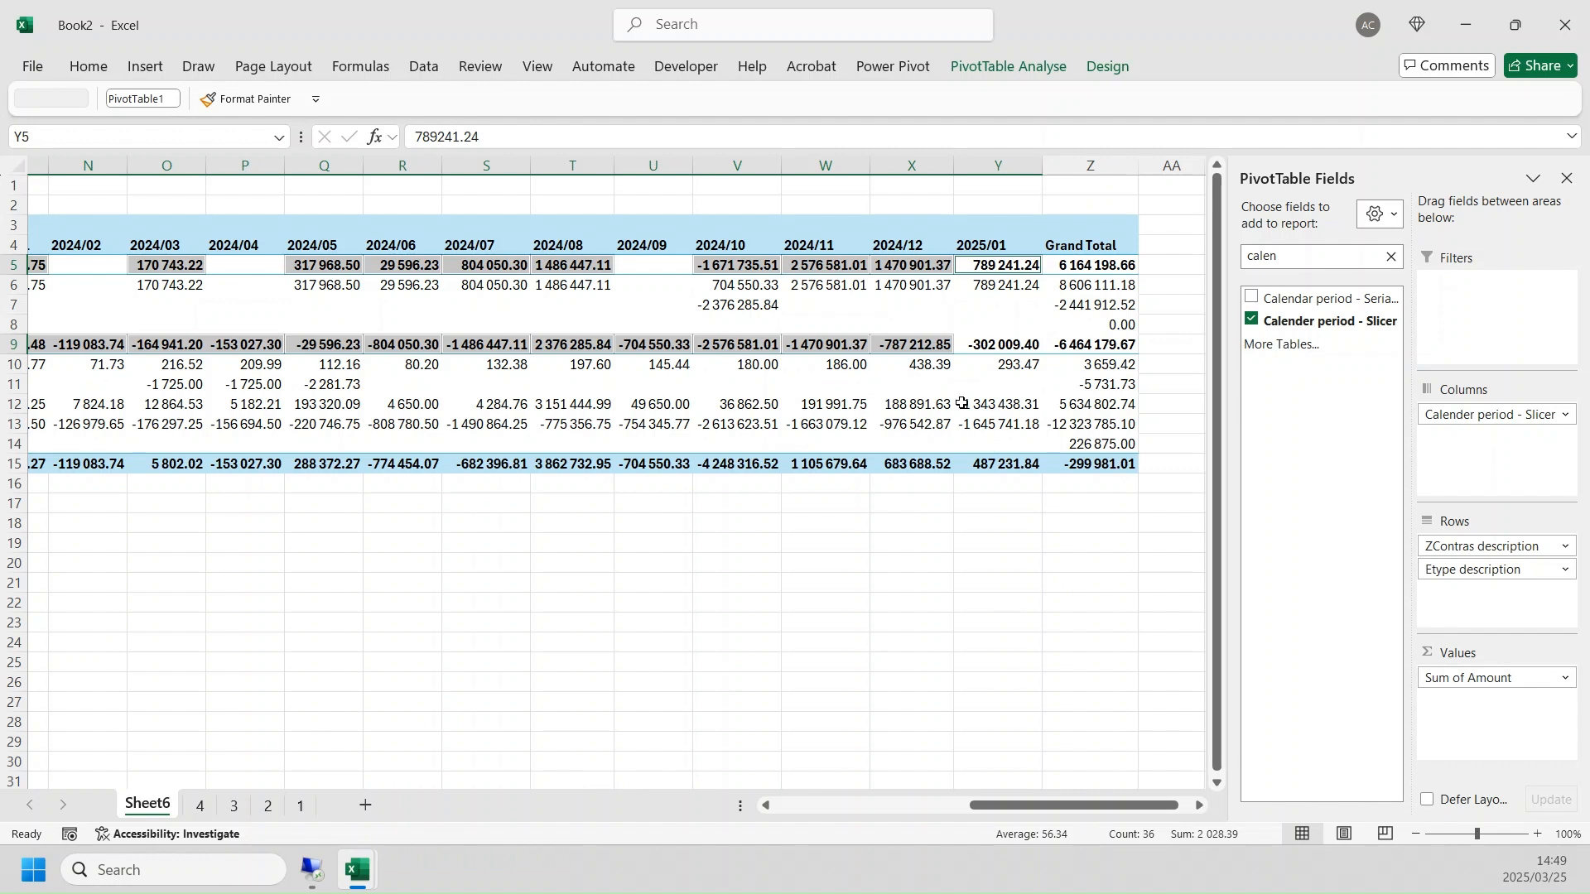
left_click(1083, 462)
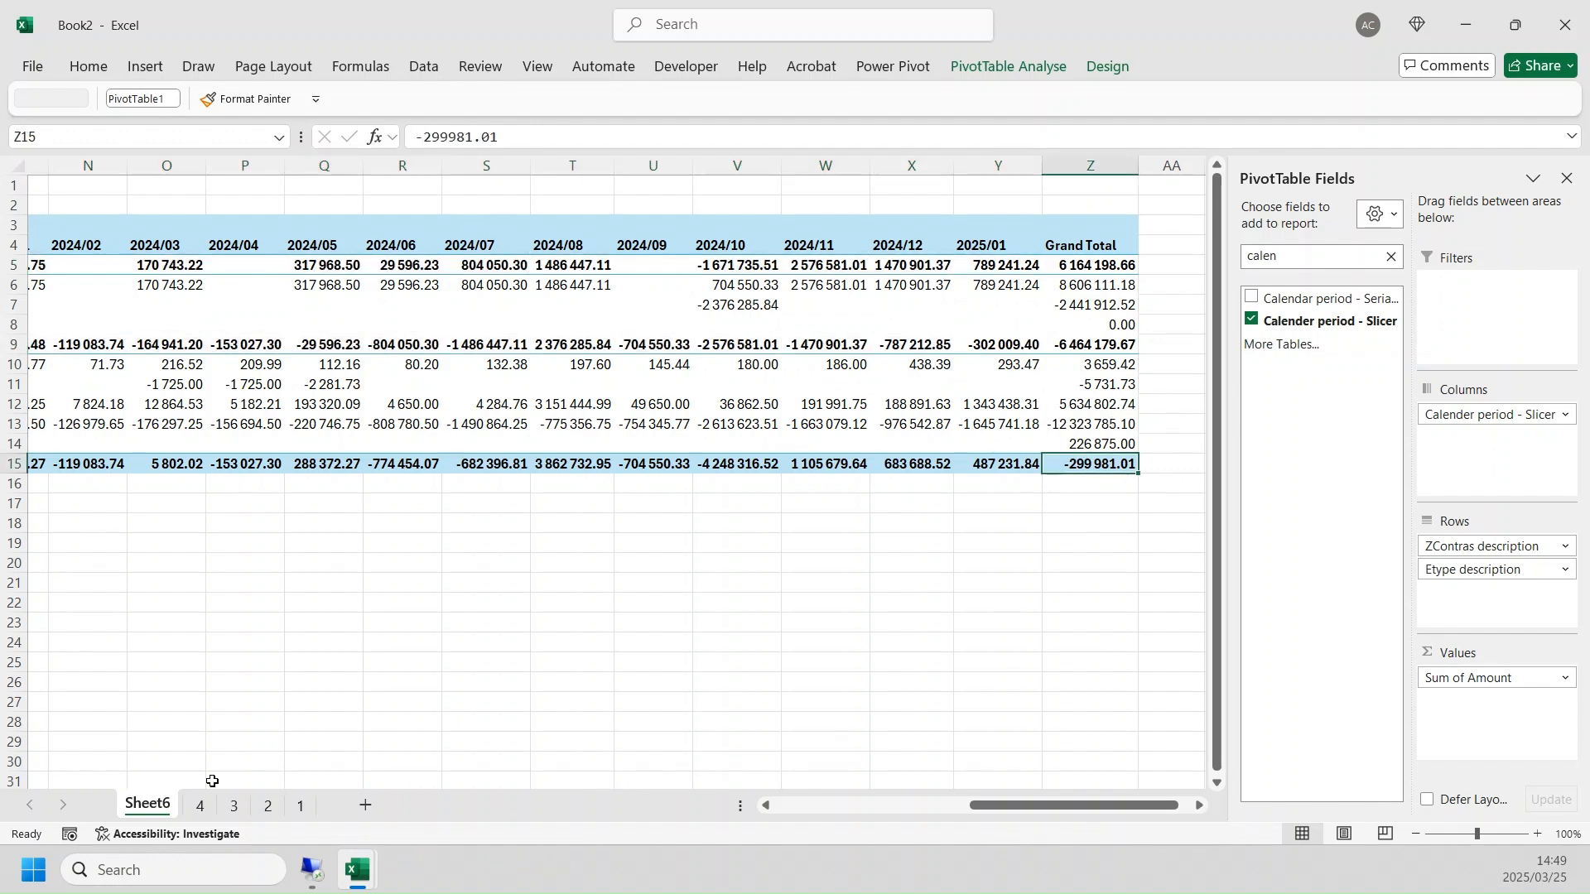
left_click_drag(1101, 805, 906, 804)
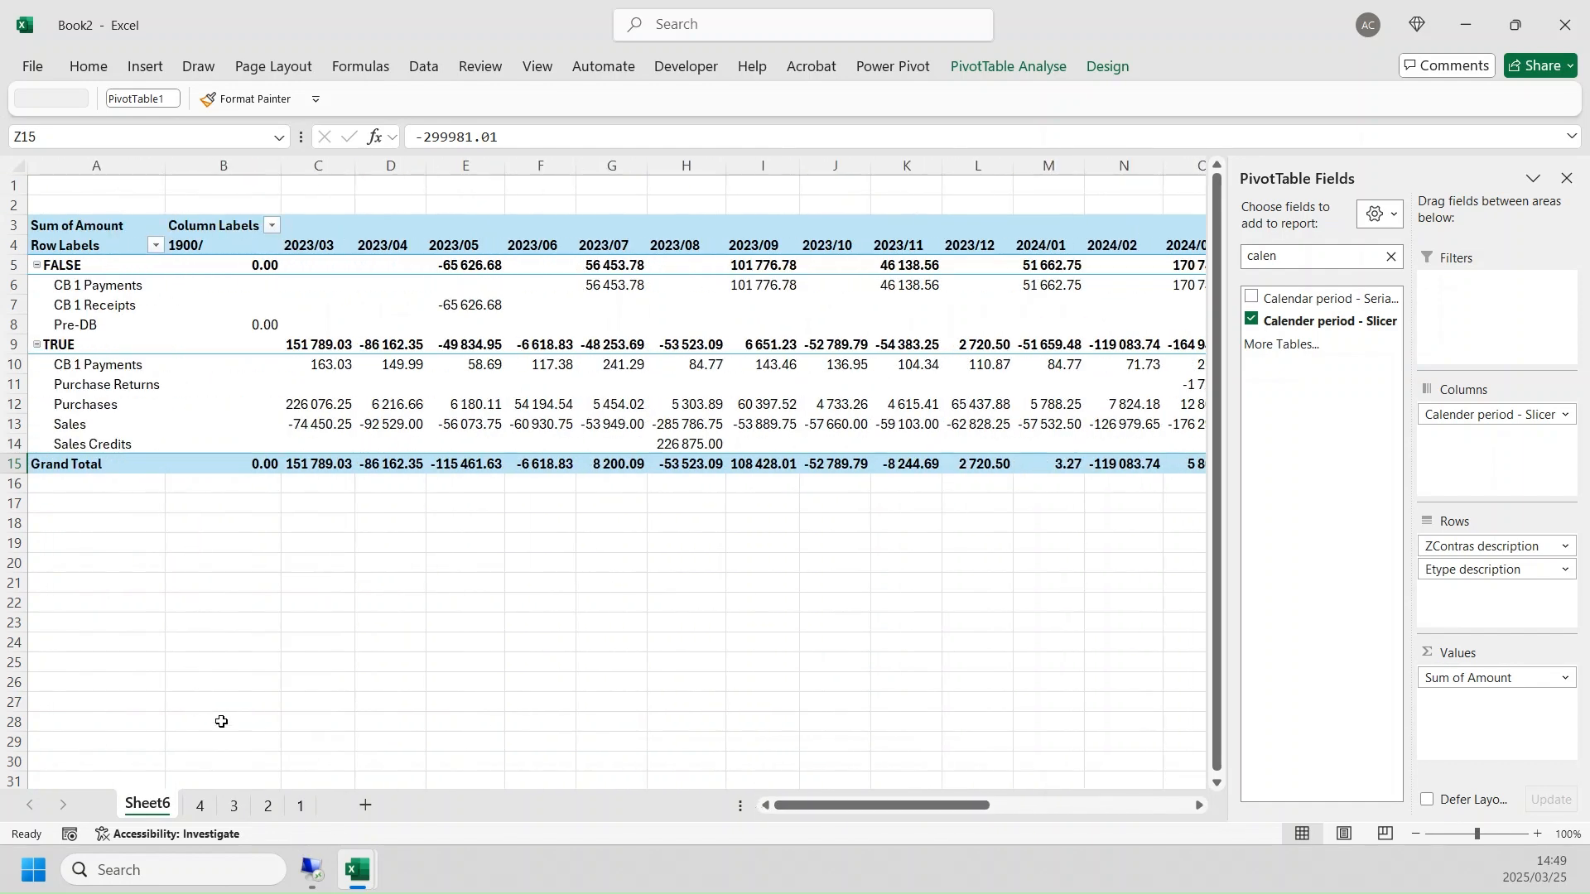
- Switch to the MyVAT workbook and open the Customer / Supplier • VAT by entity report
mouse_move(365, 869)
left_click(303, 791)
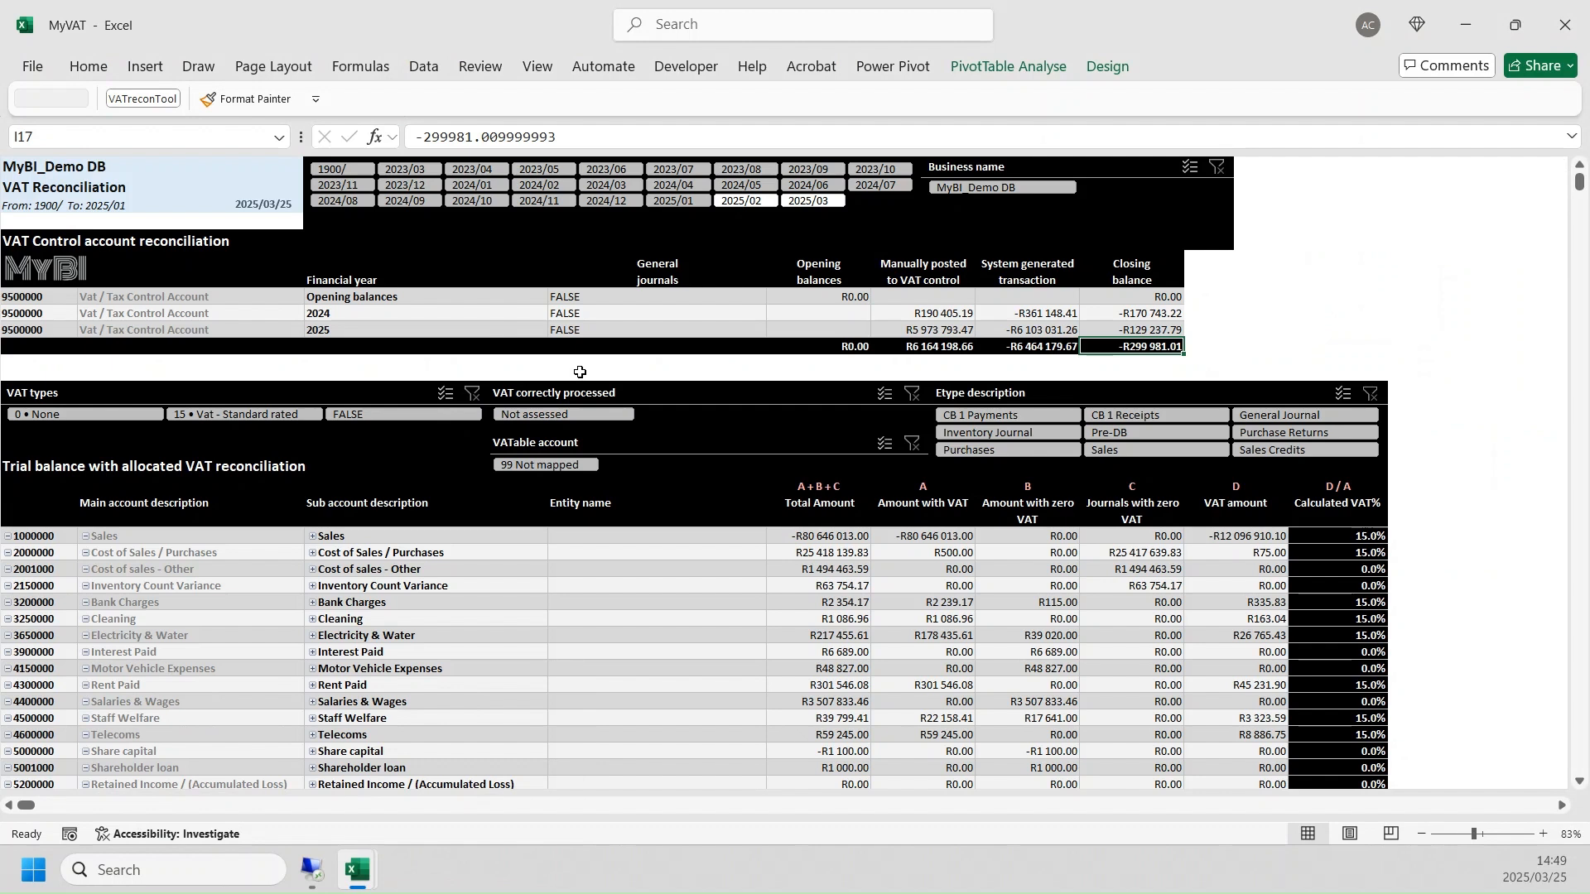
left_click(46, 275)
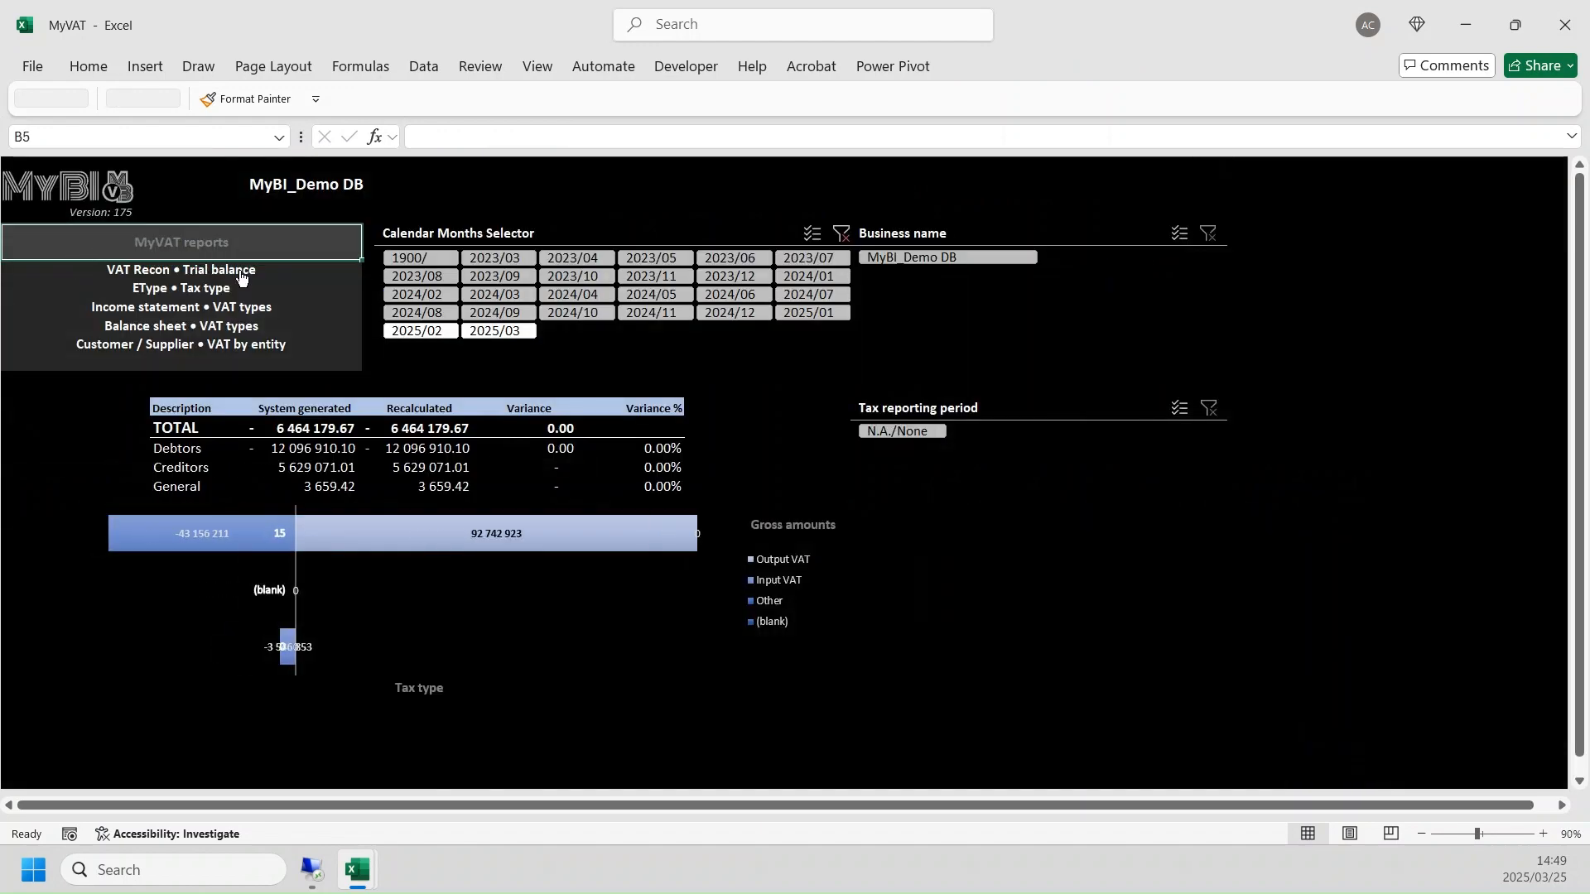
left_click(117, 346)
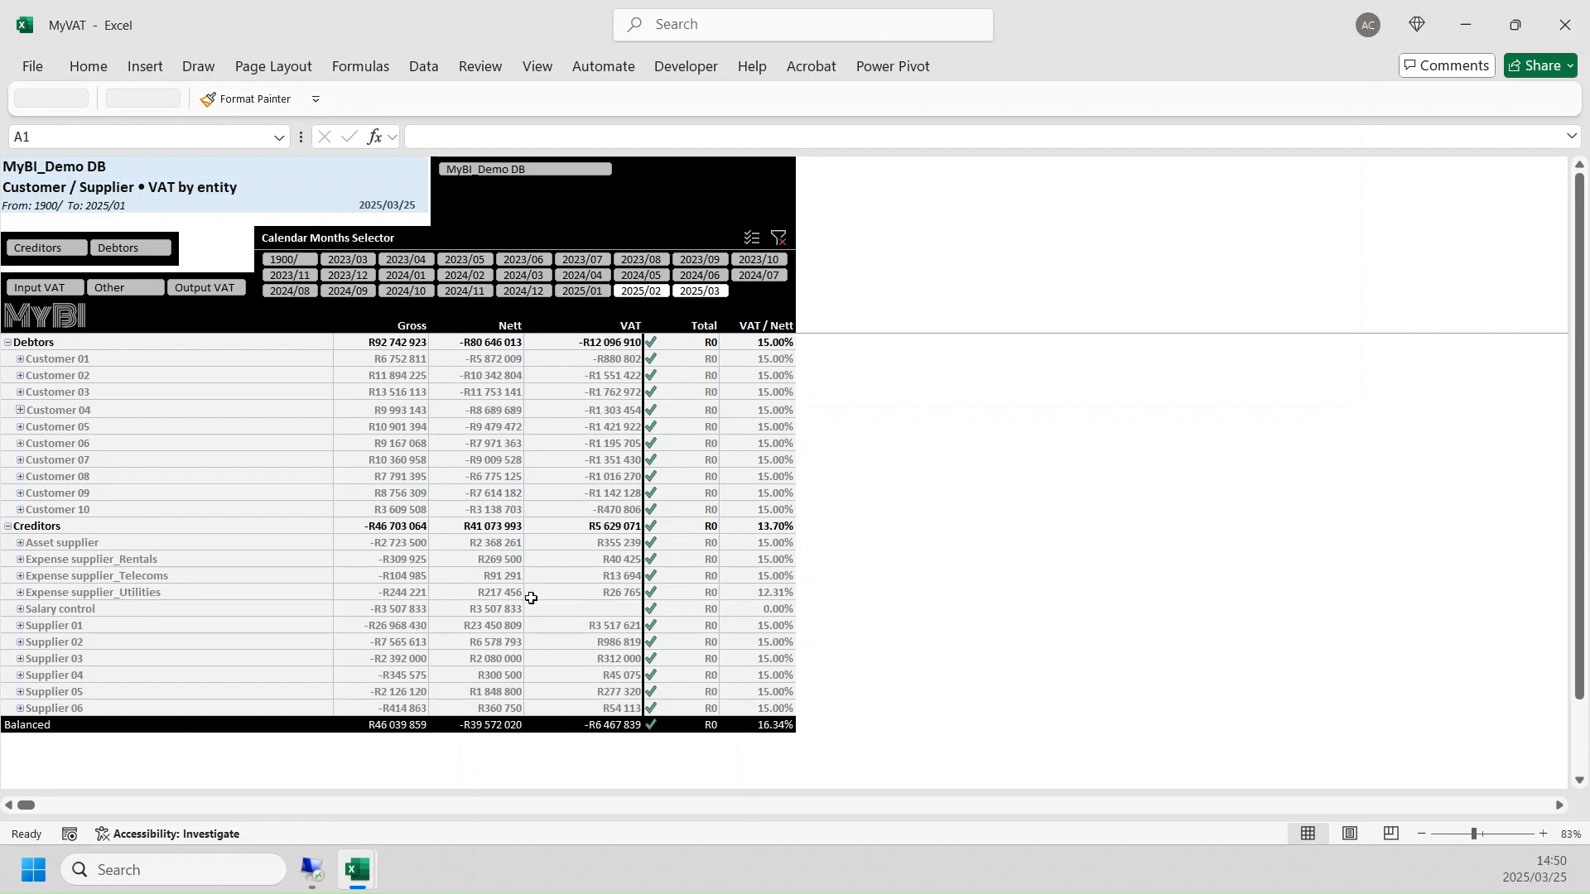
- Examine the Salary control VAT amount and the VAT / Nett percentages of Expense supplier_Telecoms and Expense supplier_Utilities
left_click(584, 609)
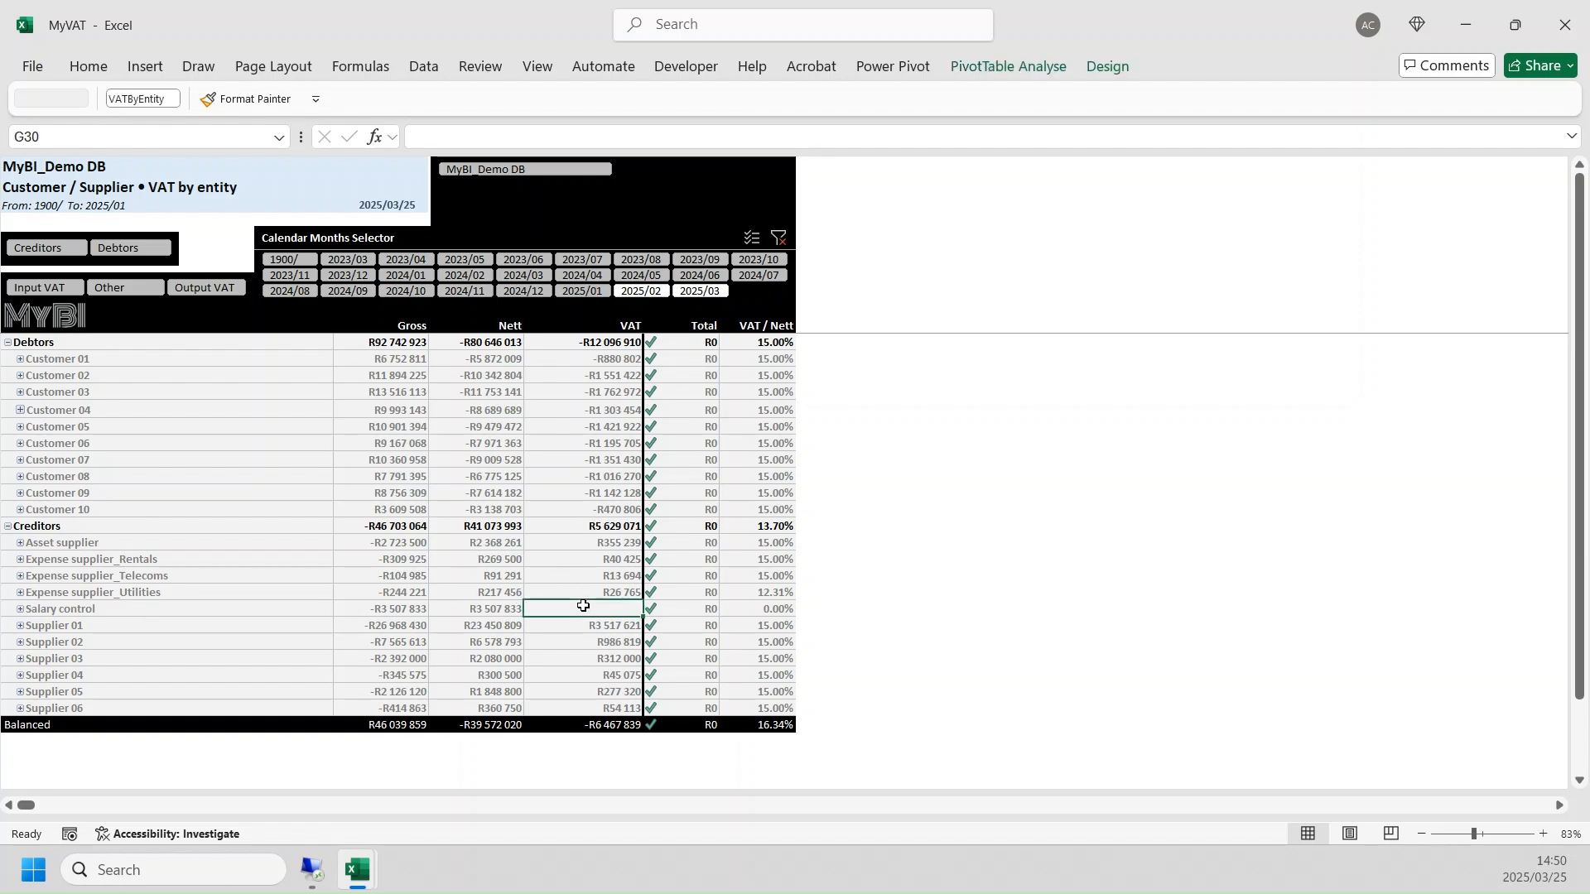
left_click(129, 609)
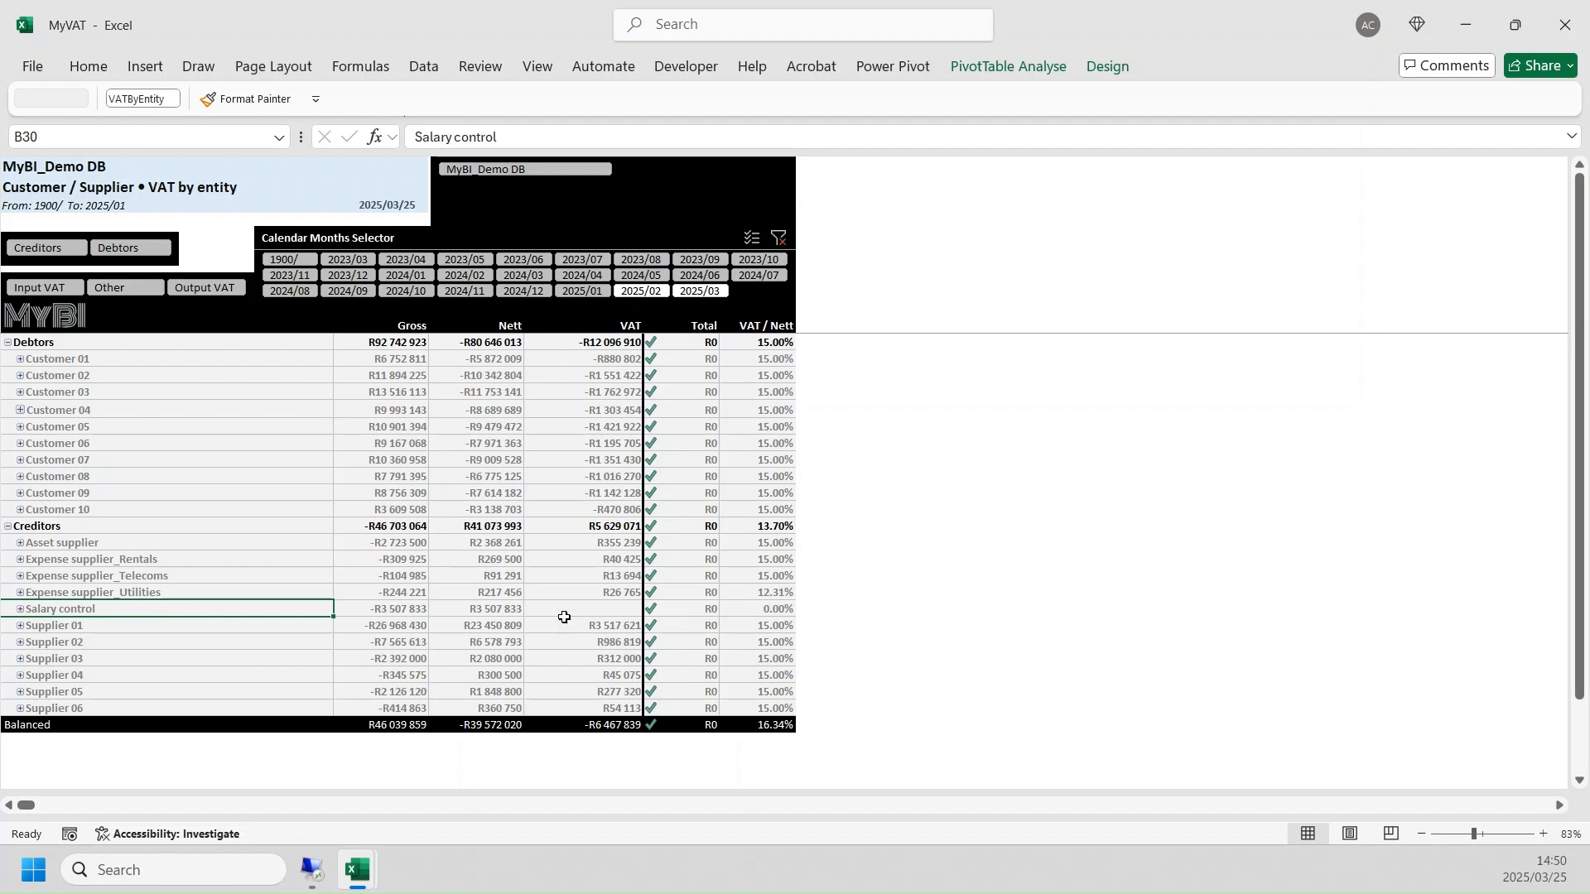
left_click(579, 612)
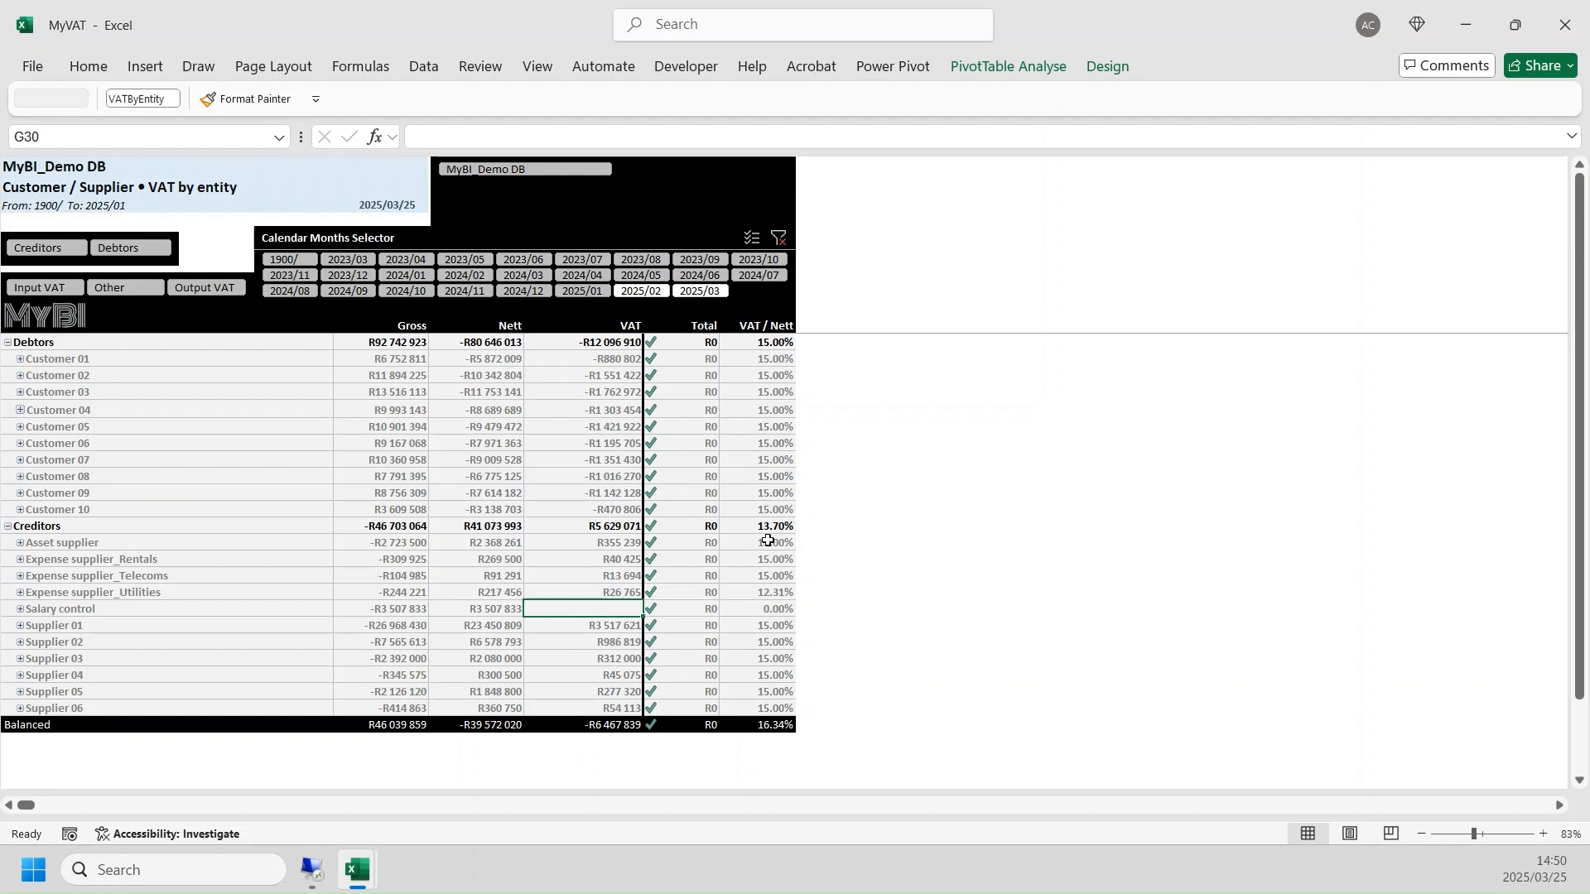
left_click(769, 580)
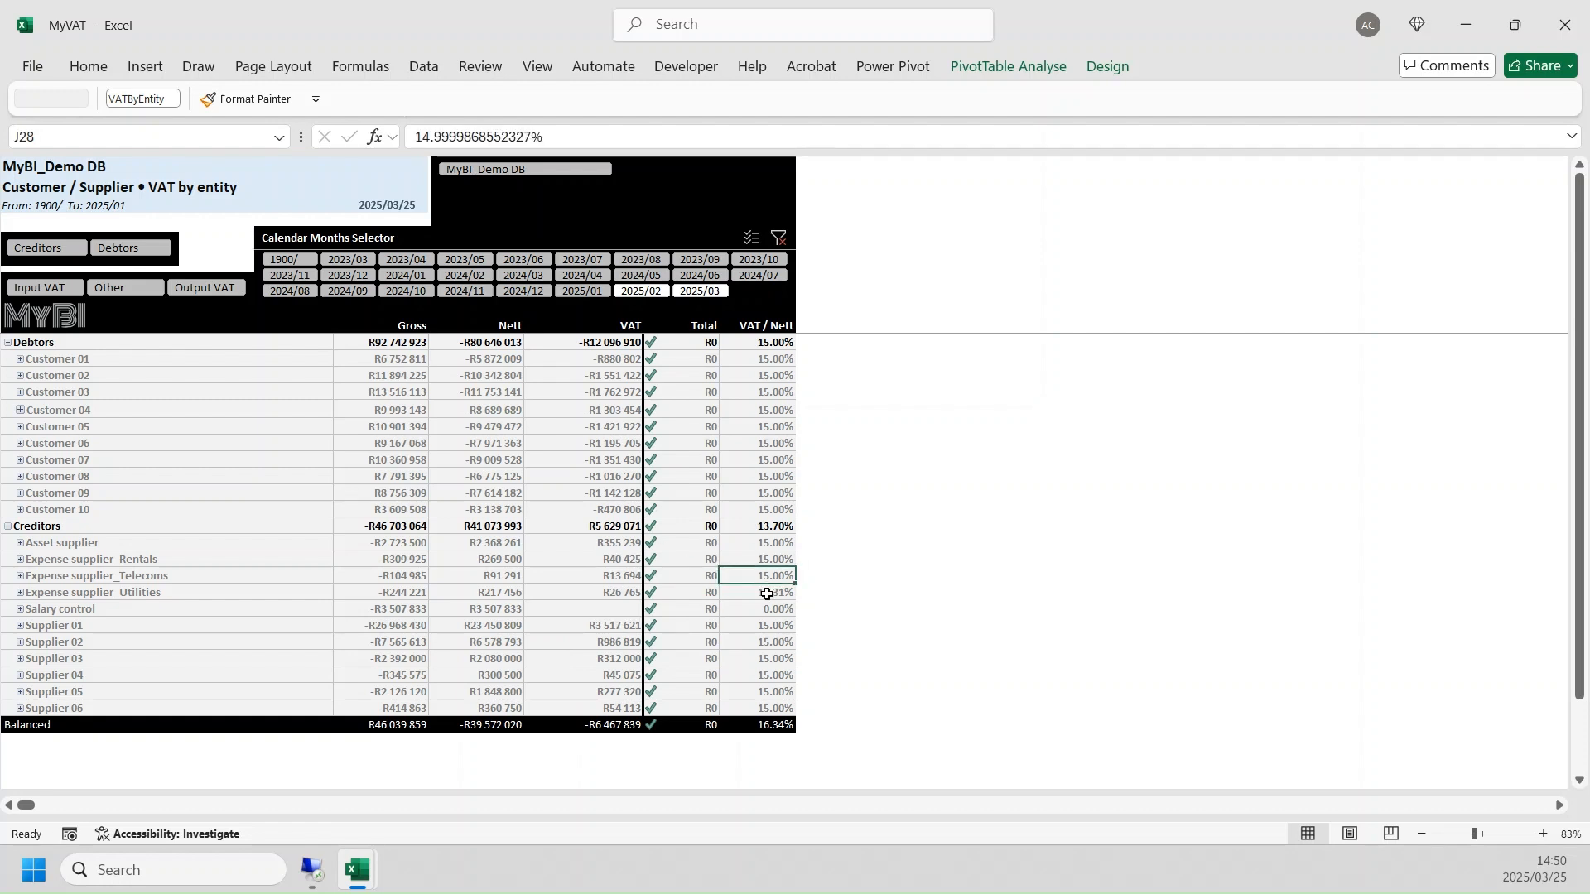
left_click(769, 593)
- Expand Expense supplier_Utilities, inspect the amounts for VAT types 0 and 15, and collapse the supplier again
left_click(134, 592)
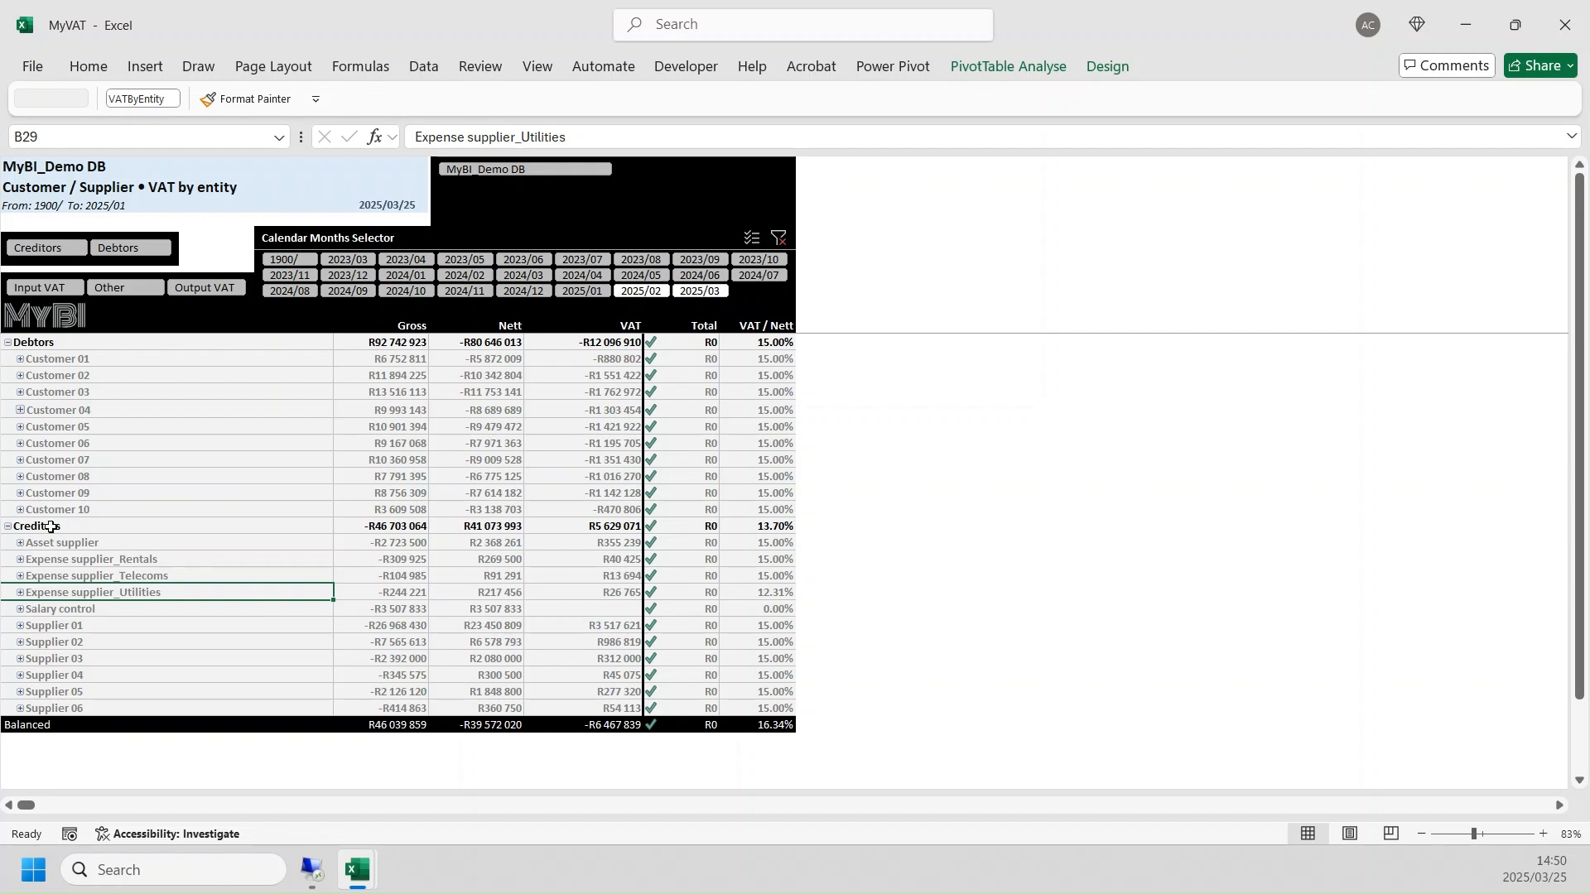
left_click(20, 593)
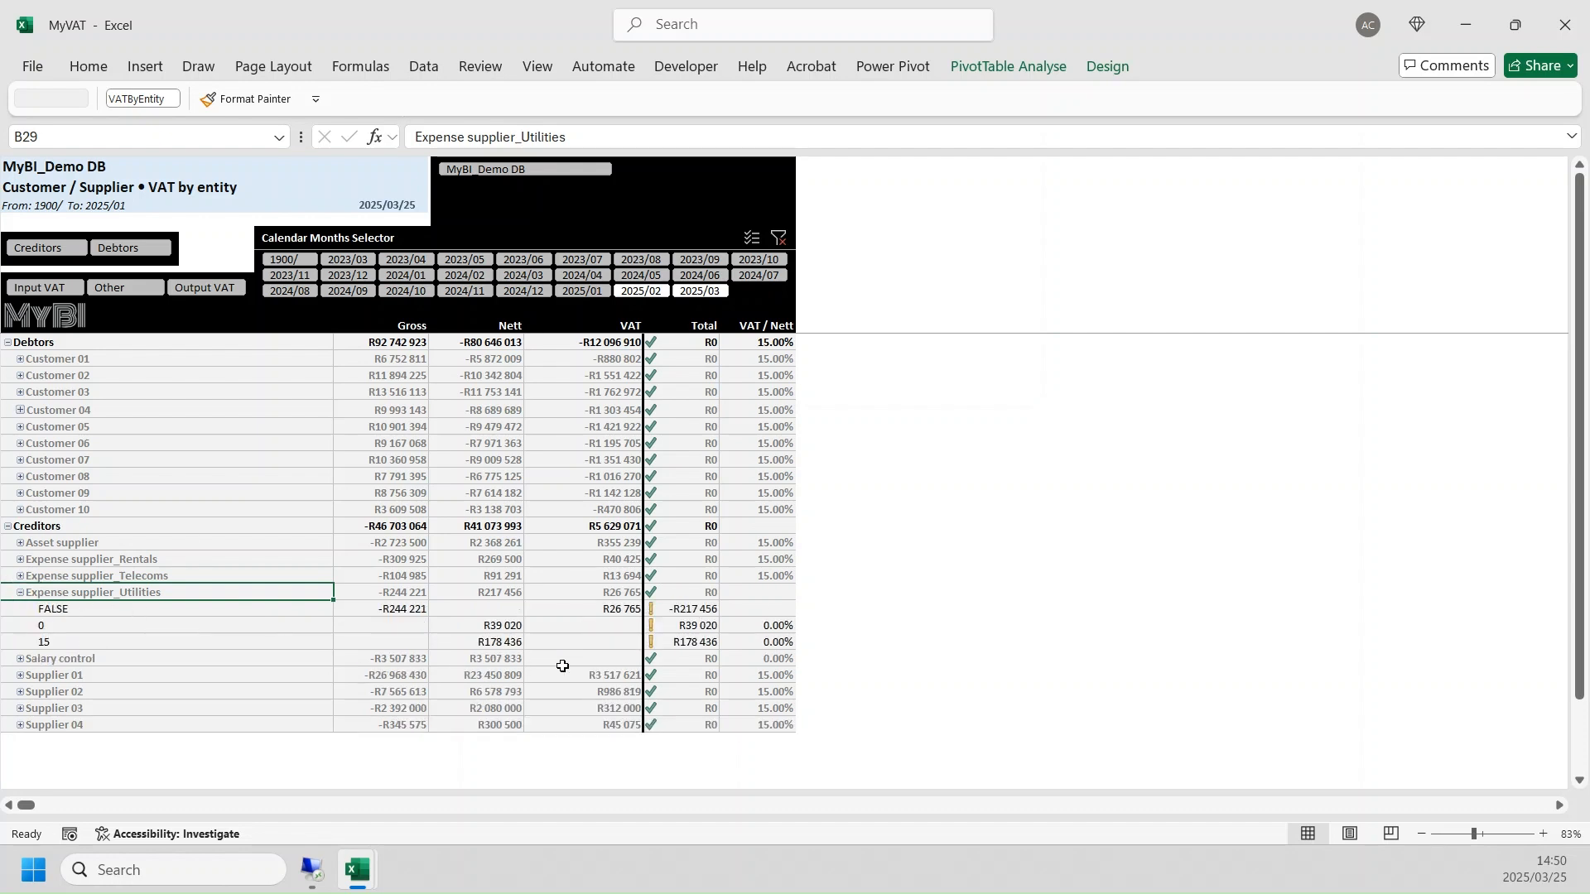
left_click(480, 627)
left_click(681, 625)
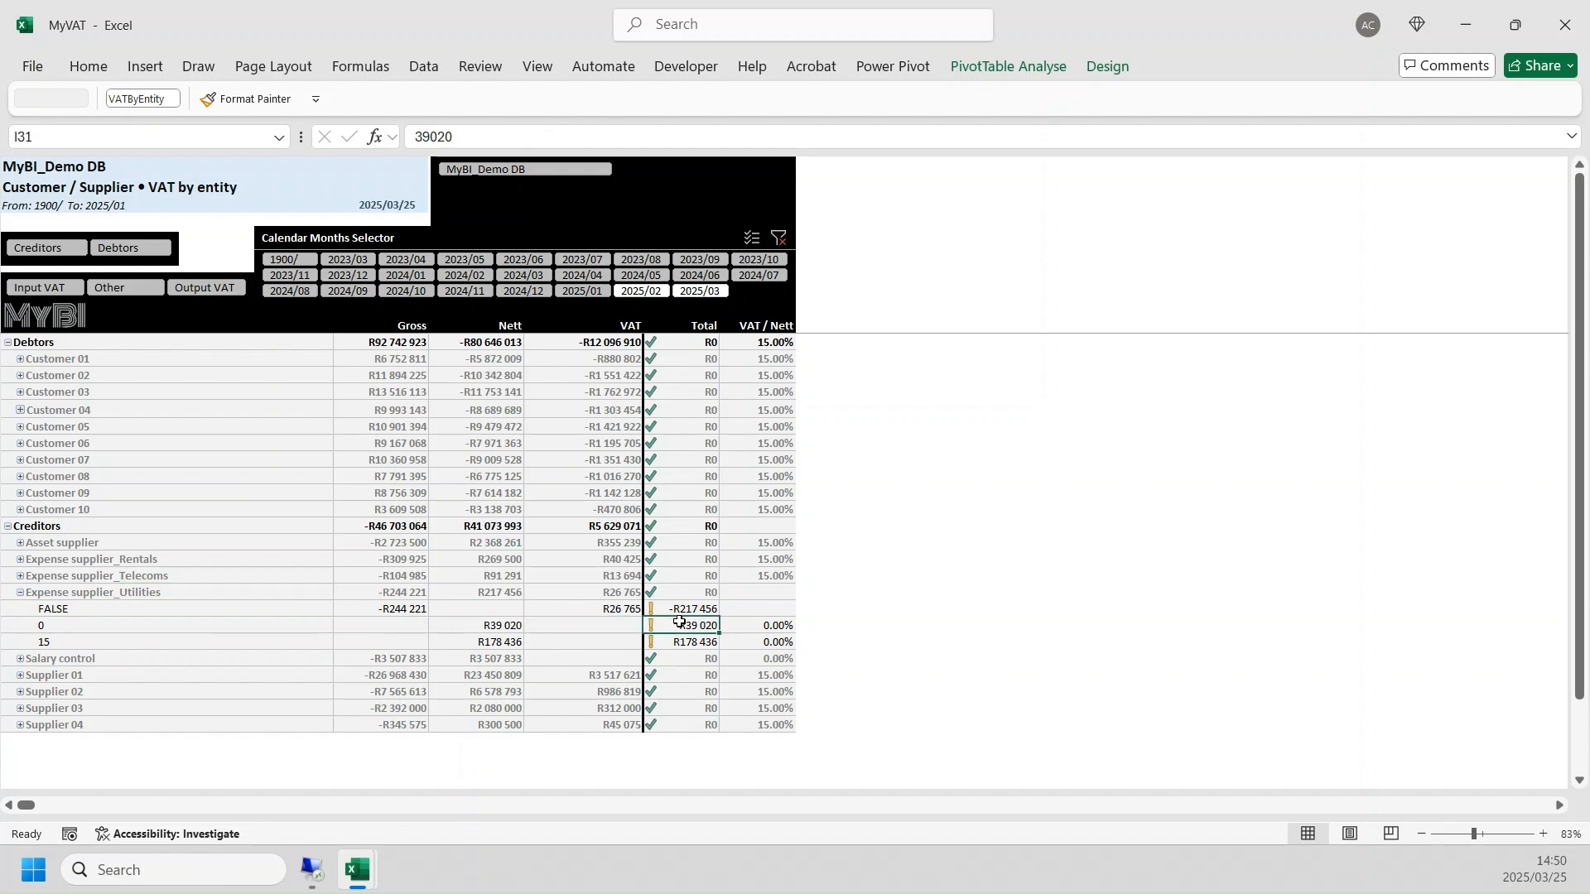
left_click(498, 642)
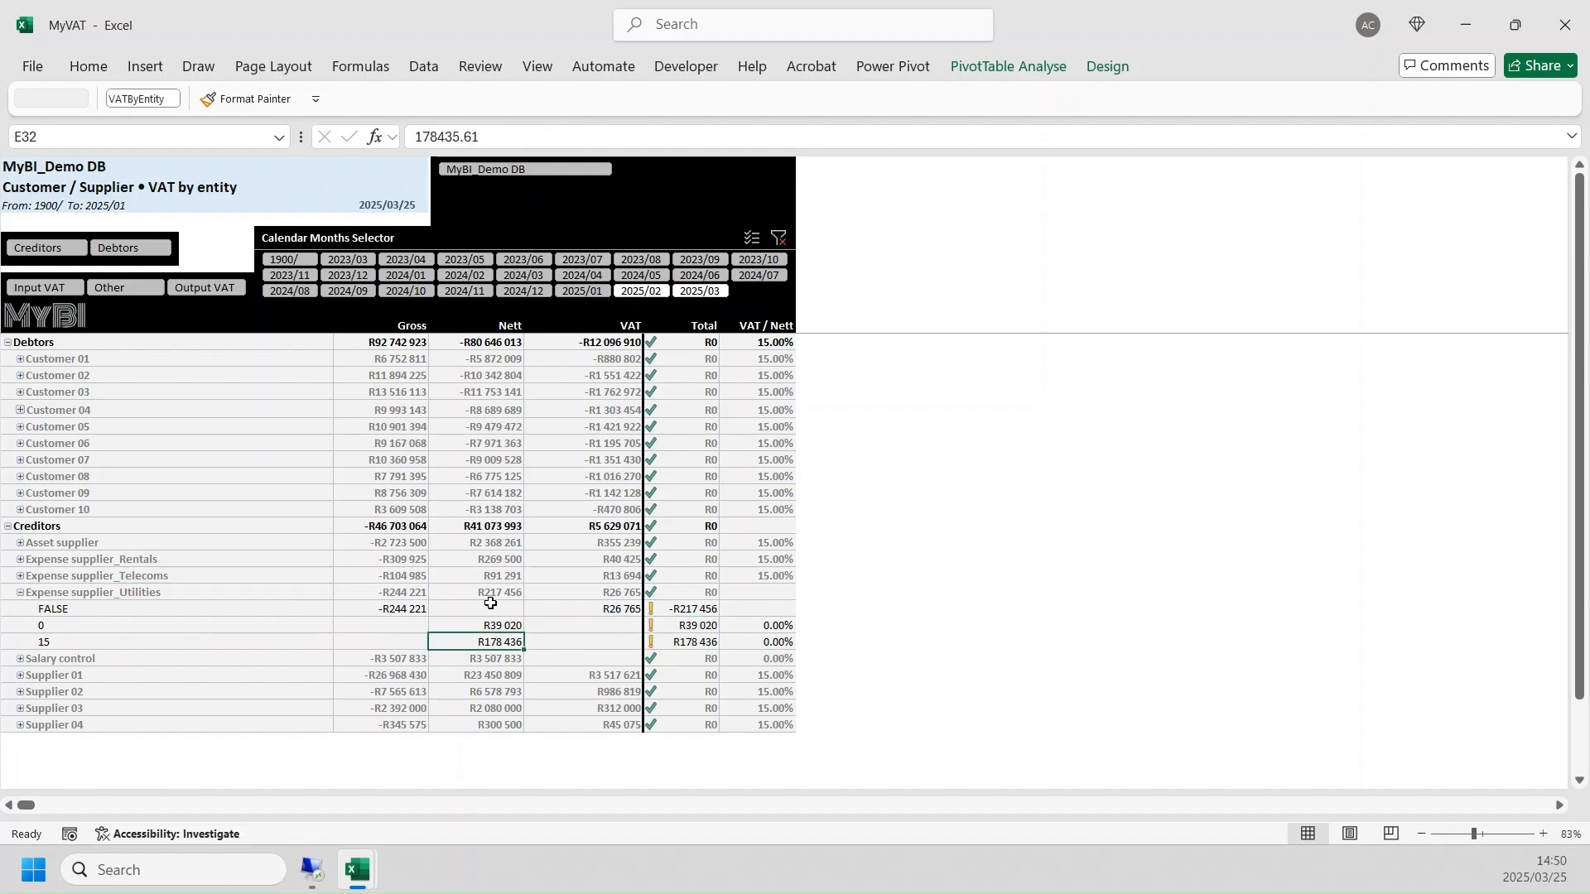
left_click(53, 647)
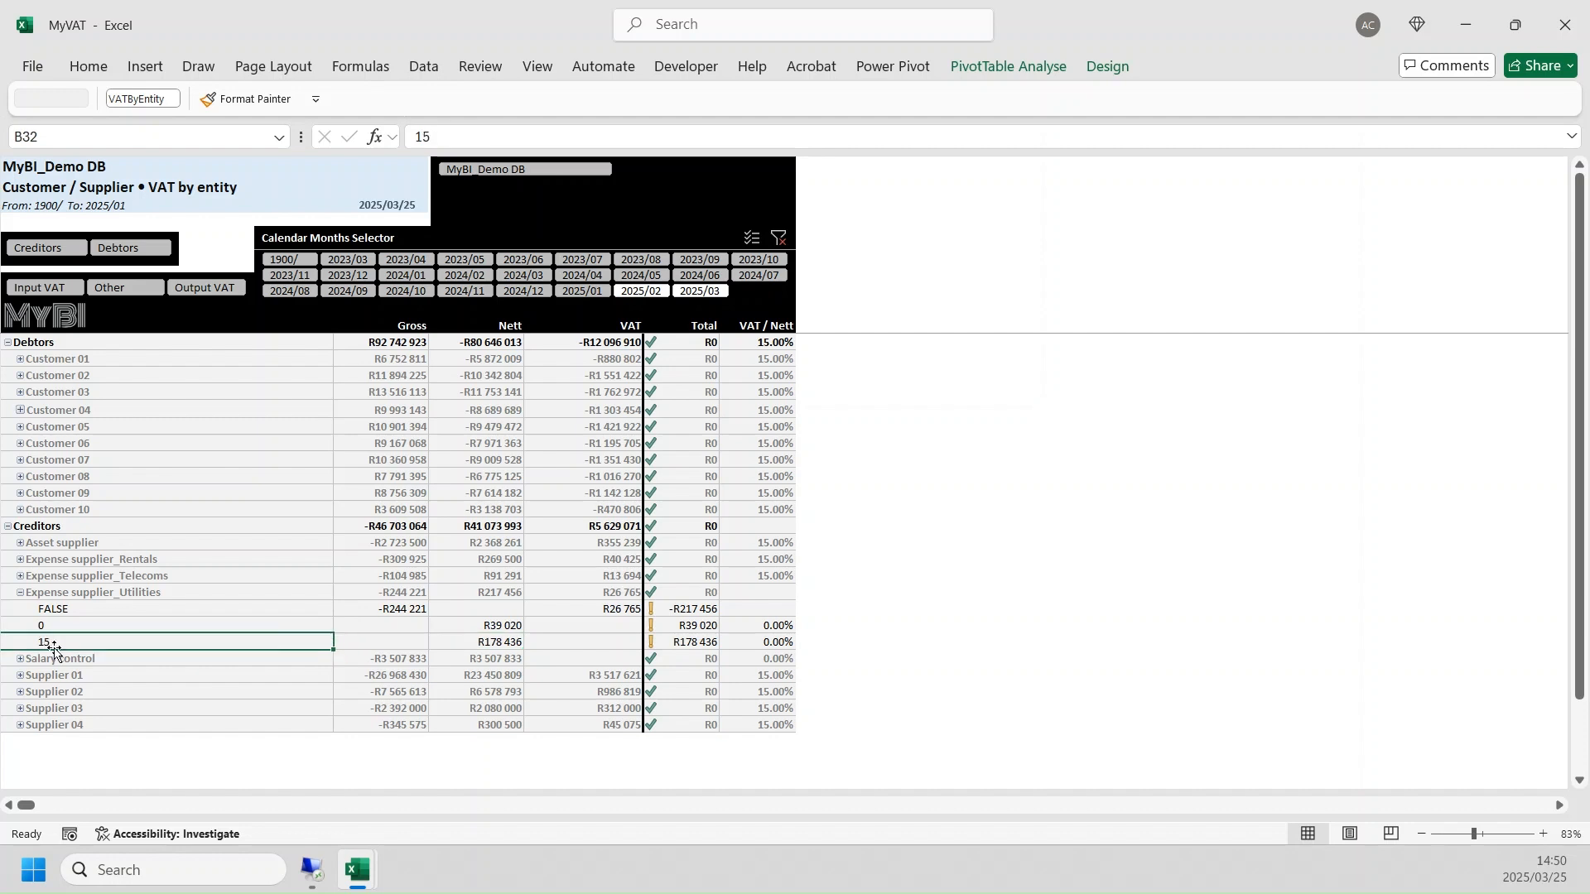
left_click(20, 593)
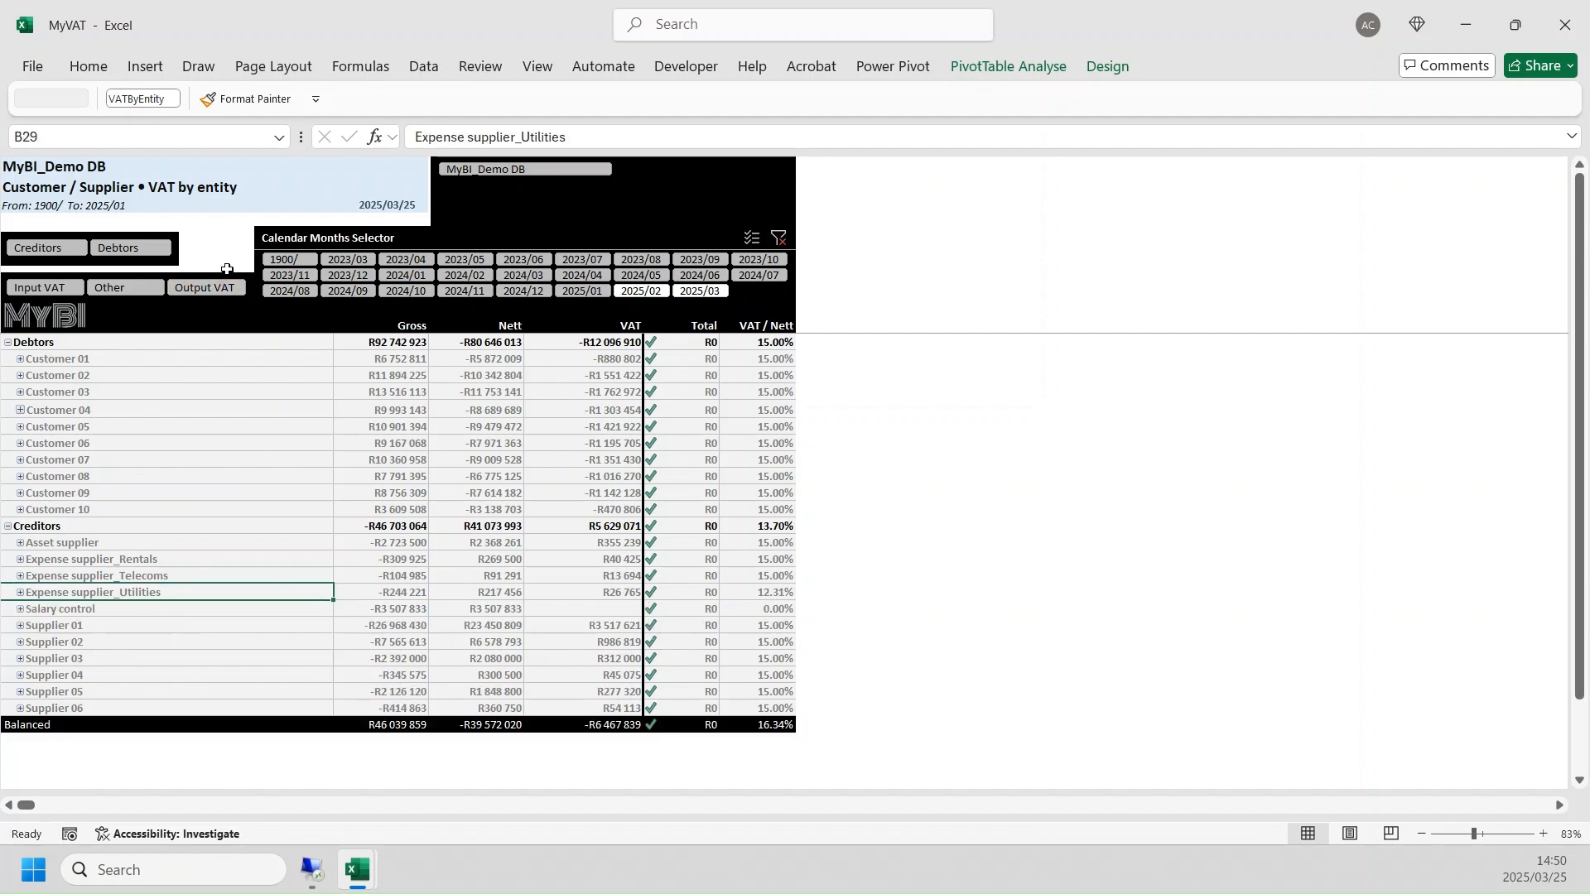
- View the VAT by entity report for 2025/01 alone and for 2025/02 alone
left_click(598, 292)
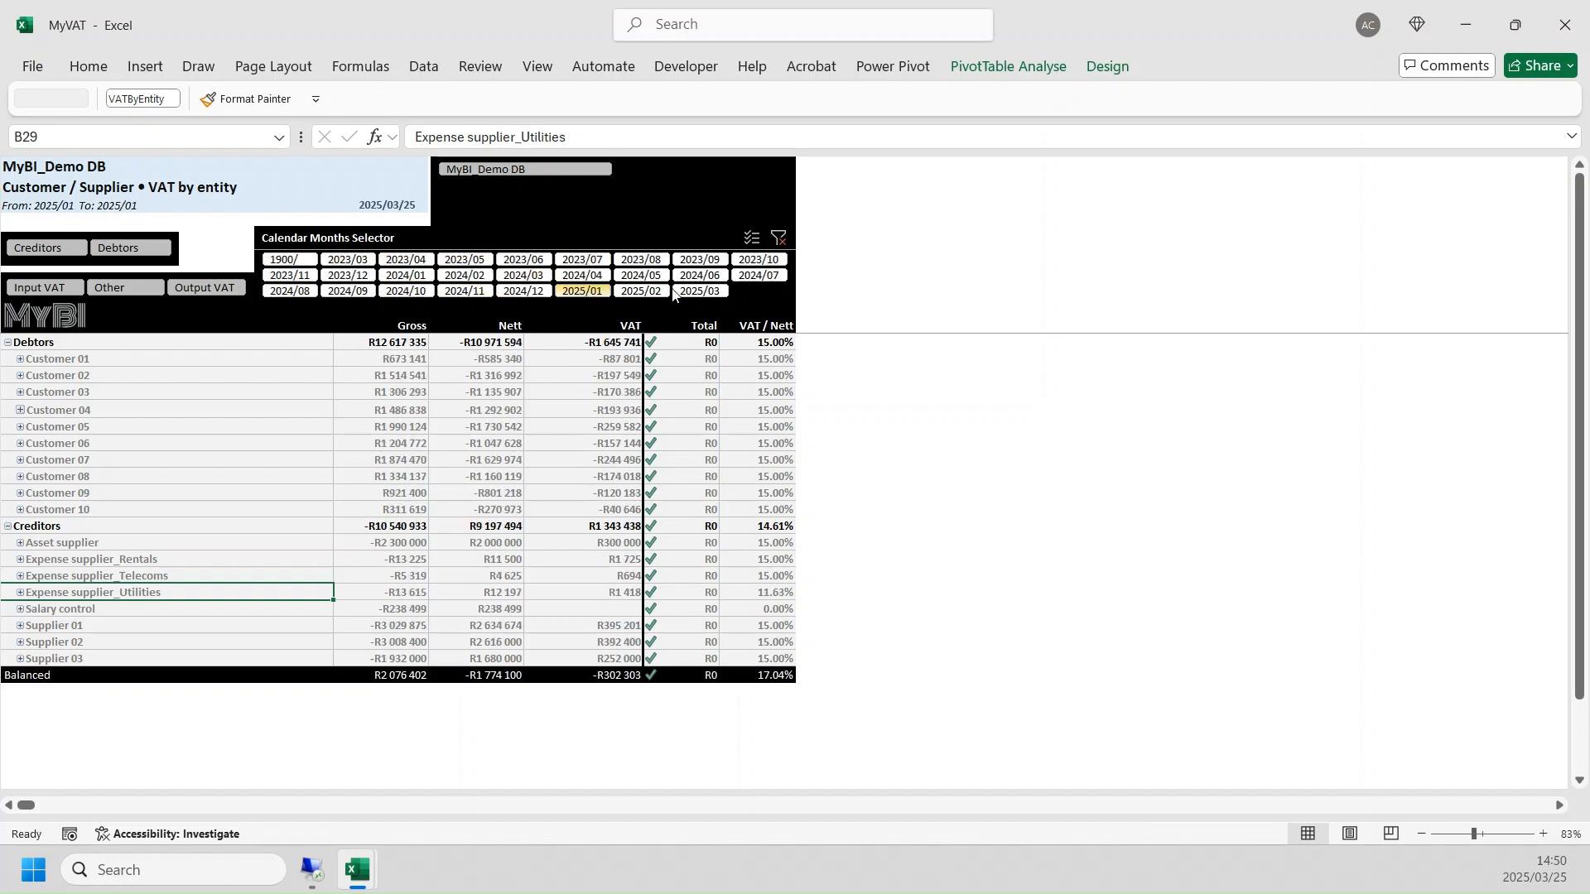
left_click(641, 292)
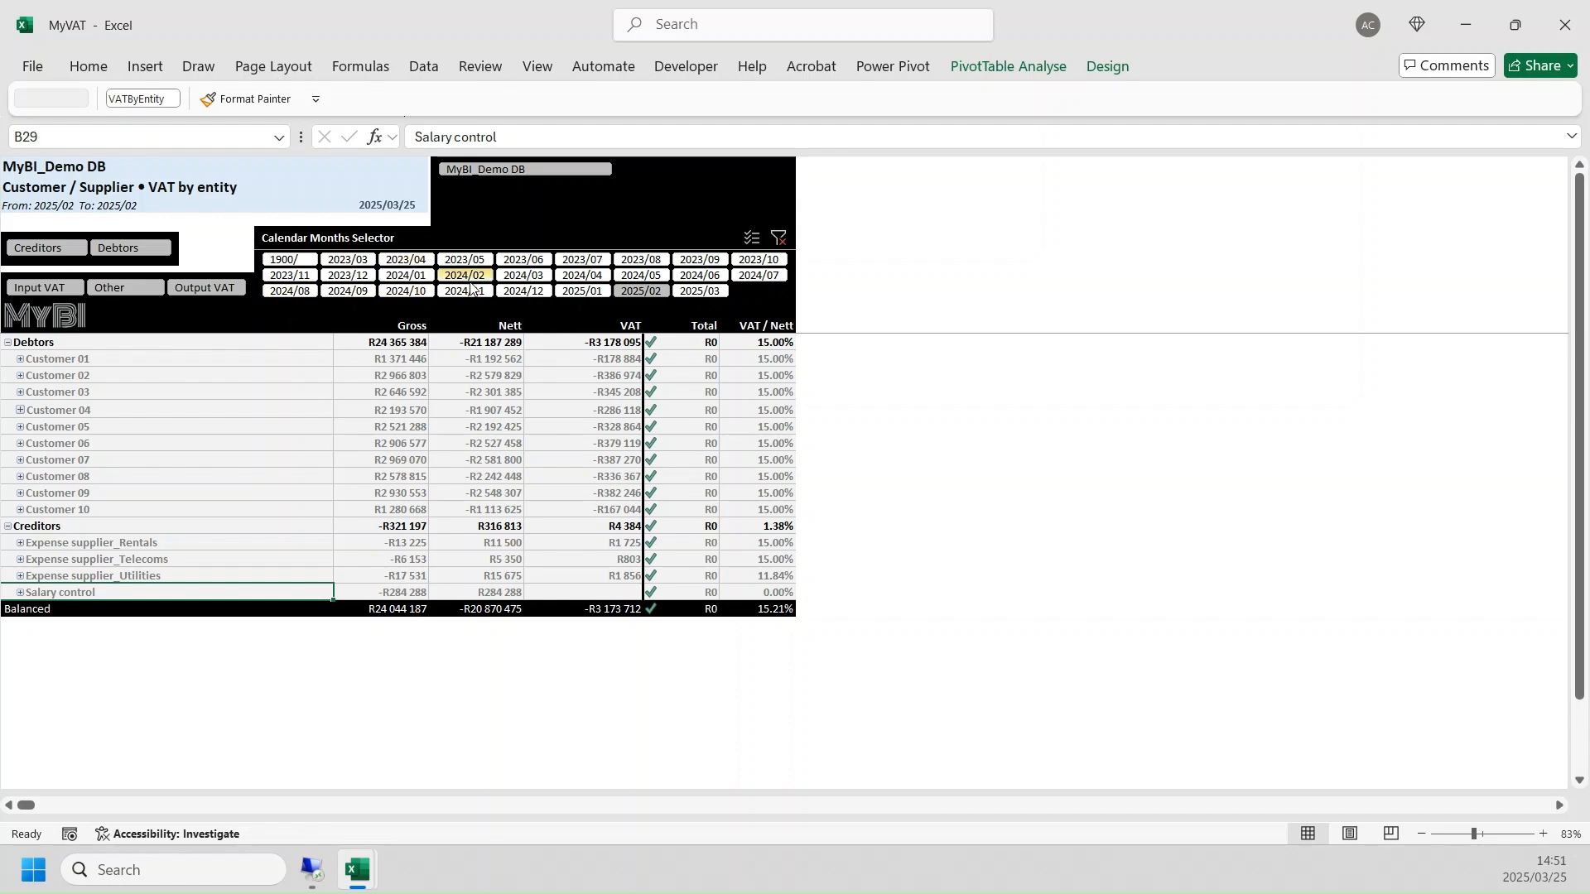
- Return to the MyVAT reports overview and select all calendar months from 1900/ to 2025/03
left_click(87, 315)
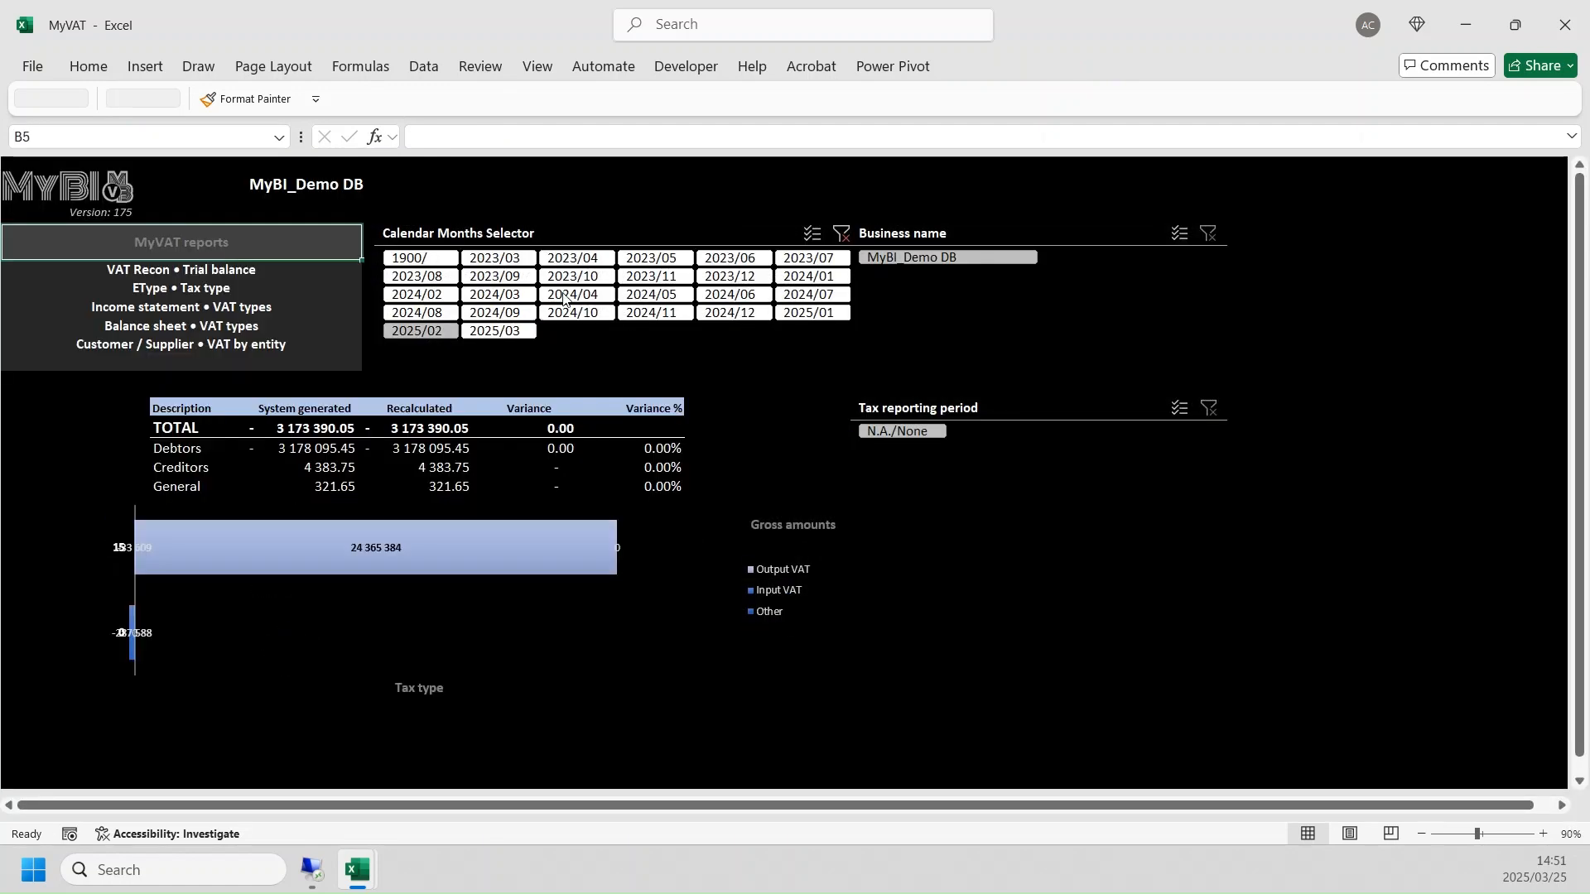
left_click(434, 261)
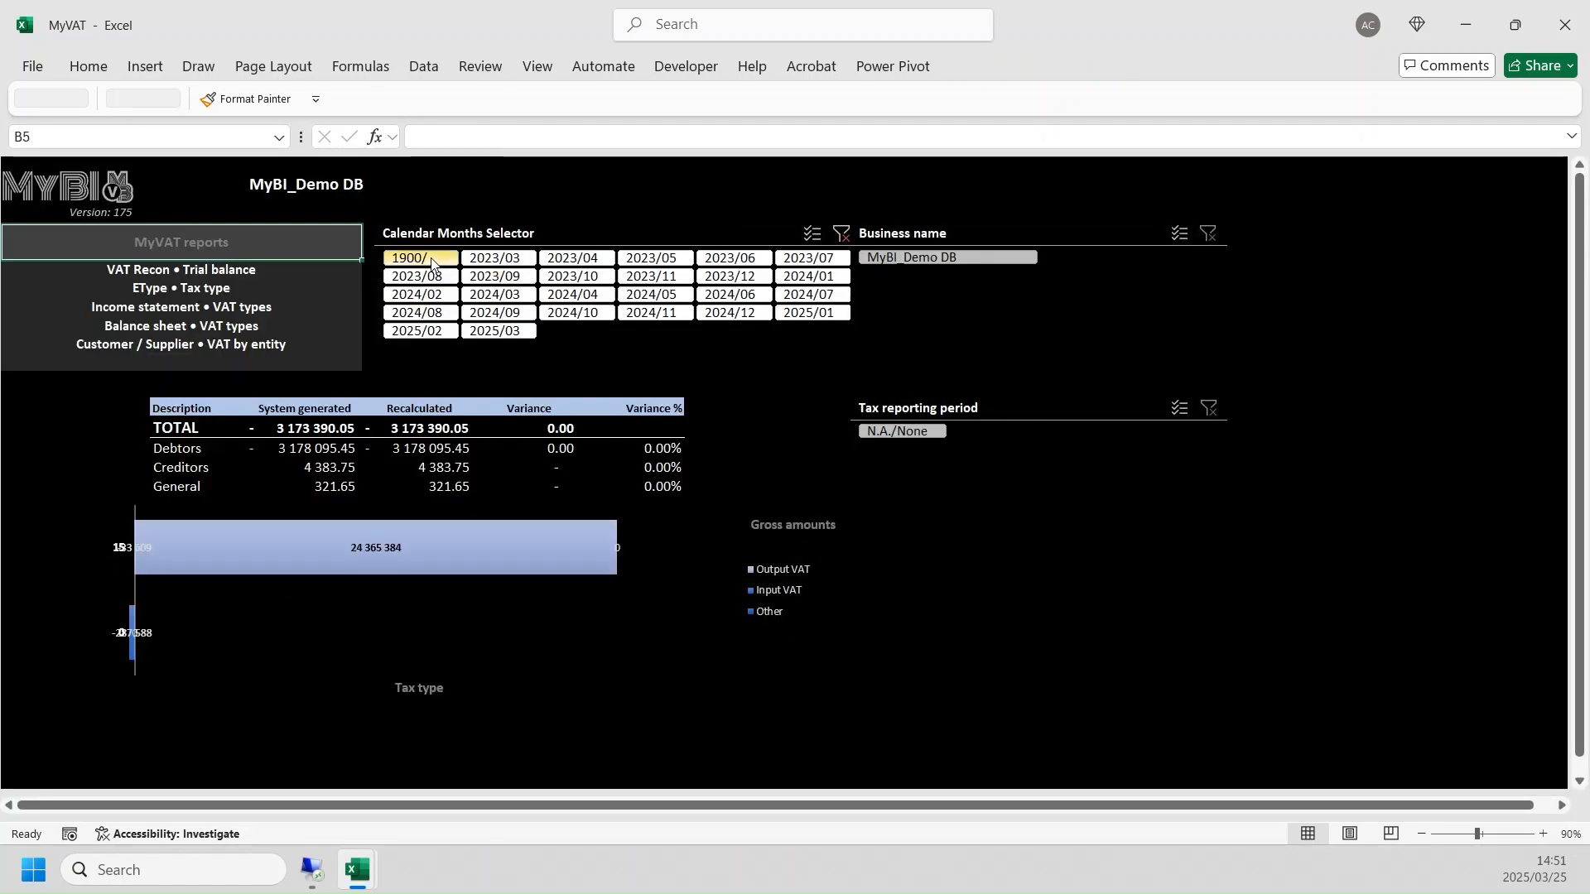
left_click(498, 332)
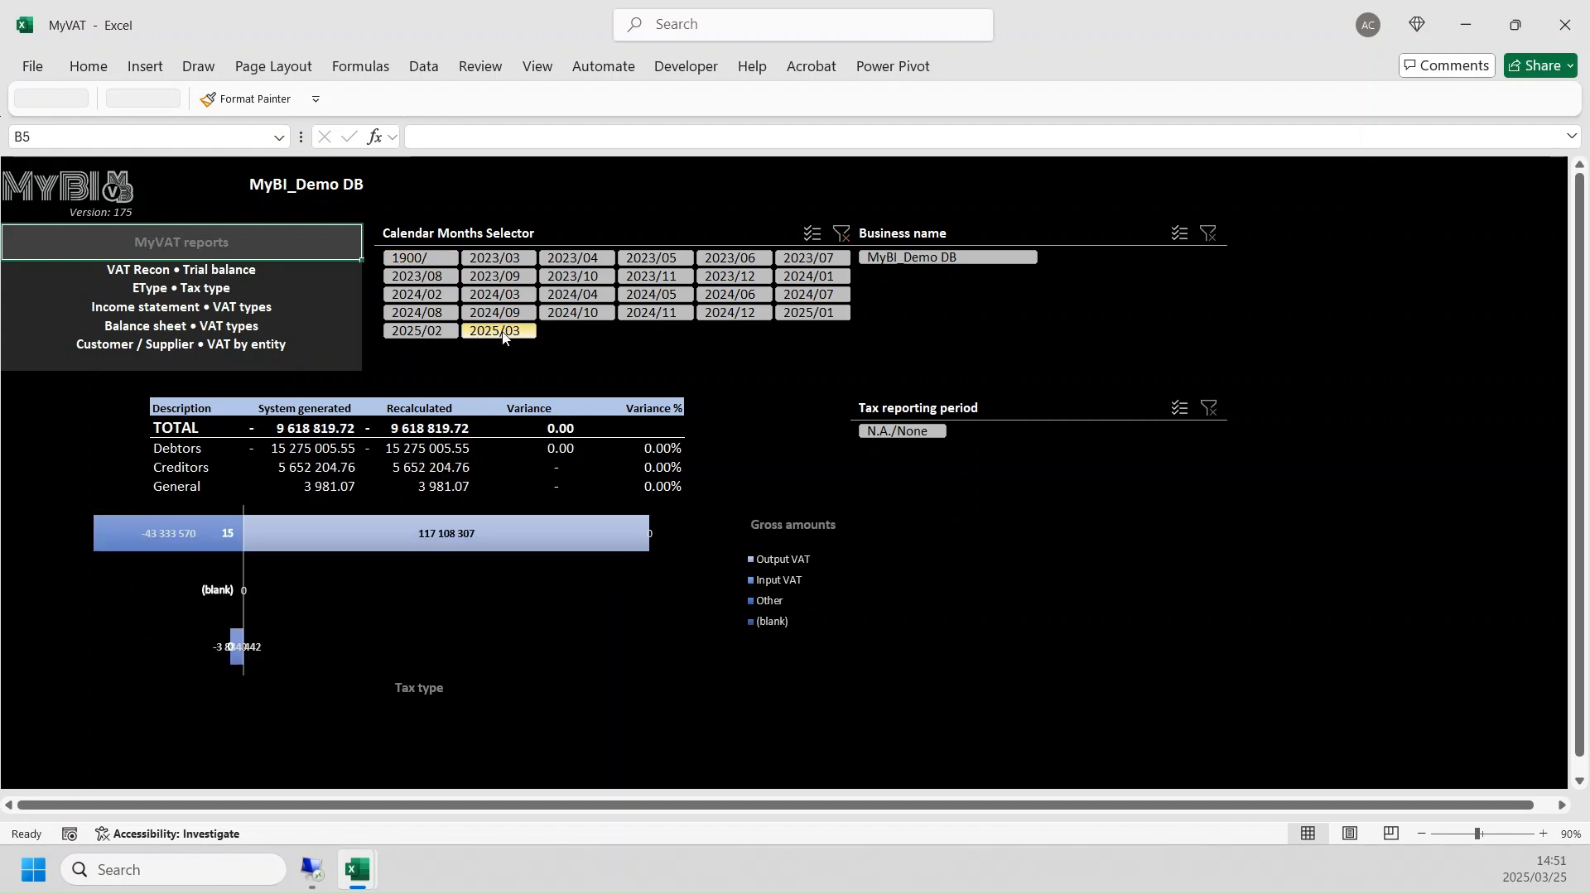